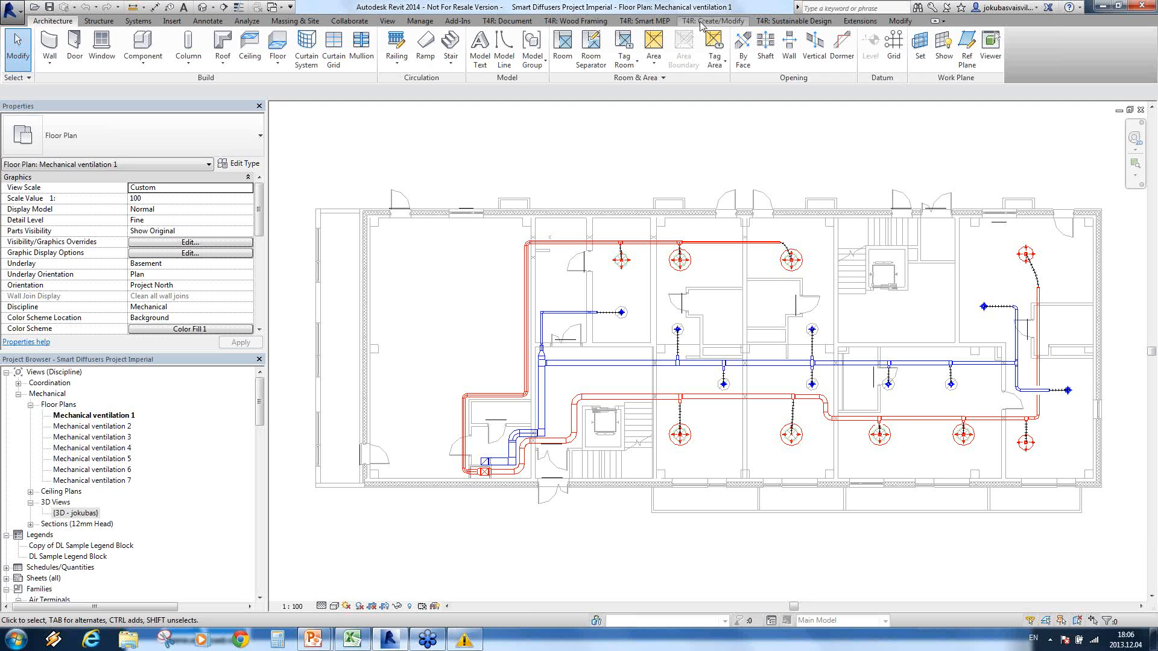
Step: Detach the Insert Elements tools of T4R: Create/Modify and place them over the drawing area, above the floor plan
click(702, 23)
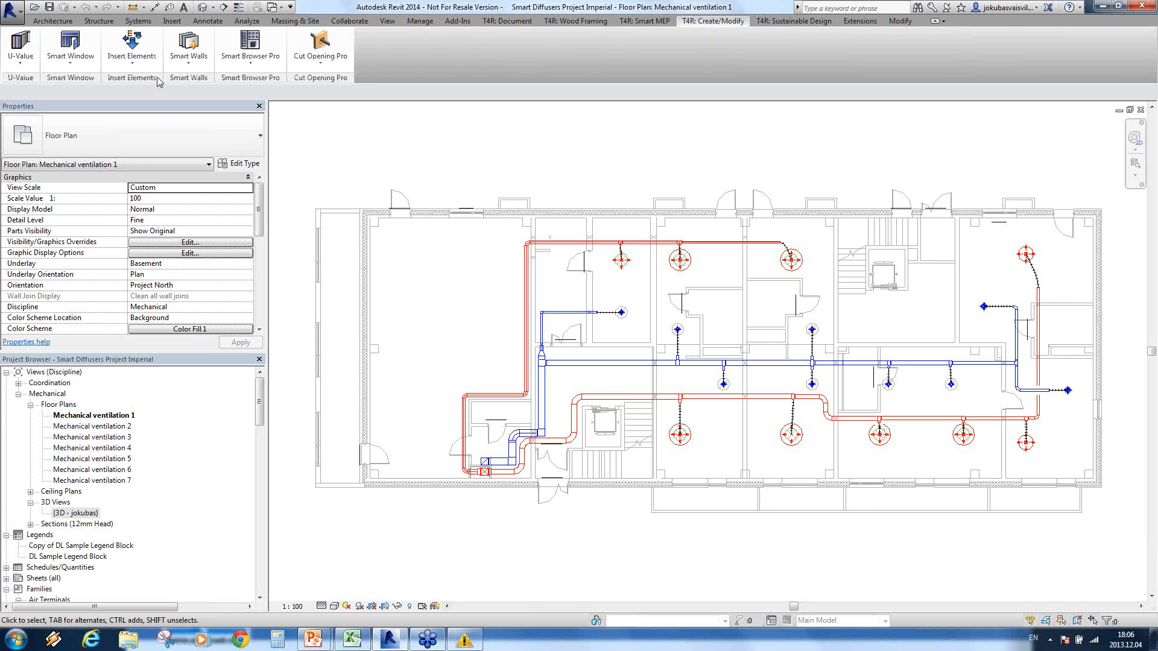
click(132, 60)
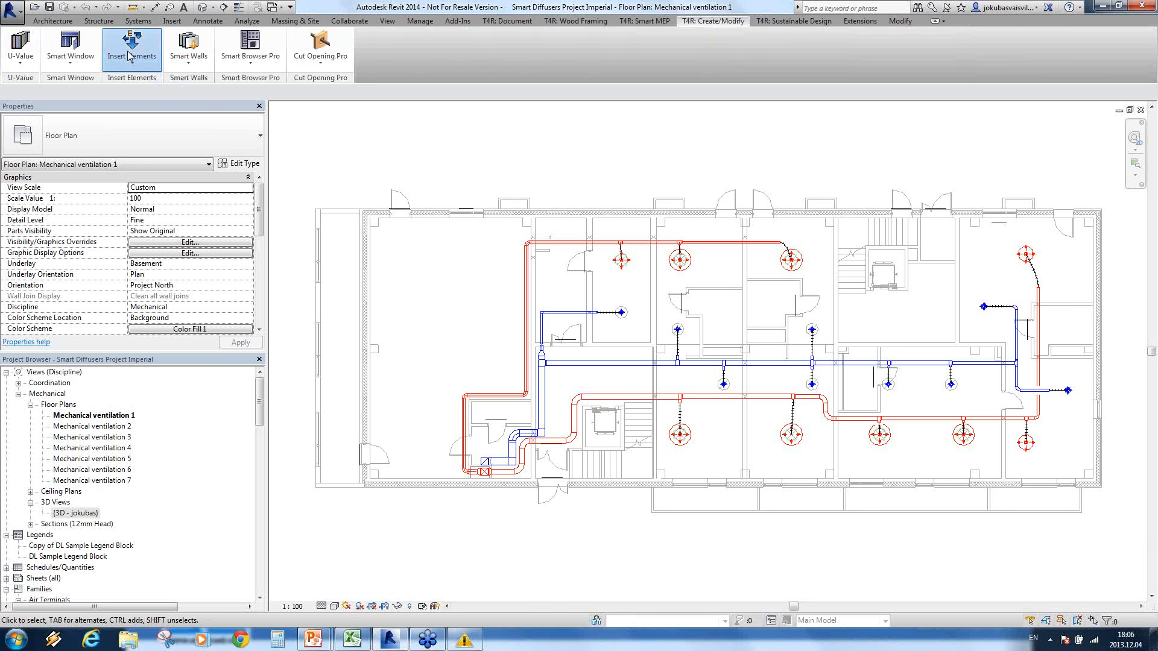
drag(190, 98, 356, 158)
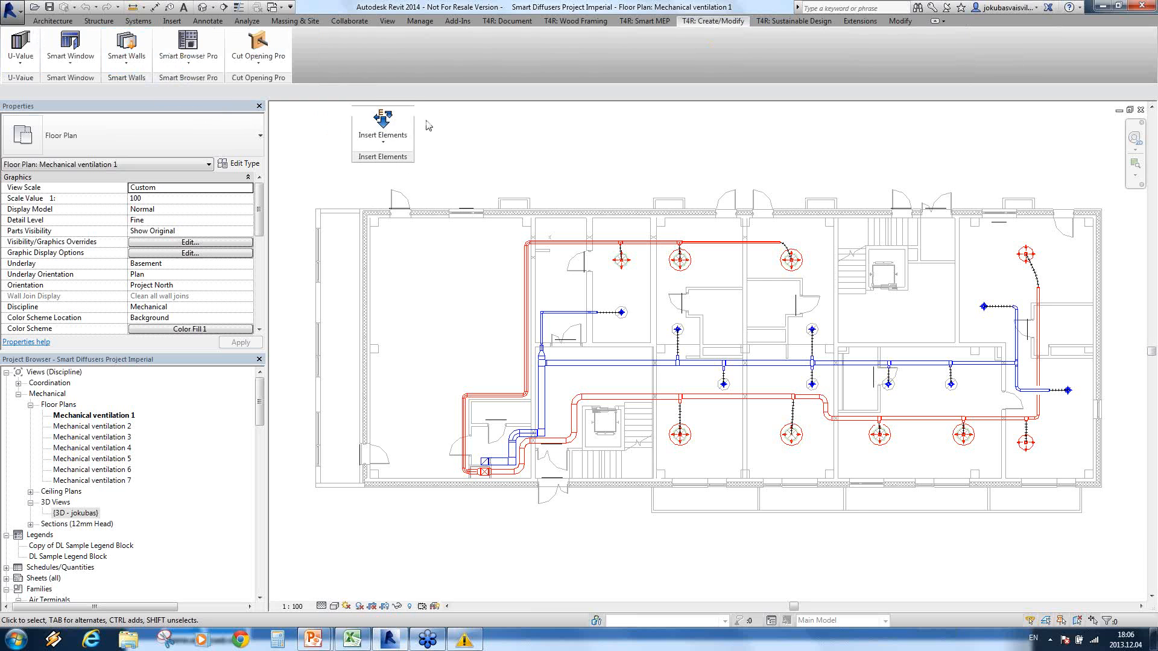
Step: Start a virtual group in the plan's large western room using air terminal Supply_Diffuser-Lindab-Ceiling_Circular_Plain_LCA_Series, type LCA-10
click(386, 145)
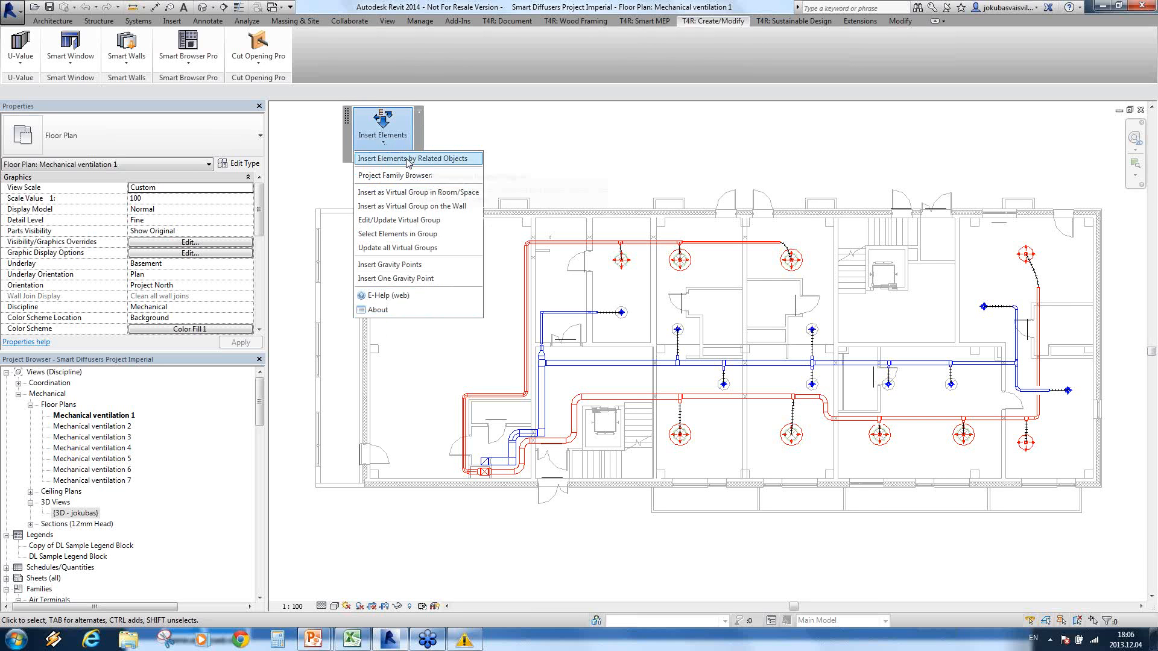
click(388, 193)
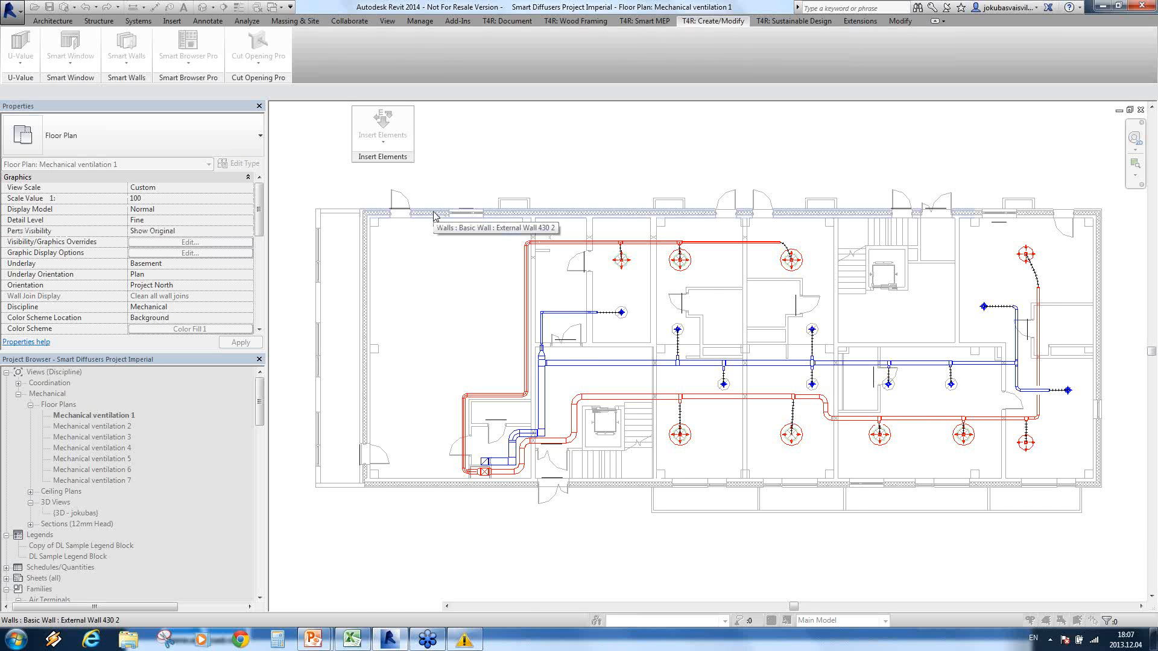
click(383, 130)
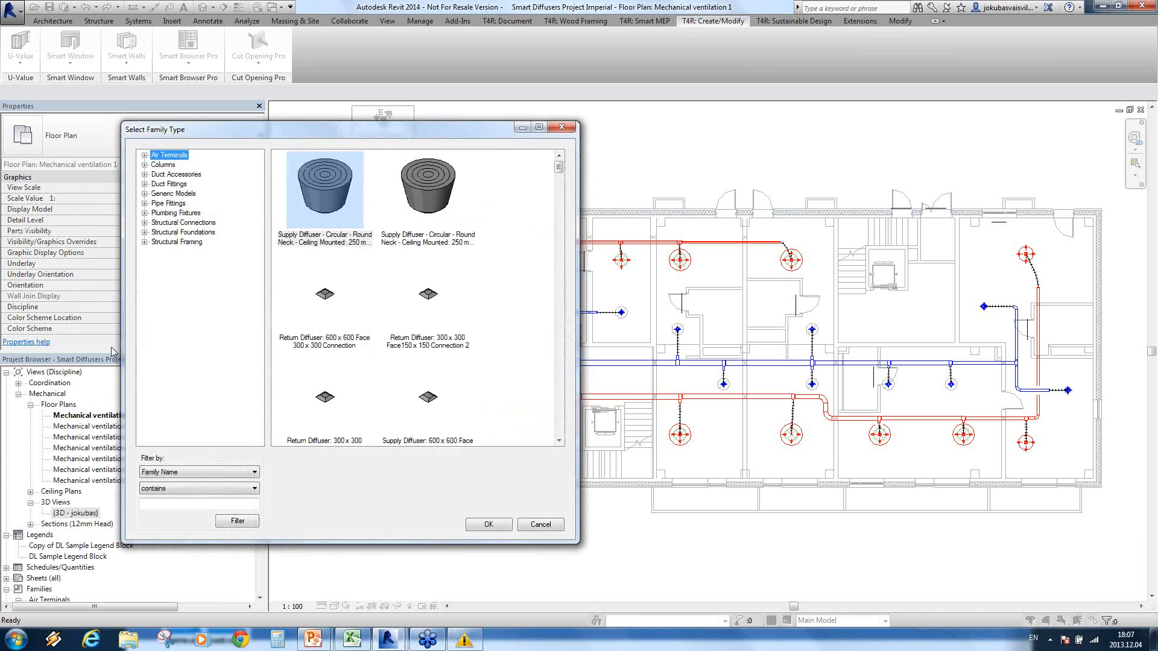
click(145, 156)
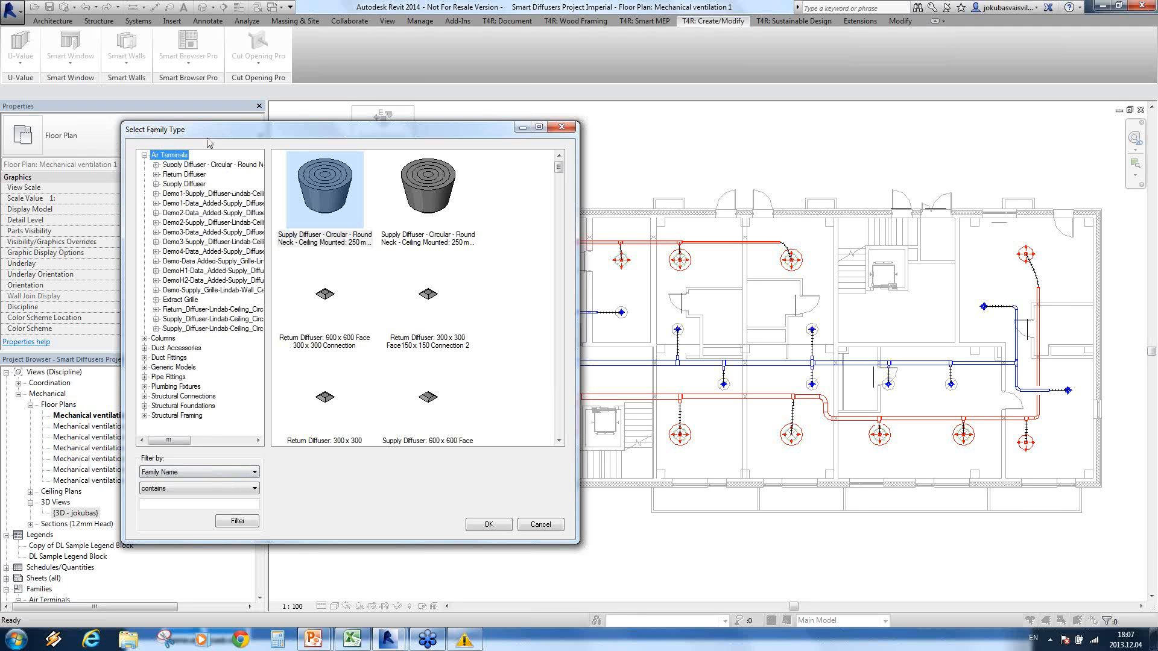
click(156, 319)
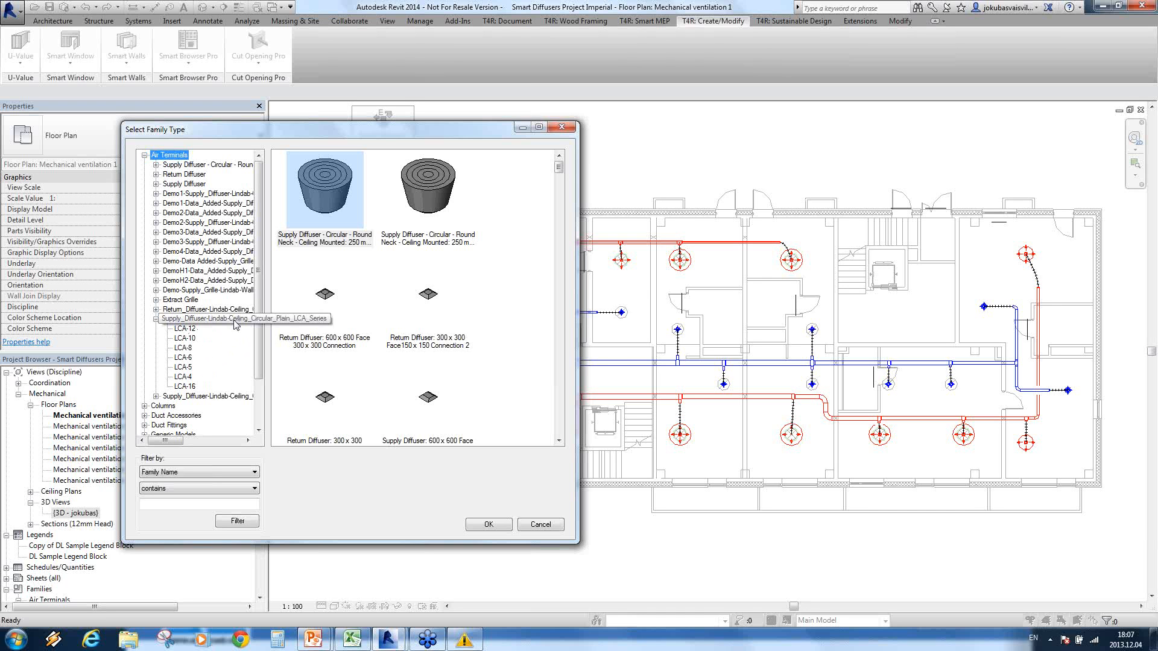
click(187, 338)
click(333, 182)
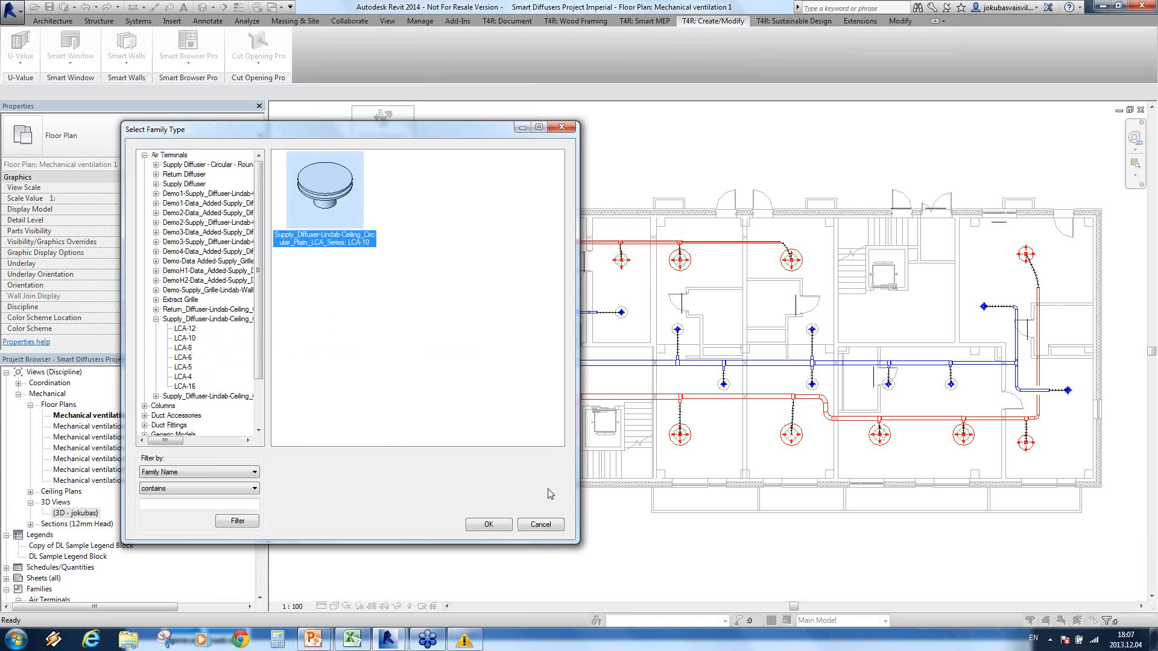
click(490, 525)
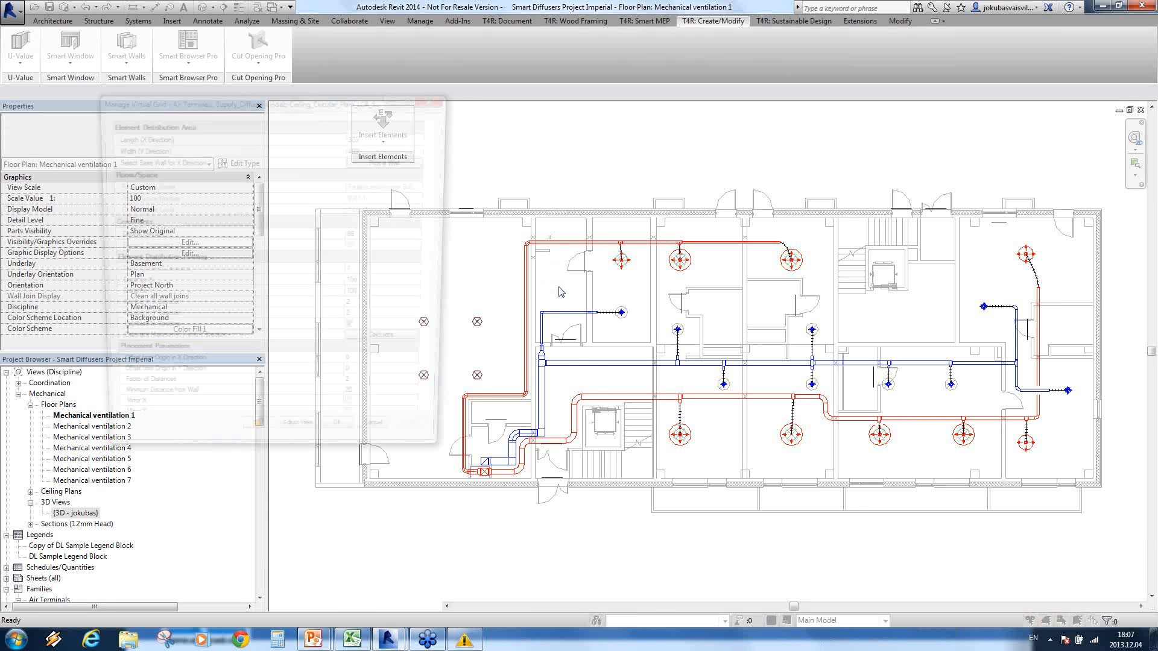
Step: Clear the grid settings window off the room and pick the room's lower exterior wall as the X-direction base wall
drag(539, 115, 904, 114)
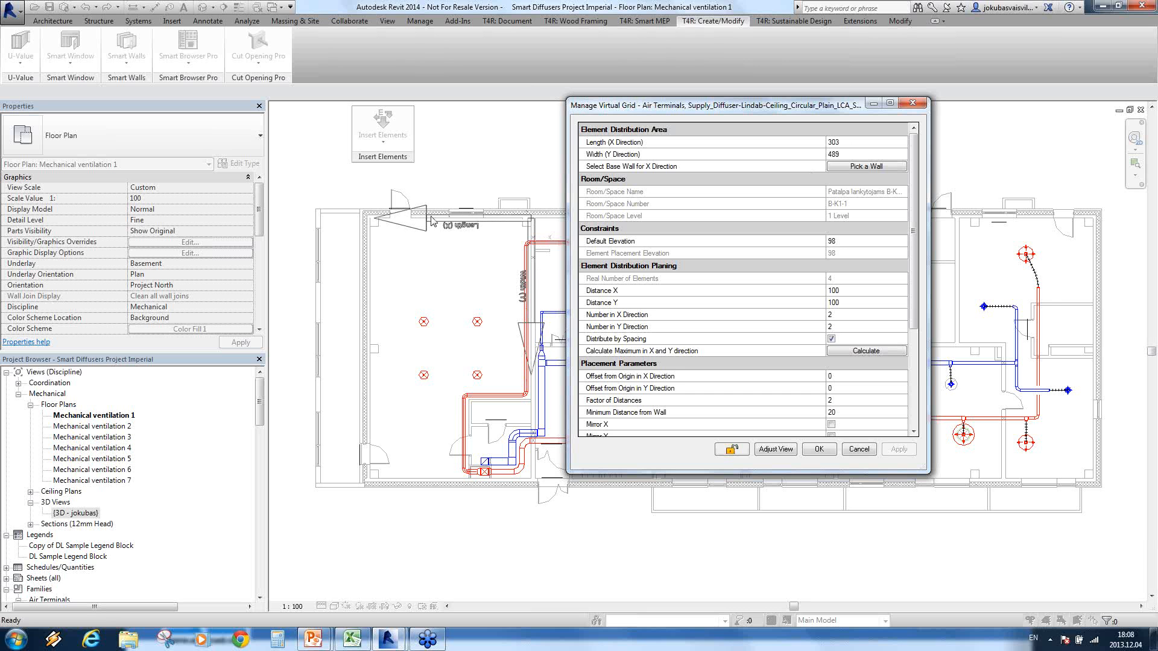
click(865, 169)
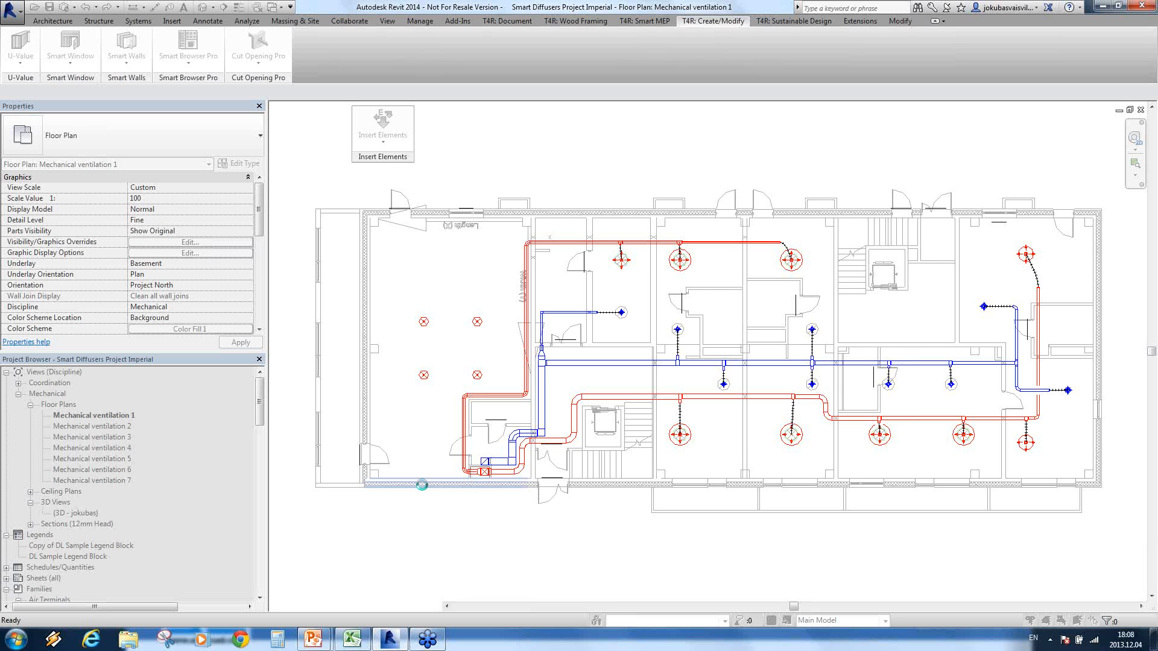
click(425, 490)
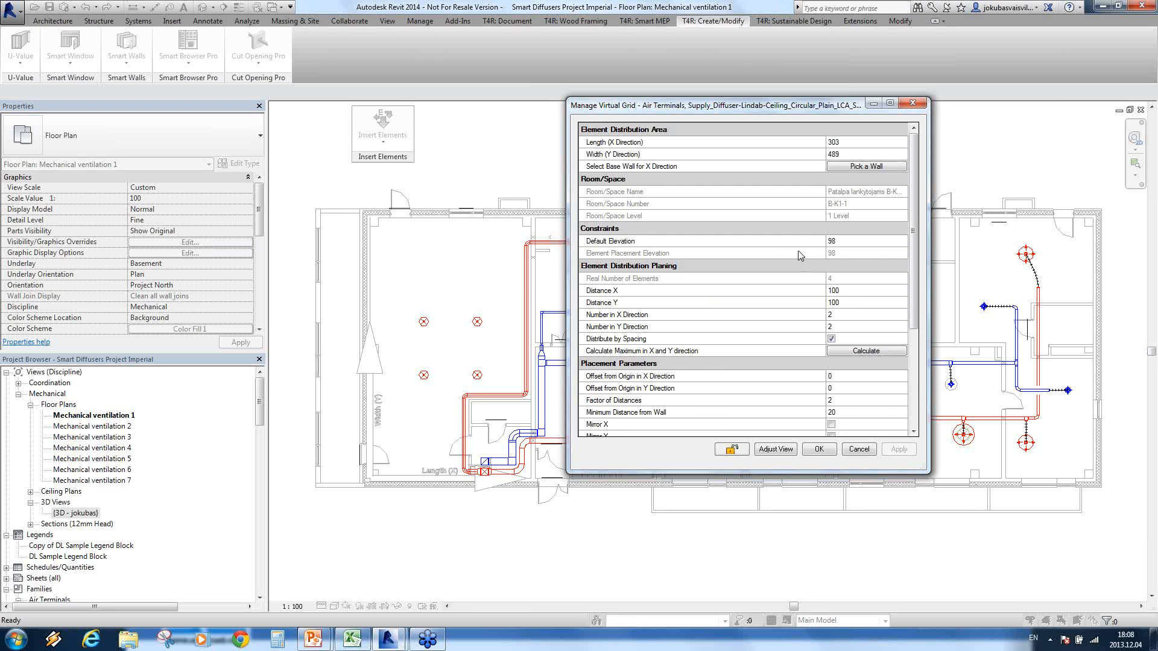
Step: Calculate the maximum number of diffusers in the X and Y directions and apply the grid to the room
click(853, 242)
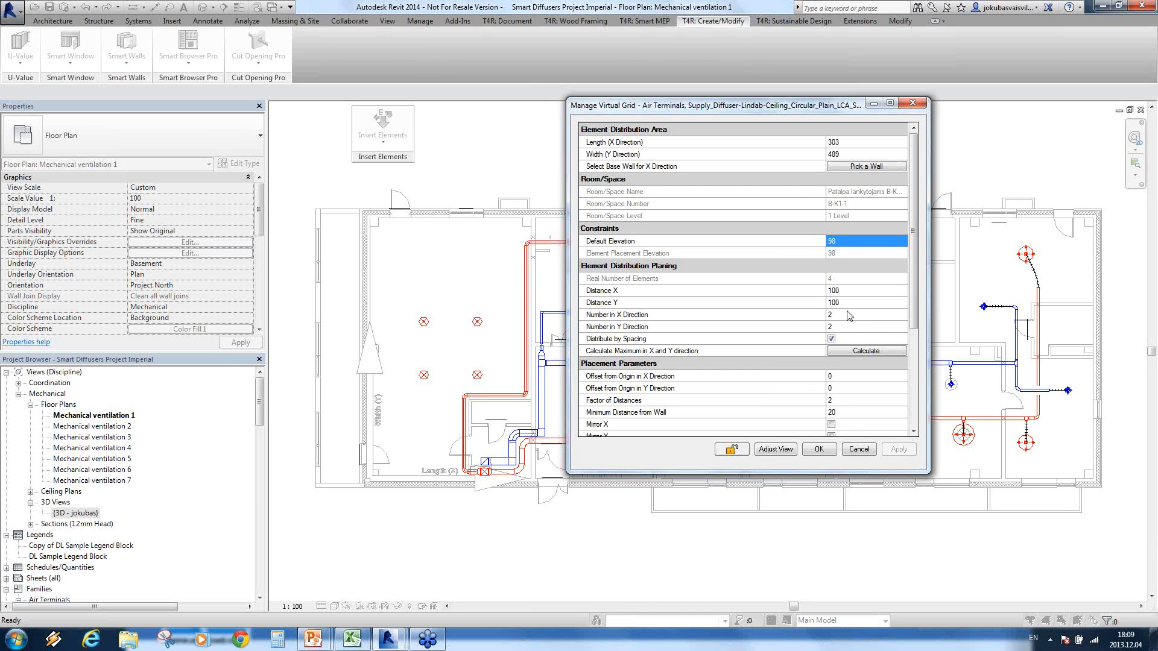
click(865, 352)
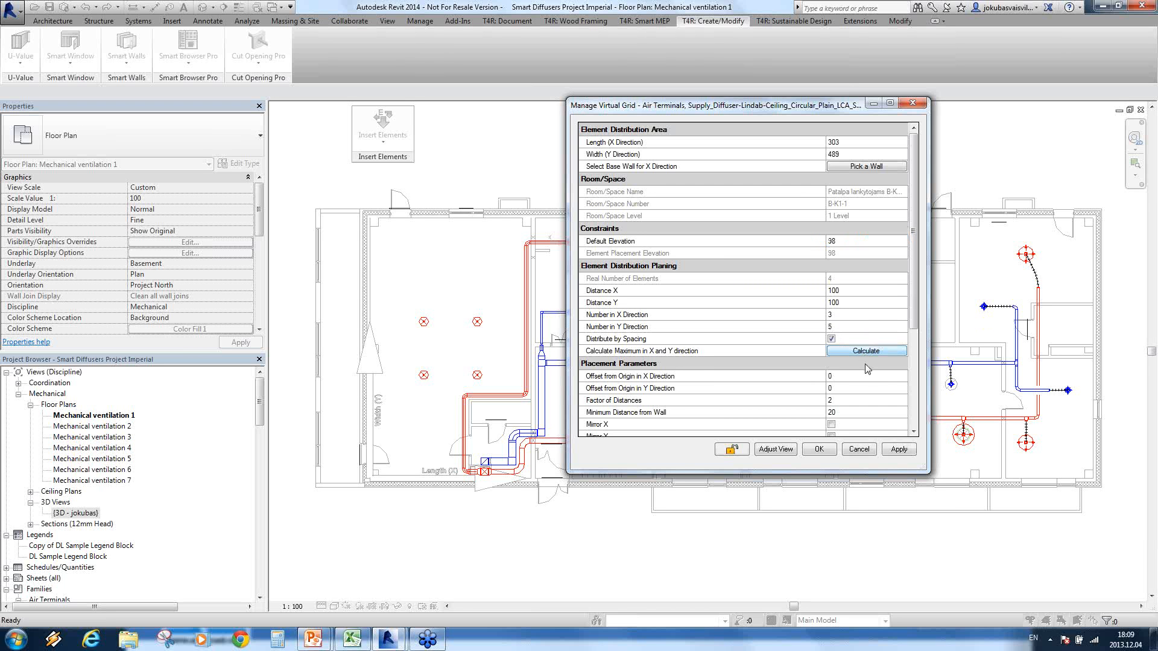
click(898, 450)
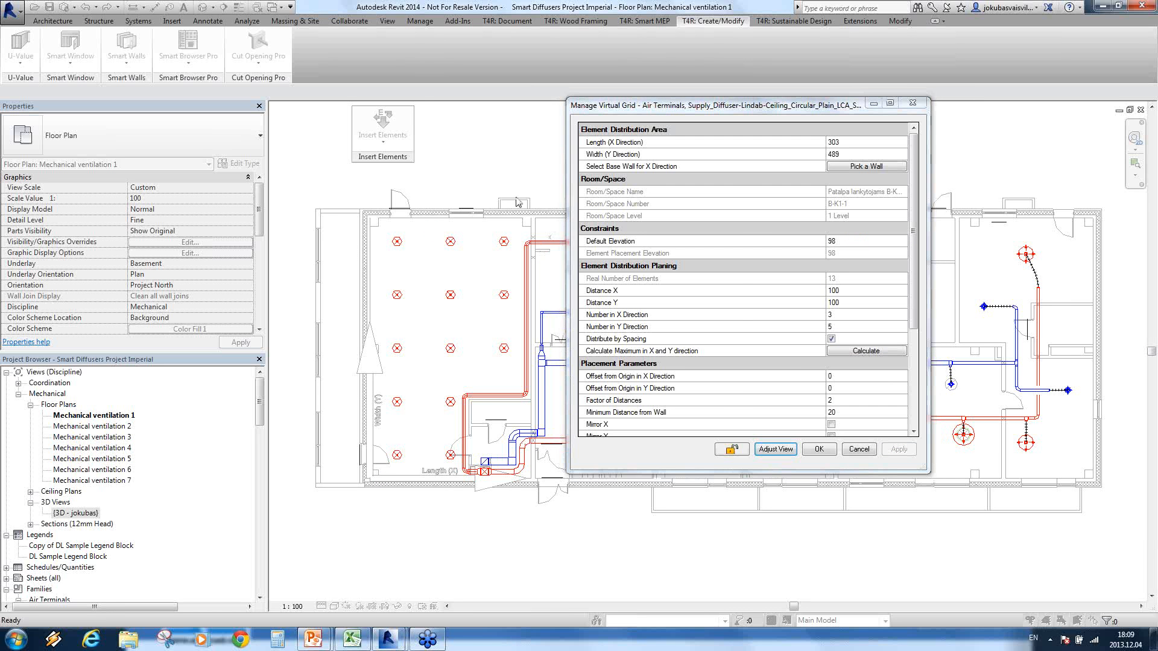
click(374, 407)
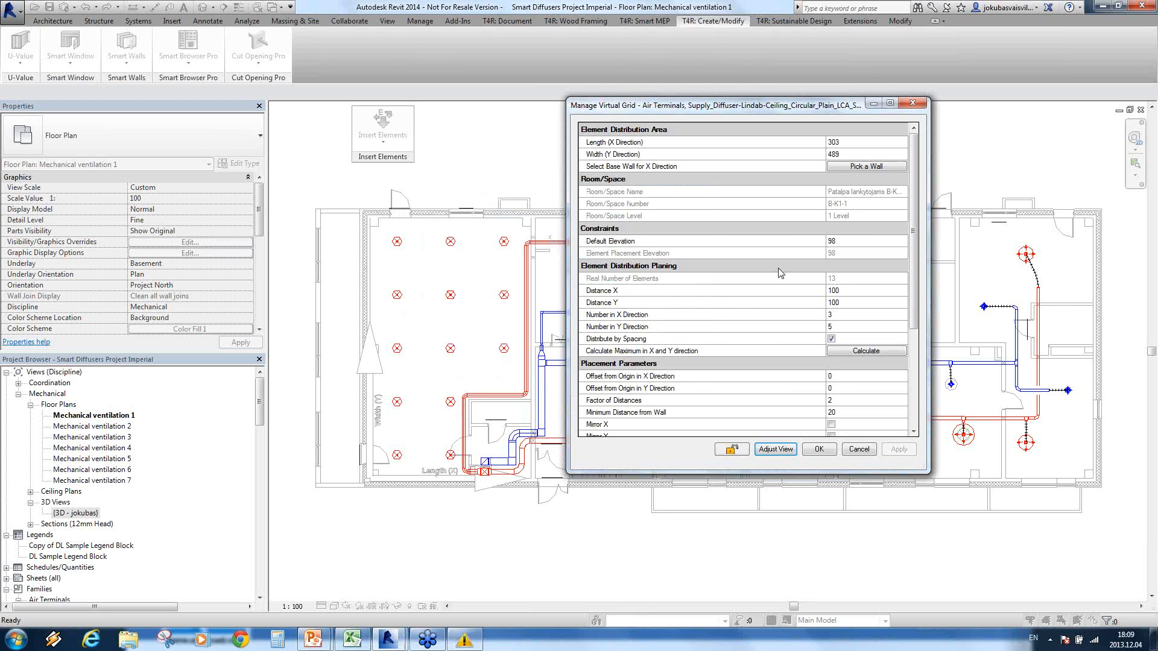
Step: Set Distance X to 50, recalculate the maximum numbers in X and Y, and apply the denser diffuser grid
click(844, 291)
text(50)
click(860, 352)
click(899, 450)
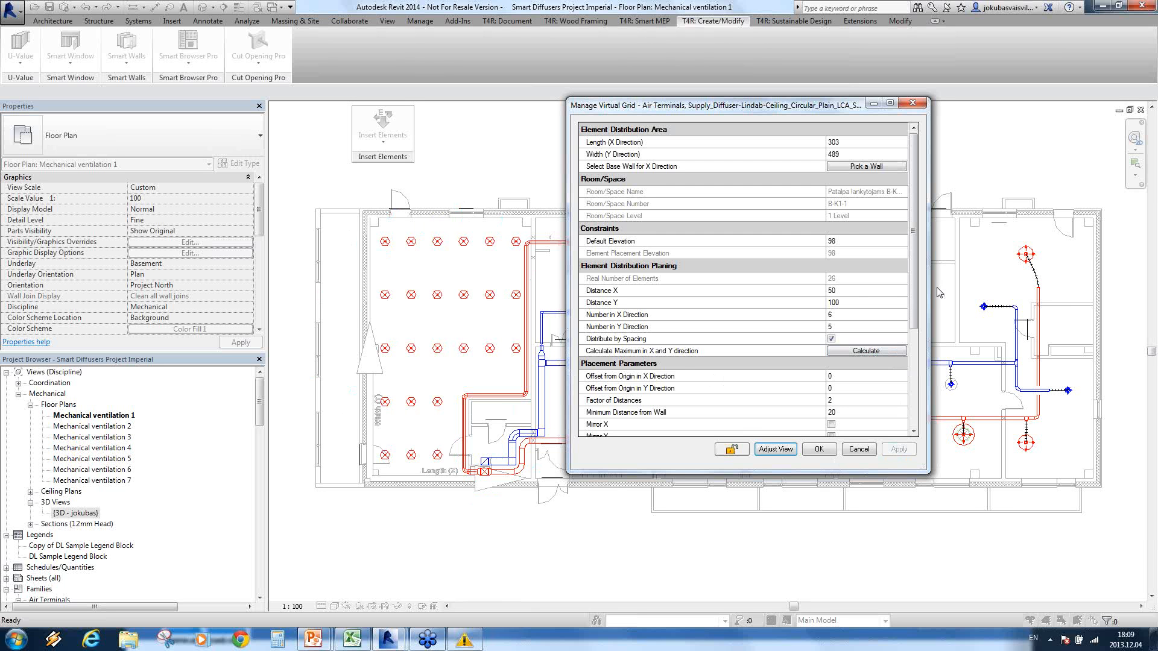
Step: Set the diffuser grid's Distance X back to 100 and apply it
click(852, 295)
text(100)
key(Tab)
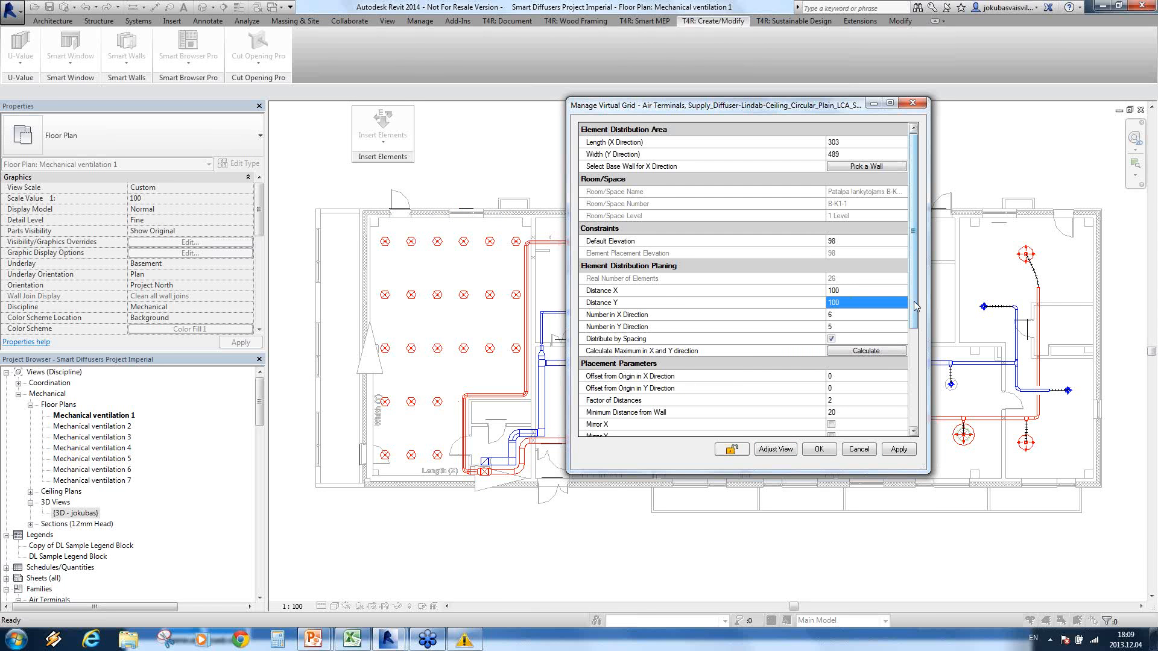
scroll(811, 330, down, 5)
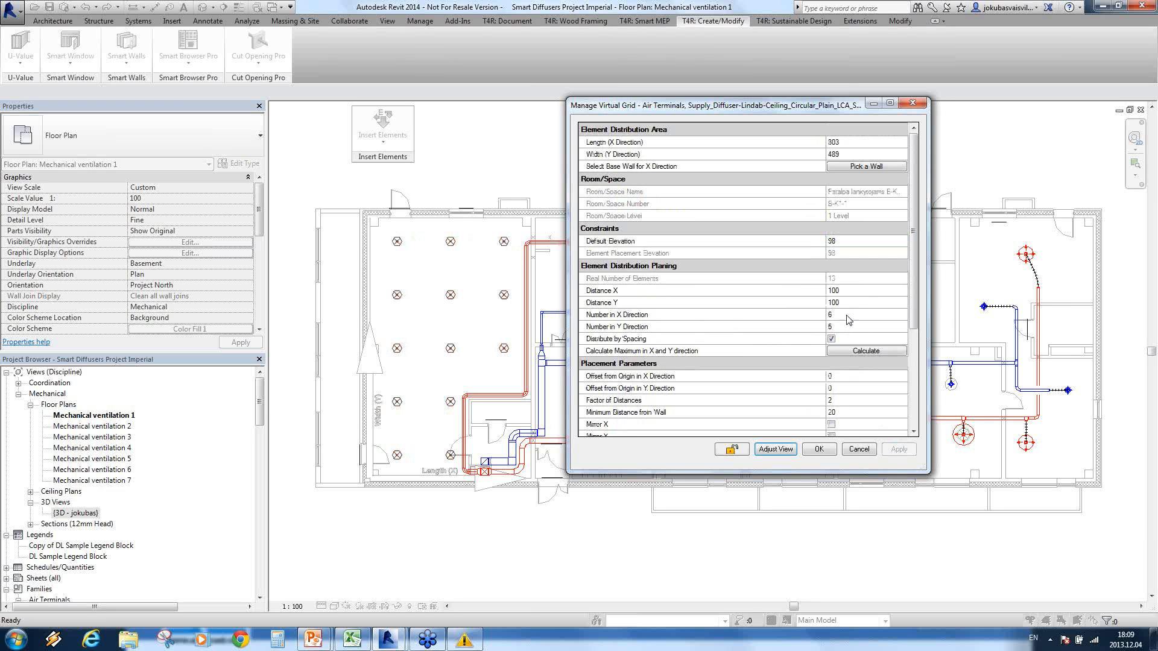
Step: Try an Offset from Origin in X Direction of 200 for the diffuser grid and apply it
click(847, 377)
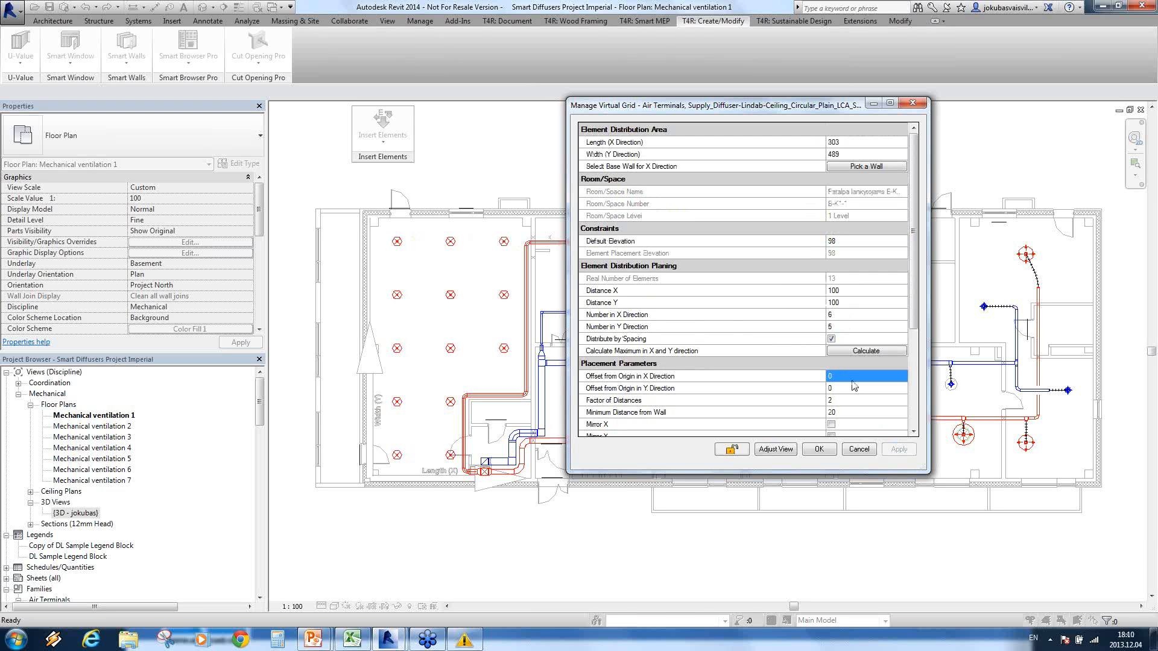
text(200)
key(Tab)
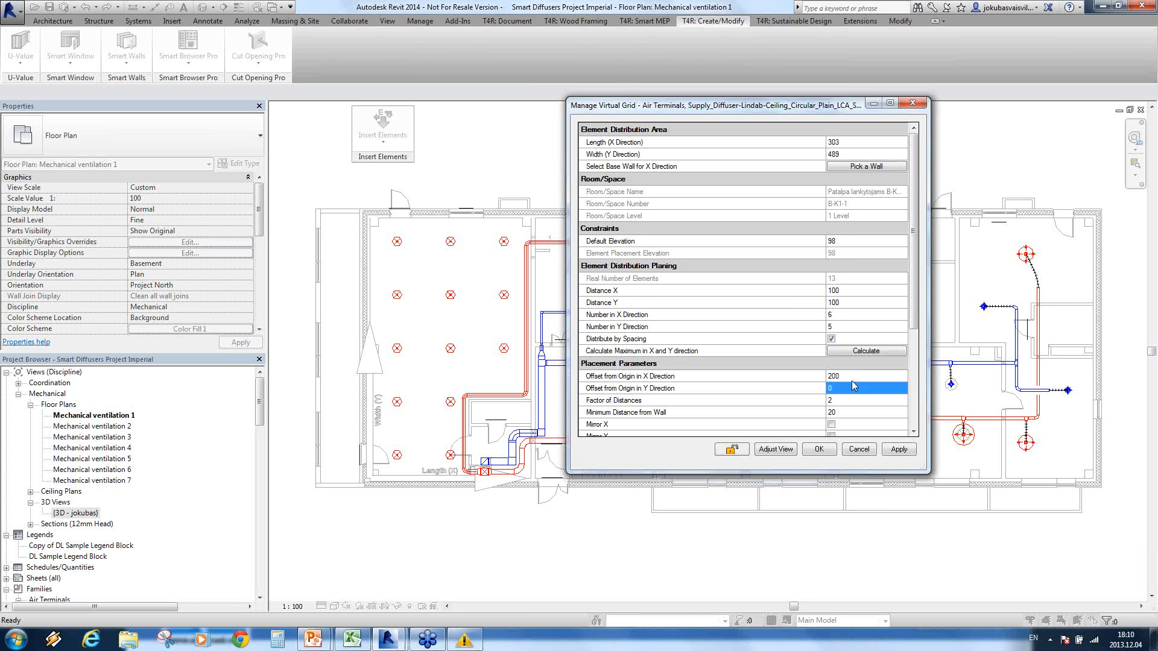
click(900, 450)
Step: Reset the diffuser grid's Offset from Origin in X Direction to 0 and apply it
click(866, 376)
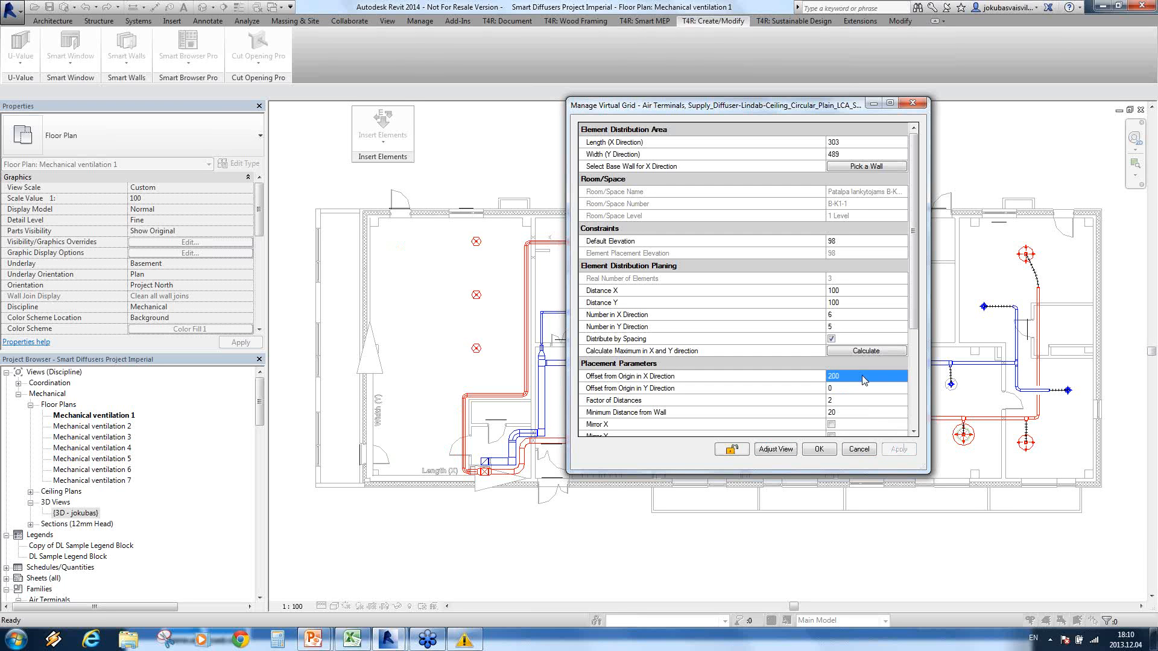
text(0)
key(Tab)
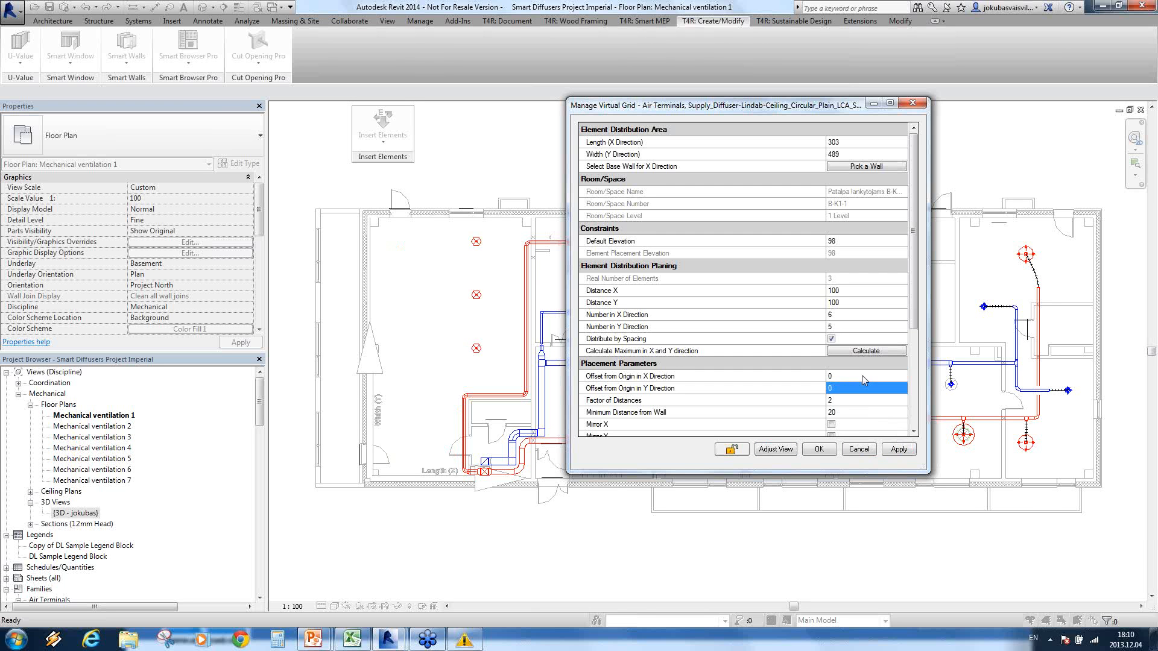
click(900, 449)
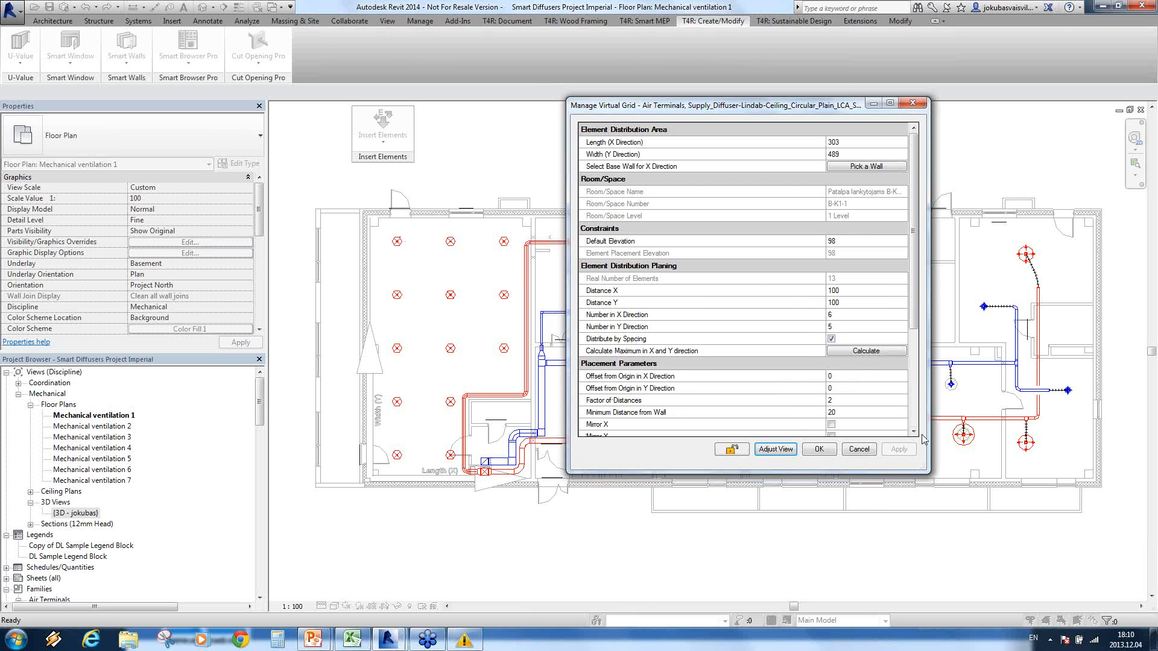
Step: Review the remaining placement, configuration and calculated data of the virtual grid, and accept it to insert the diffusers
drag(915, 327, 916, 377)
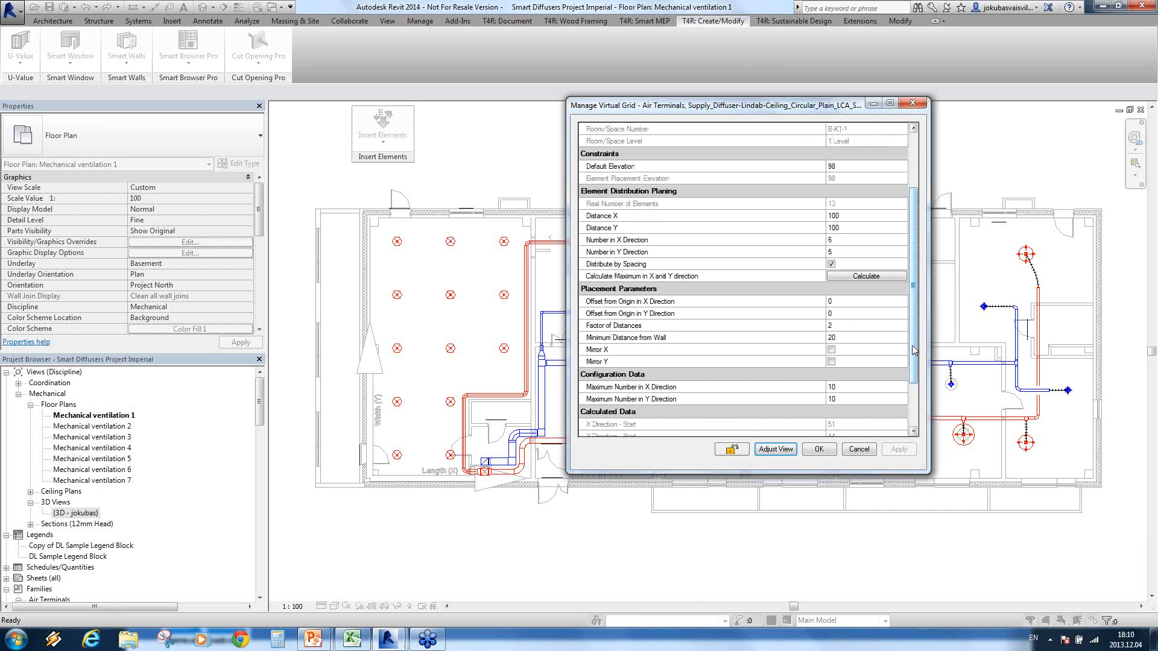
scroll(914, 353, down, 1)
scroll(914, 353, down, 2)
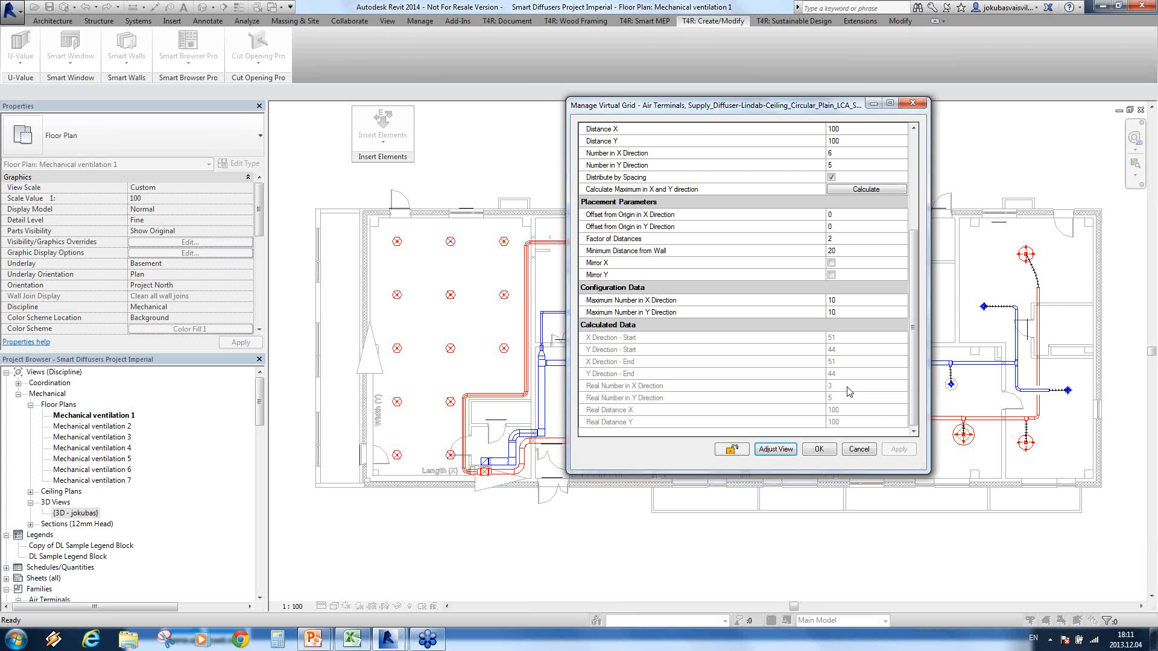
click(820, 450)
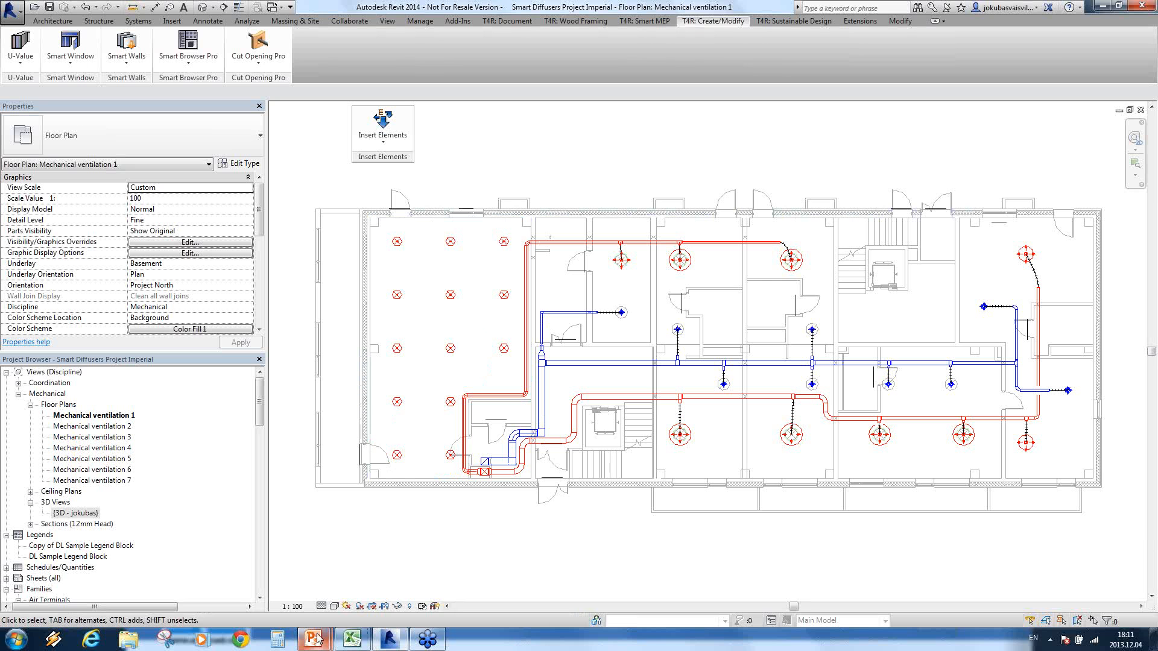
Step: Switch to the PowerPoint slide show about Insert Elements
mouse_move(317, 639)
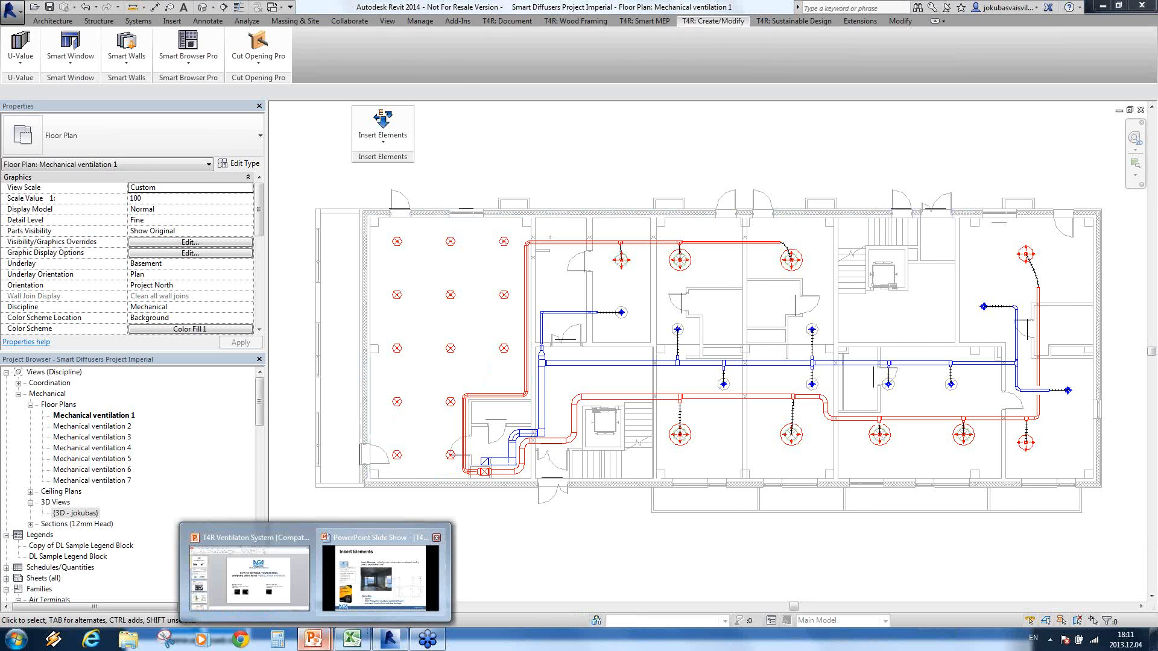
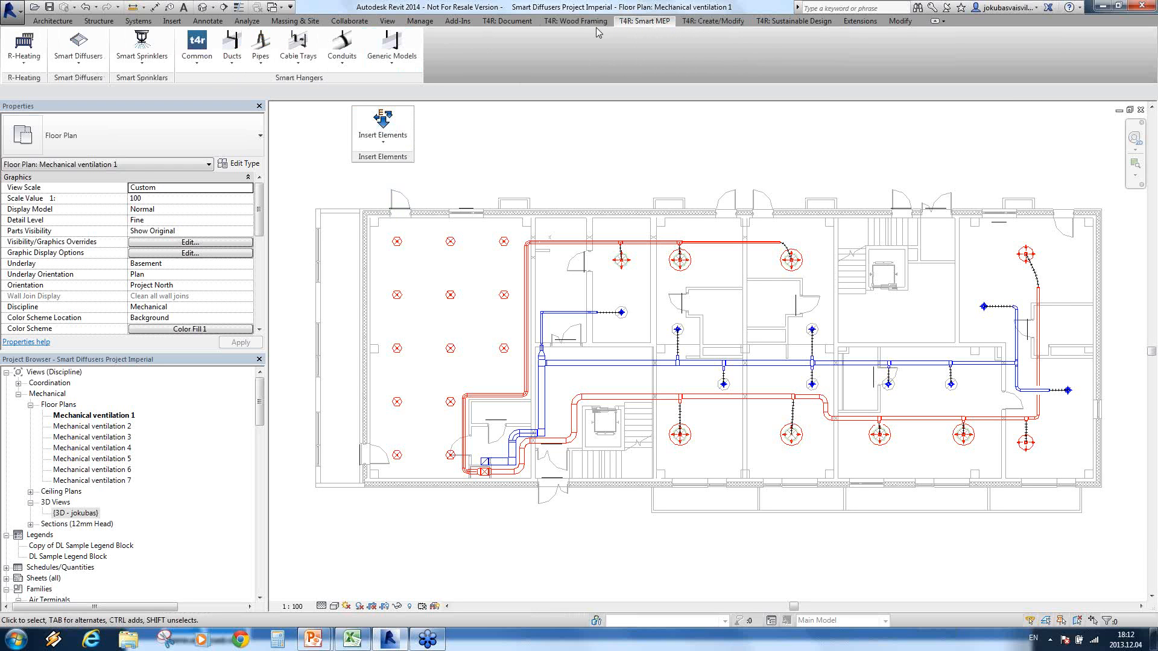
Step: Dock Smart Diffusers beside the floating Insert Elements panel, start Add Engineering Data to Family on a large-room diffuser, and open its configurations for editing
drag(77, 77, 409, 158)
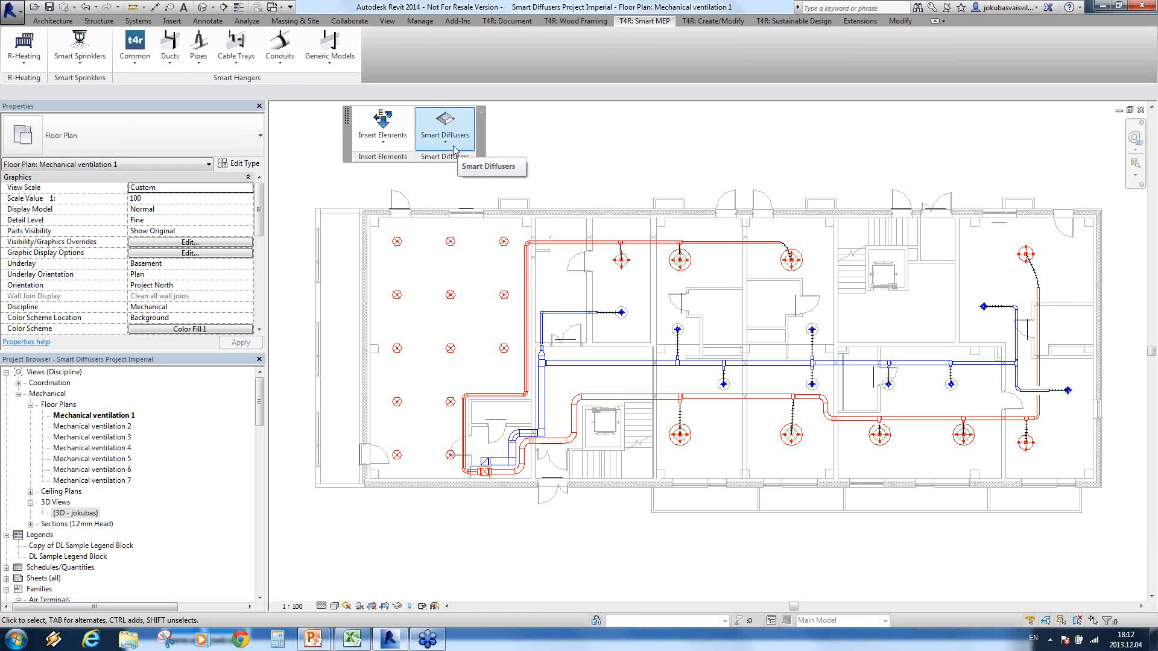
click(454, 147)
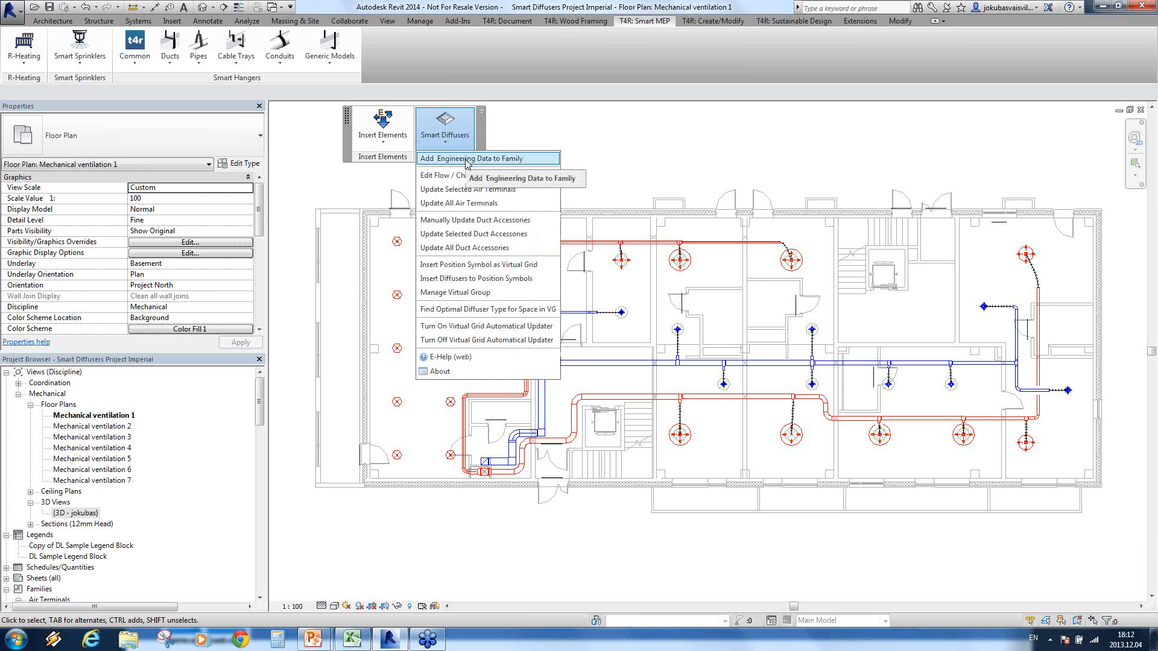
click(467, 159)
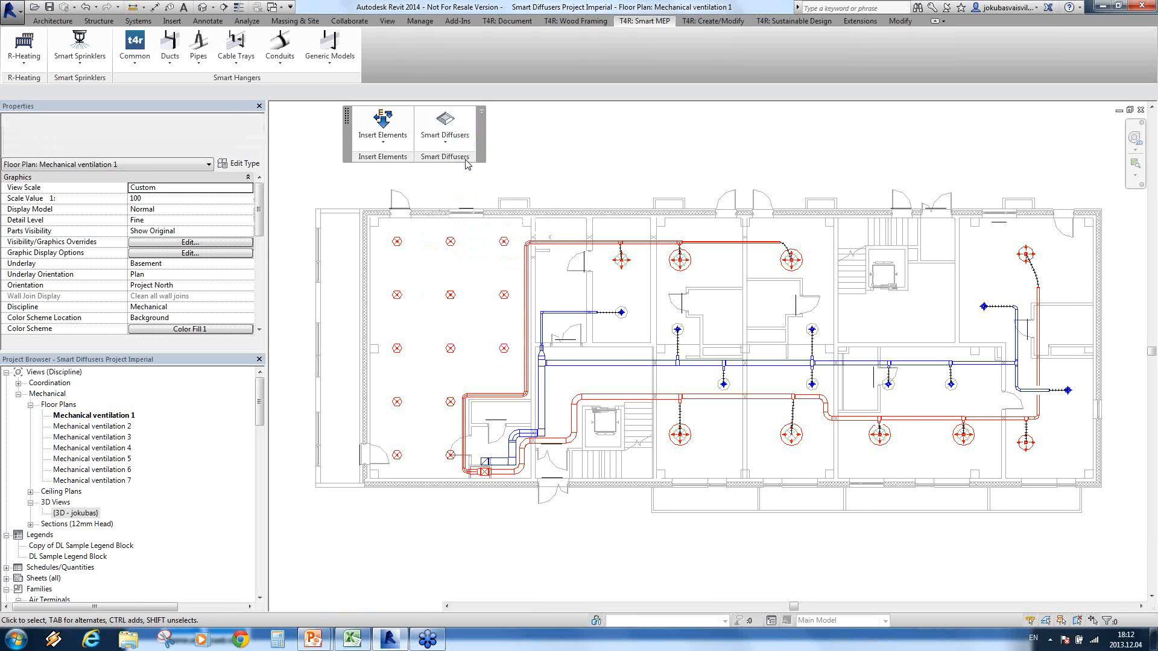
click(397, 241)
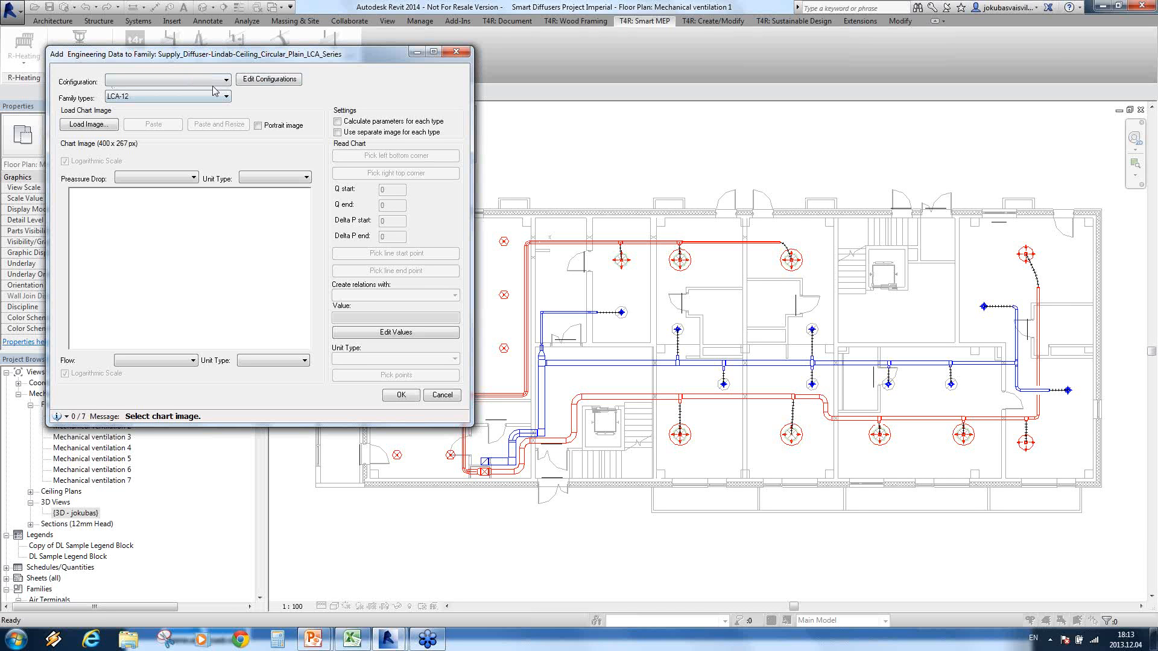
click(258, 81)
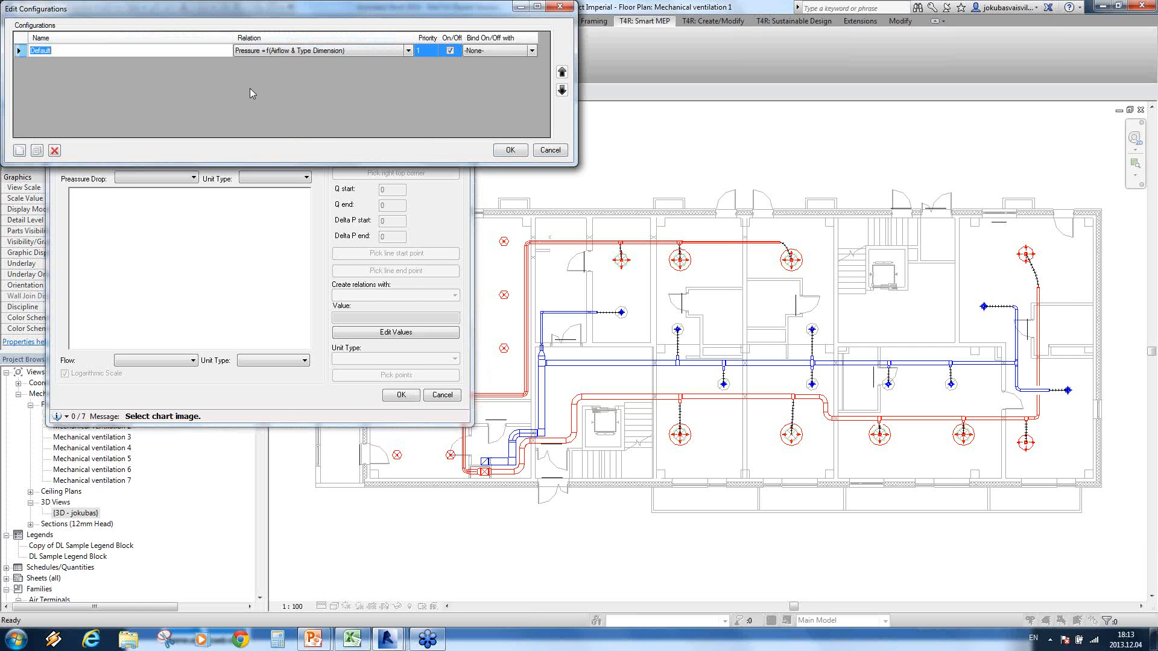
Step: Try the relation Pressure = f(Airflow) for the Default configuration, and return it to Pressure = f(Airflow & Type Dimension)
click(408, 51)
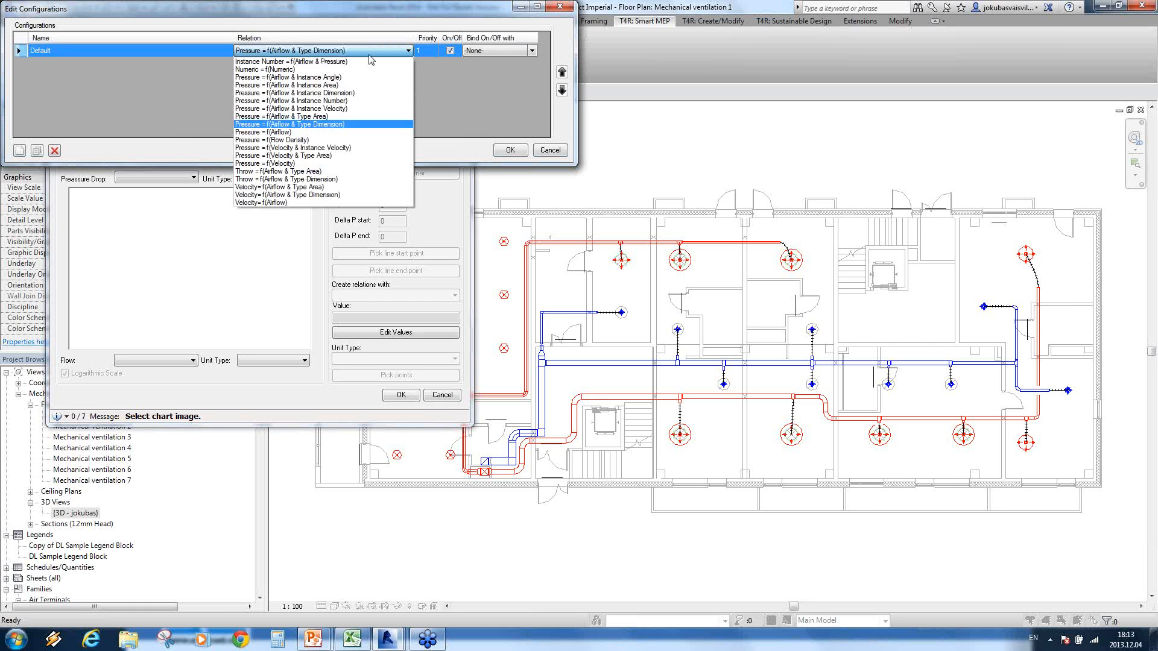
click(288, 132)
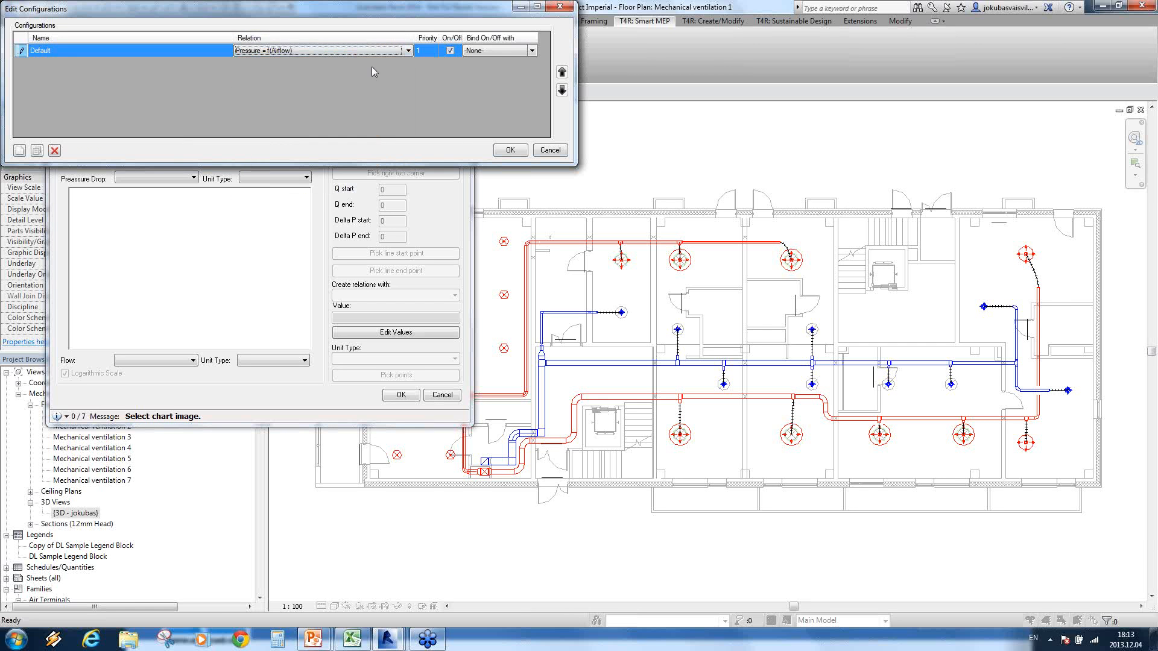
click(408, 50)
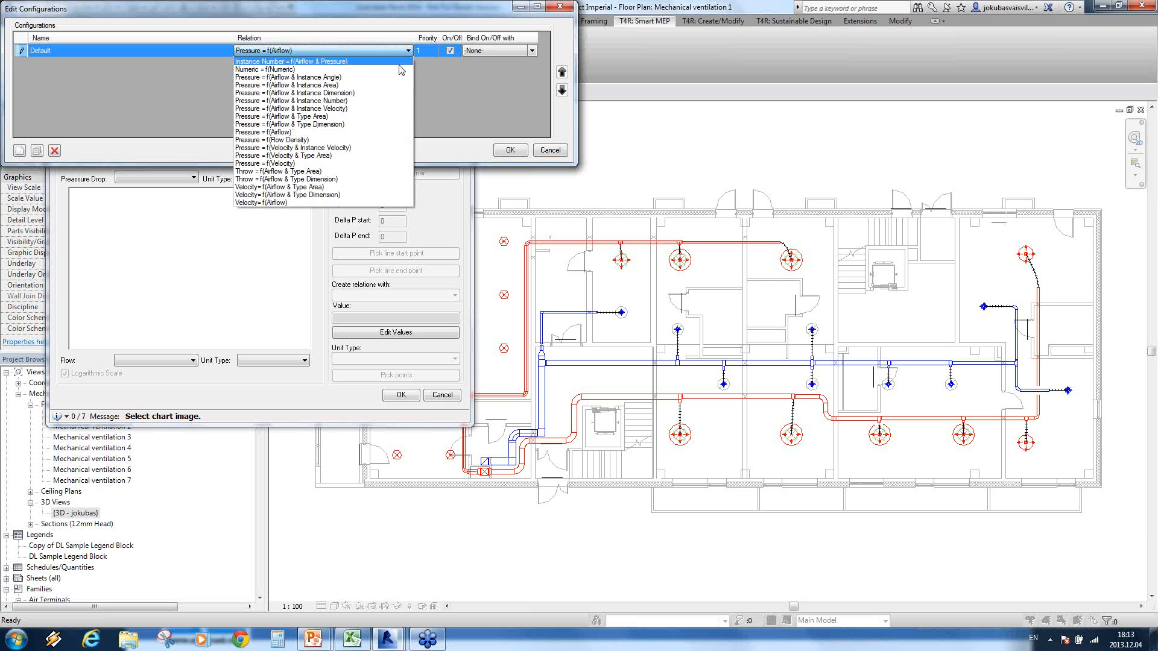
click(345, 132)
Step: Add a second configuration with the relation Throw = f(Airflow & Type Dimension), keeping Pressure = f(Airflow & Type Dimension) for Default
click(19, 150)
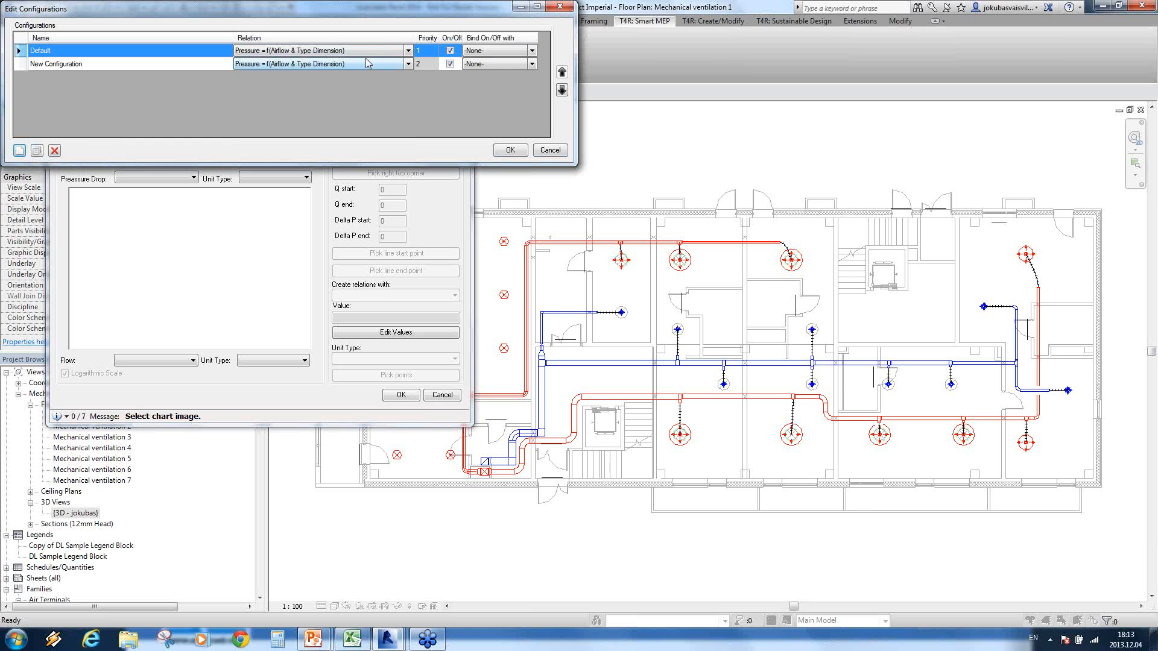
click(408, 51)
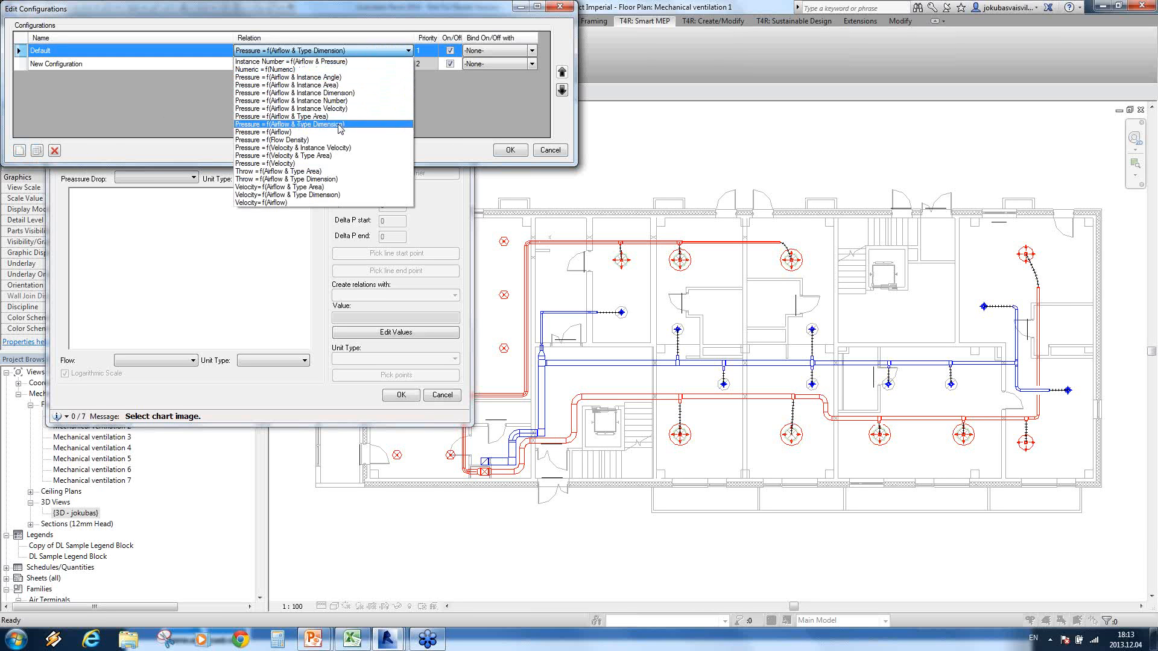
click(290, 125)
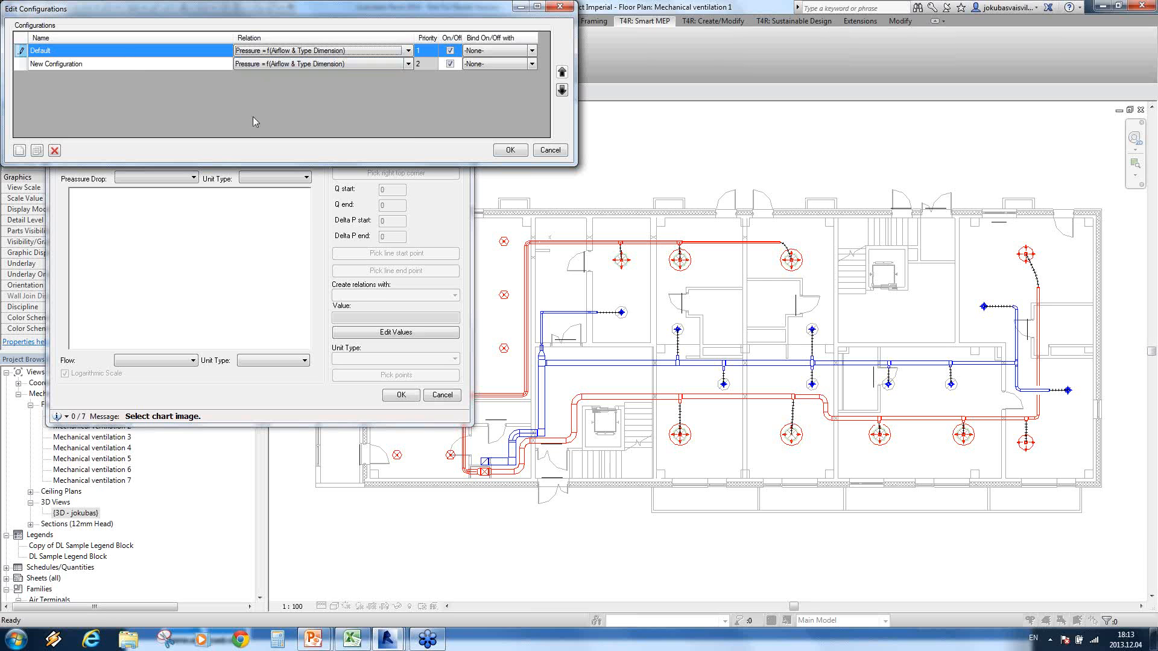
click(404, 65)
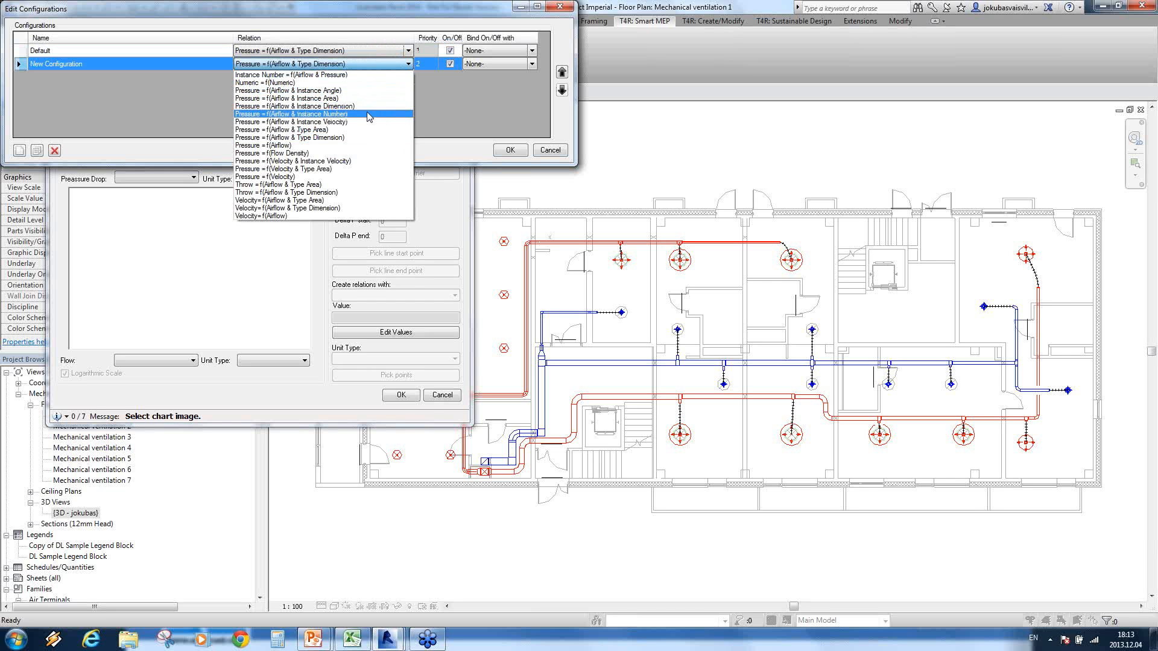
click(292, 193)
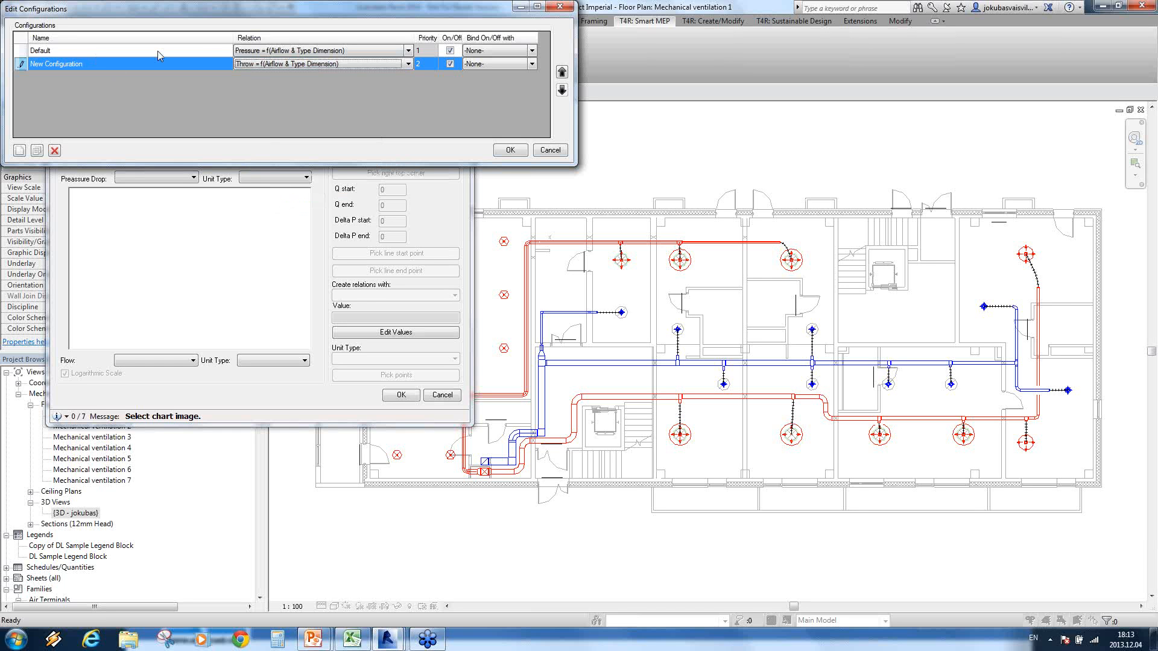
Step: Rename the Default configuration as Pressure and the new configuration as Throw, and accept the configuration list
click(67, 52)
text(Pressure)
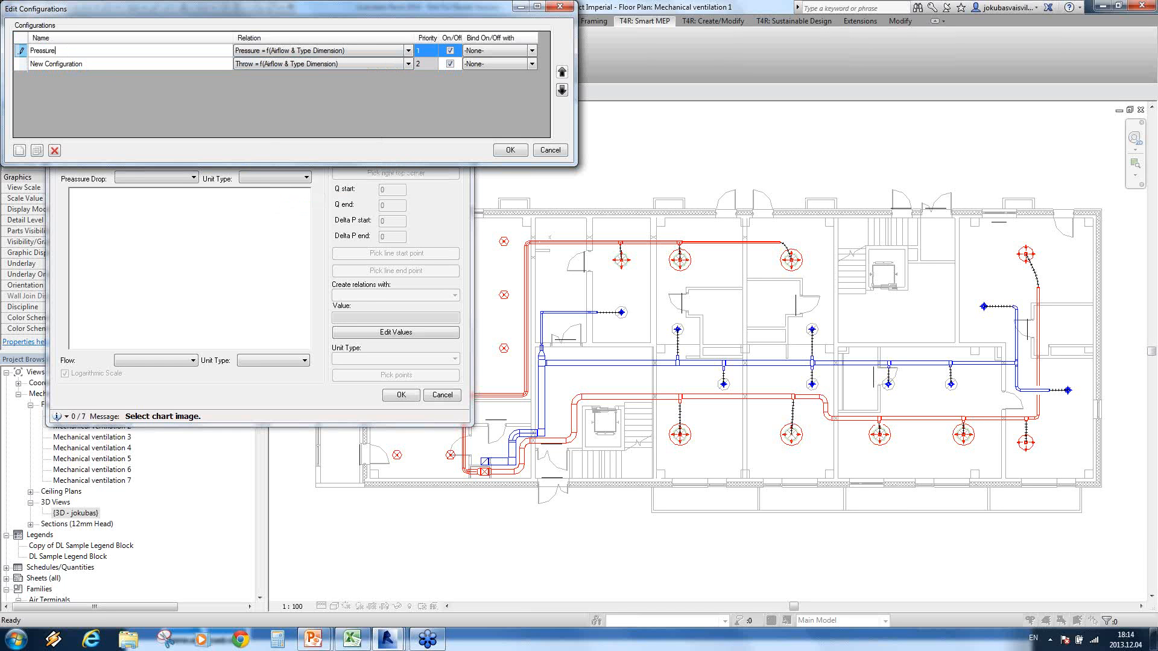
key(Return)
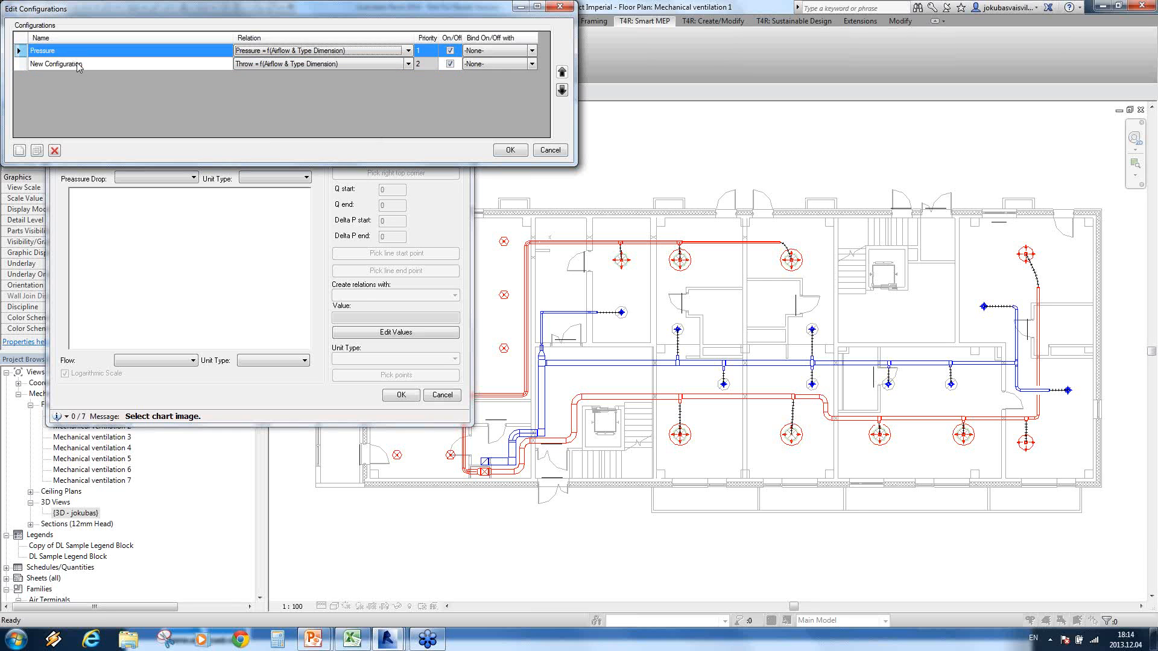
click(77, 64)
text(Throw)
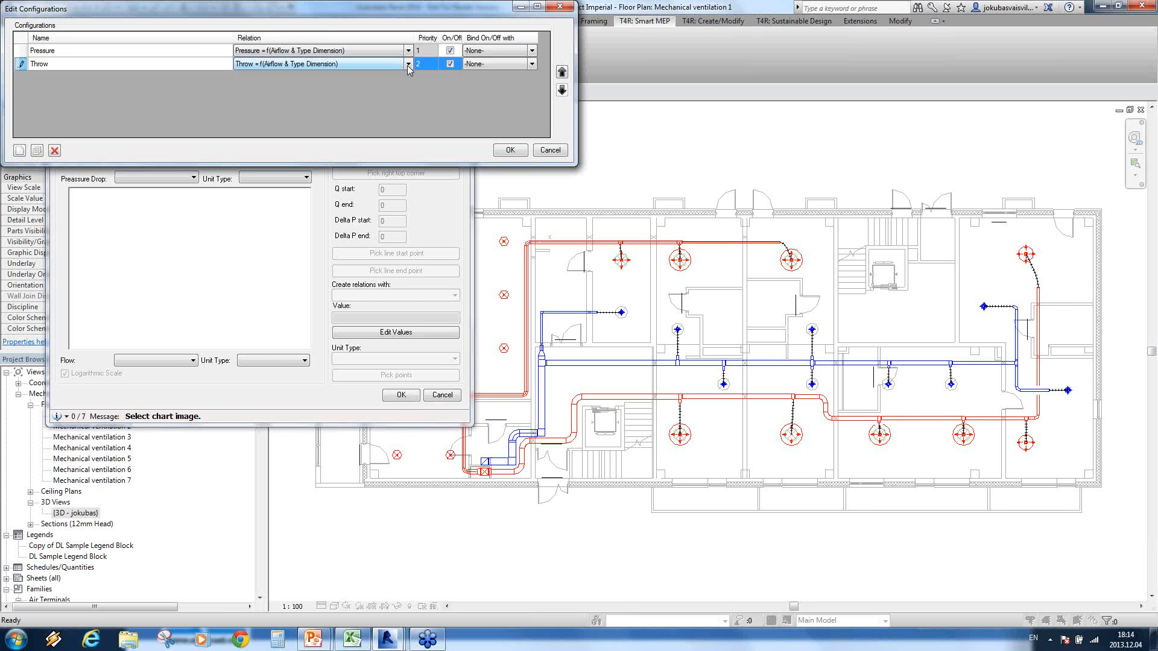
click(512, 152)
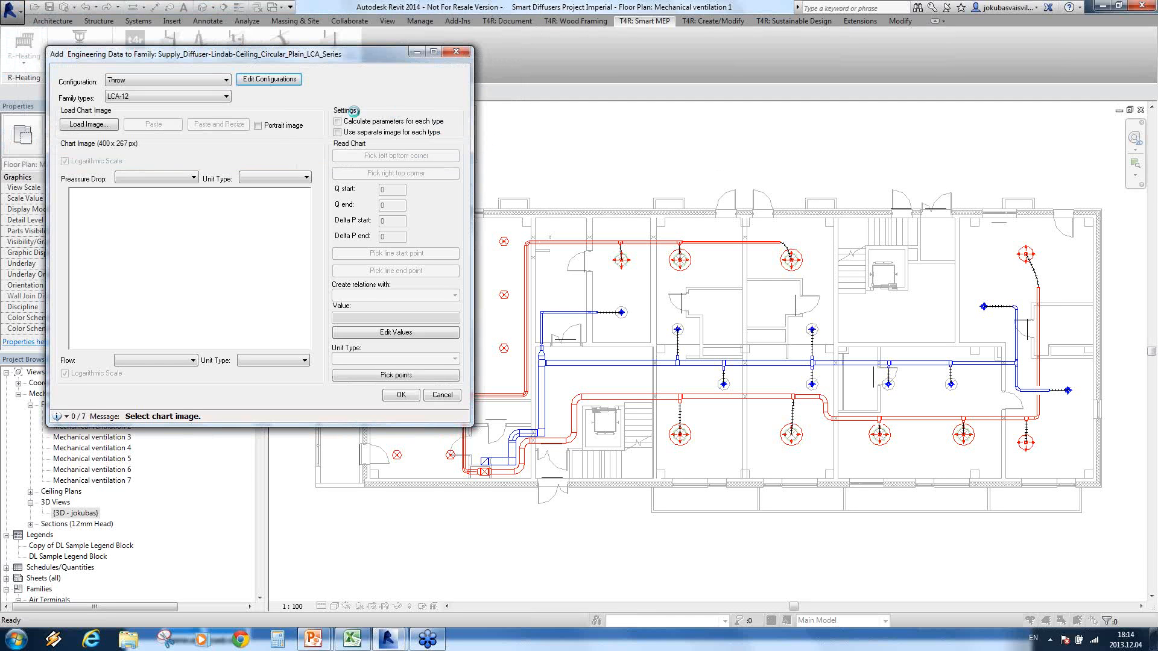
Step: Choose the Pressure configuration and set its units to inches of water (60 °F) for pressure drop and cubic feet per minute for airflow
click(226, 81)
click(168, 94)
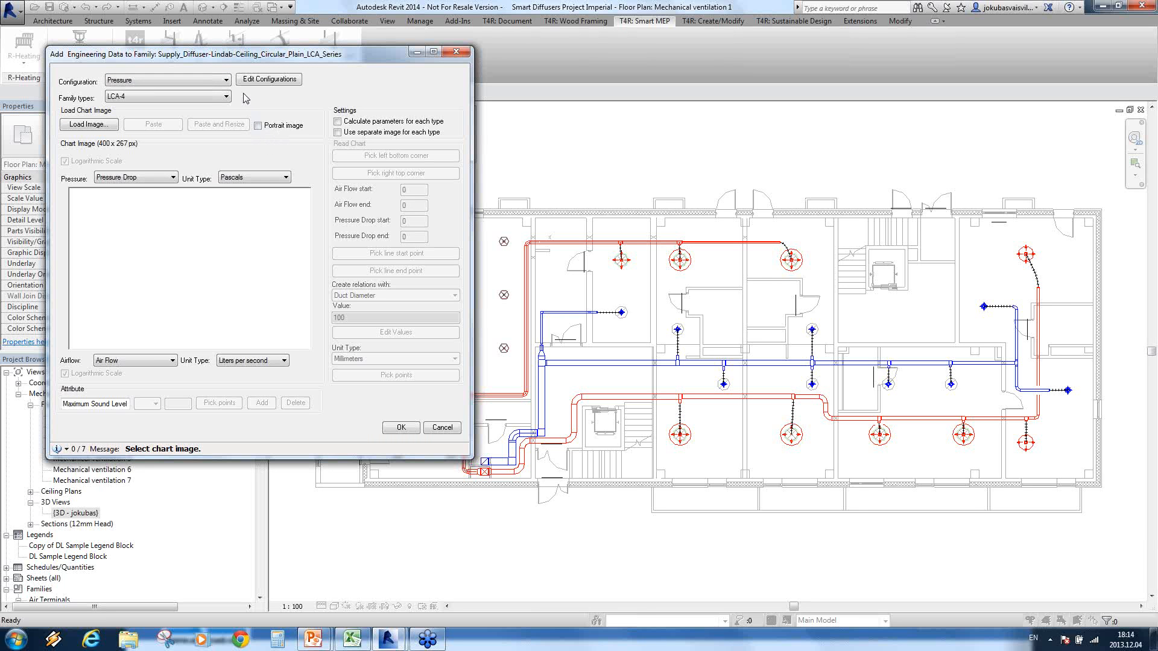
click(172, 179)
click(170, 179)
click(285, 180)
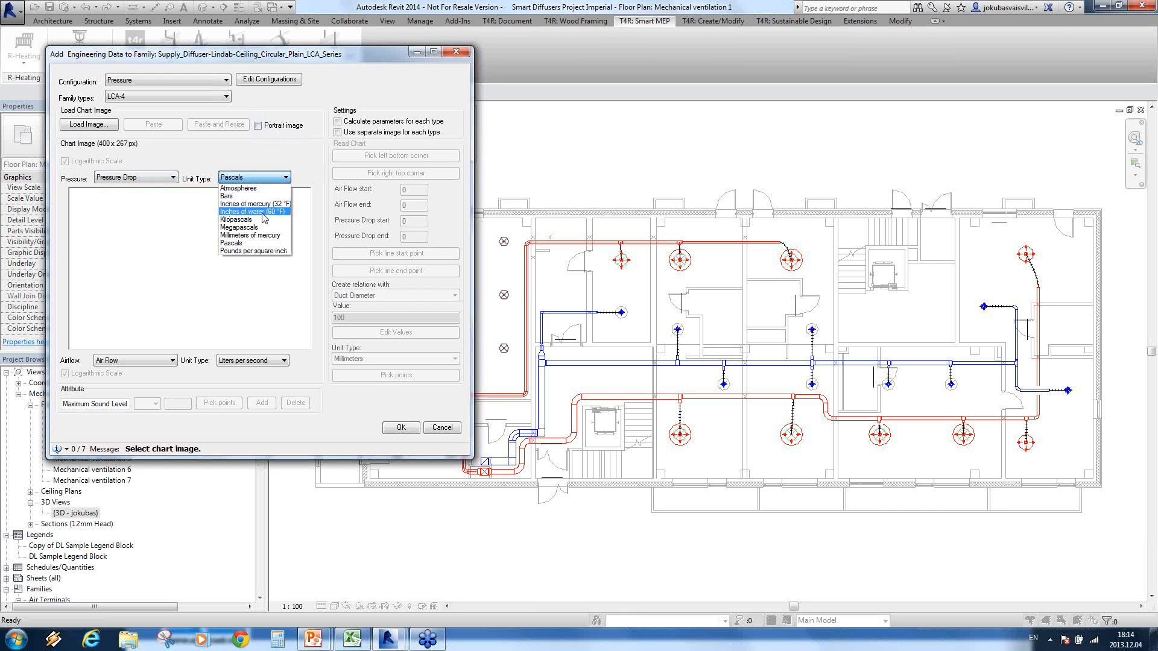
click(263, 213)
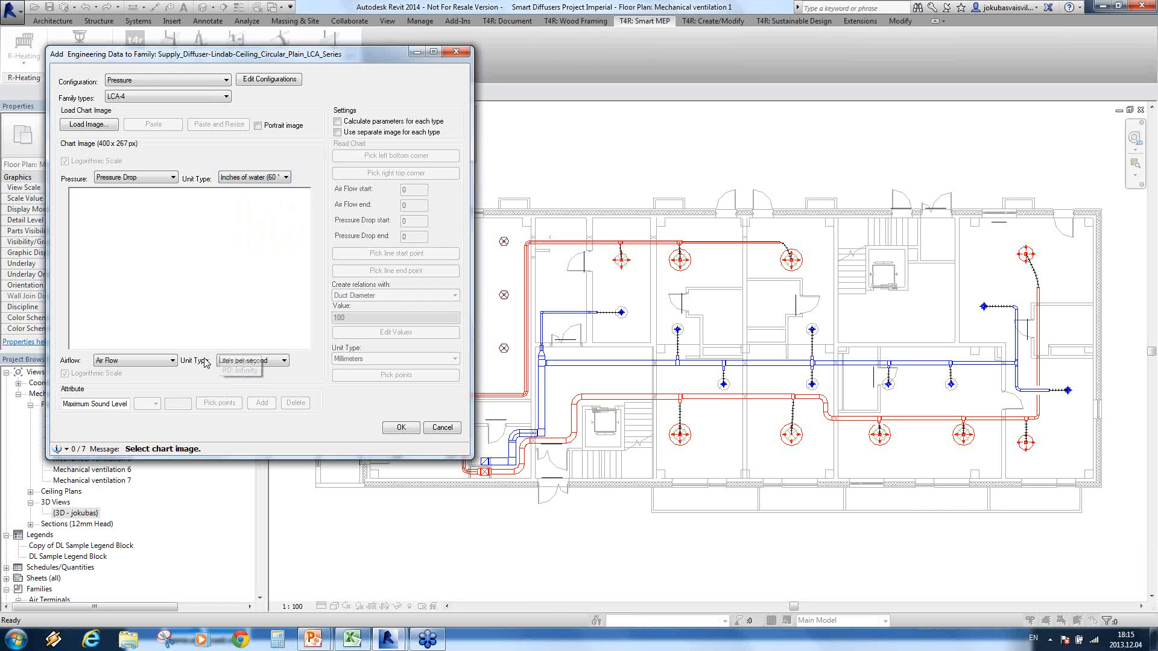
click(283, 361)
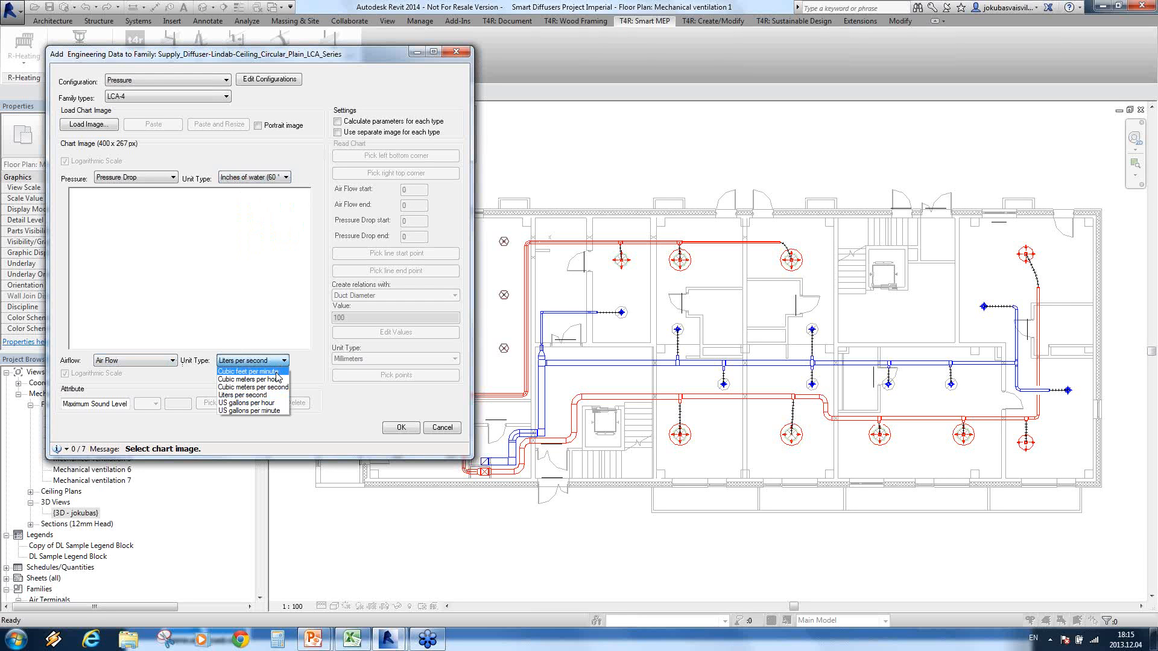
click(278, 371)
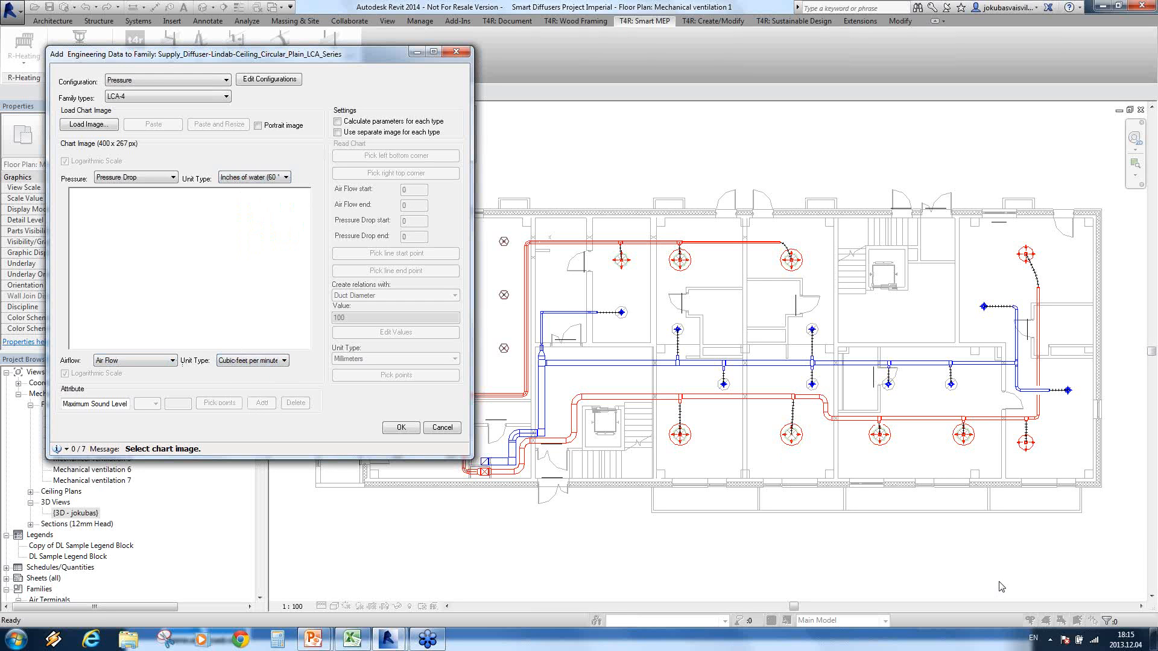
Step: Open the lca PDF from the desktop and take a snapshot of the Supply chart on page 2
click(1155, 639)
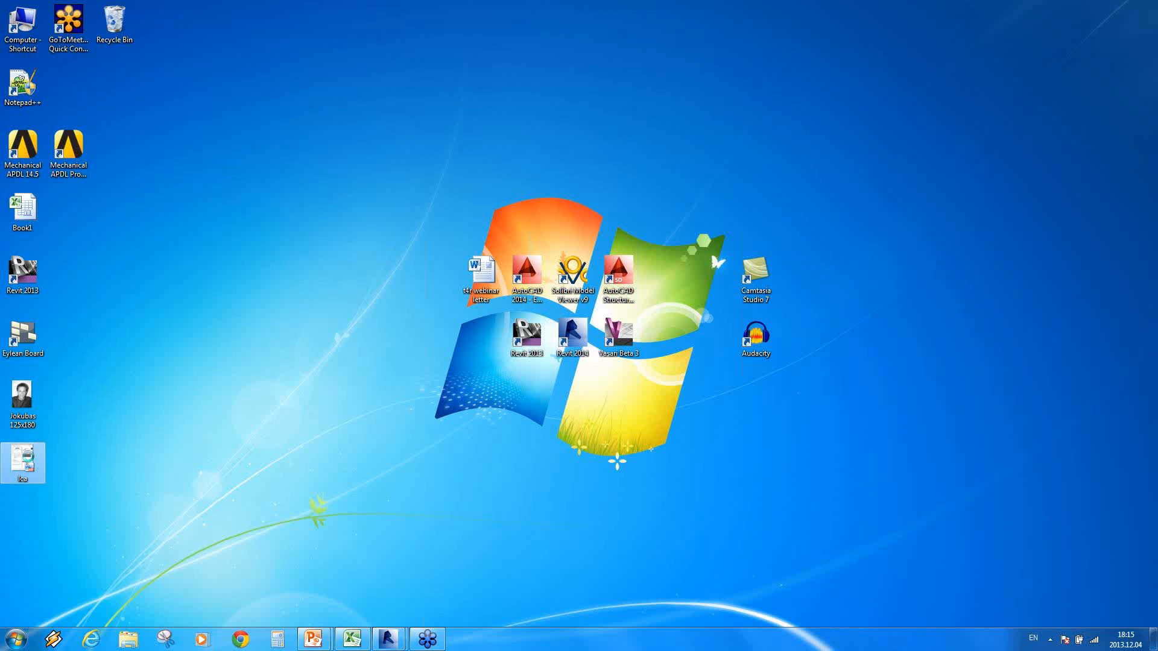
double_click(30, 462)
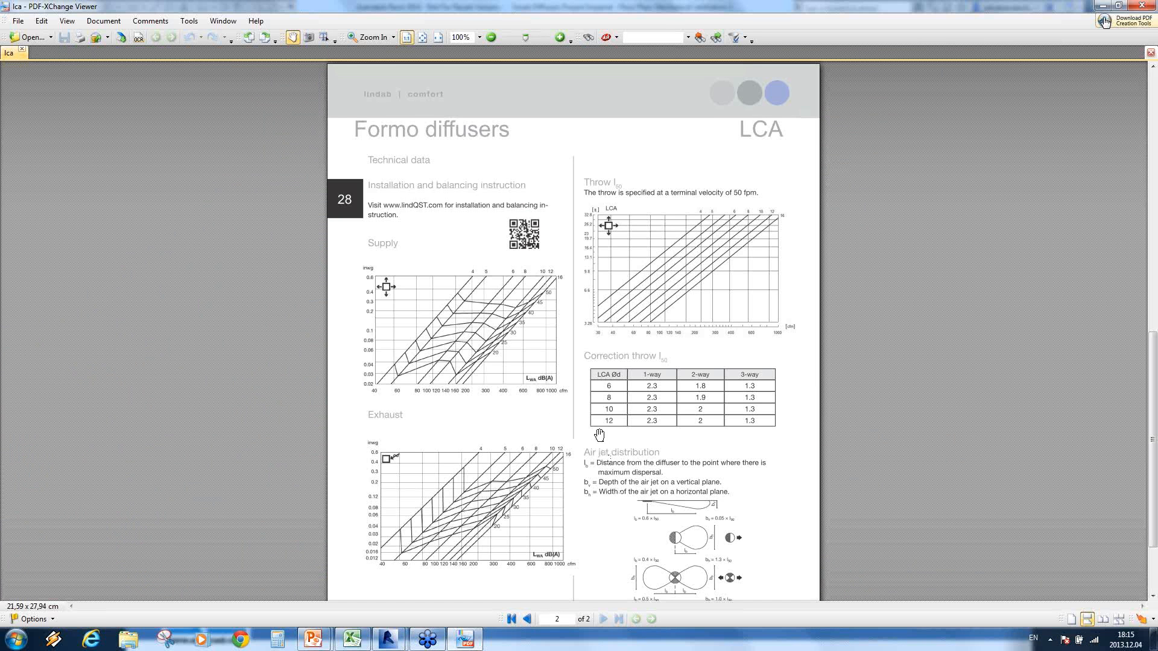
click(308, 36)
drag(362, 265, 568, 395)
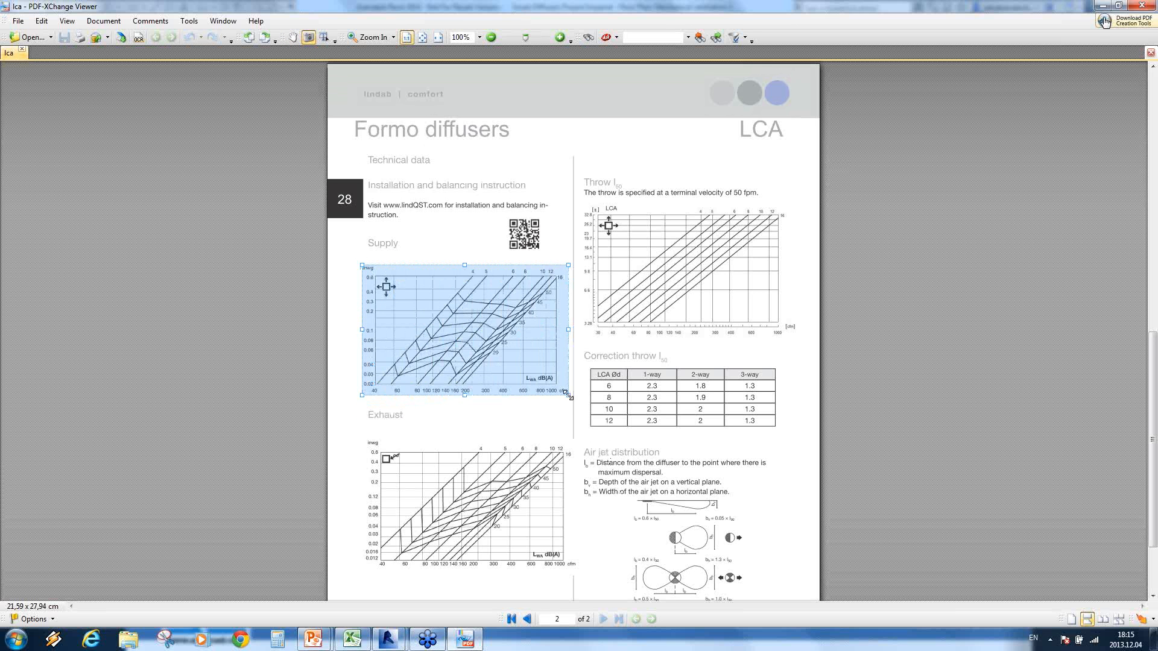
Step: Switch back to Revit's Add Engineering Data to Family window and insert the copied Supply chart, resized to fit the image area
click(396, 645)
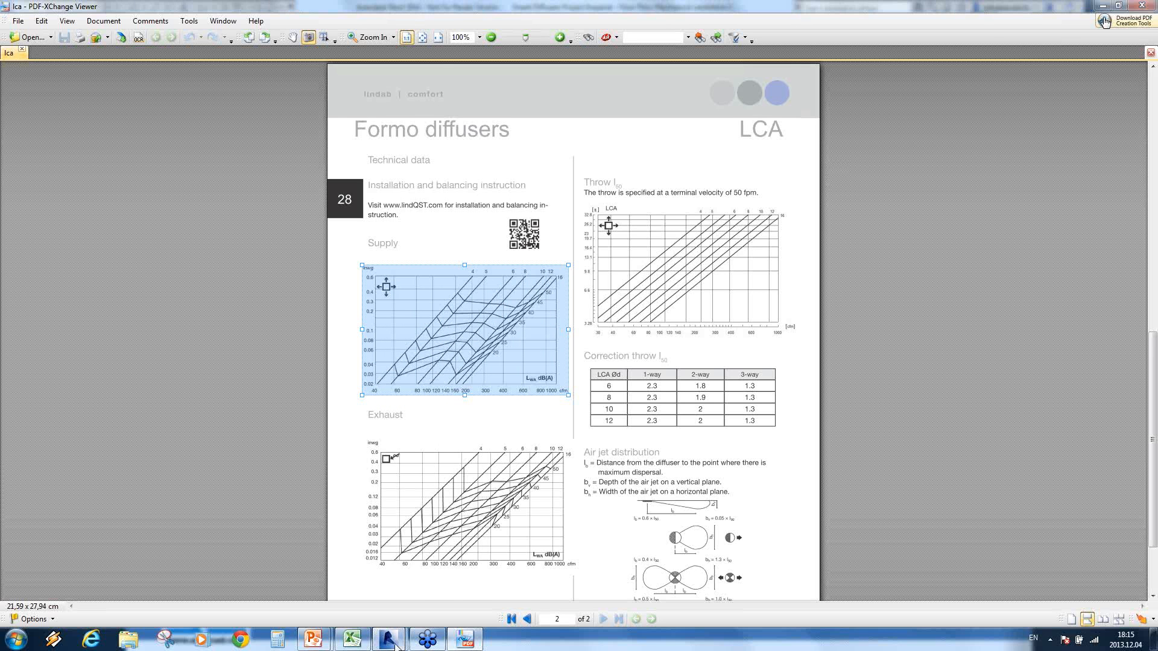
mouse_move(391, 644)
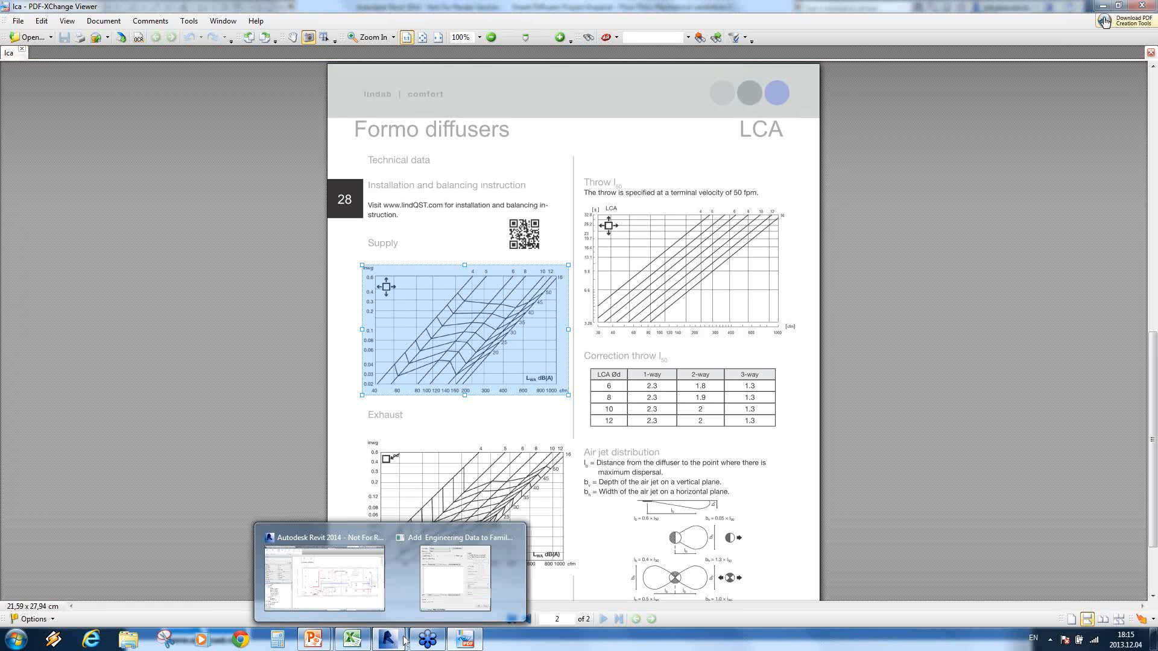
click(447, 587)
click(161, 128)
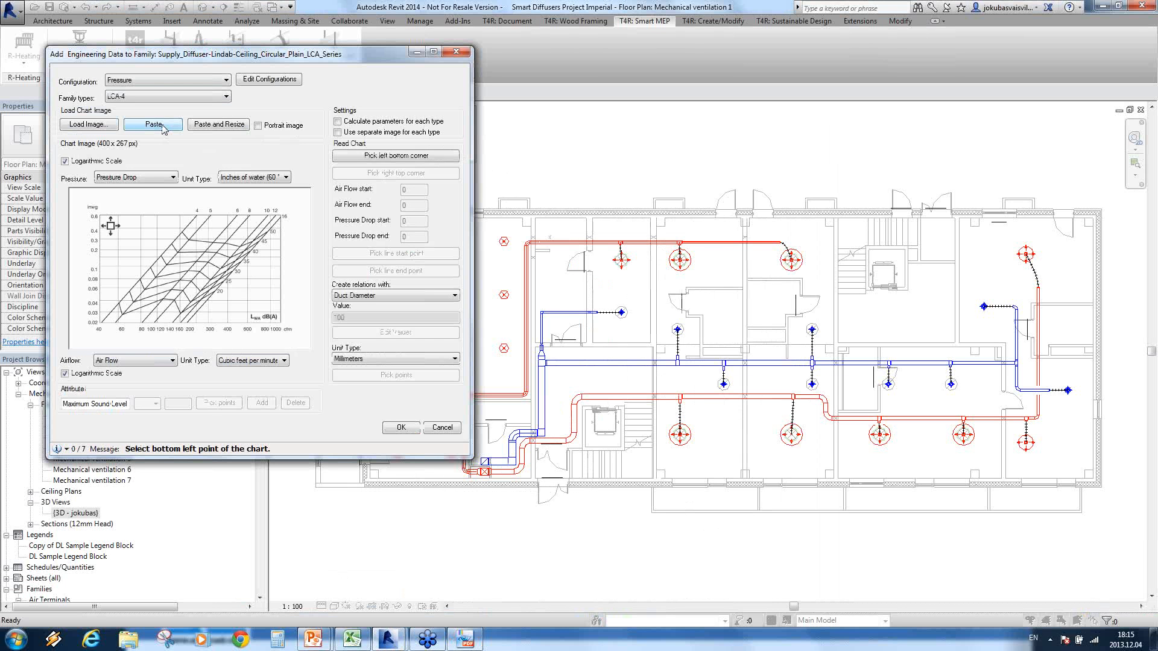
click(220, 126)
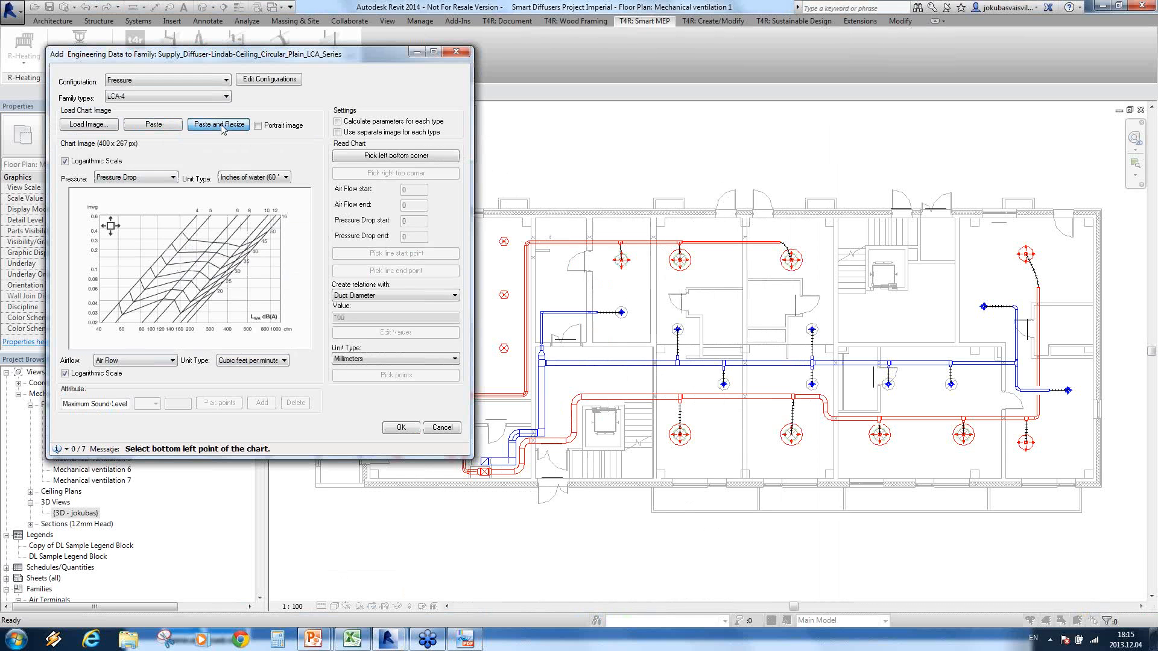
Step: Mark the bottom left and top right corners of the Supply chart's grid as its reading limits
click(415, 156)
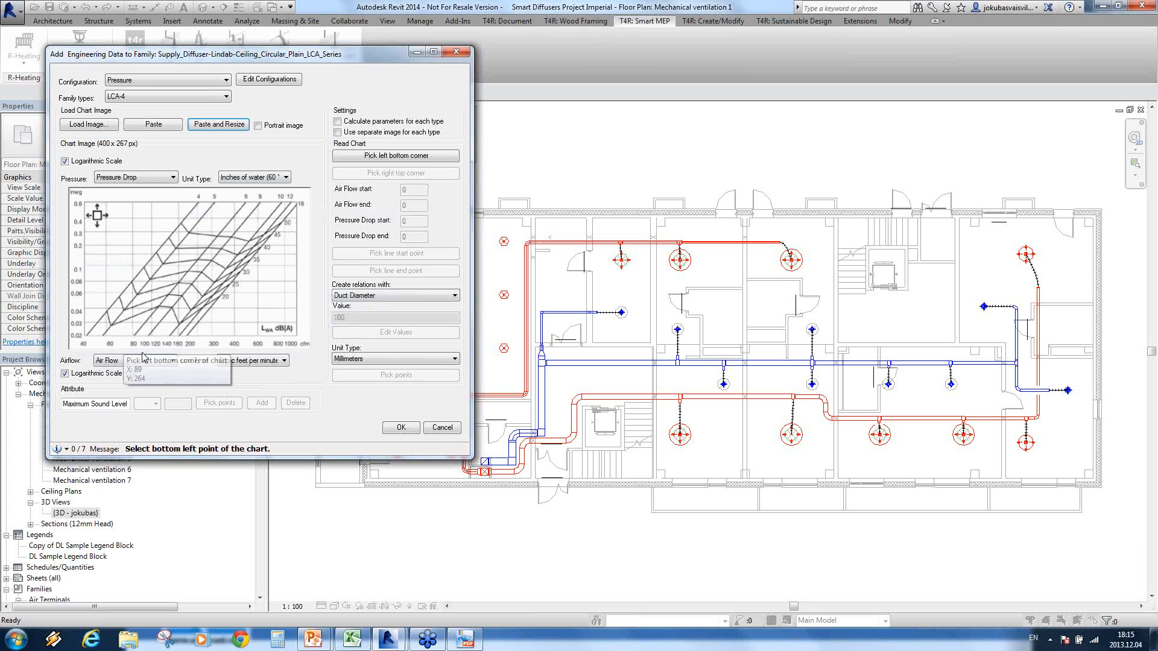
click(390, 161)
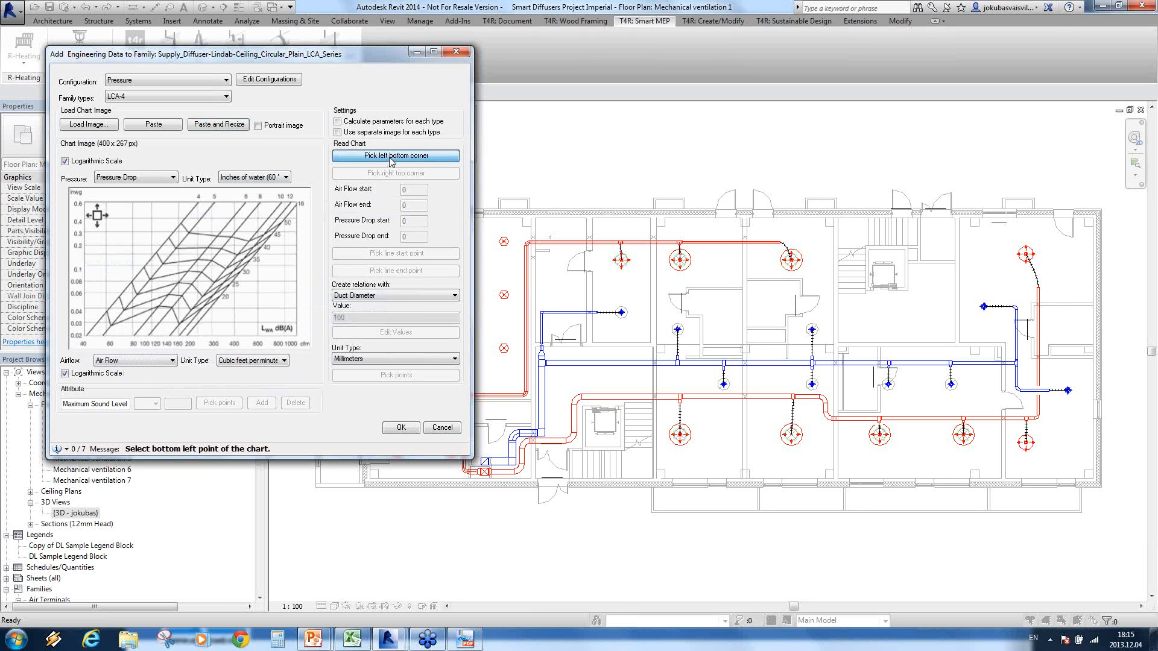
click(85, 336)
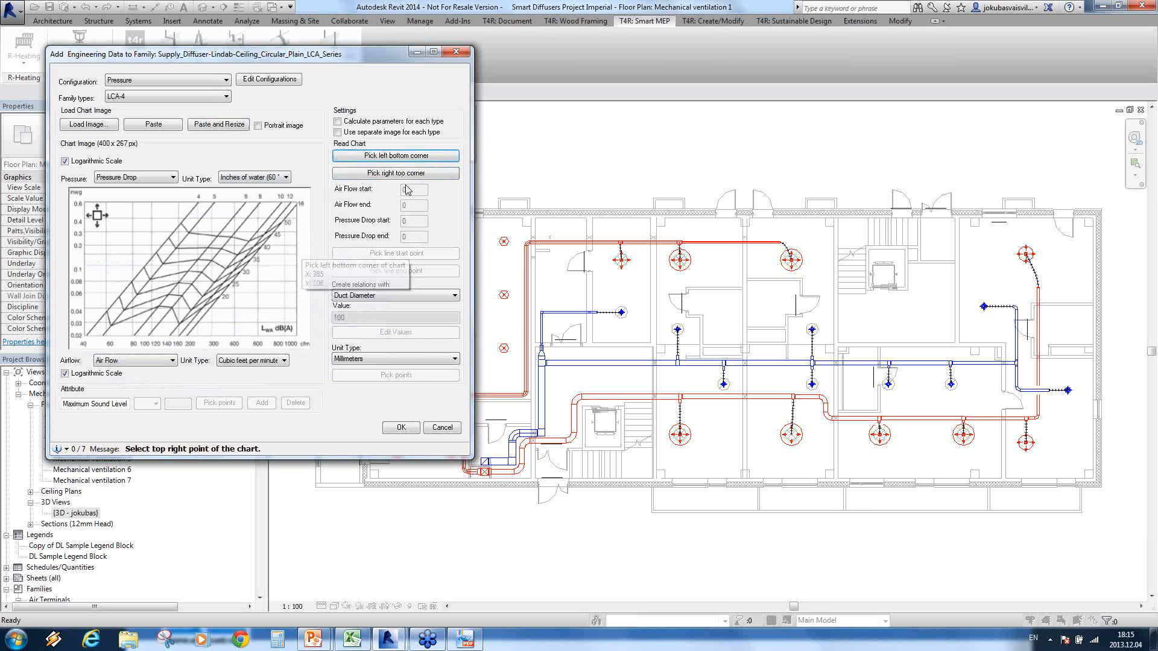
click(395, 174)
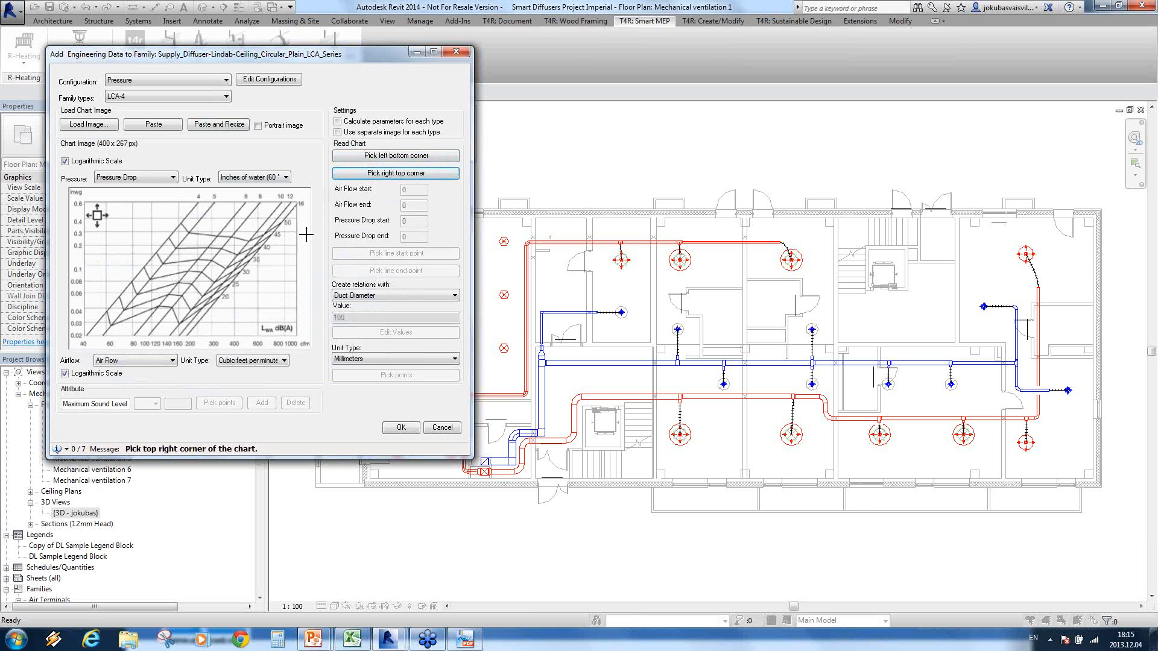
click(295, 204)
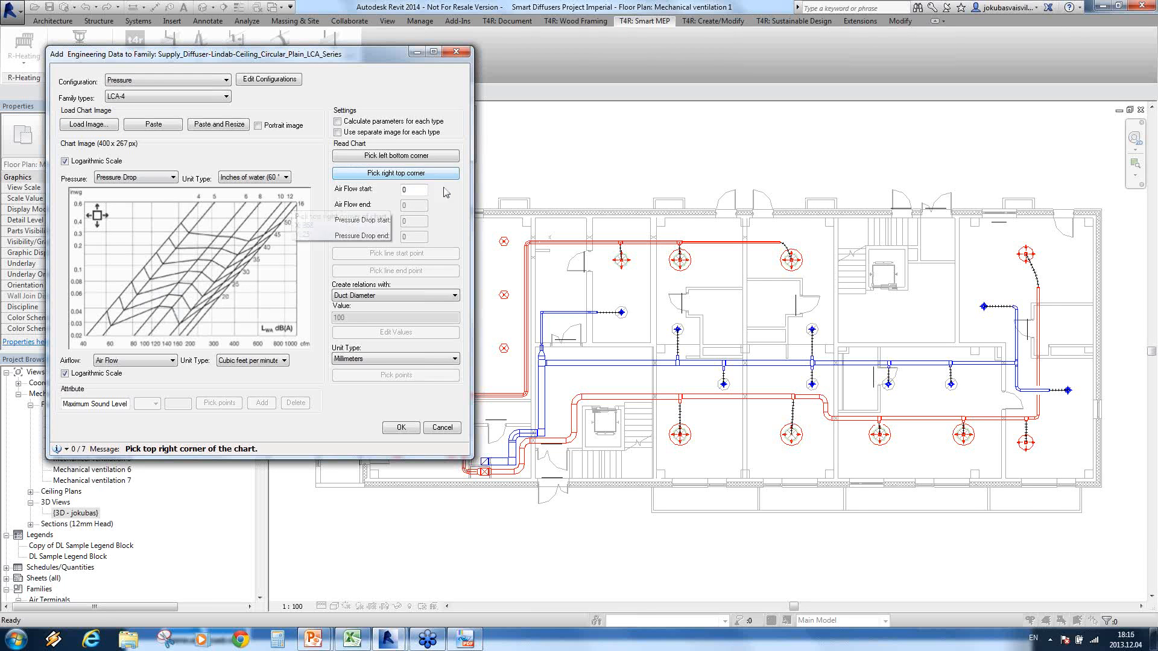
Step: Set the chart's Air Flow start to 40 and Air Flow end to 1000
drag(419, 190, 351, 192)
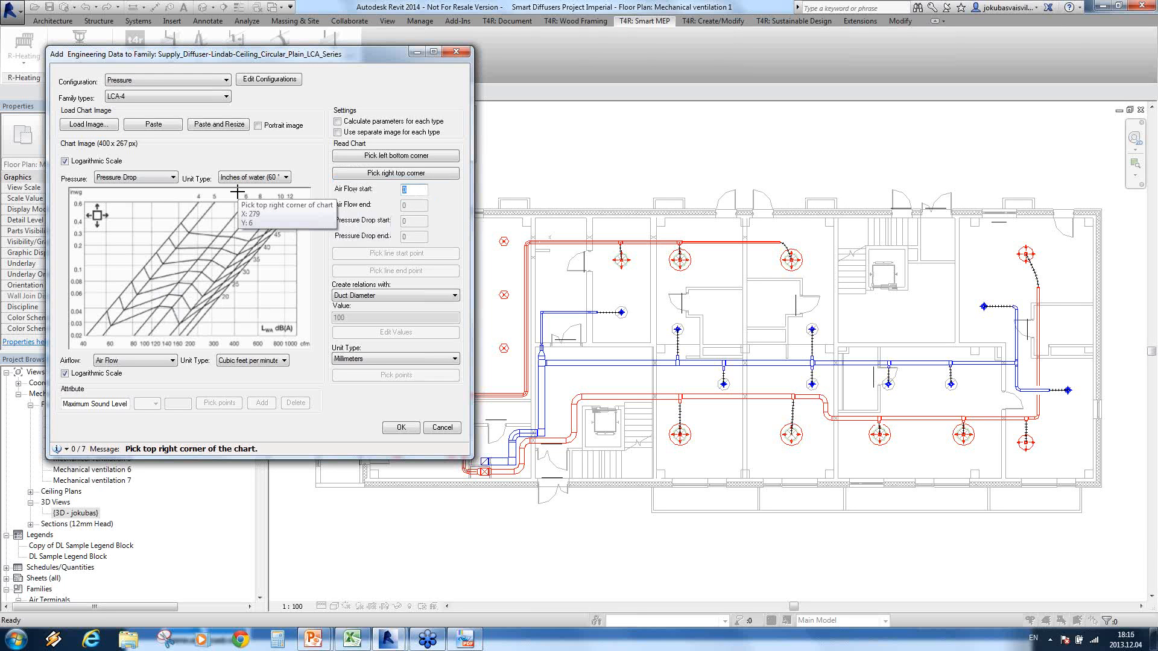
text(41000)
key(Tab)
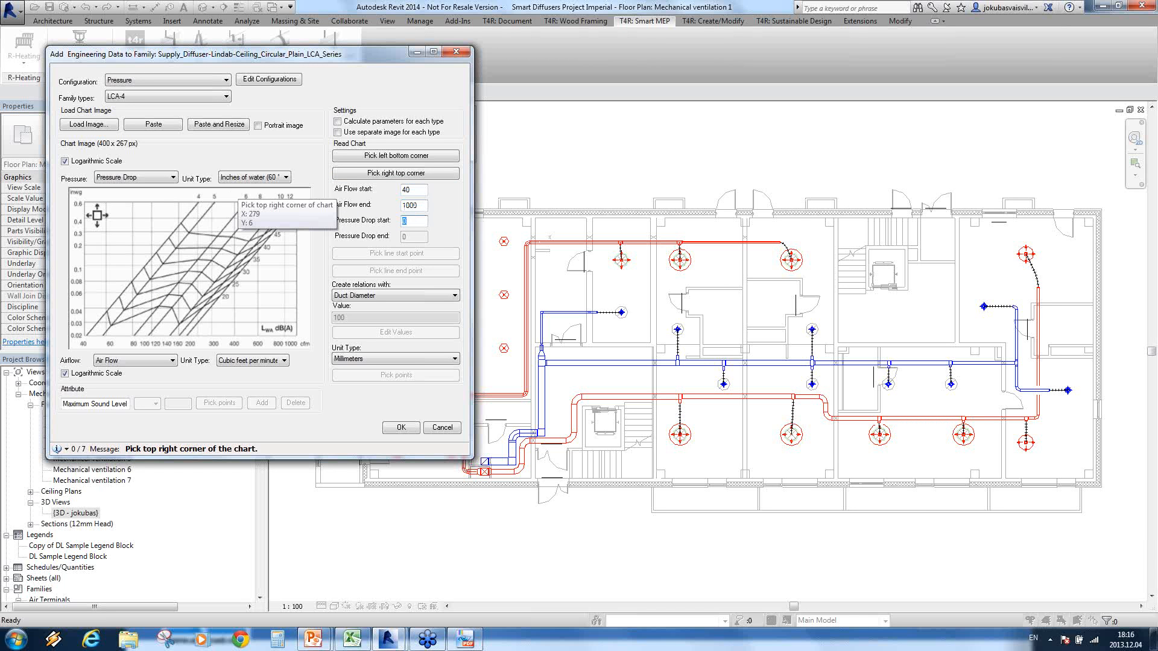
Step: Set the chart's Pressure Drop start to 0.02 and Pressure Drop end to 0.6
text(0.02)
key(Tab)
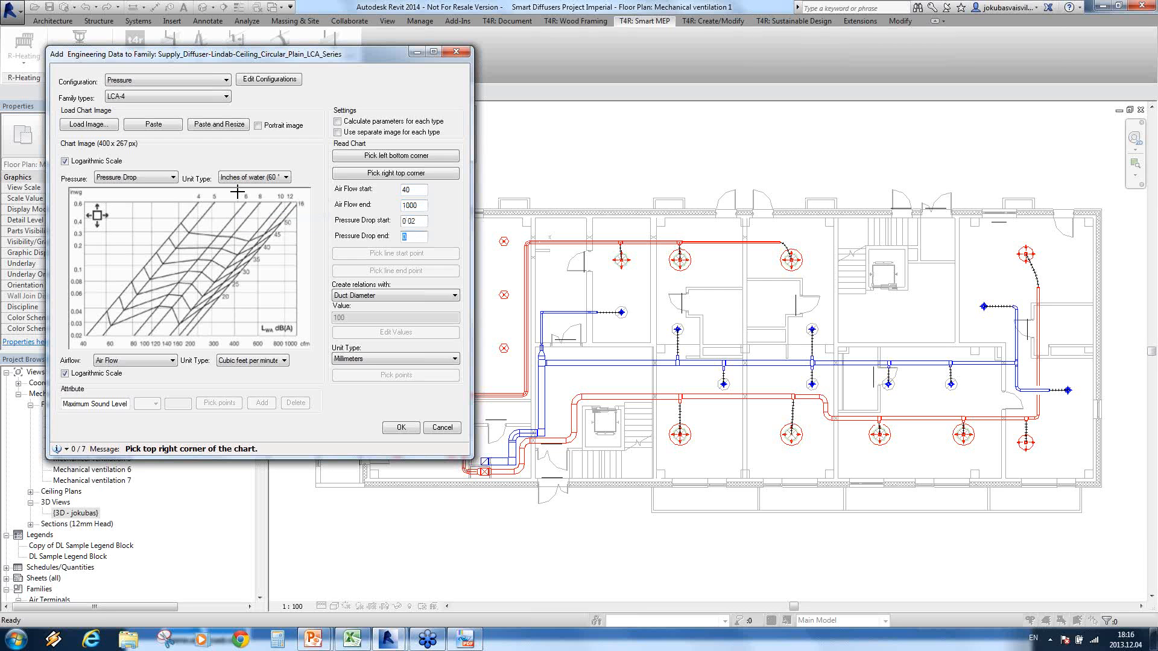
text(0.6)
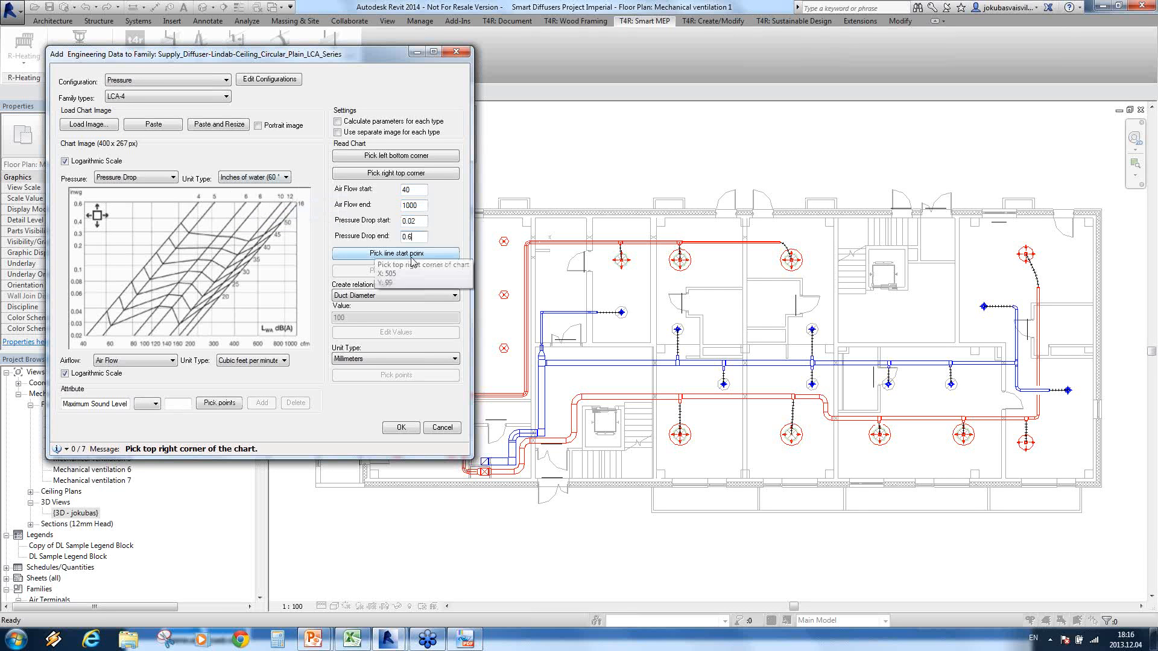
Step: Mark the start and end points of the LCA-4 line on the pressure chart
click(392, 253)
click(134, 293)
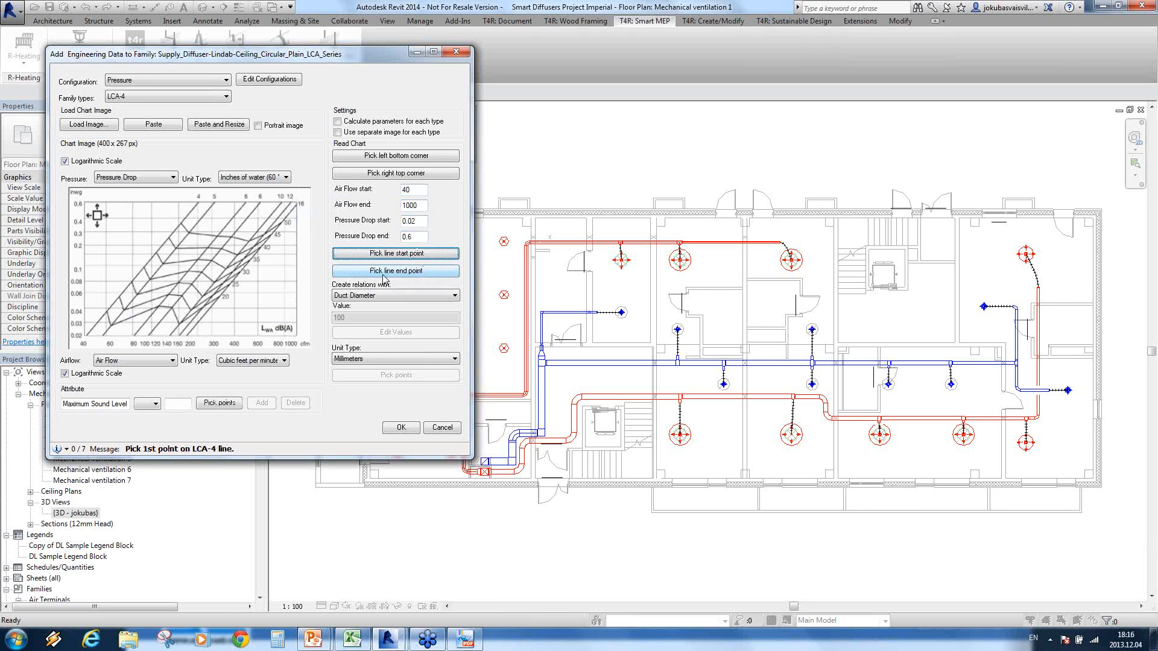
click(381, 273)
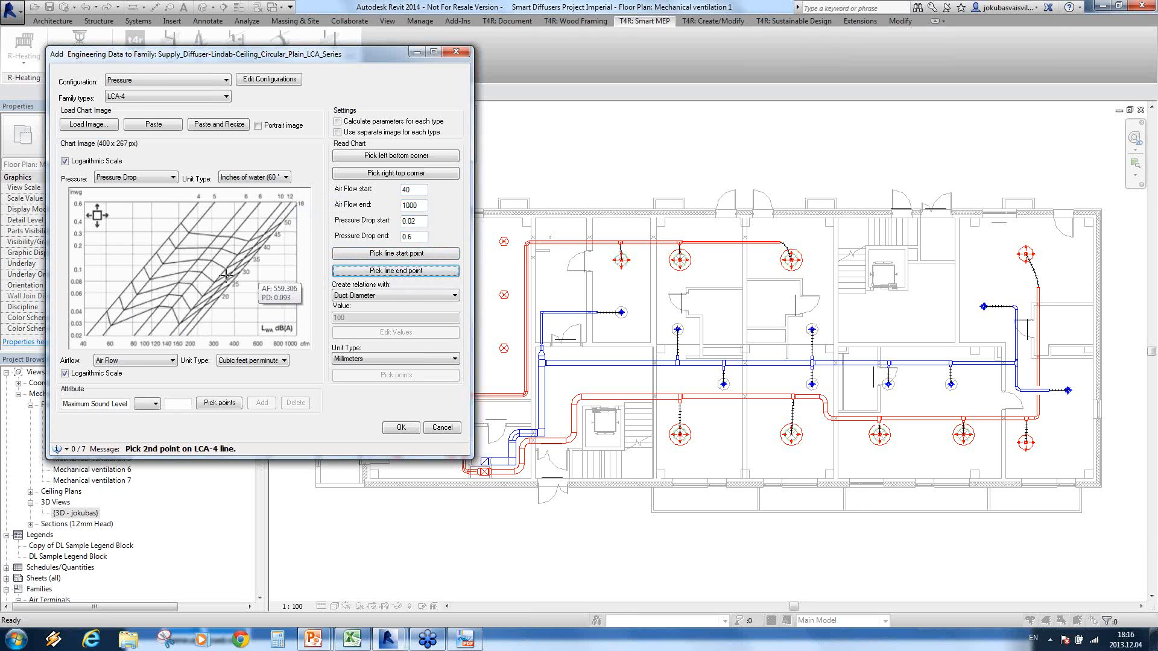
click(164, 245)
Step: Pick one point on each remaining pressure chart line, from LCA-5 through LCA-16
click(395, 377)
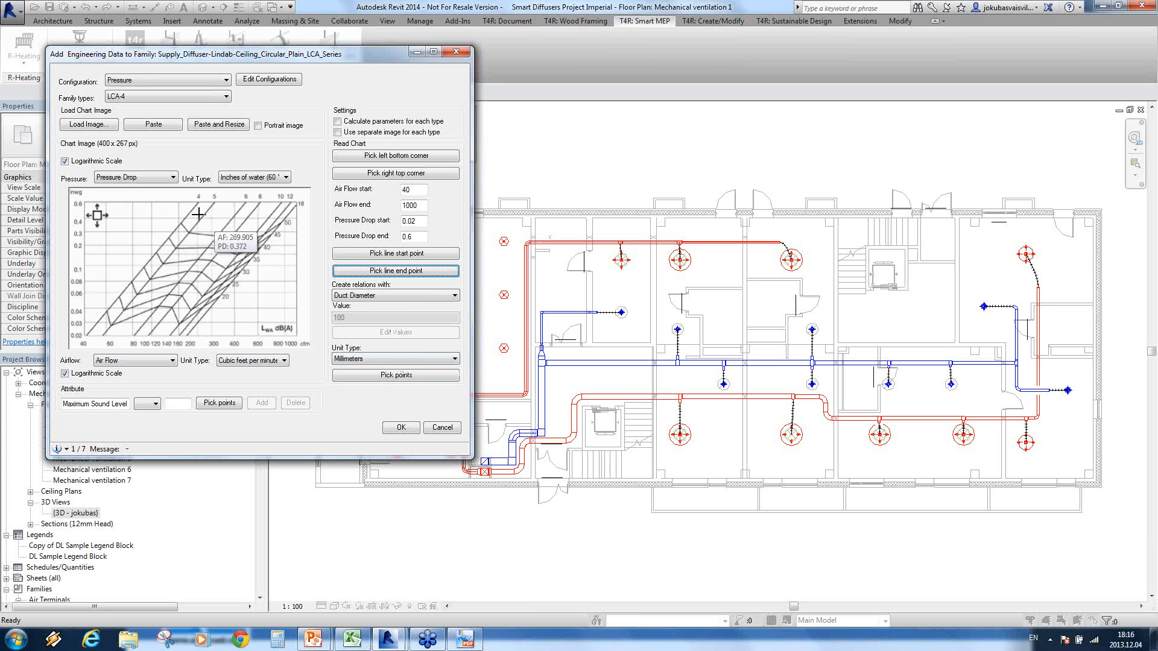
click(386, 377)
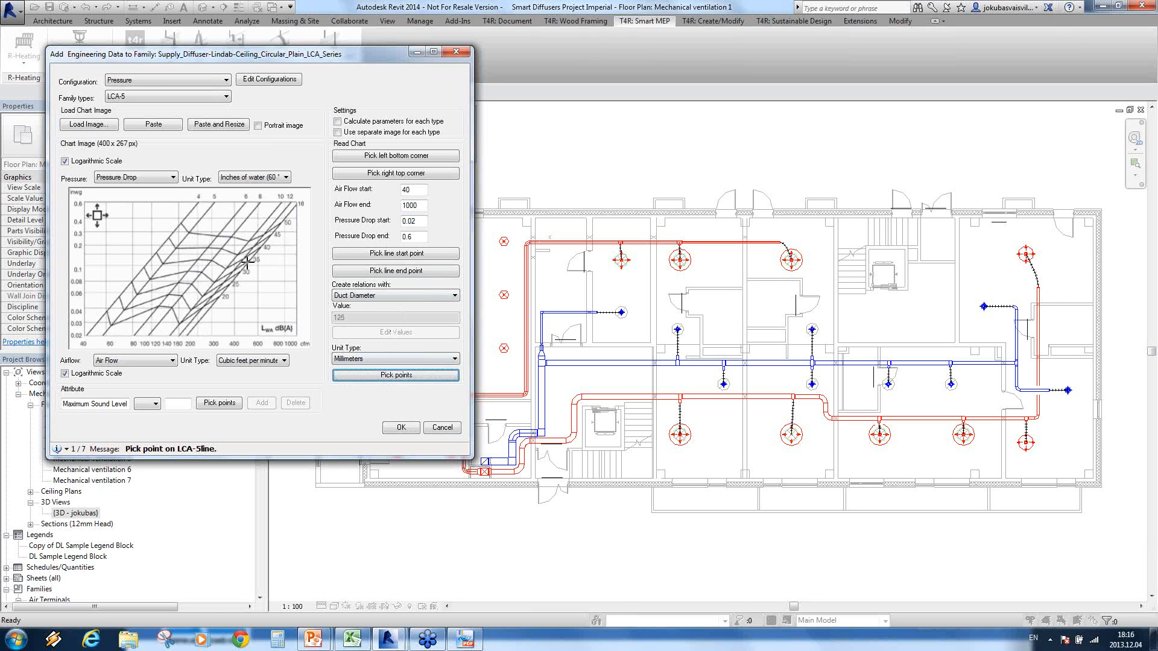
click(208, 208)
click(237, 212)
click(257, 208)
click(279, 208)
click(289, 208)
click(295, 208)
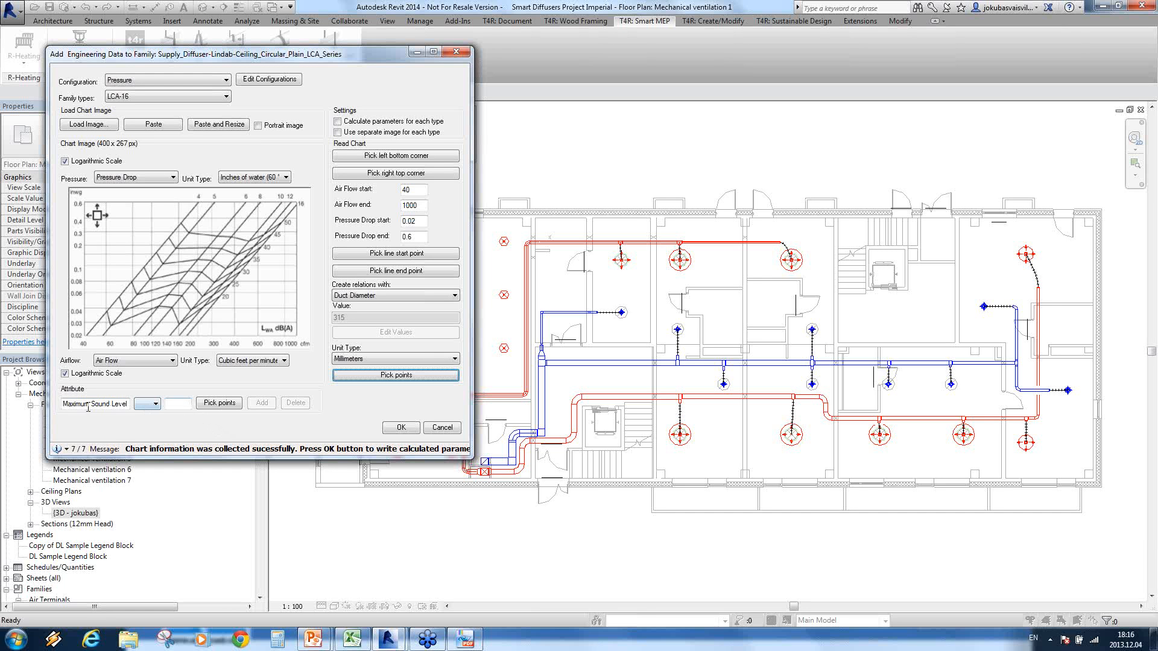
Step: Add a Maximum Sound Level of 30 by picking the maximum flow on every LCA line along the 30 dB(A) curve
drag(66, 404, 147, 414)
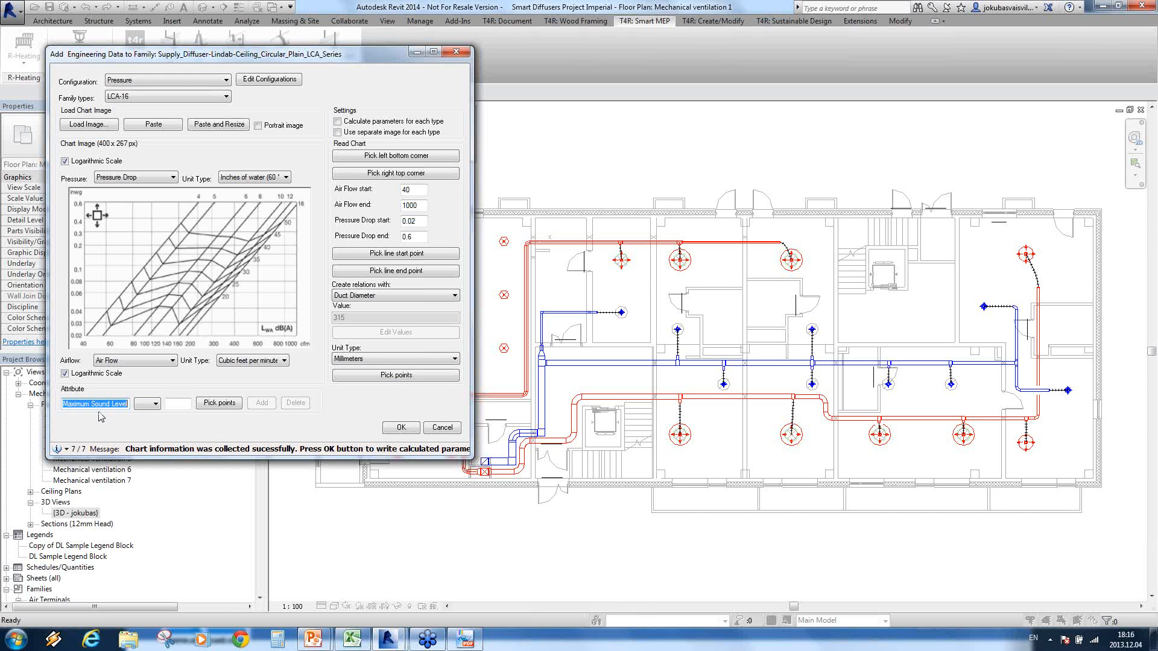
click(72, 408)
drag(64, 404, 132, 405)
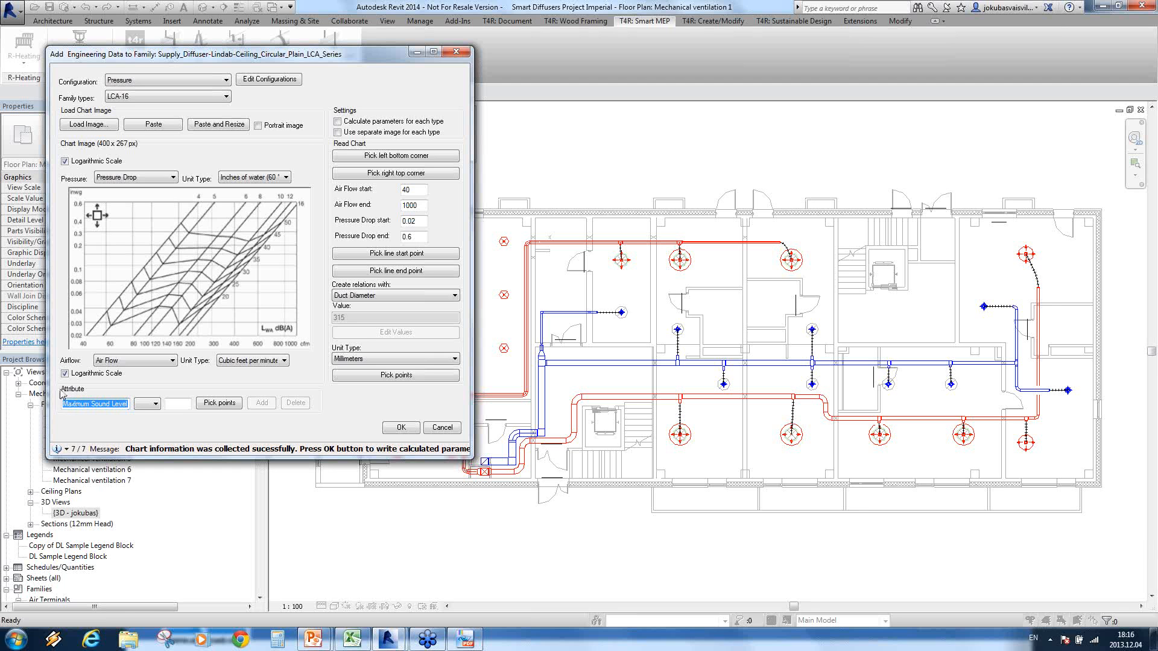
click(179, 404)
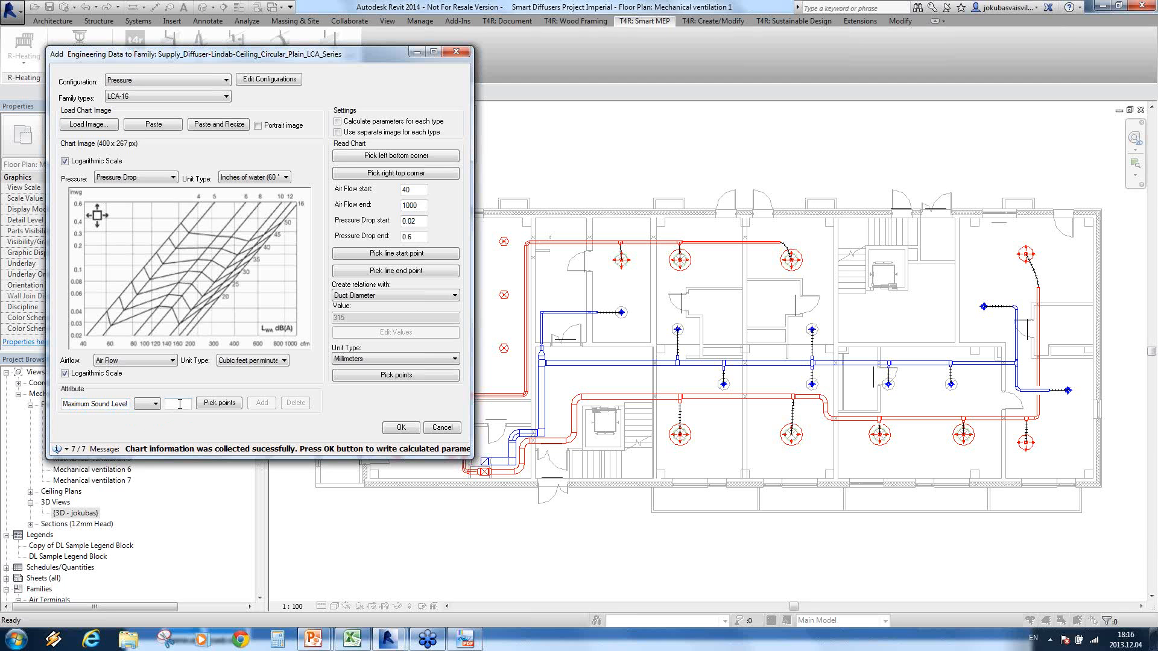
click(218, 404)
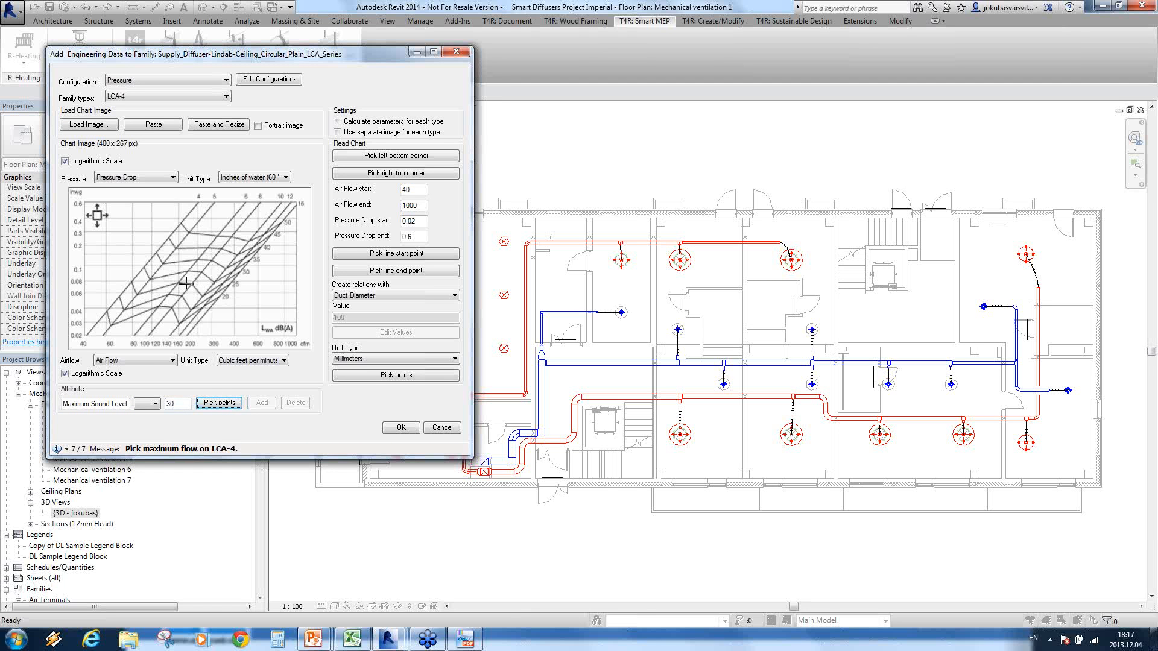
click(130, 281)
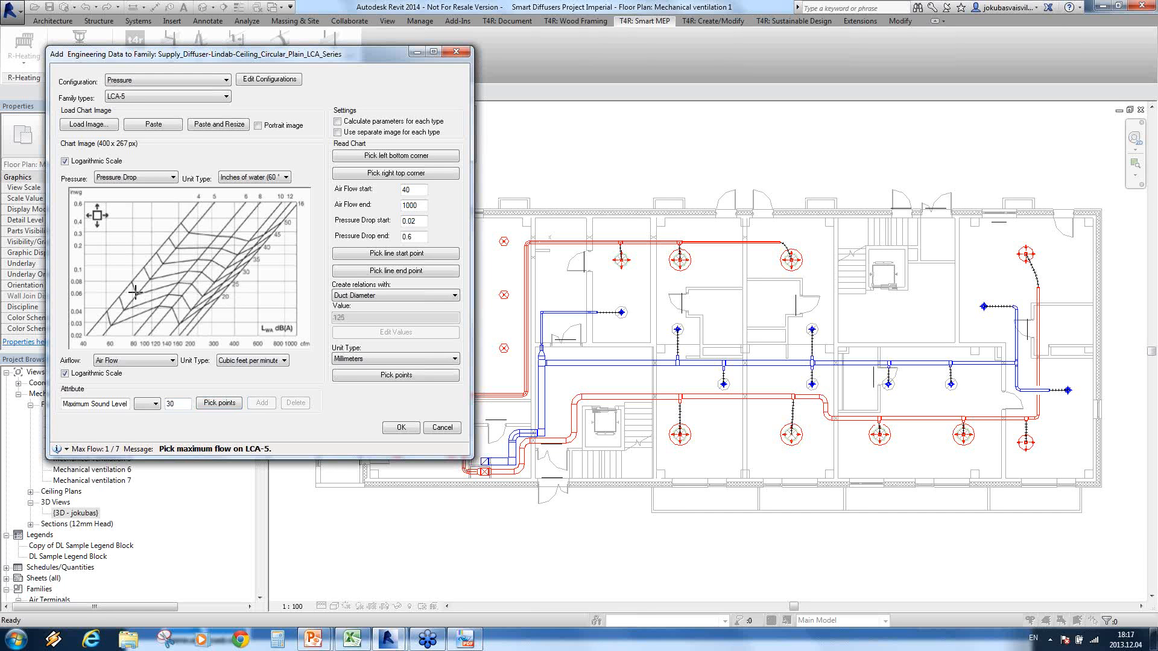
click(179, 281)
click(193, 284)
click(223, 283)
click(239, 273)
click(240, 273)
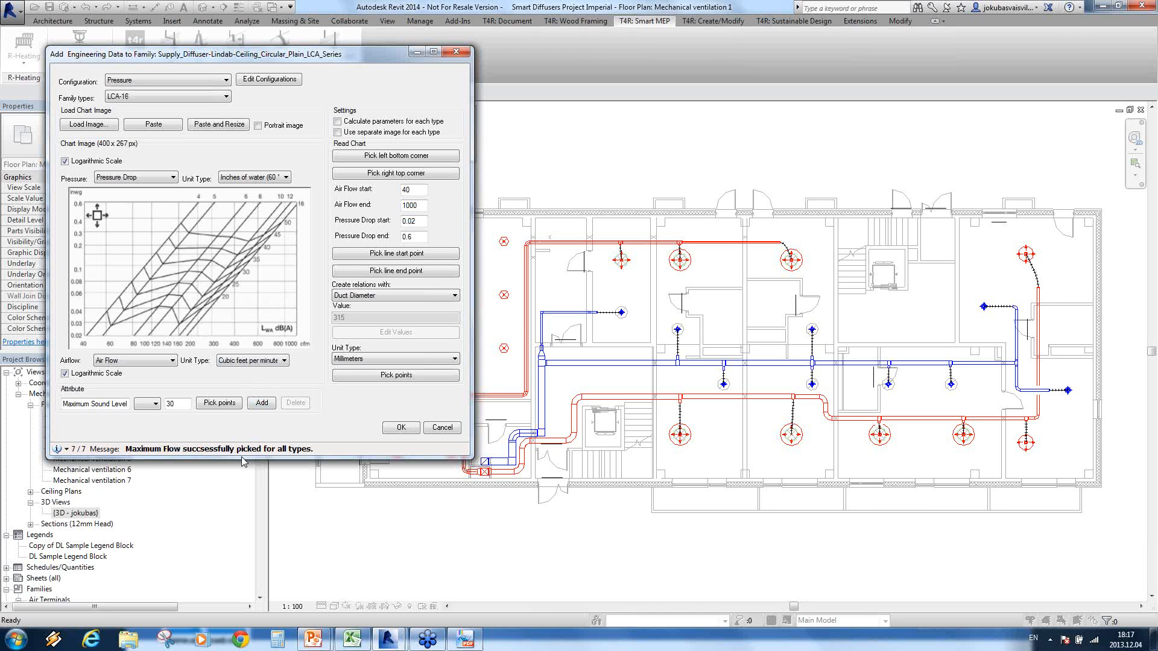
click(262, 404)
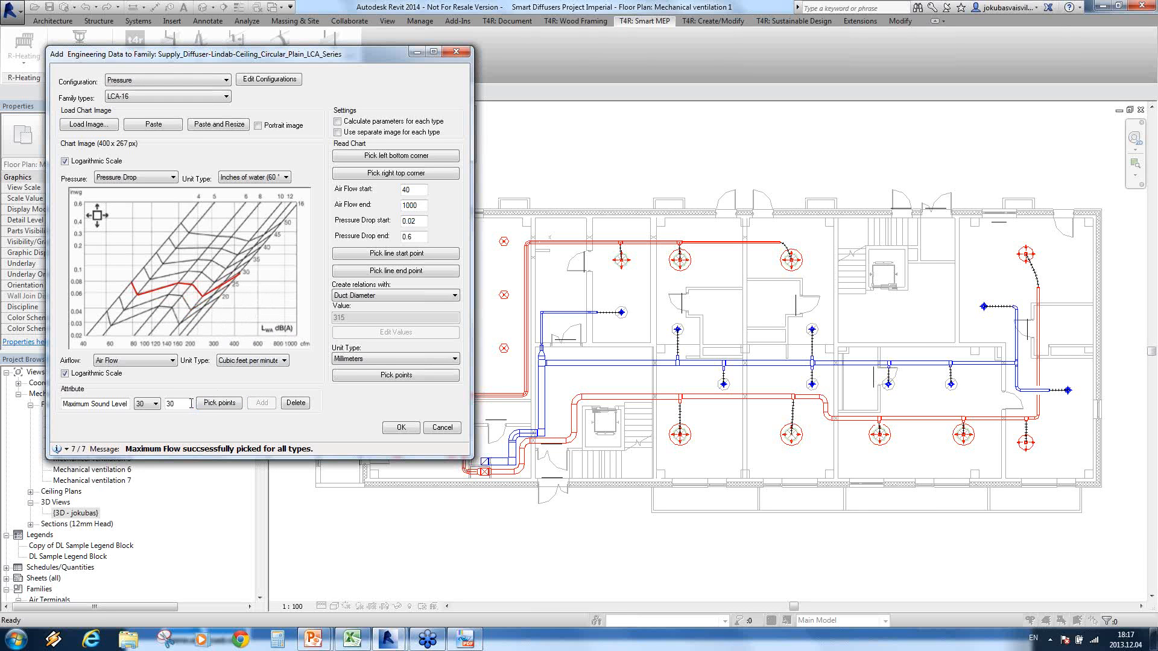
Step: Add a Maximum Sound Level of 35 by picking the maximum flow on every LCA line along the 35 dB(A) curve
drag(192, 403, 139, 402)
text(3)
click(220, 403)
click(149, 277)
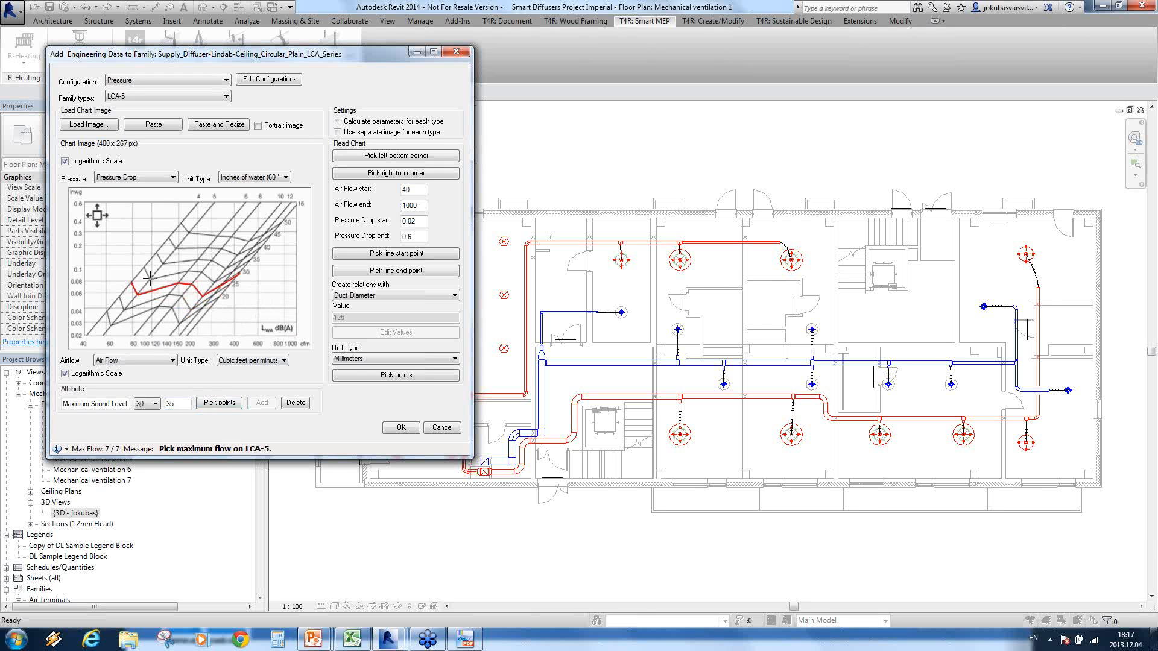
click(200, 274)
click(202, 272)
click(213, 281)
click(233, 272)
click(252, 261)
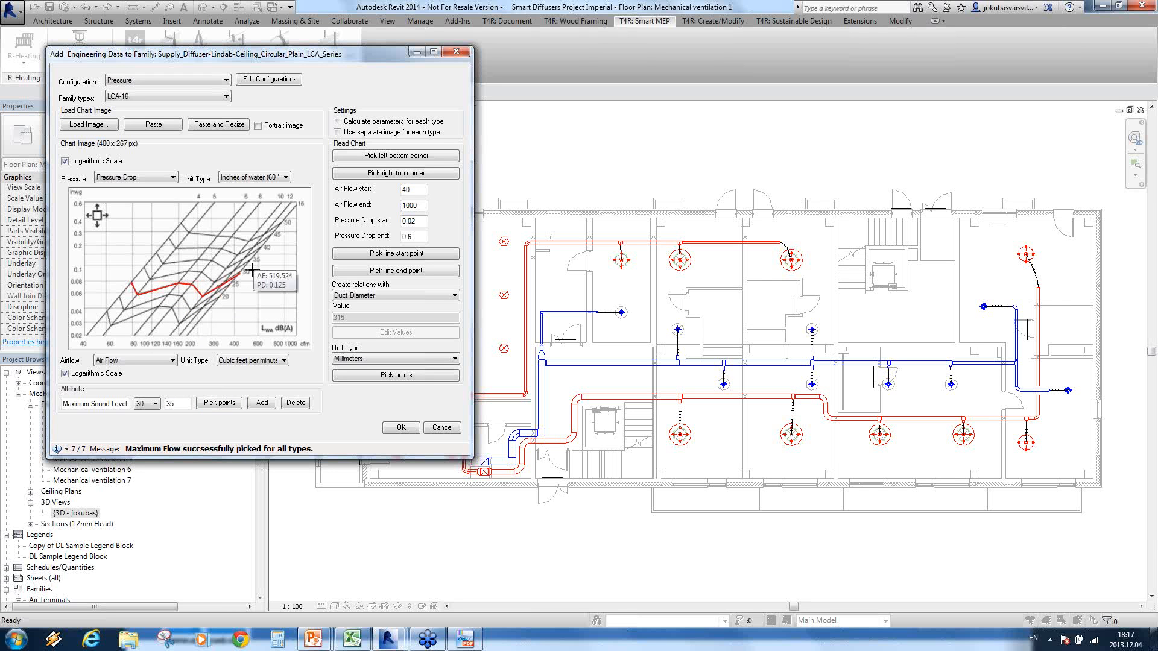
click(262, 403)
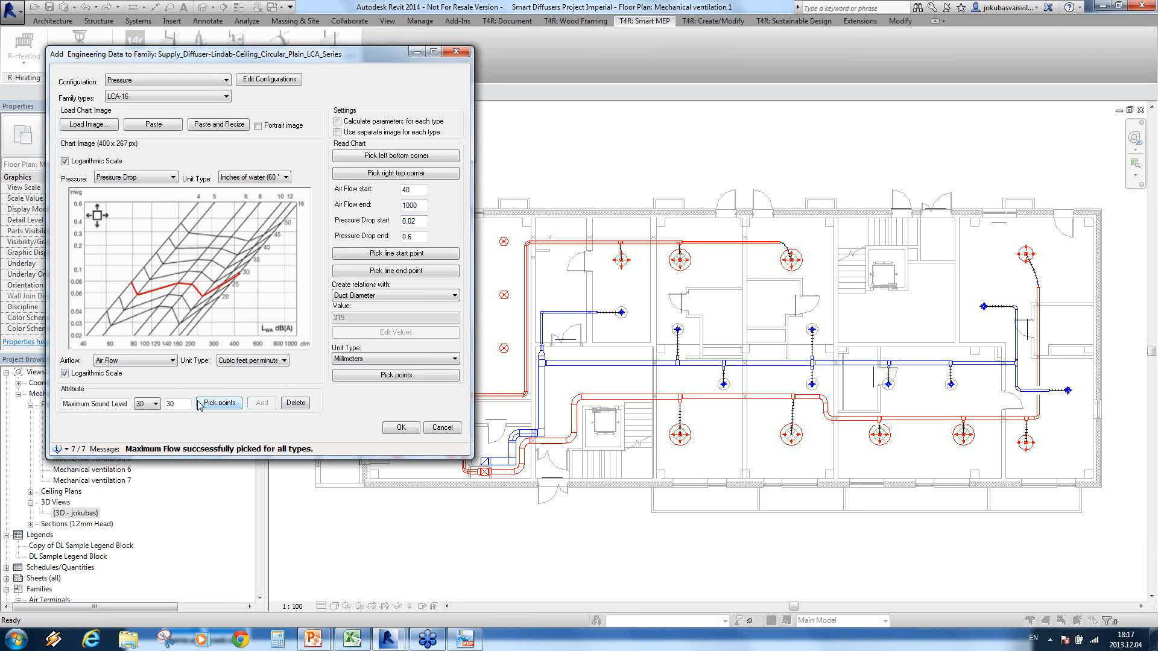
Step: Display the 35 maximum sound level curve on the chart, and return to the 30 curve
click(155, 403)
click(145, 423)
click(155, 403)
click(145, 415)
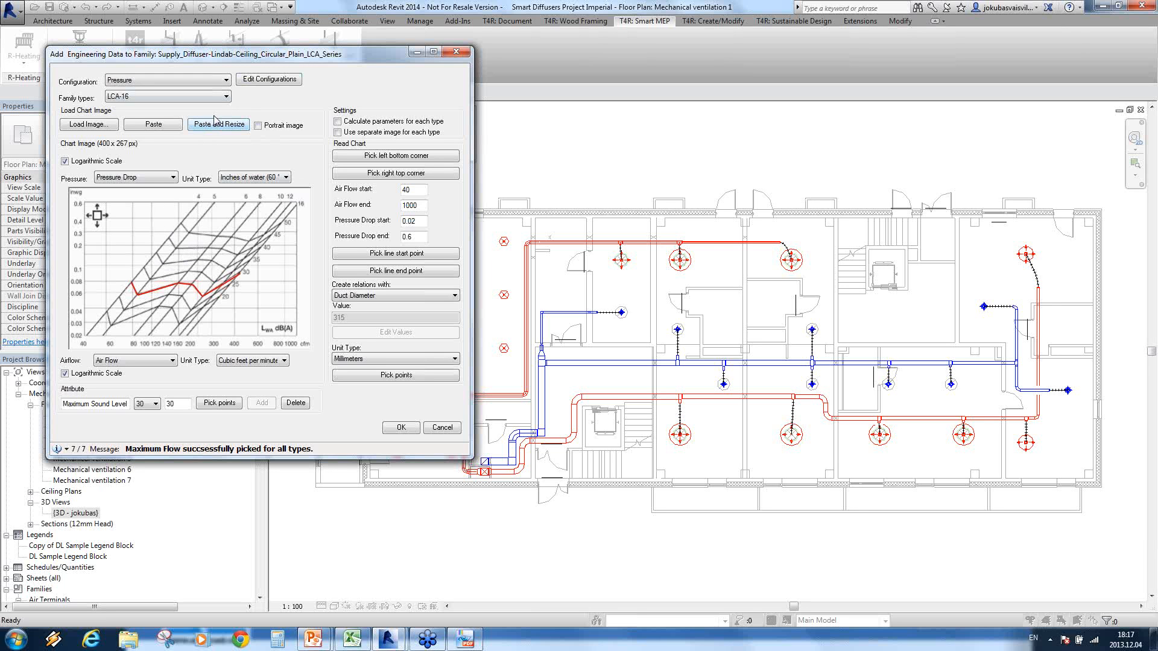
Step: Change the configuration to Throw, with Decimal feet for the throw and Cubic feet per minute for the airflow
click(227, 81)
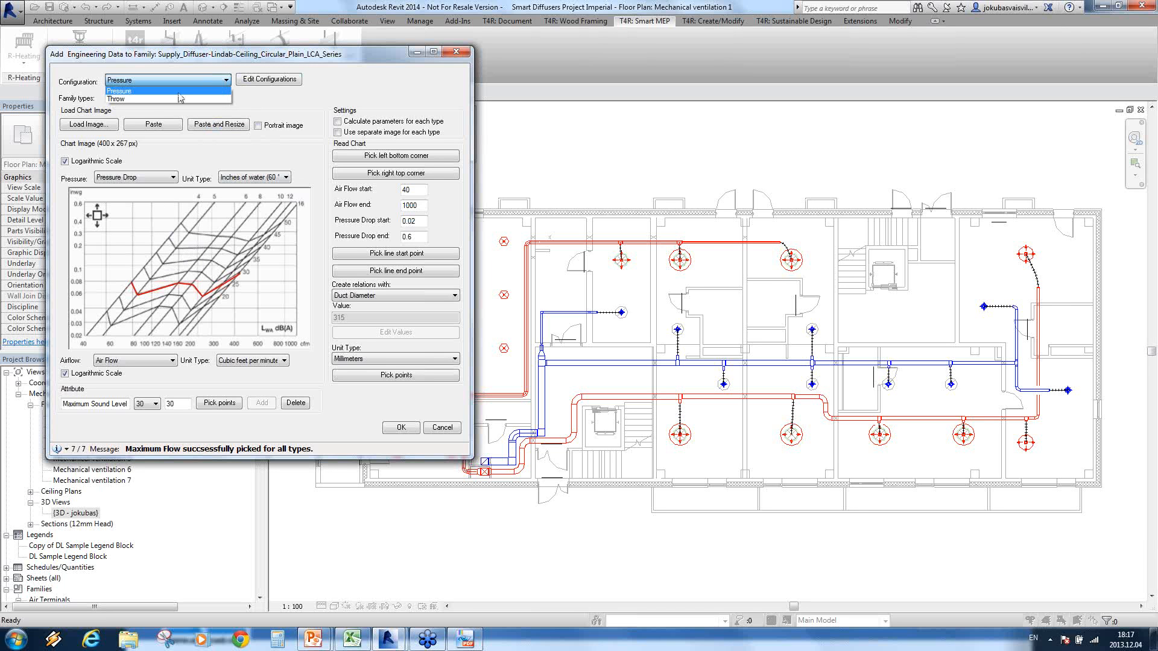
click(117, 99)
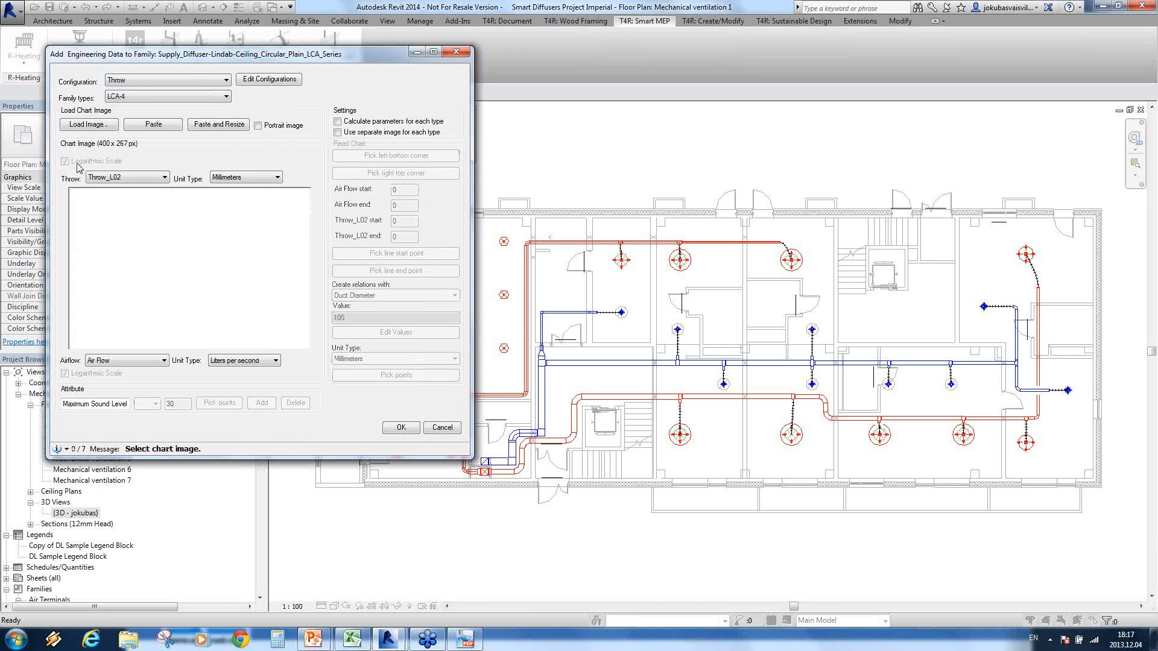
click(269, 180)
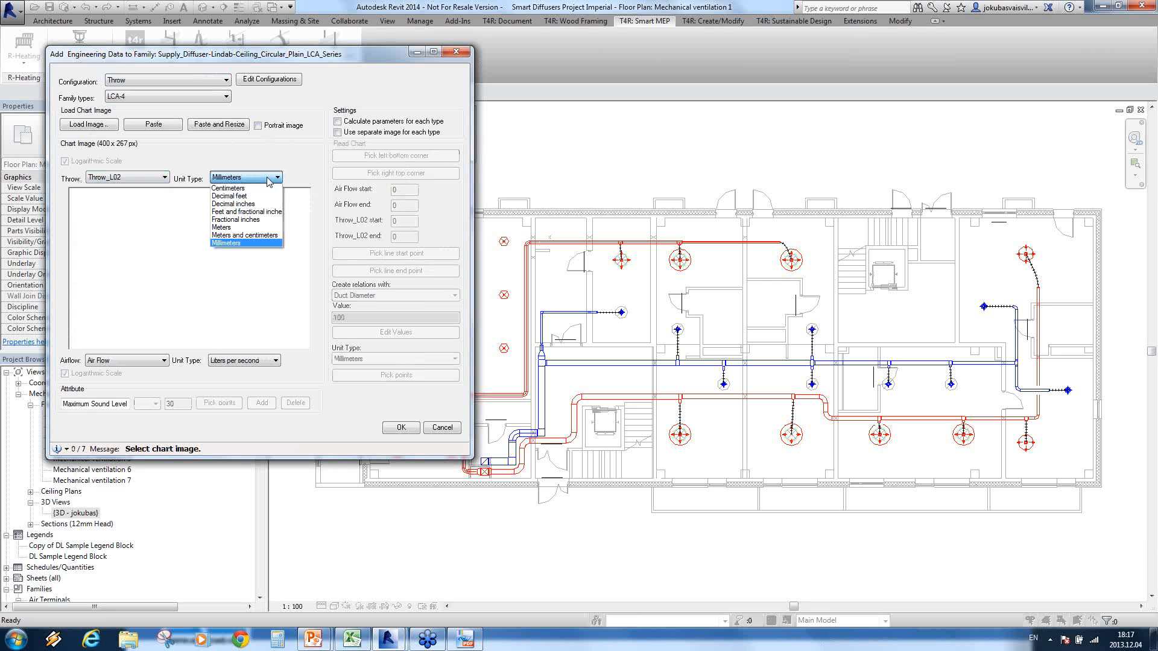
click(243, 197)
click(265, 361)
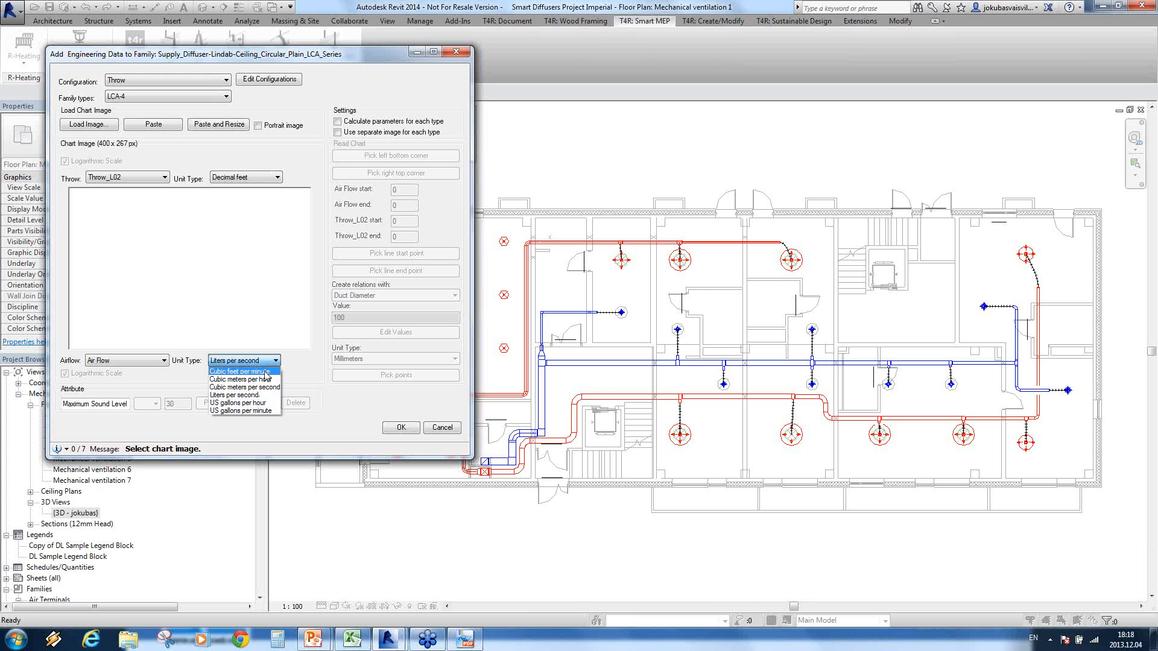
click(266, 372)
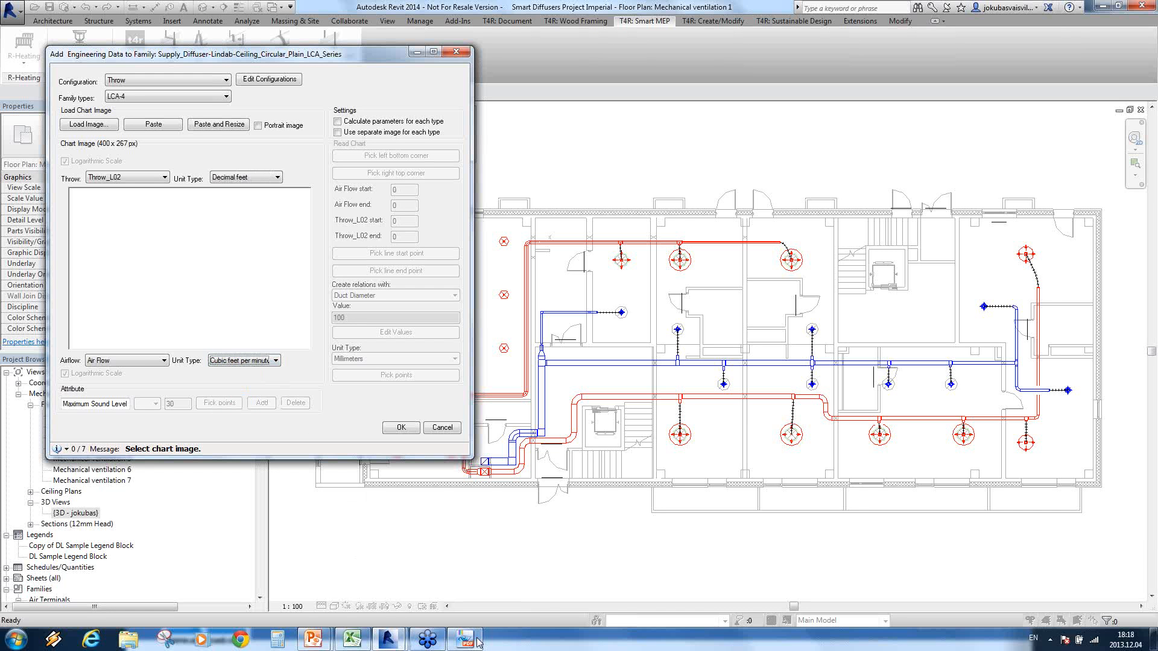
Step: Switch to the lca PDF in PDF-XChange Viewer and take a snapshot of the Throw chart on page 2
mouse_move(477, 641)
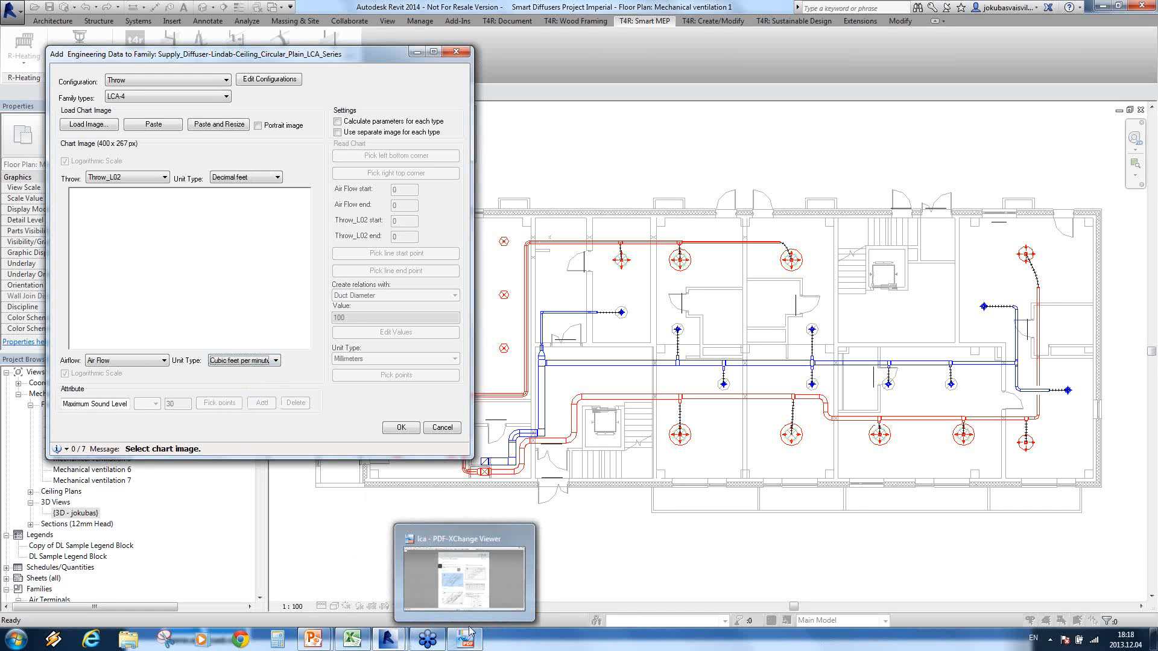
click(470, 591)
drag(580, 200, 800, 344)
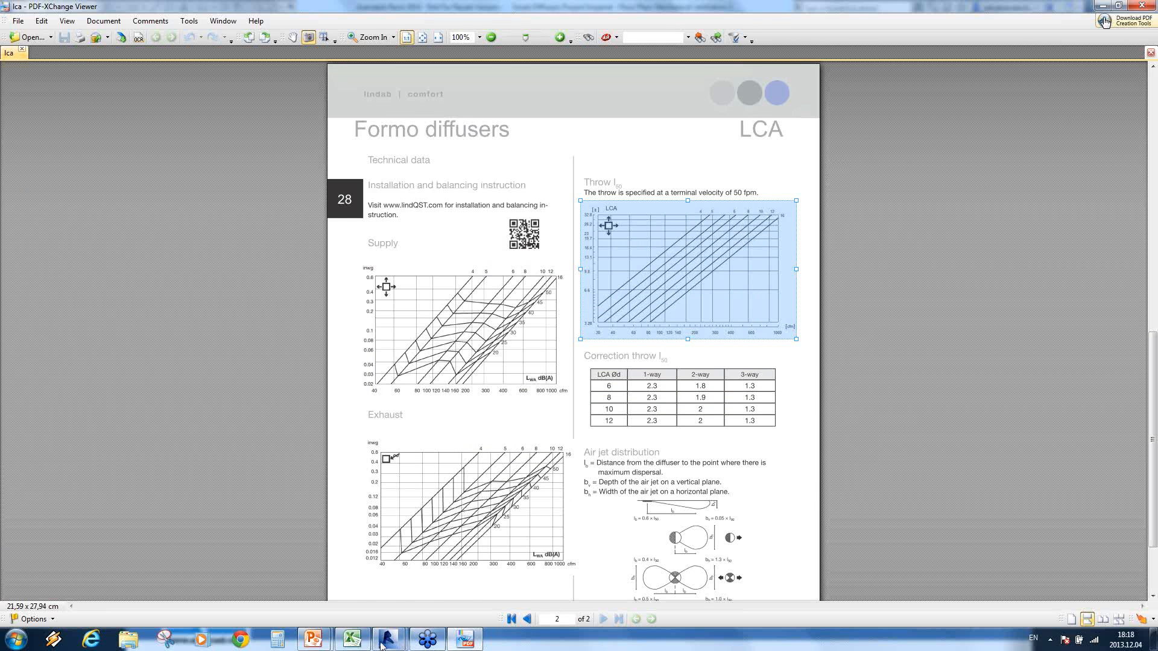
Step: Return to Revit's Add Engineering Data to Family window and insert the copied Throw chart, resized to fit the image area
mouse_move(389, 642)
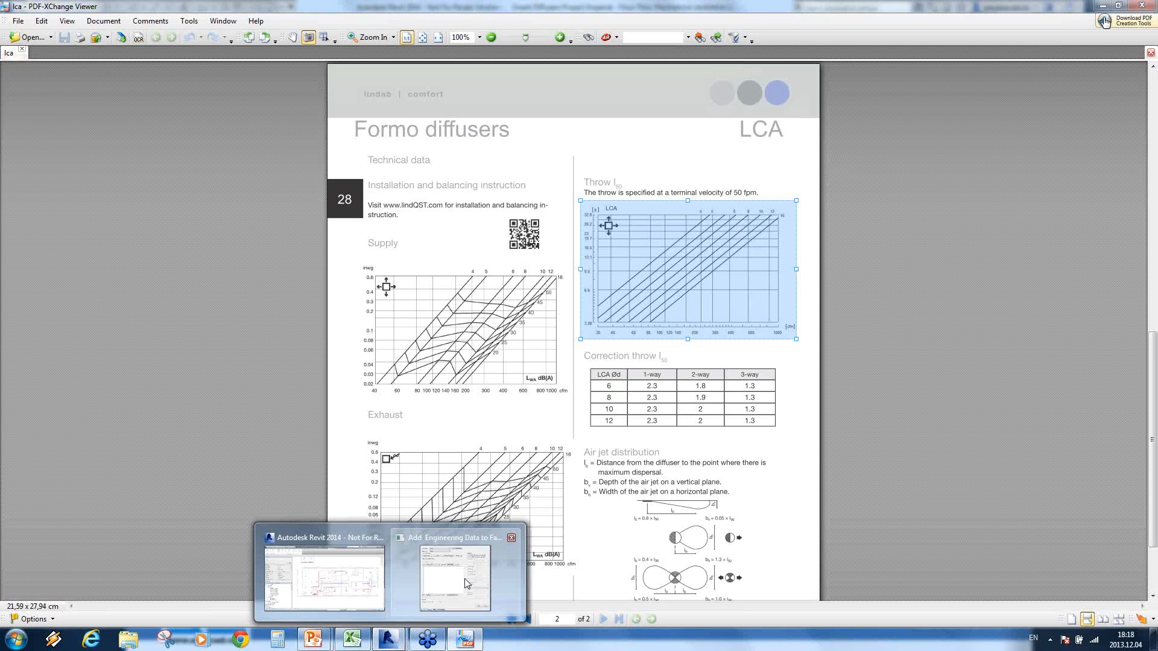
click(447, 570)
click(169, 128)
click(218, 124)
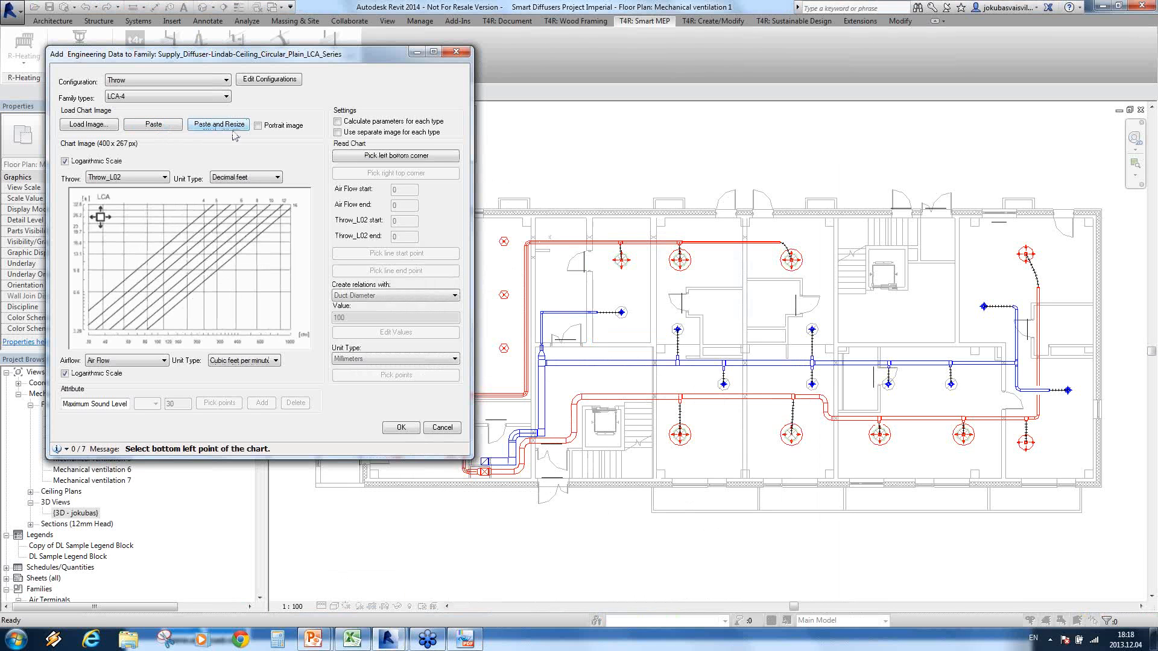
Step: Mark the bottom left and top right corners of the Throw chart's grid as its reading limits
click(396, 155)
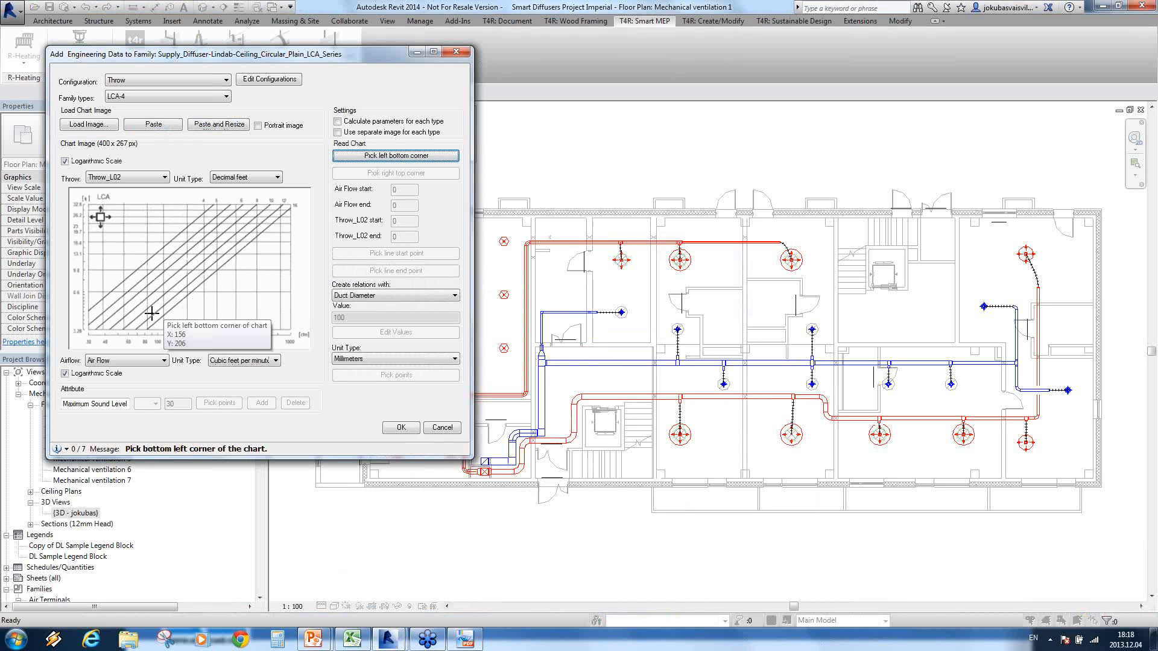
click(88, 329)
click(291, 205)
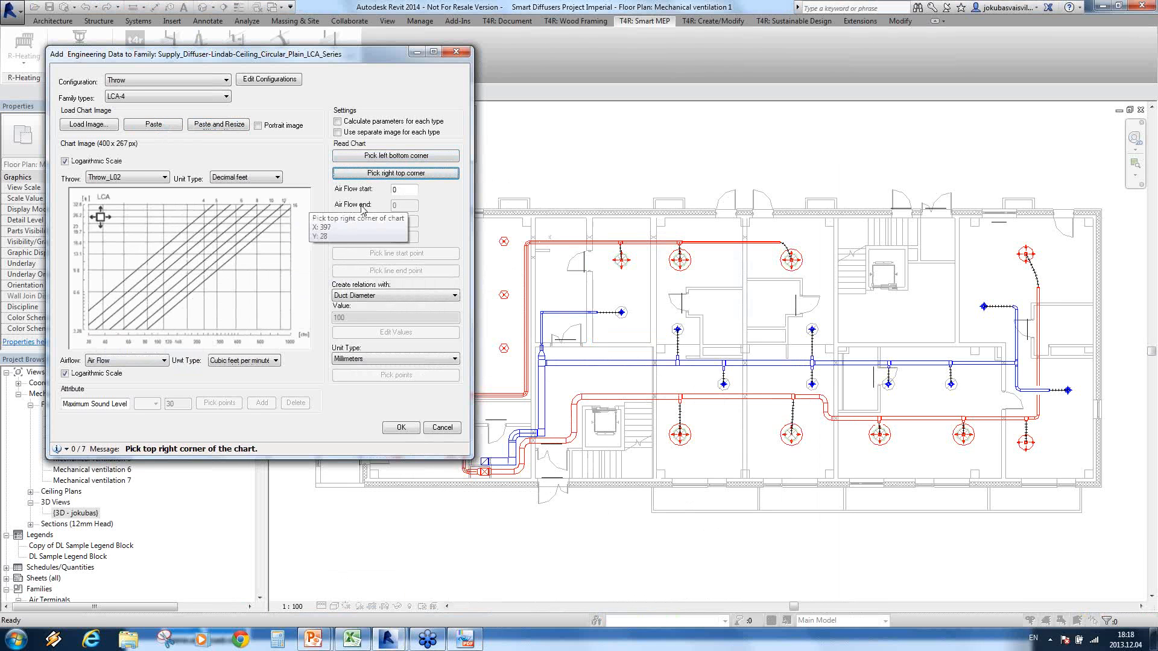
Step: Set the Throw chart's Air Flow range to 30–1000 and its Throw_L02 range to 3.28–32.8
text(30)
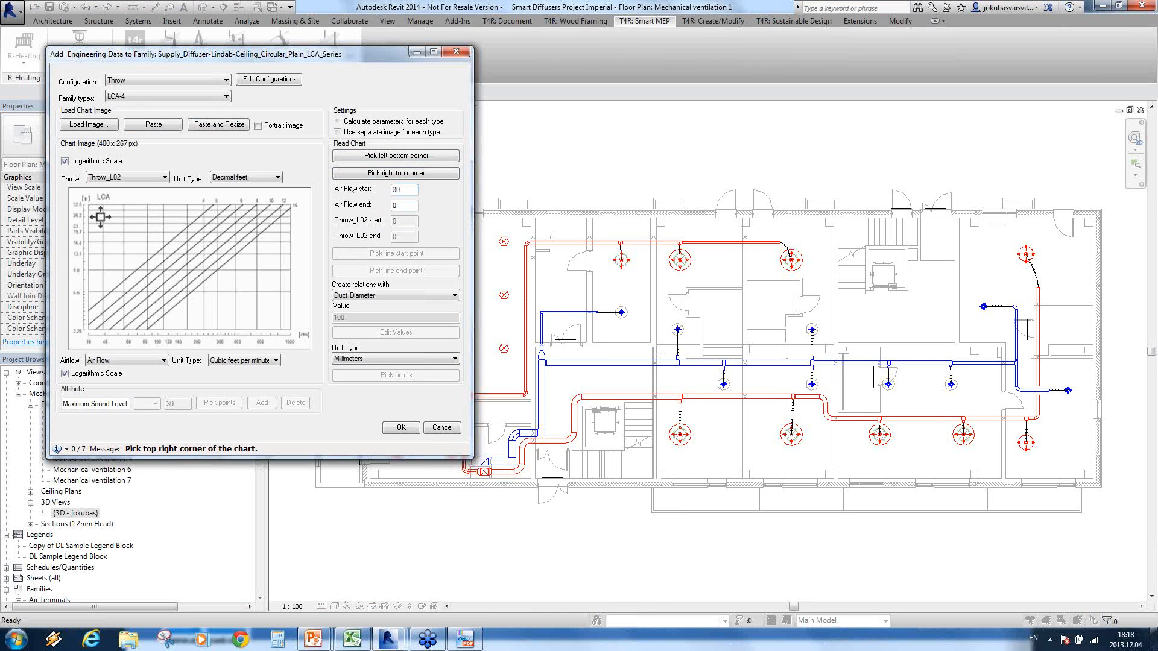
key(Tab)
text(1)
text(3.28)
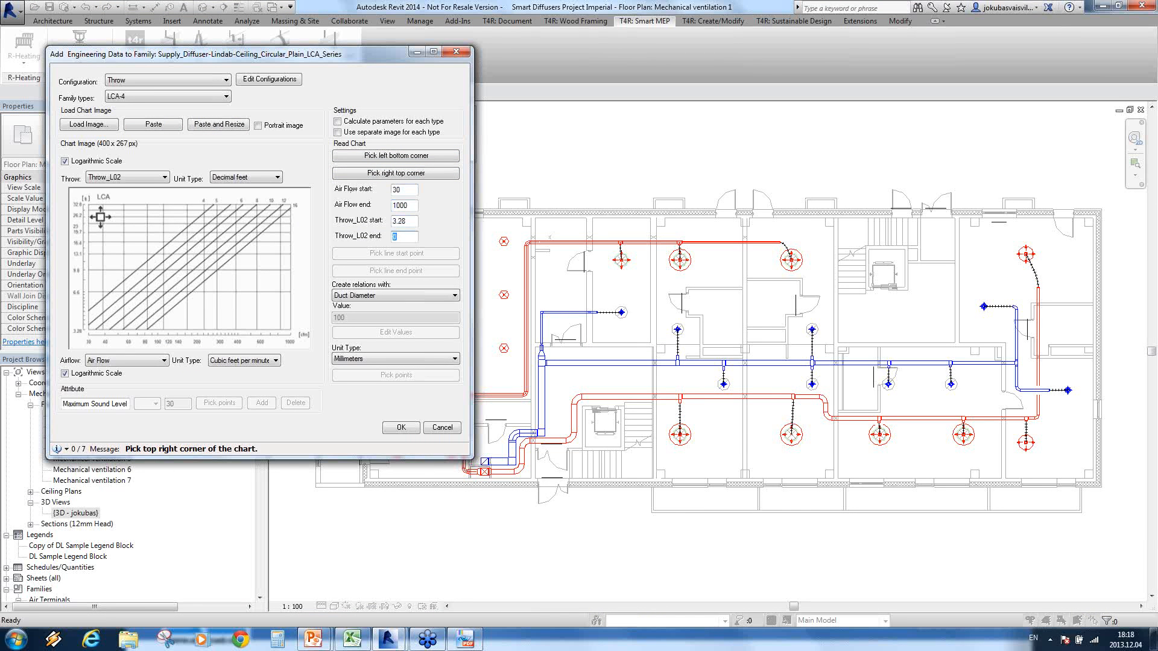
text(32.8)
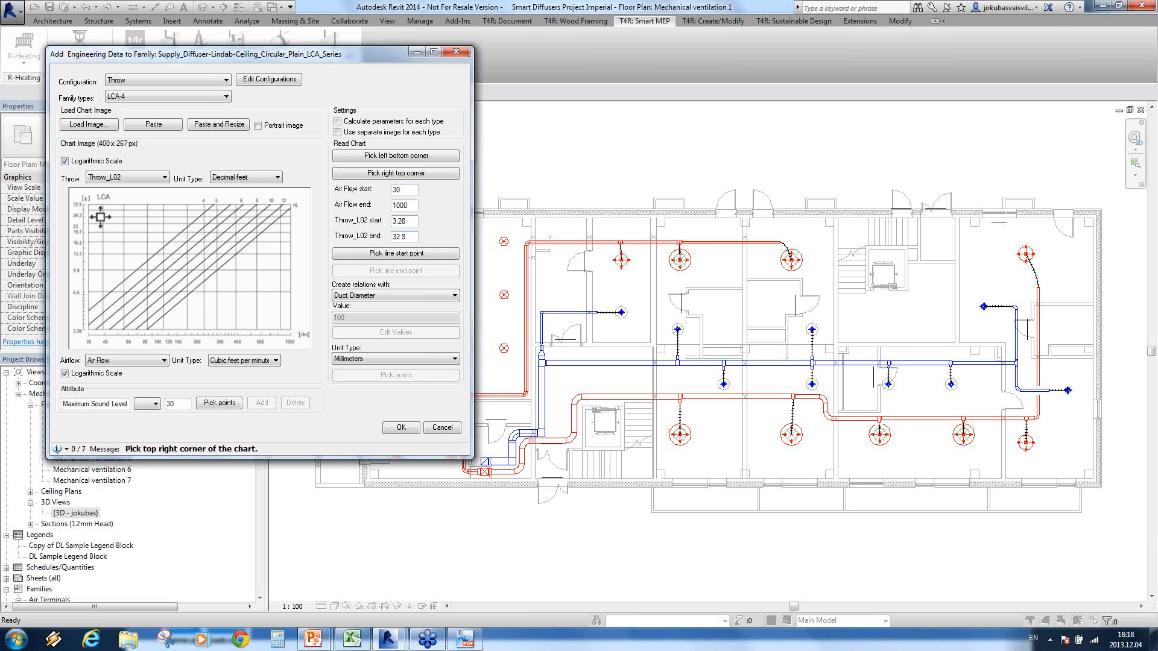
Step: Mark the start and end points of the LCA-4 line on the Throw chart
click(389, 253)
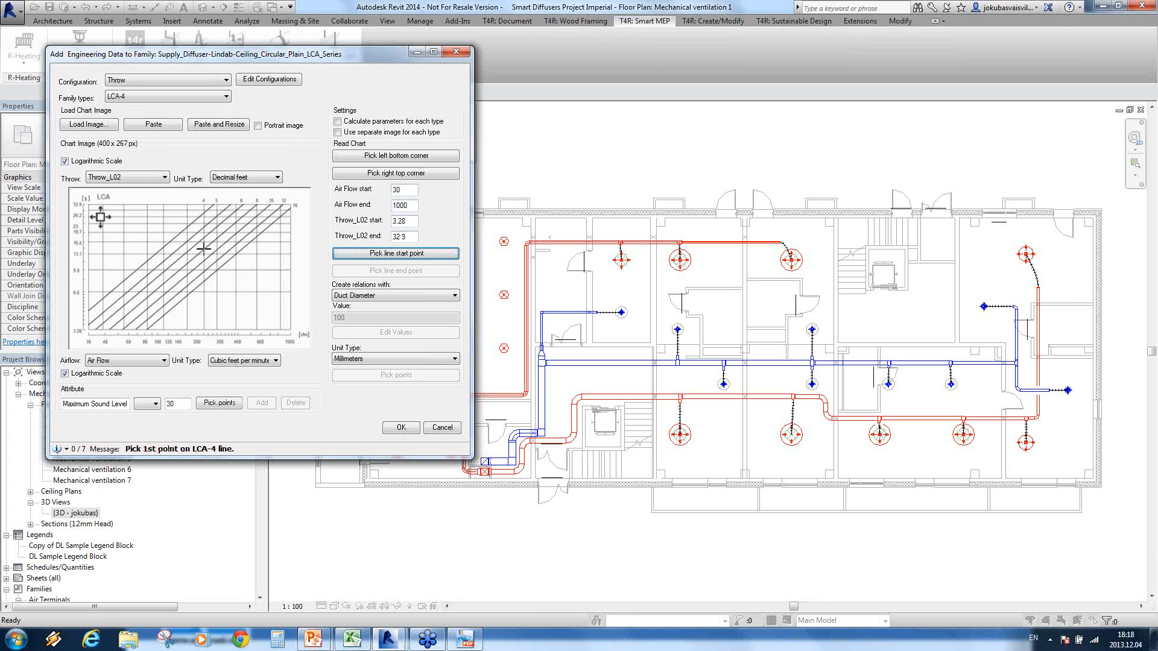
click(132, 275)
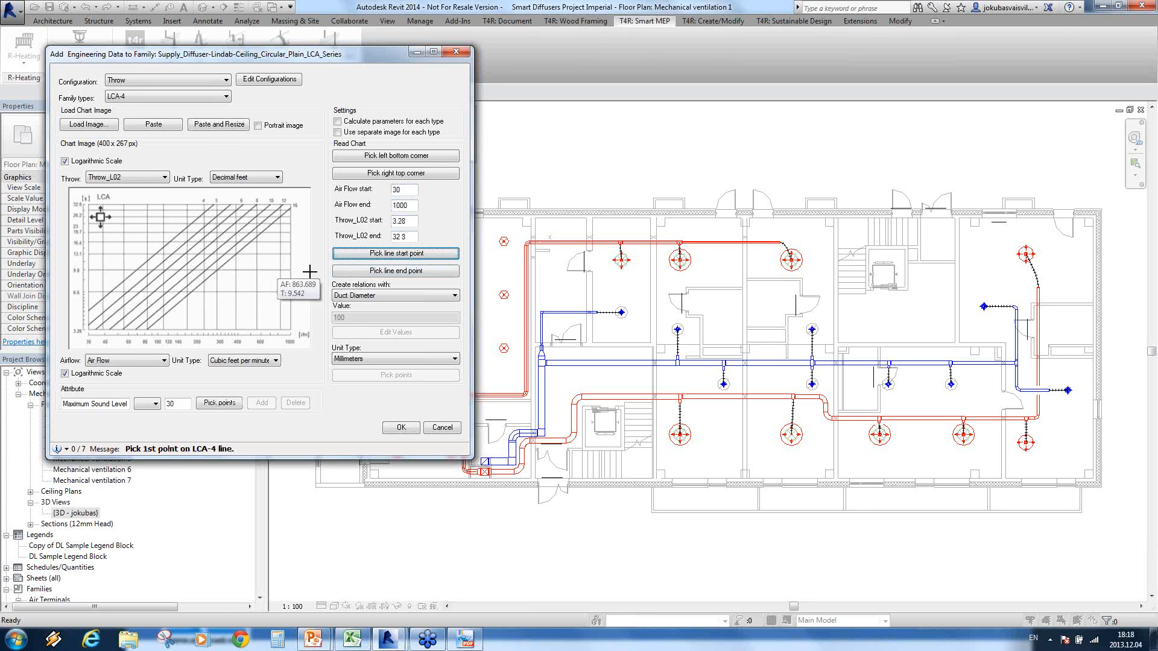
click(176, 235)
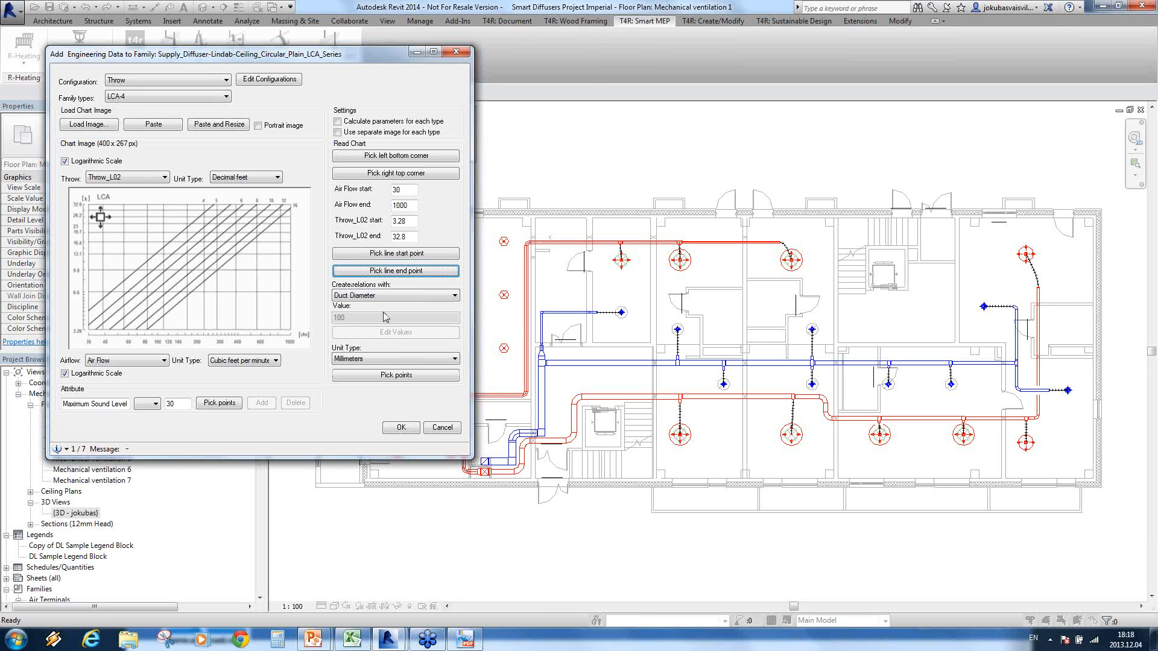
Step: Pick a point on each remaining Throw chart line, LCA-5 through LCA-16, and write the calculated parameters to the family
click(188, 235)
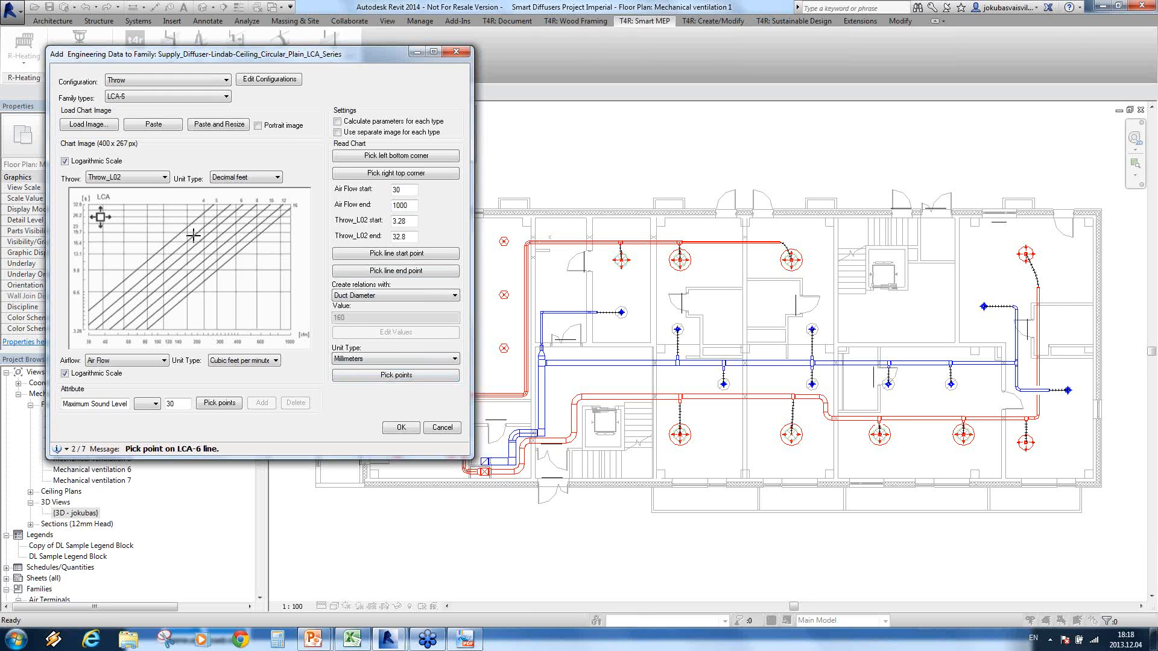
click(205, 236)
click(221, 235)
click(249, 234)
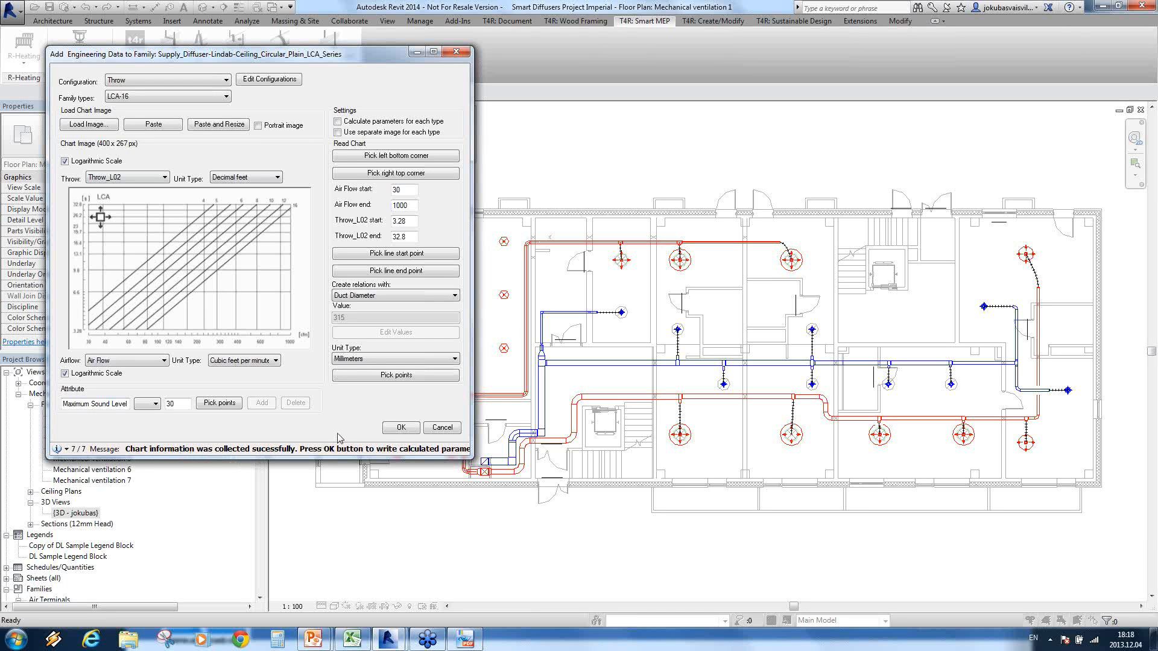
click(401, 428)
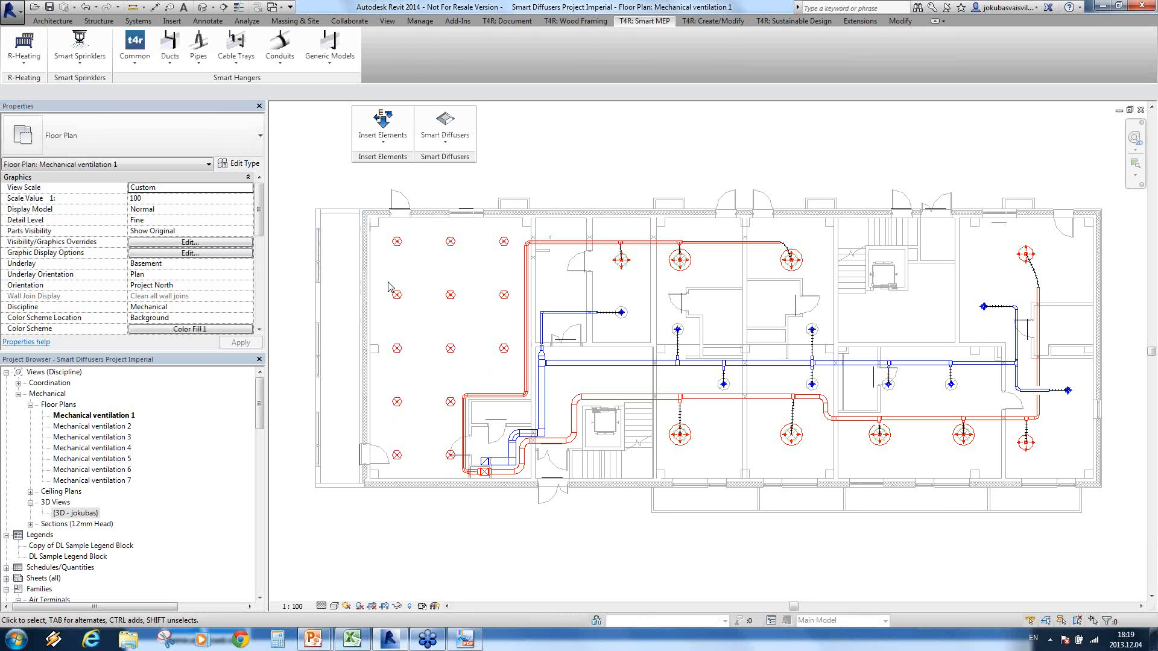
Step: Run Find Optimal Diffuser Type for Space in VG on the large room's corner diffuser and set the maximum sound level to 35
click(396, 245)
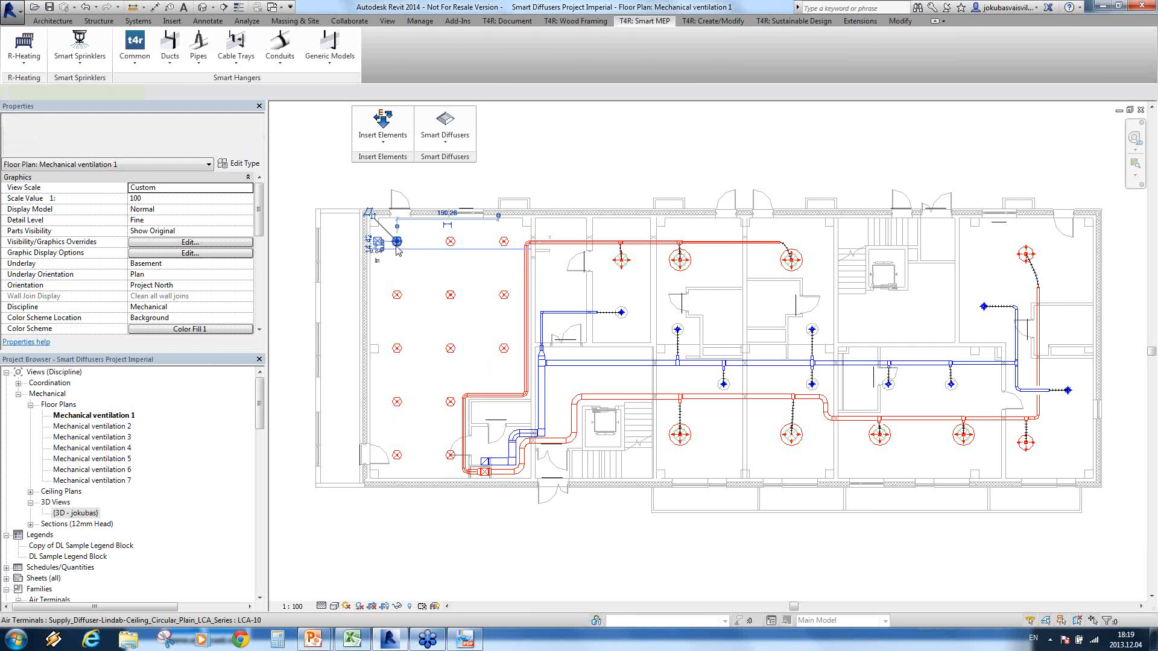
click(518, 177)
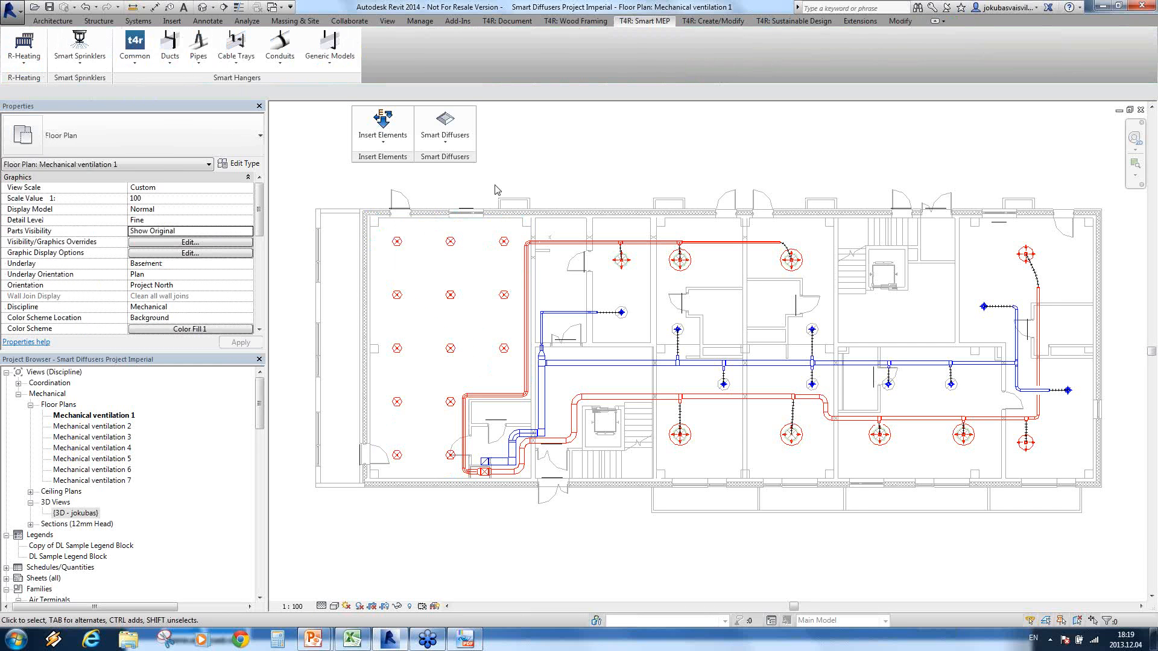
click(448, 147)
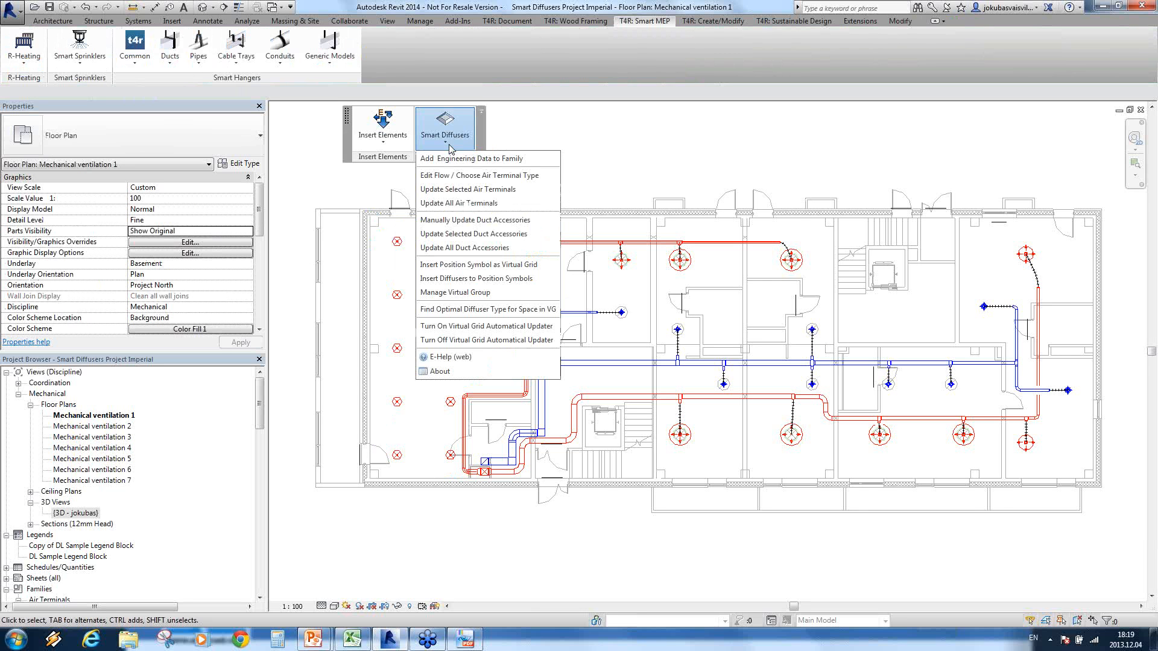
click(498, 309)
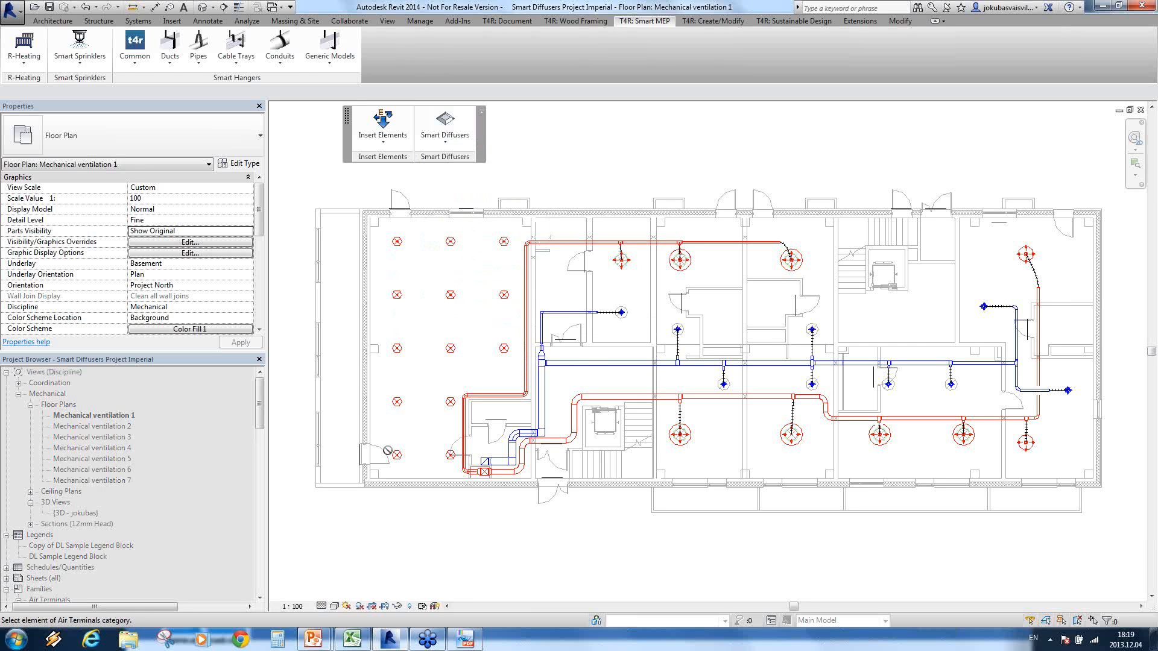
click(397, 242)
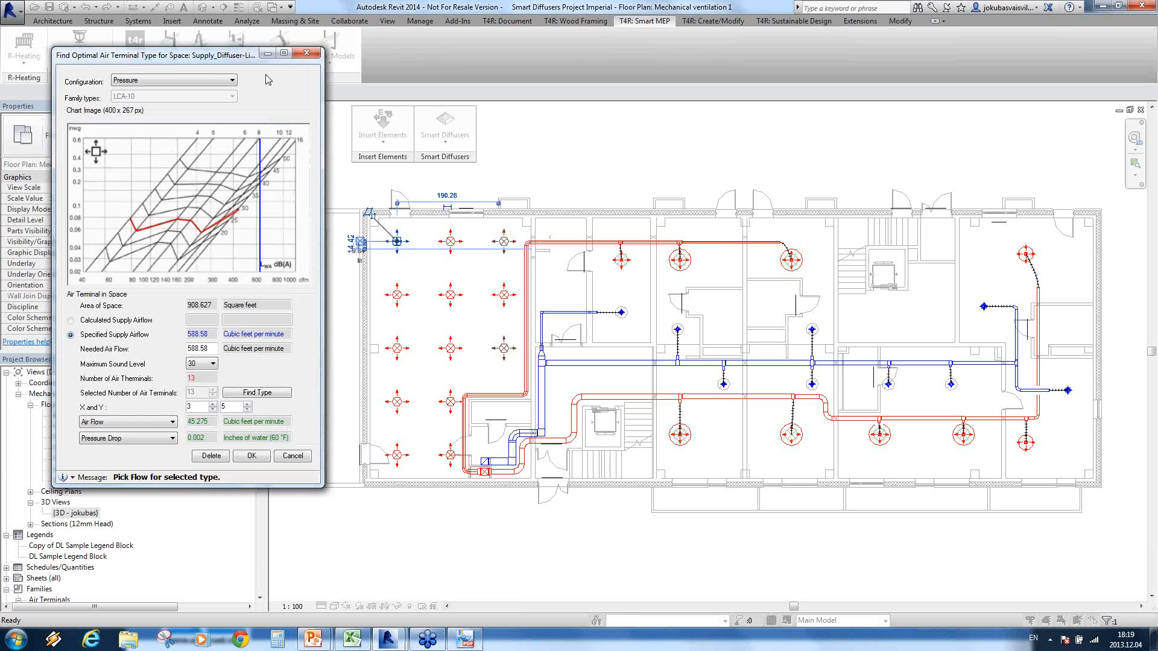
drag(270, 55, 839, 99)
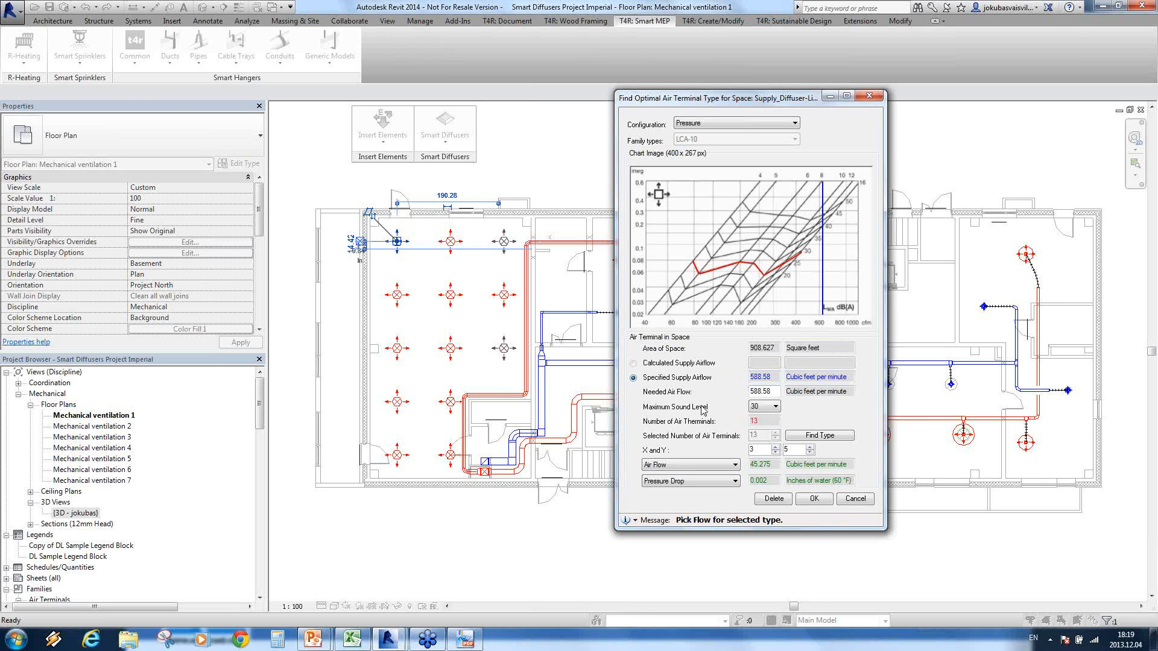
click(770, 407)
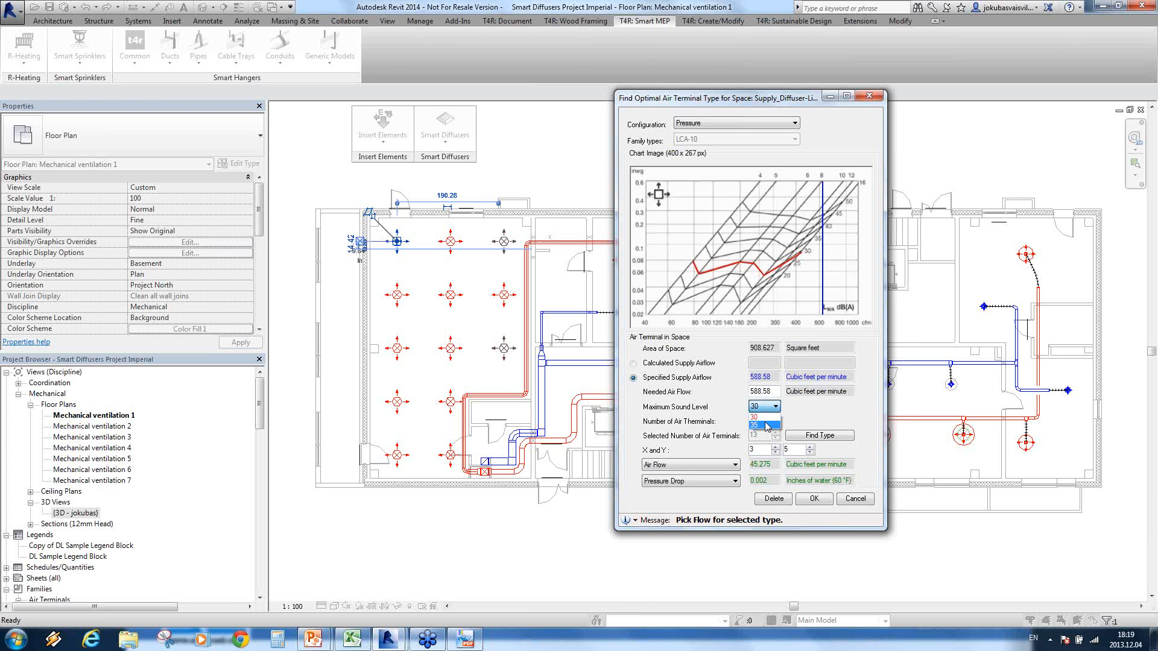
click(765, 422)
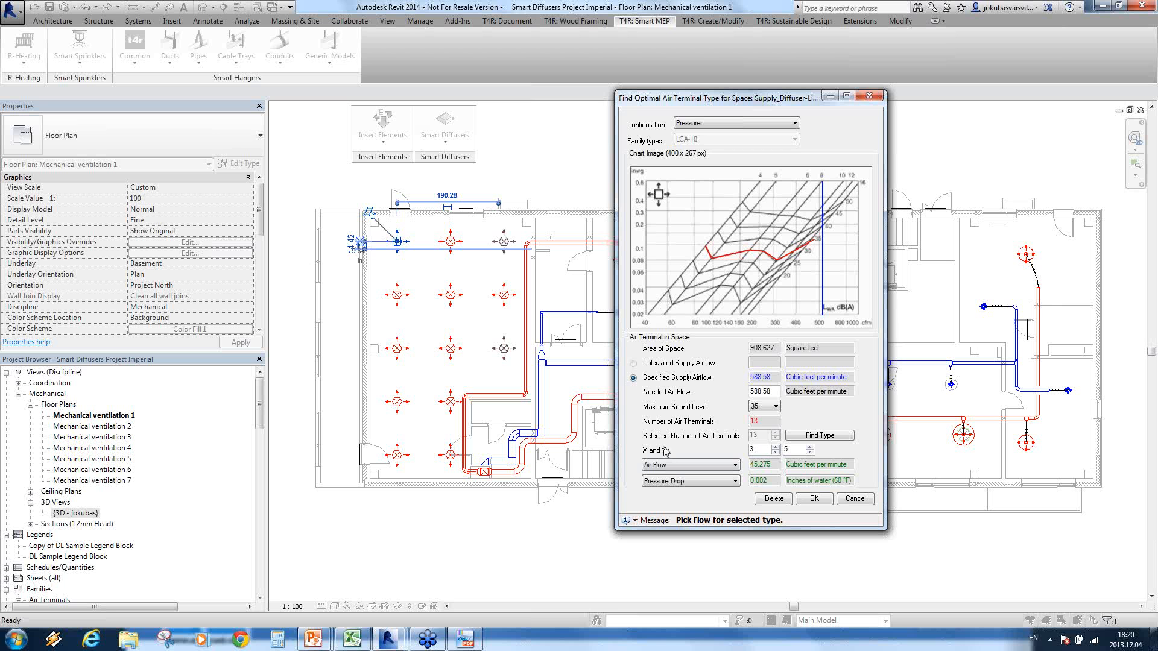
Step: Reduce the room's diffuser grid to X 3 and Y 3 and find the matching air terminal type
drag(774, 481, 741, 481)
click(775, 481)
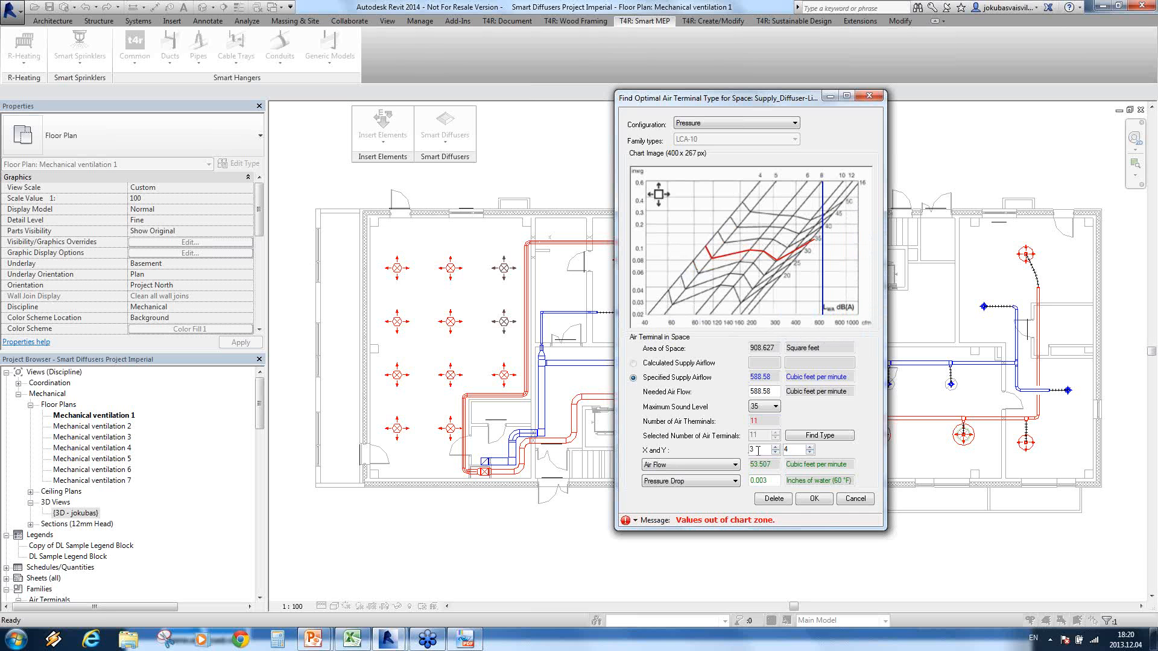
click(810, 453)
click(822, 436)
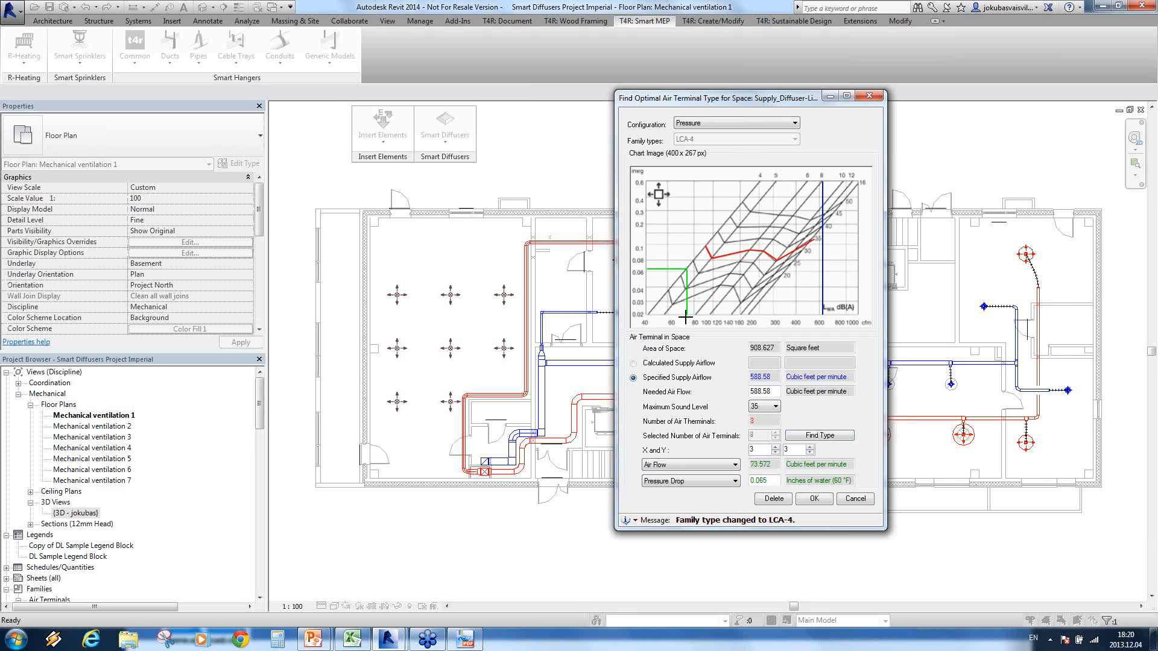
Step: Show the Throw configuration chart for the found type and apply the air terminal settings to the group
mouse_move(690, 269)
click(794, 123)
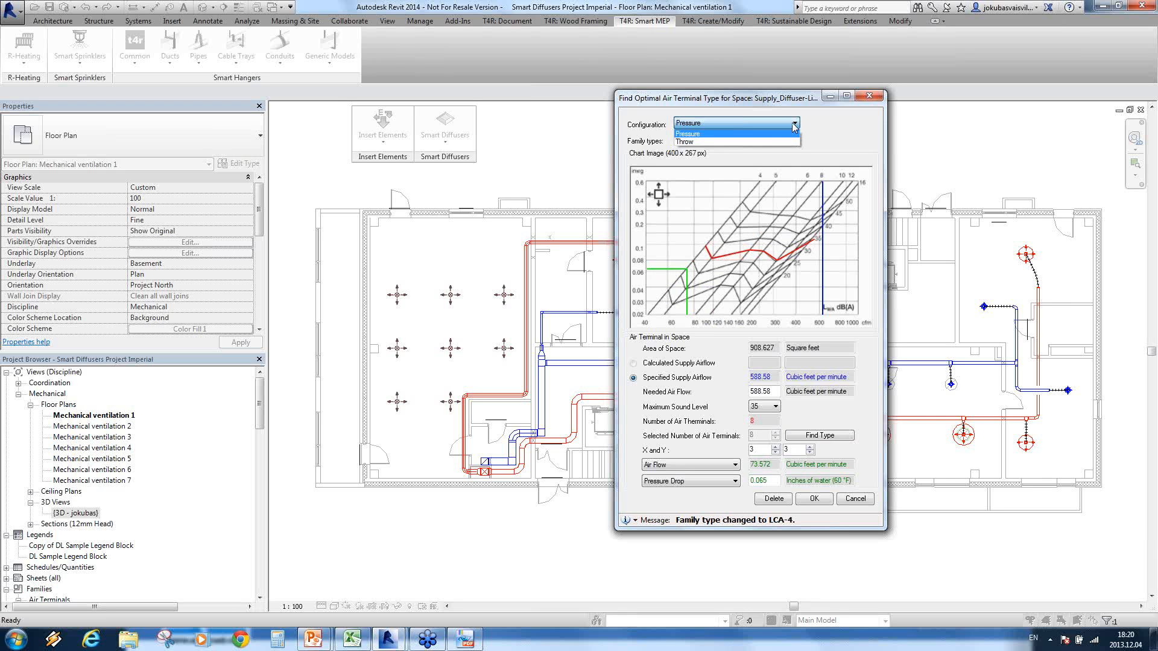
click(758, 142)
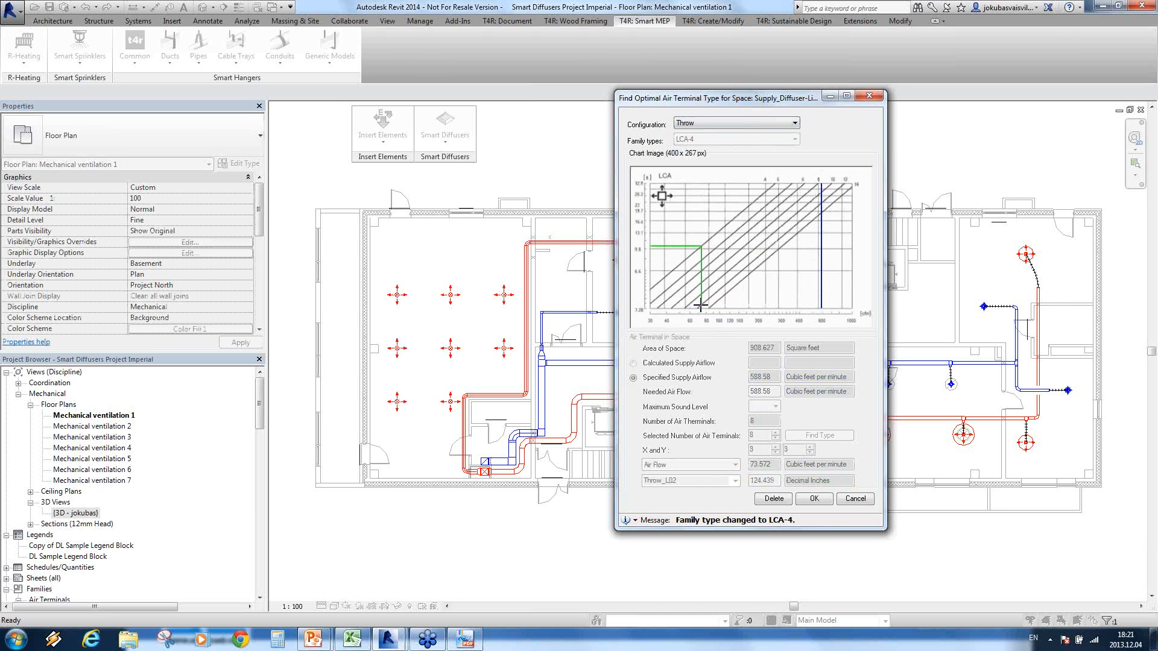
click(813, 499)
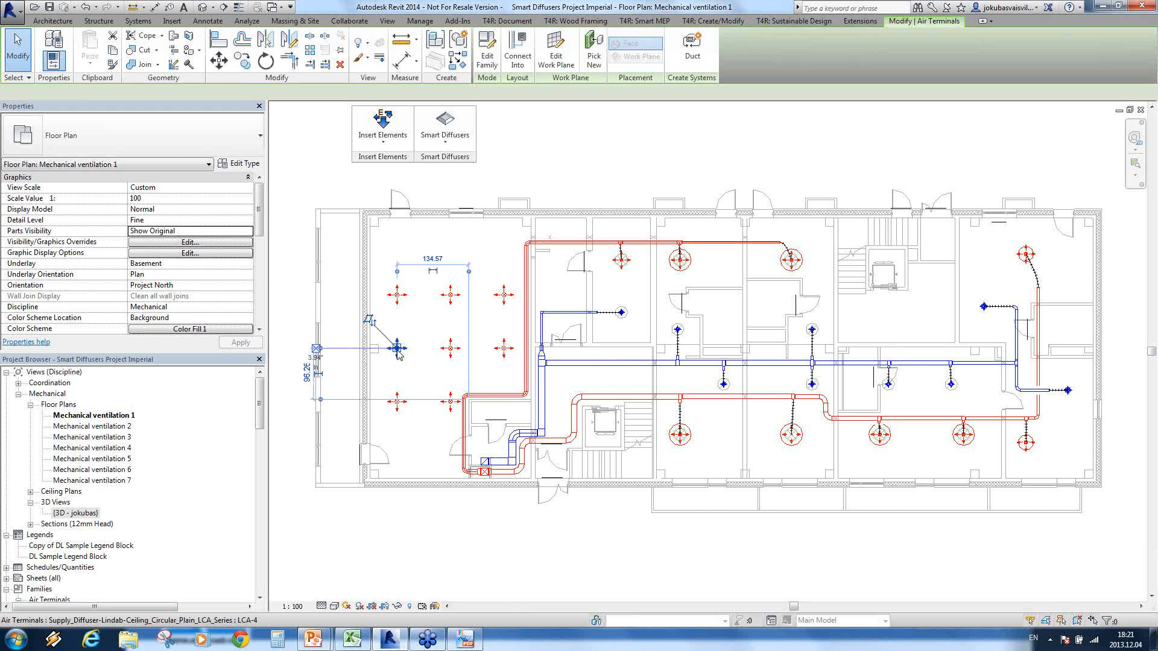
Step: Select all instances of the LCA-4 diffuser in the entire project and enable Throw Visible for them
click(397, 296)
right_click(396, 295)
mouse_move(473, 493)
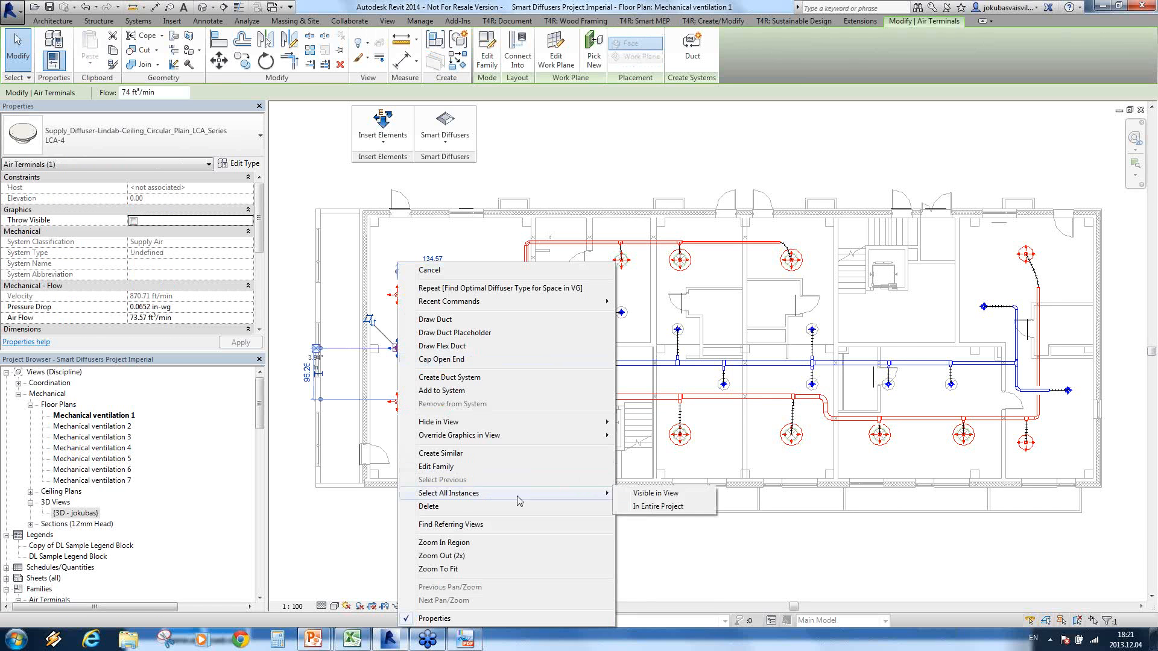
click(679, 511)
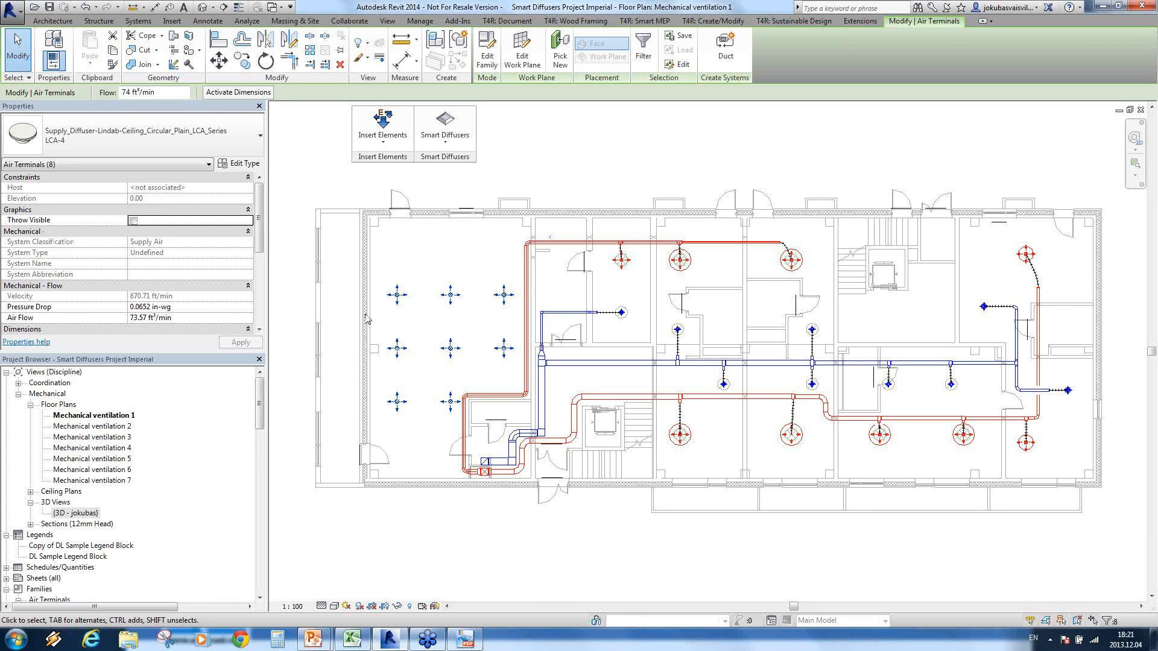
click(134, 221)
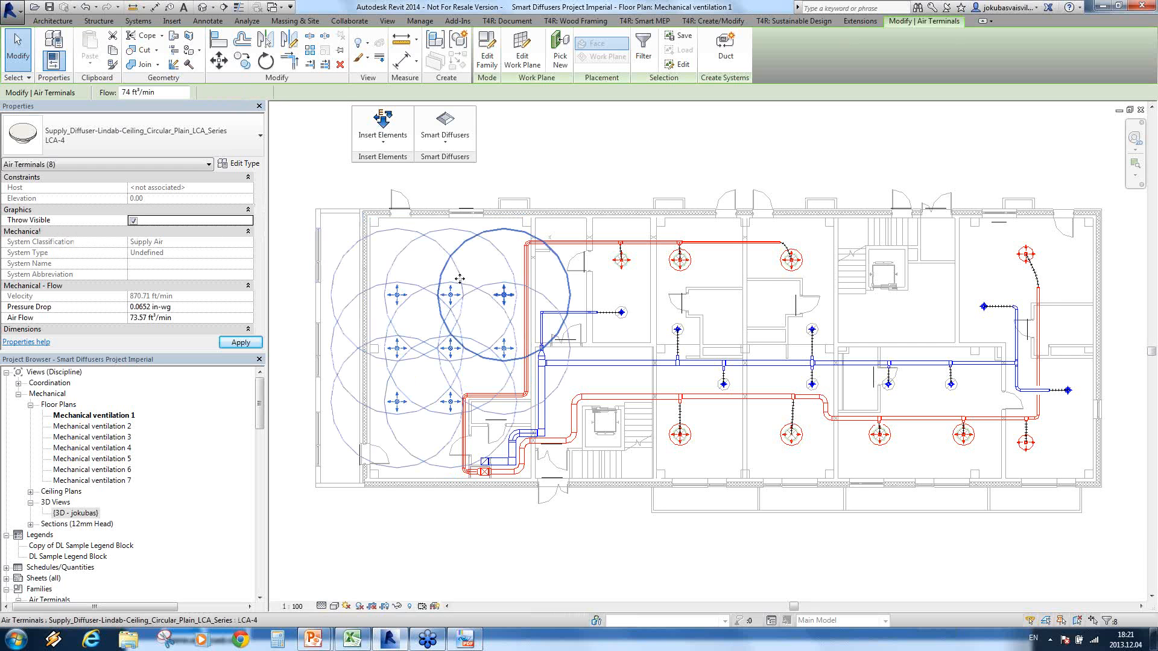
Step: Rerun Find Optimal Diffuser Type for Space in VG on the same group and apply a grid of X 4 and Y 5
click(447, 145)
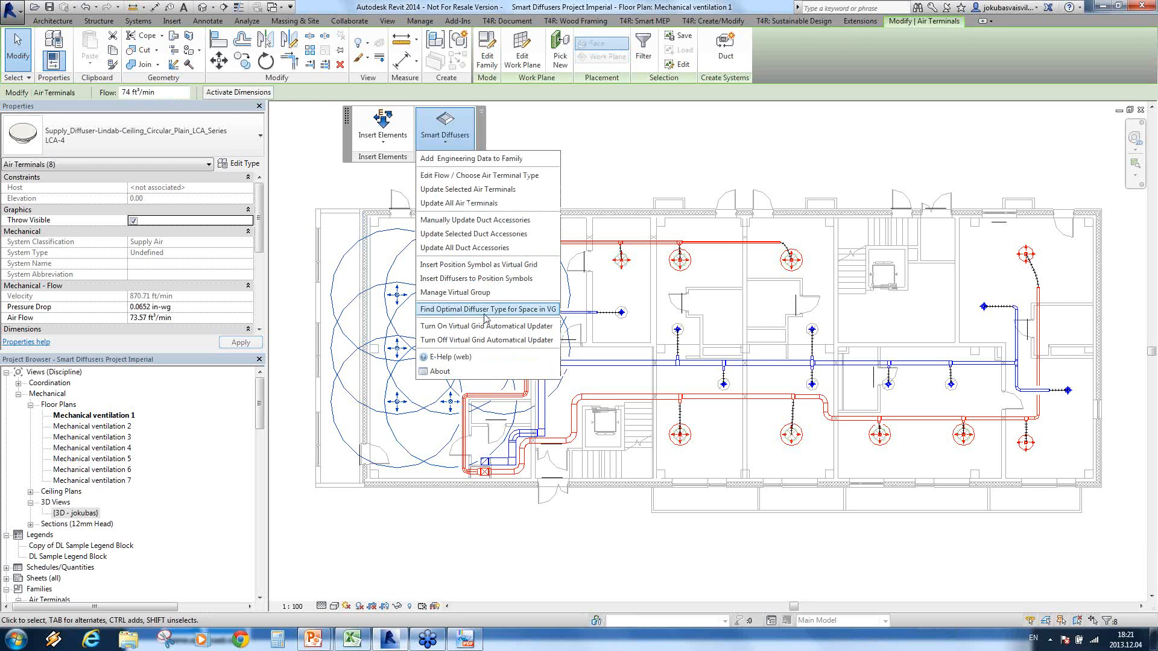
click(467, 313)
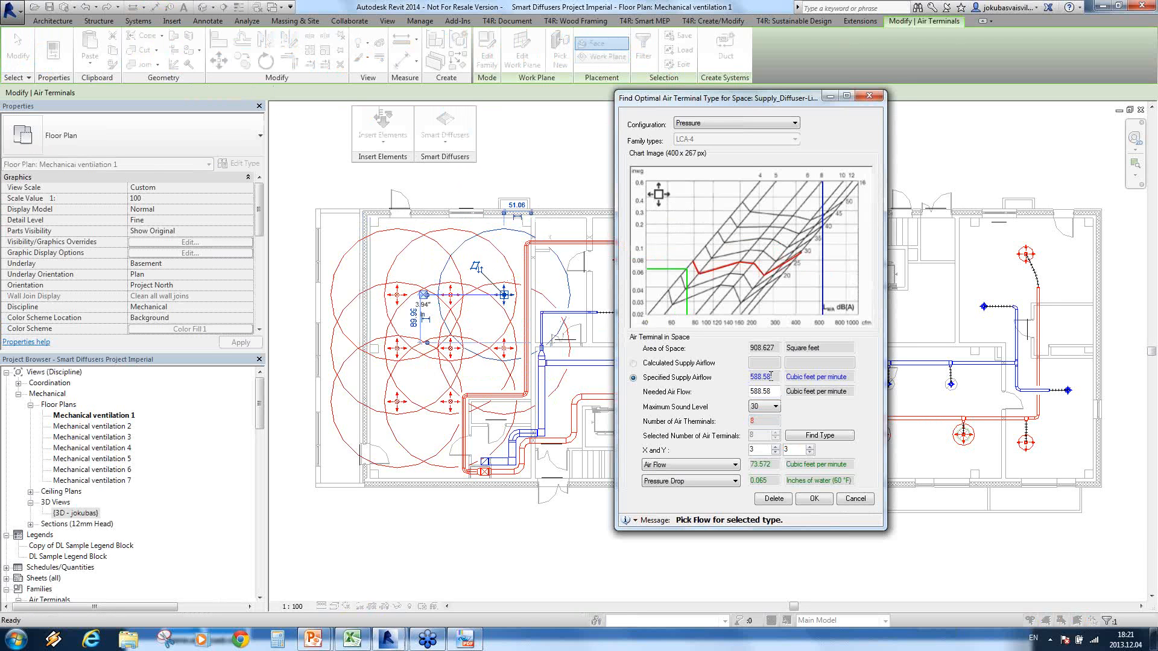
click(776, 447)
click(821, 436)
click(820, 437)
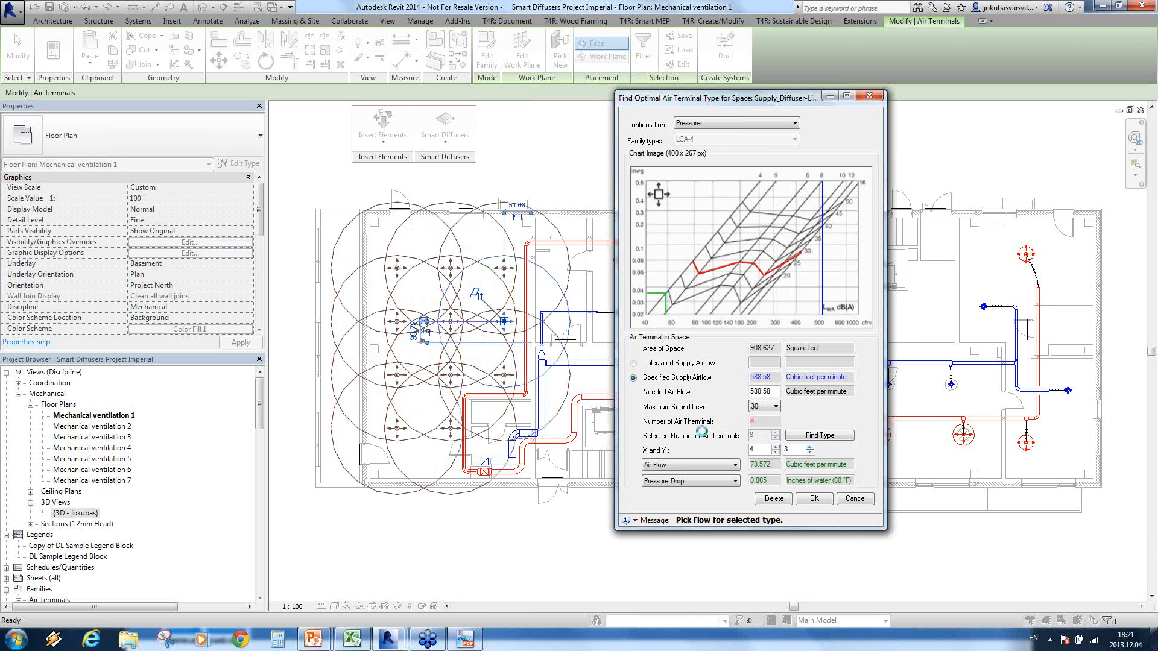
click(810, 447)
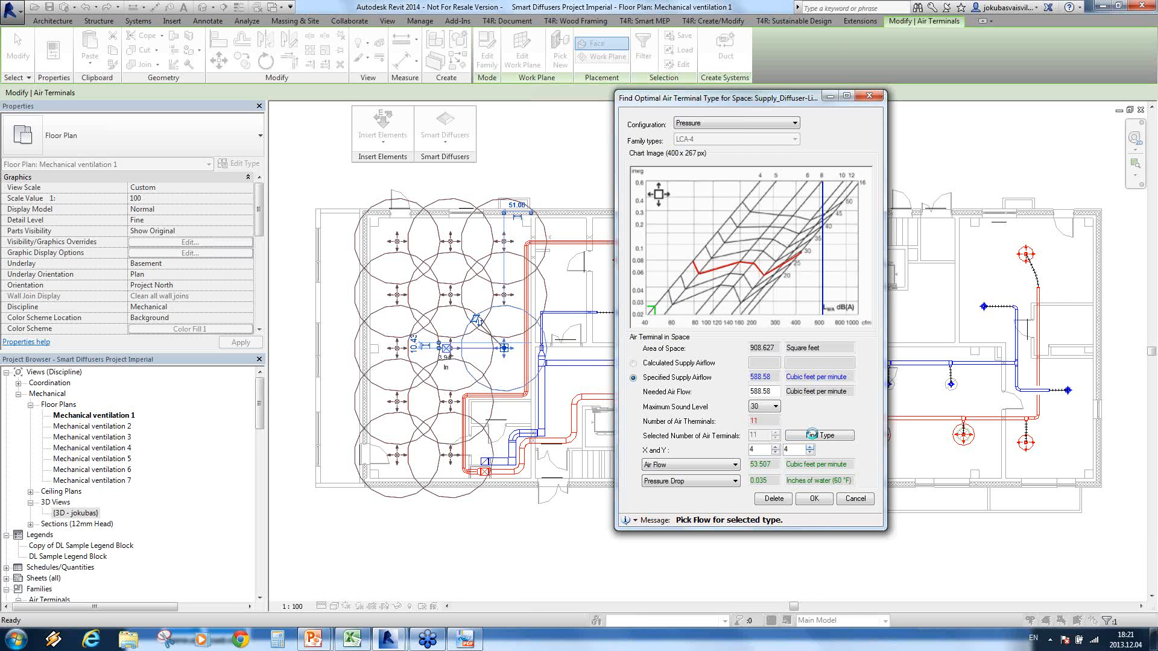
click(810, 448)
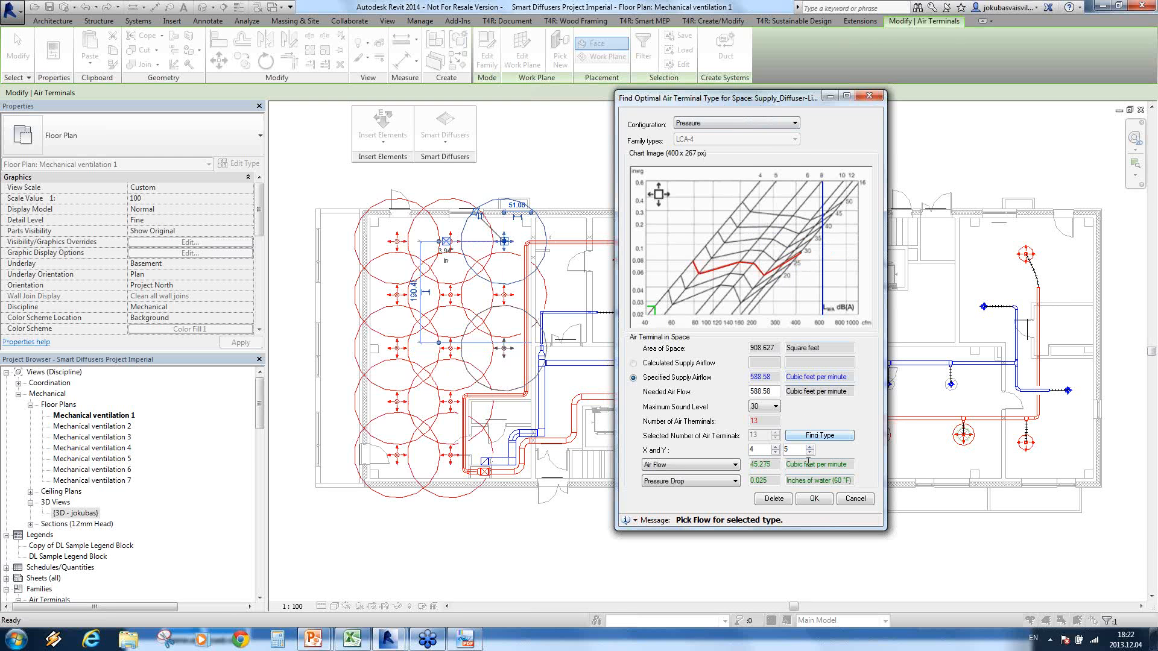
click(813, 497)
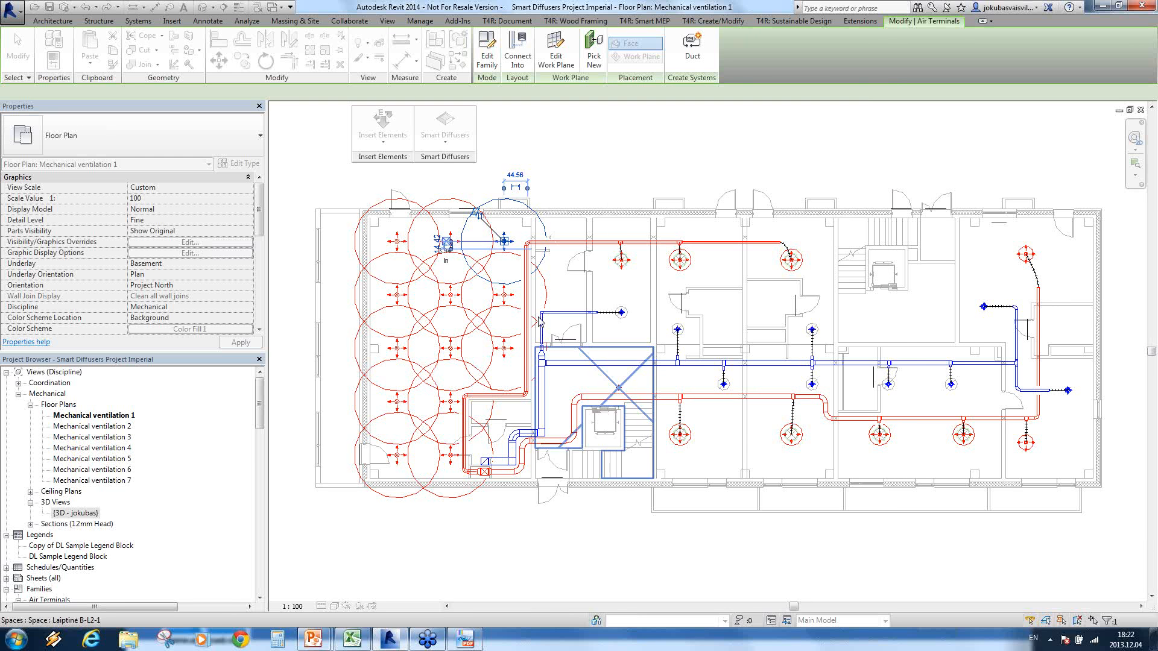
Step: Select the corner diffuser of the large room and examine its pressure drop, air flow and Throw_L02 properties
click(397, 241)
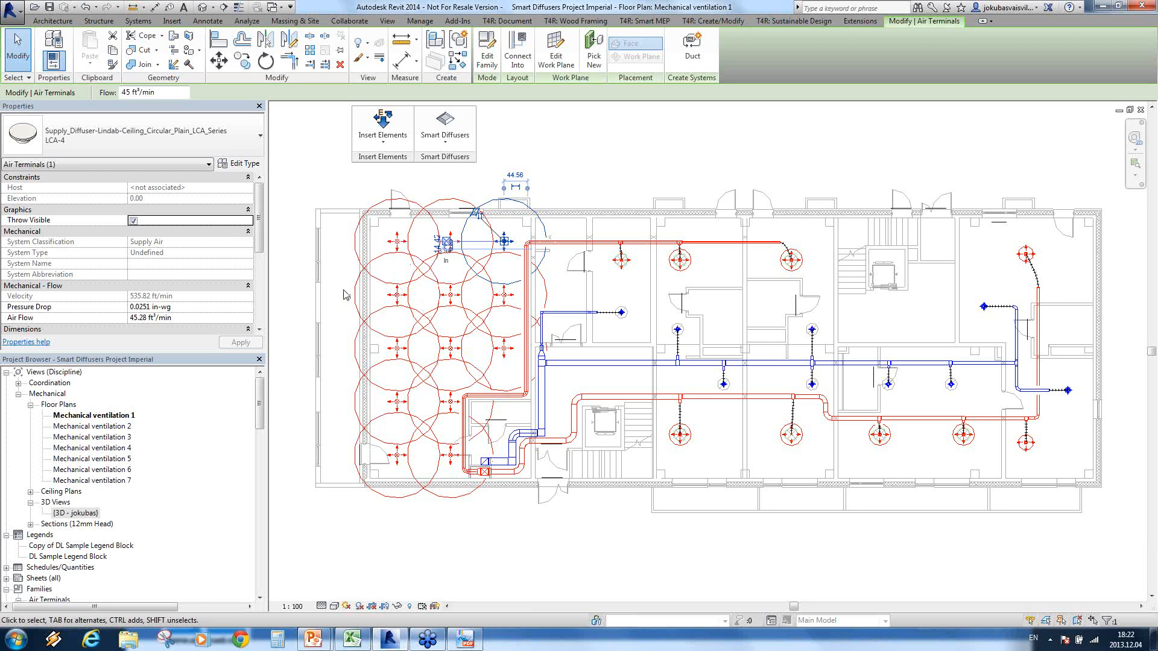
click(398, 238)
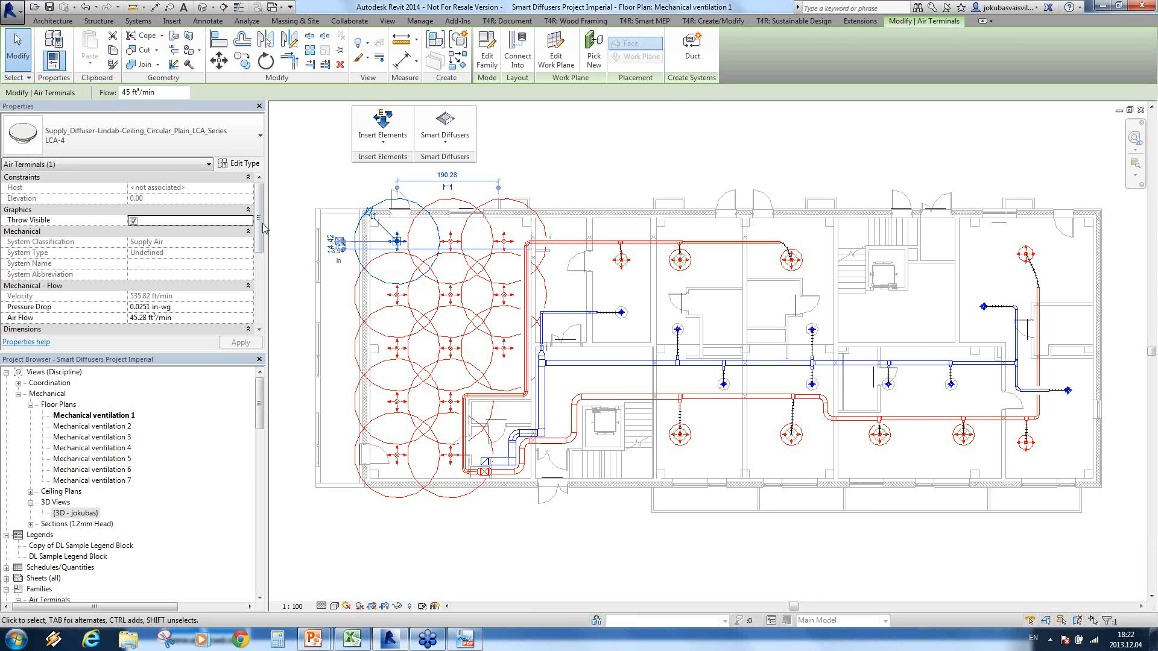
scroll(263, 232, down, 3)
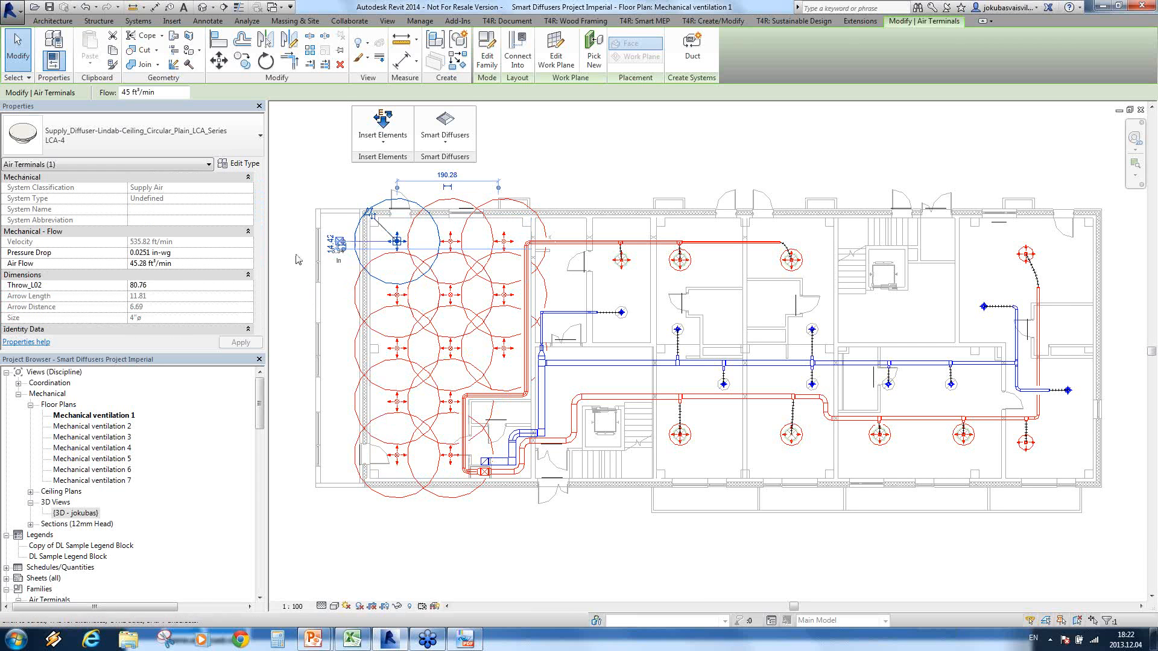
scroll(47, 245, up, 1)
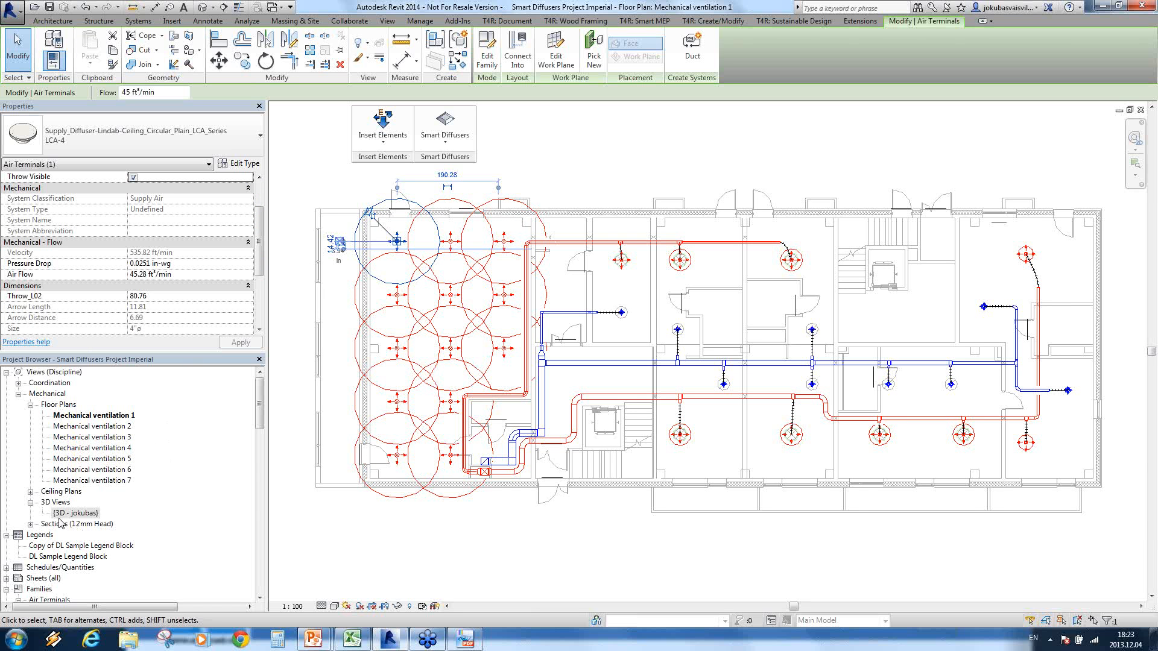
Step: Open the default 3D view and inspect the diffusers' throw cones and ductwork across the building's floors
click(84, 514)
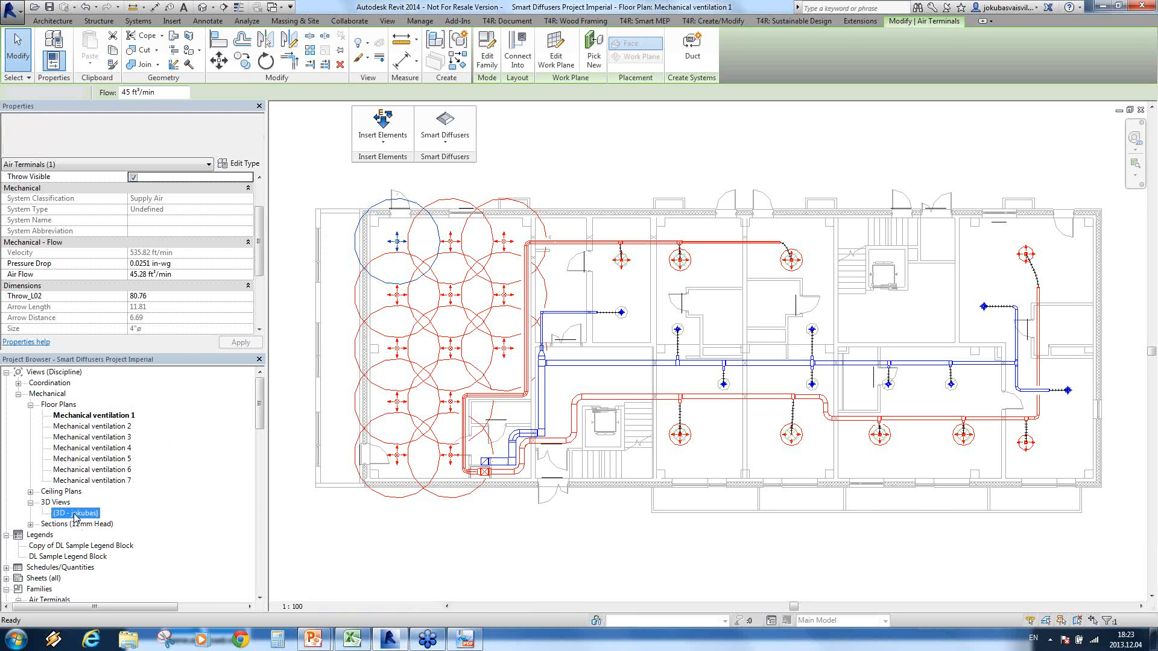
double_click(85, 513)
scroll(699, 342, up, 9)
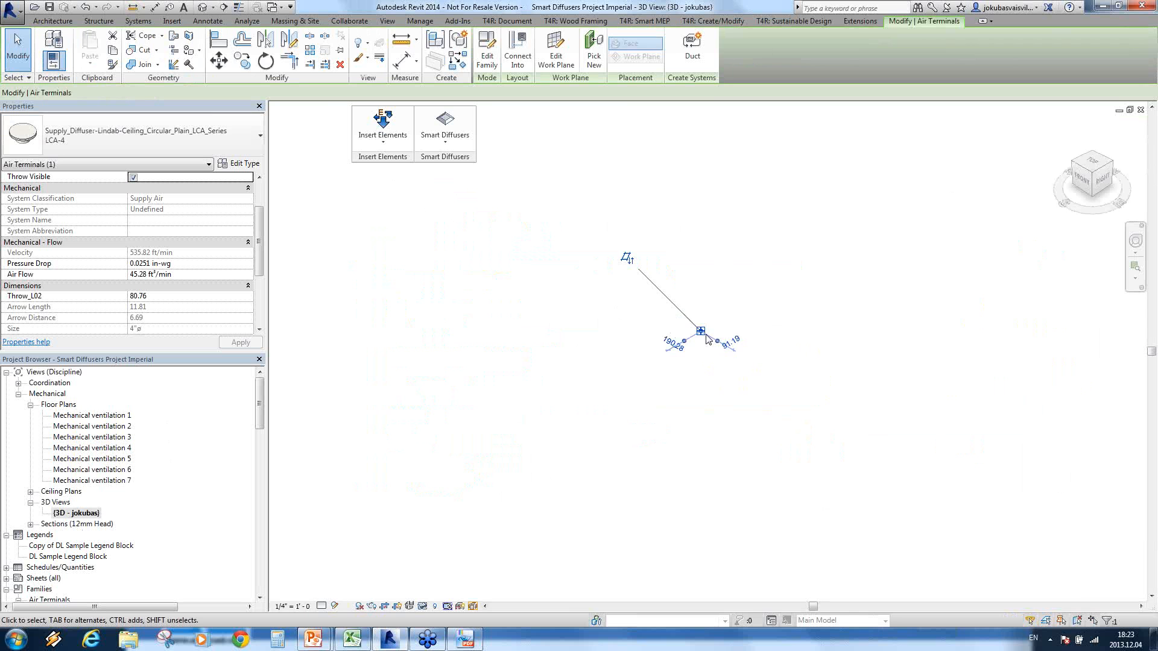
scroll(695, 338, down, 10)
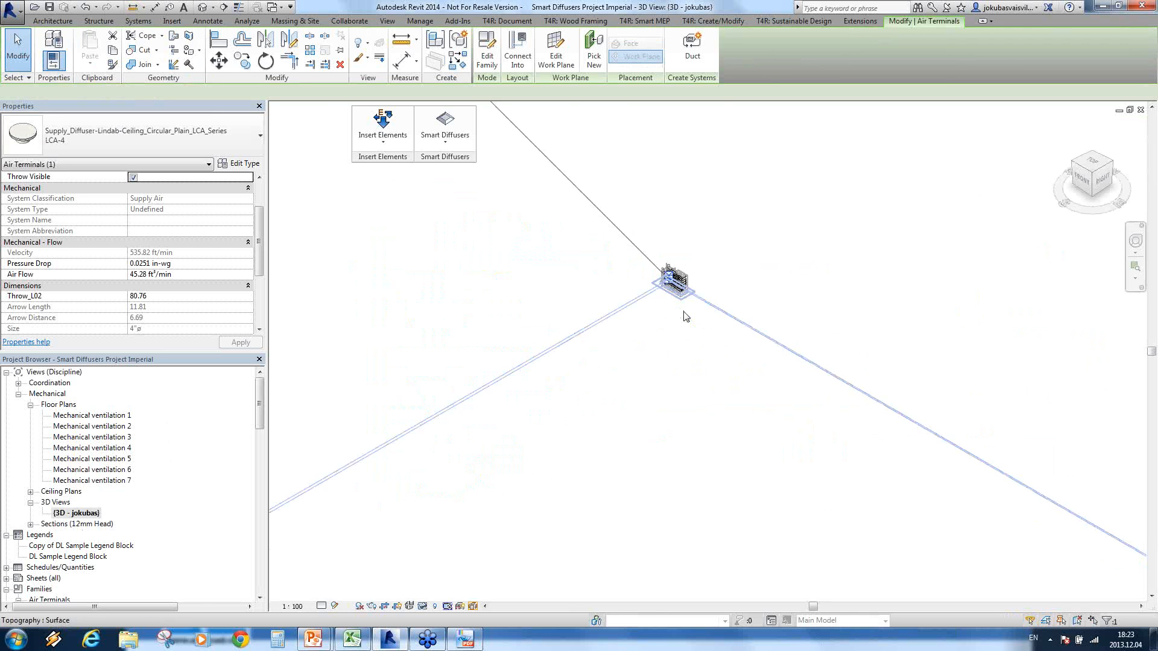
scroll(665, 272, up, 3)
middle_drag(639, 233, 689, 318)
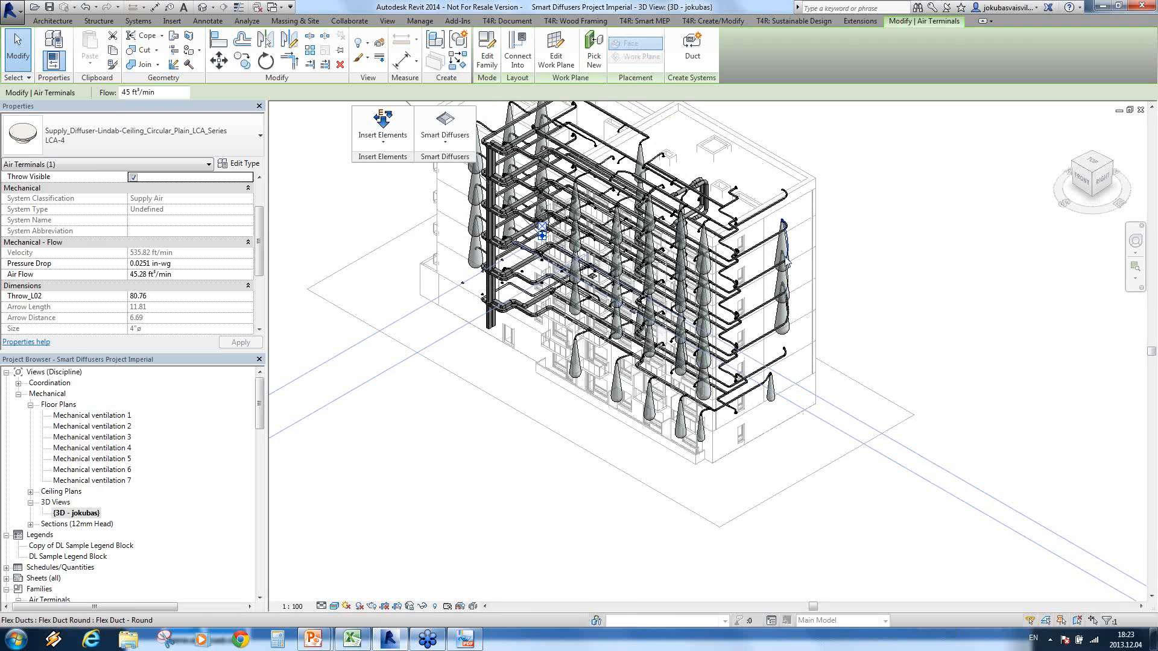
scroll(785, 257, up, 1)
scroll(785, 257, up, 4)
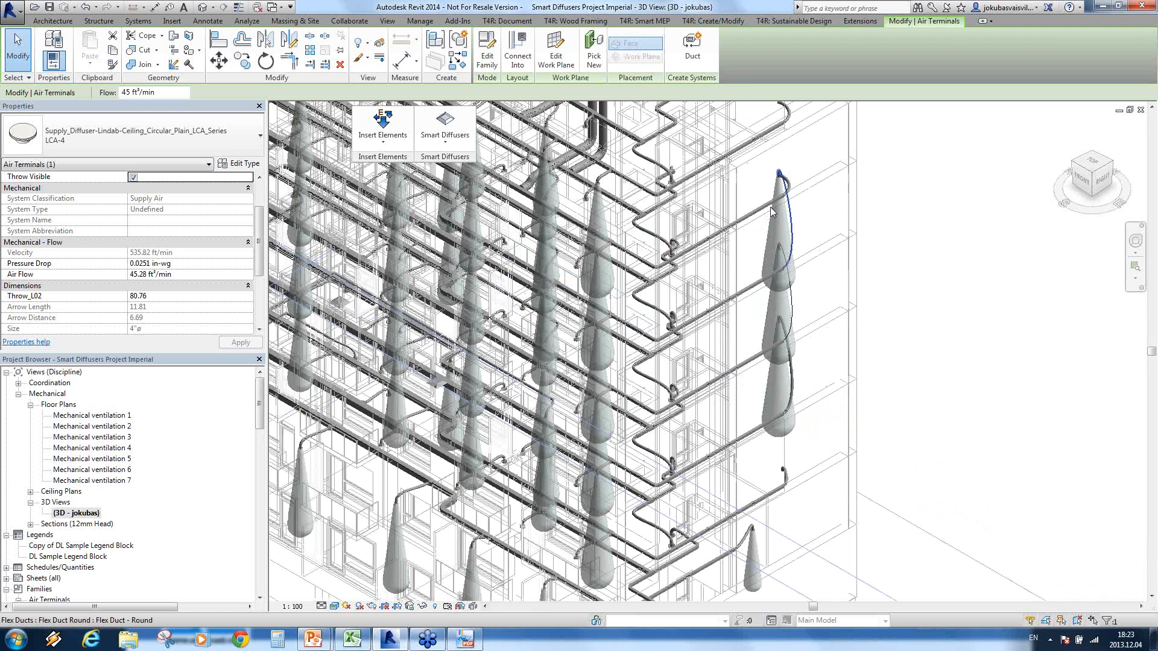
middle_drag(573, 276, 893, 481)
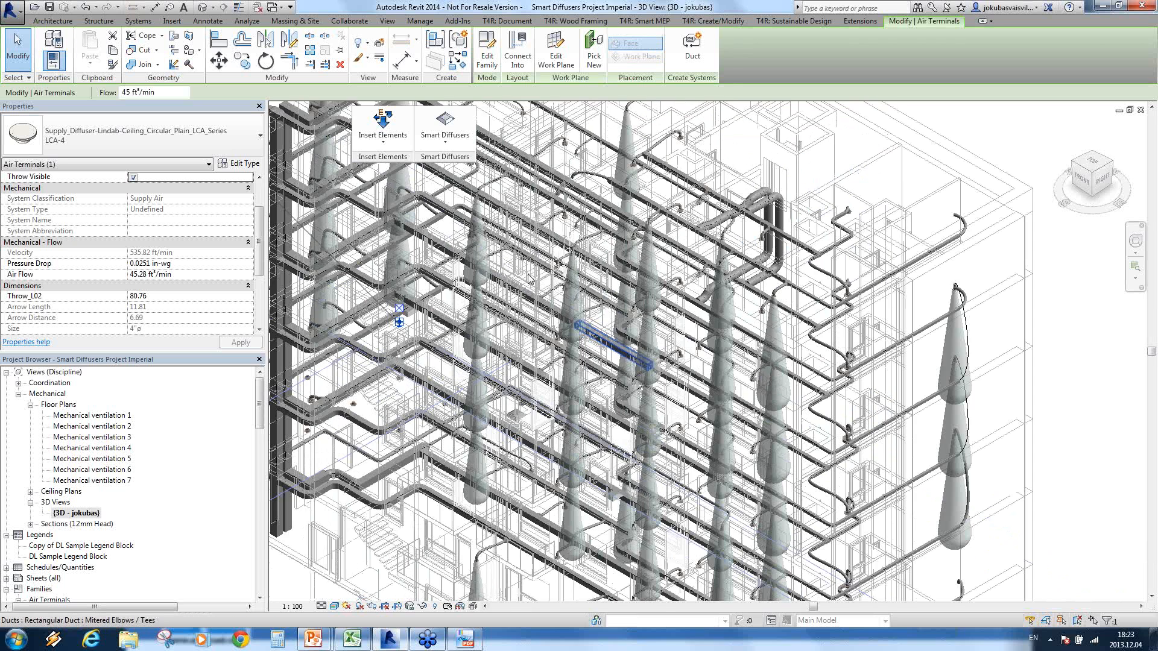
scroll(605, 360, down, 10)
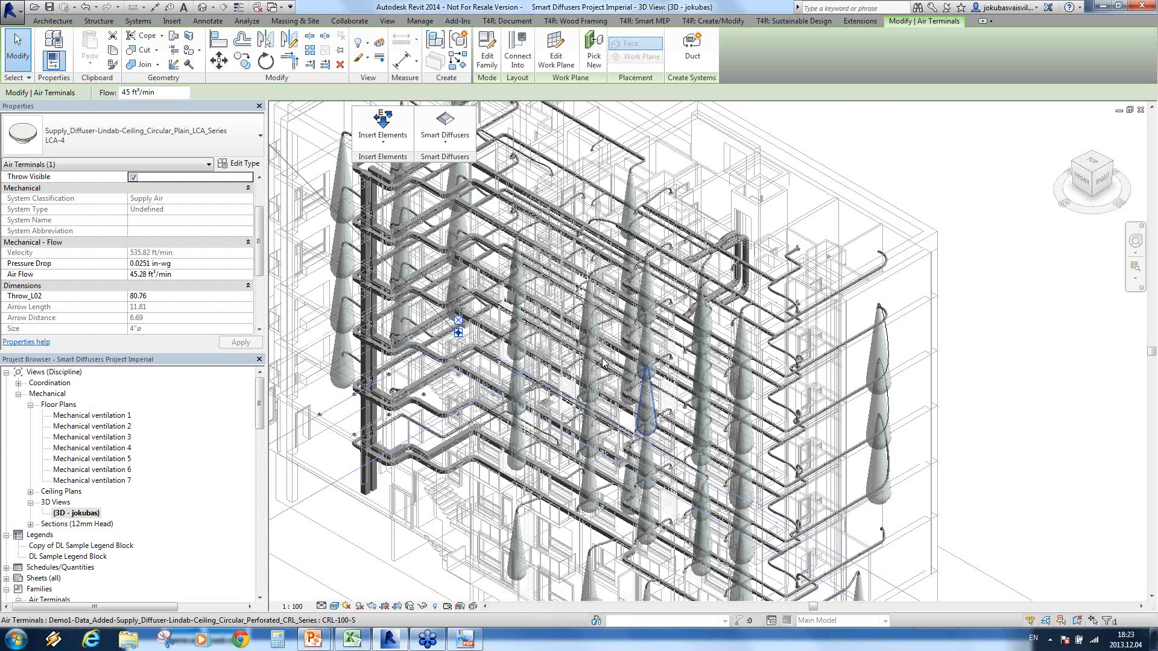
Step: Switch to the PowerPoint slide show with the Smart Diffusers slide
mouse_move(313, 638)
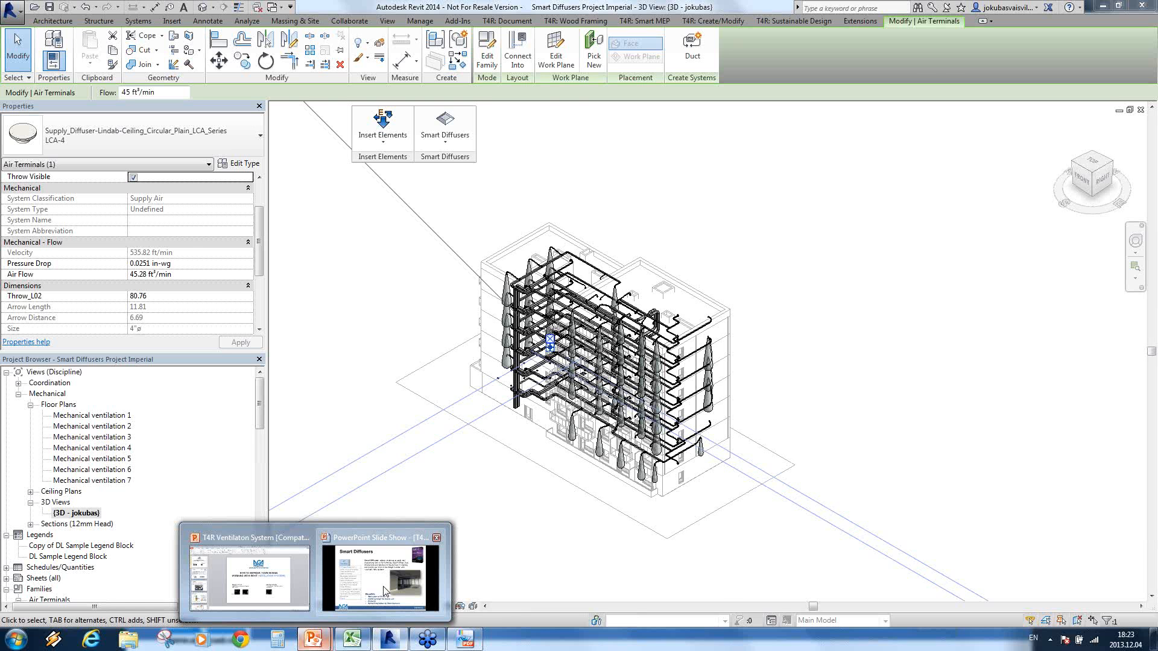
click(384, 591)
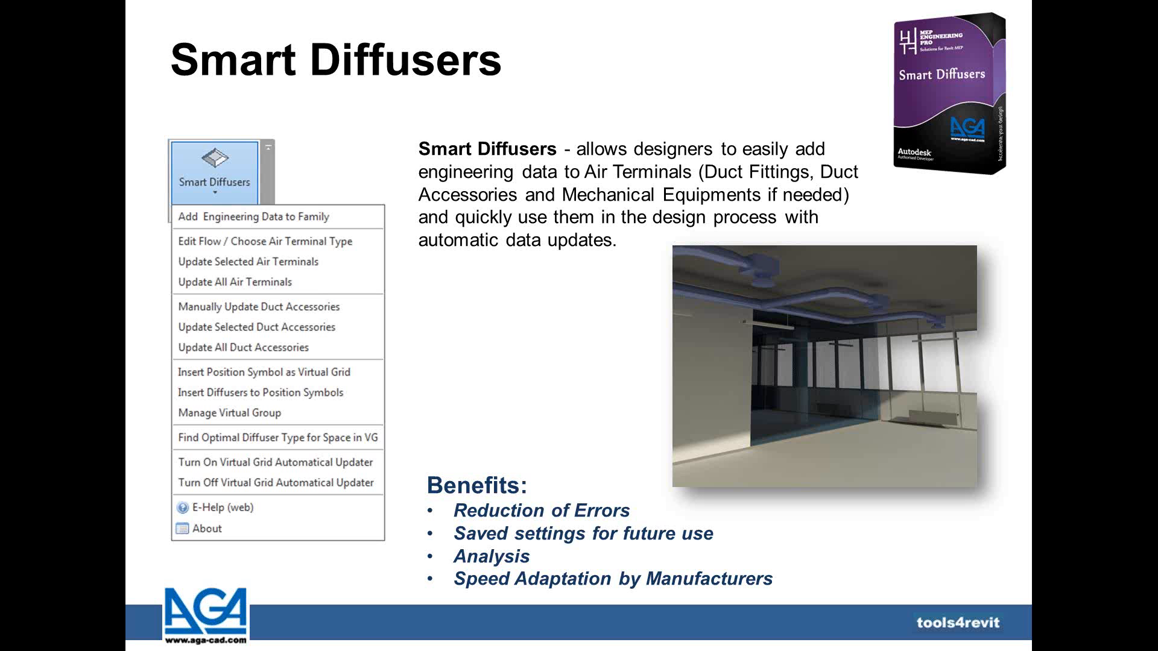
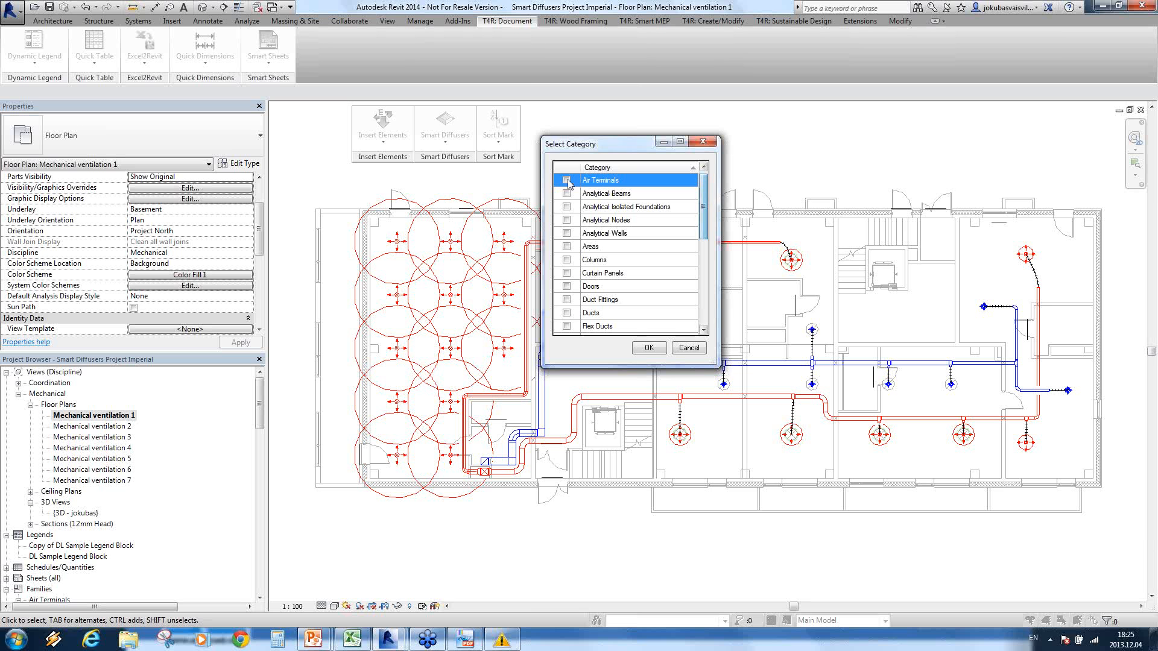
Step: Set up Sort Mark element numbering for Air Terminals, writing to the Mark parameter and using the Diffuser mark configuration
click(566, 180)
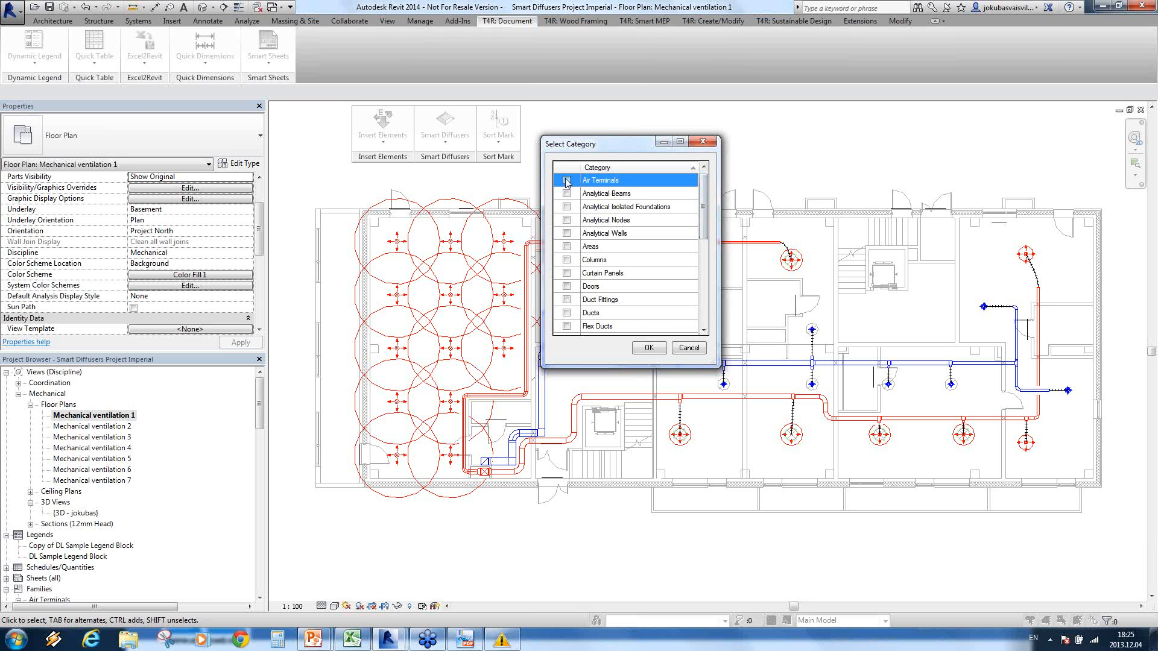
click(646, 350)
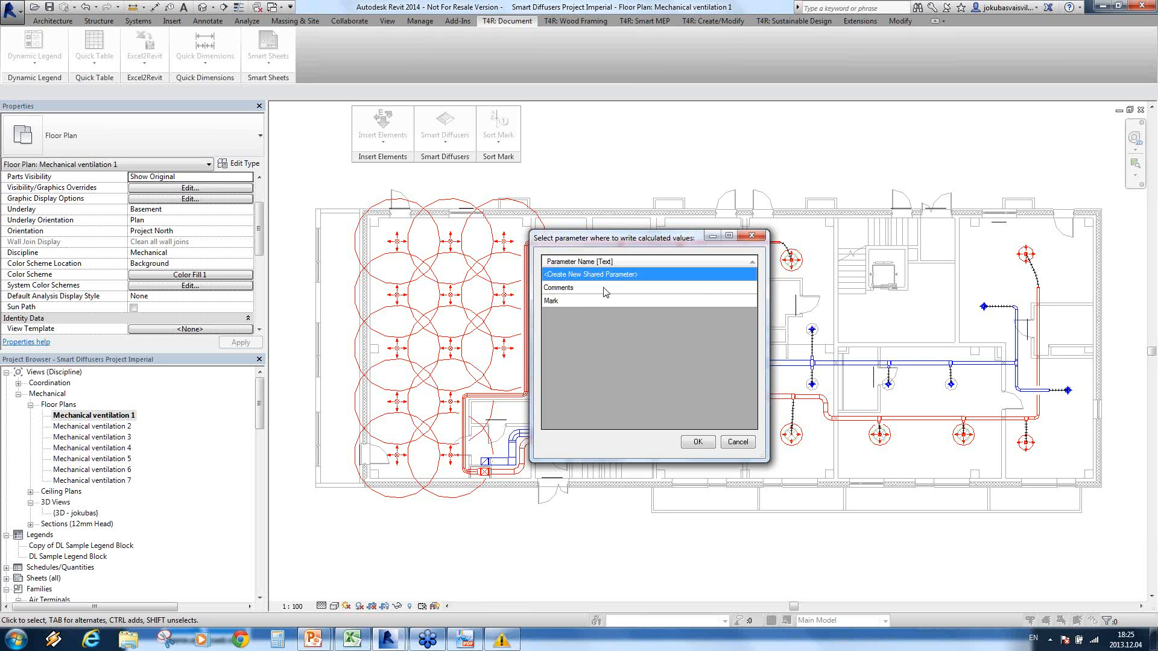
click(576, 302)
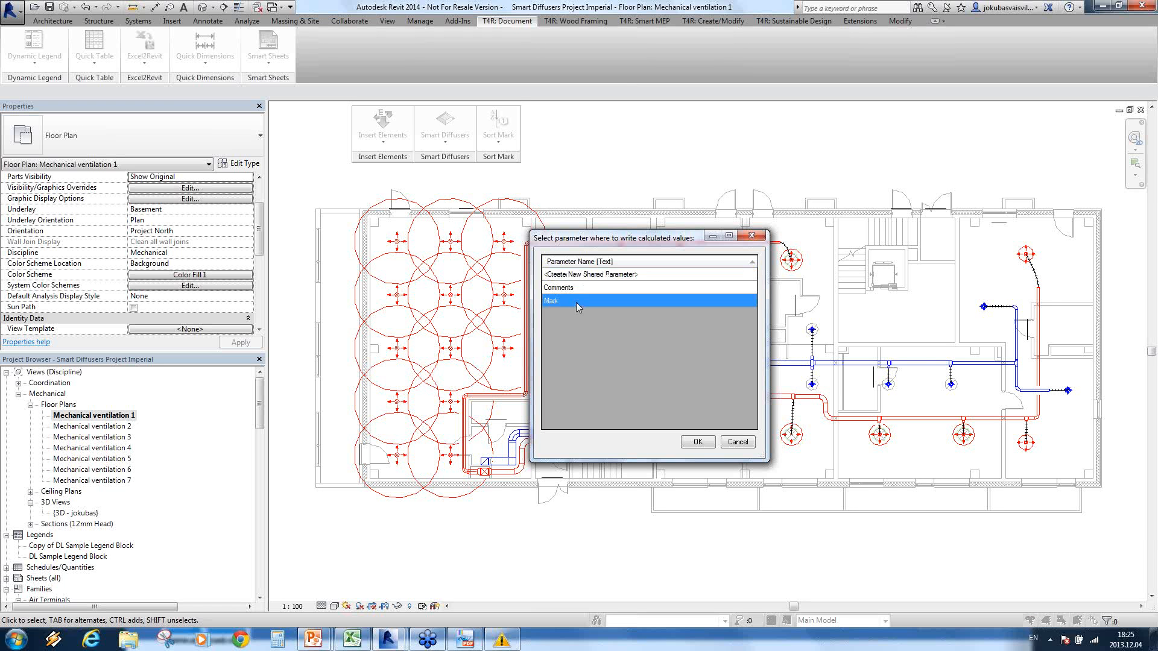
click(694, 442)
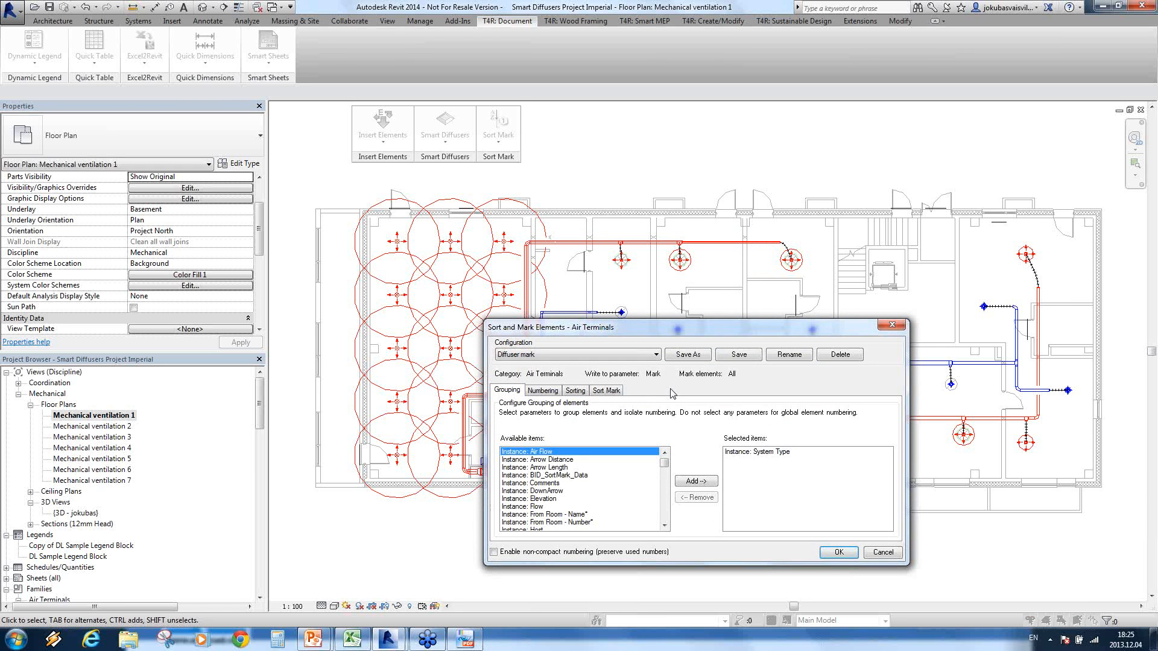
click(655, 355)
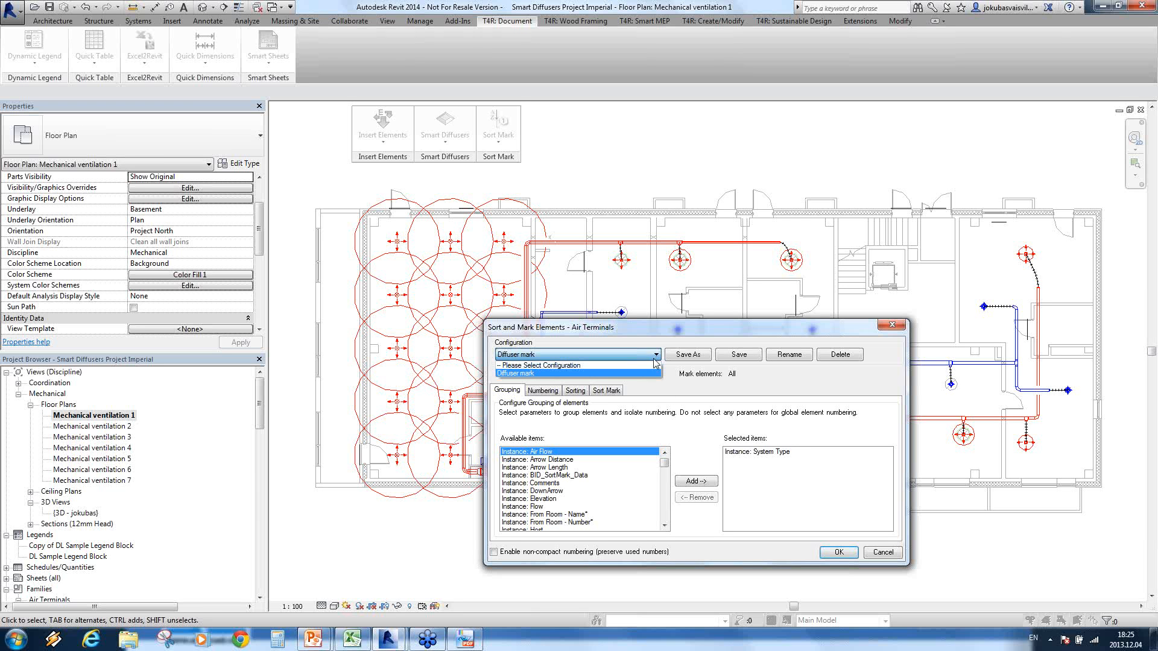
click(540, 374)
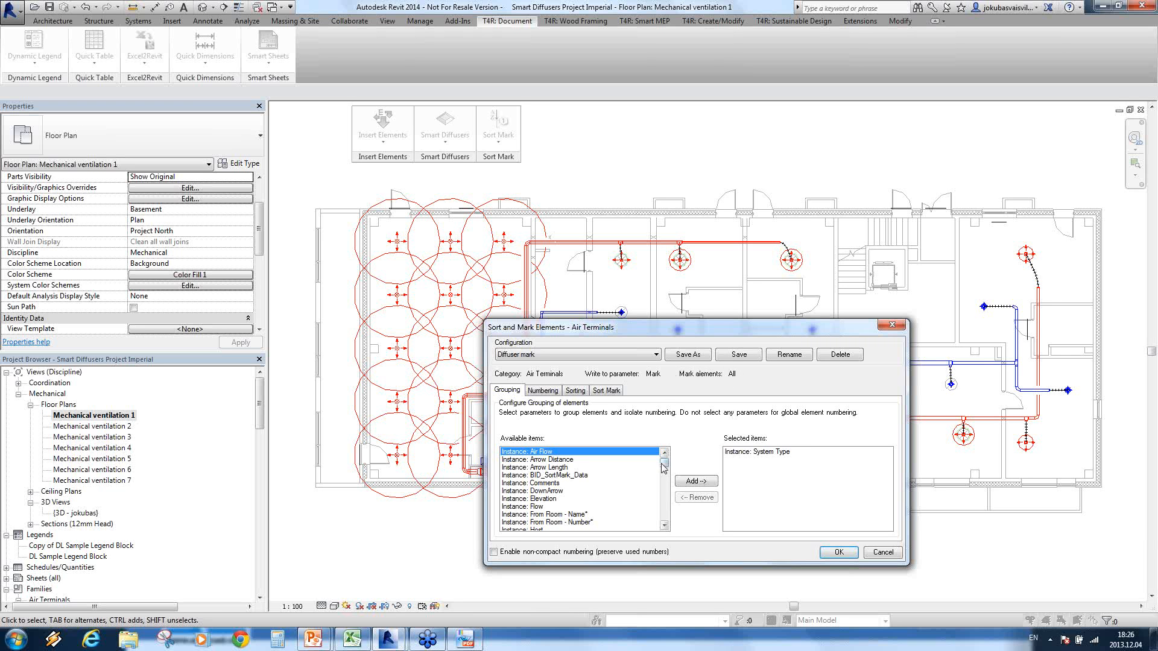
Step: Review the configuration's grouping, numbering, sorting and mark composition, and run the numbering on all air terminals
mouse_move(666, 465)
mouse_down()
mouse_move(671, 523)
mouse_move(671, 459)
mouse_up()
click(546, 391)
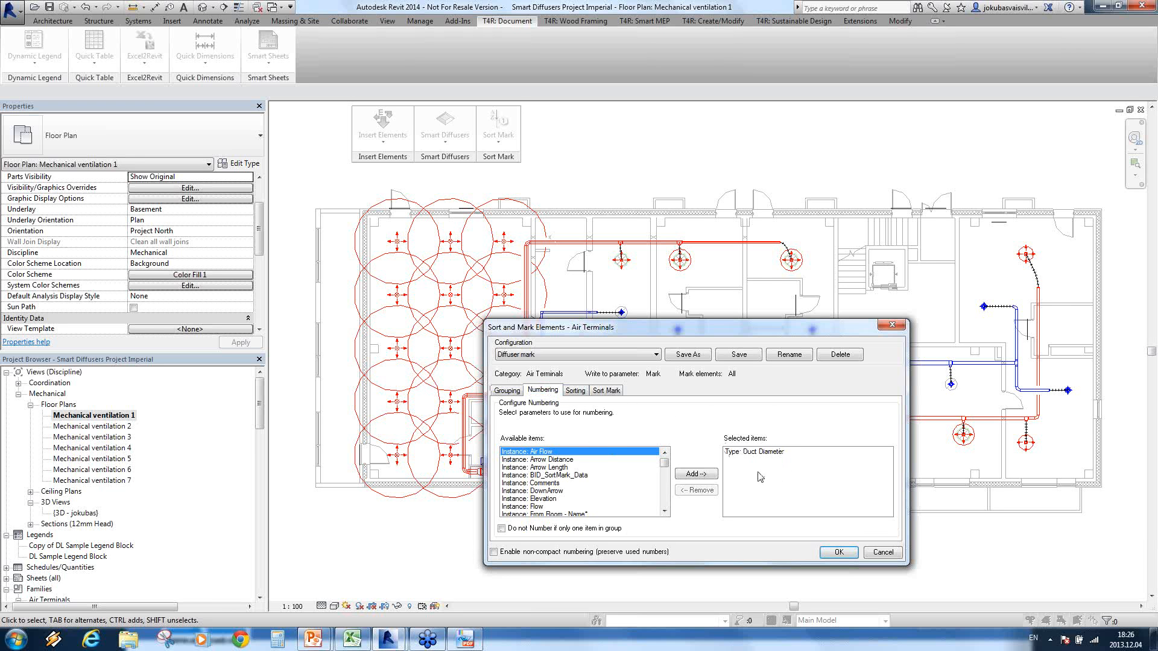
click(775, 420)
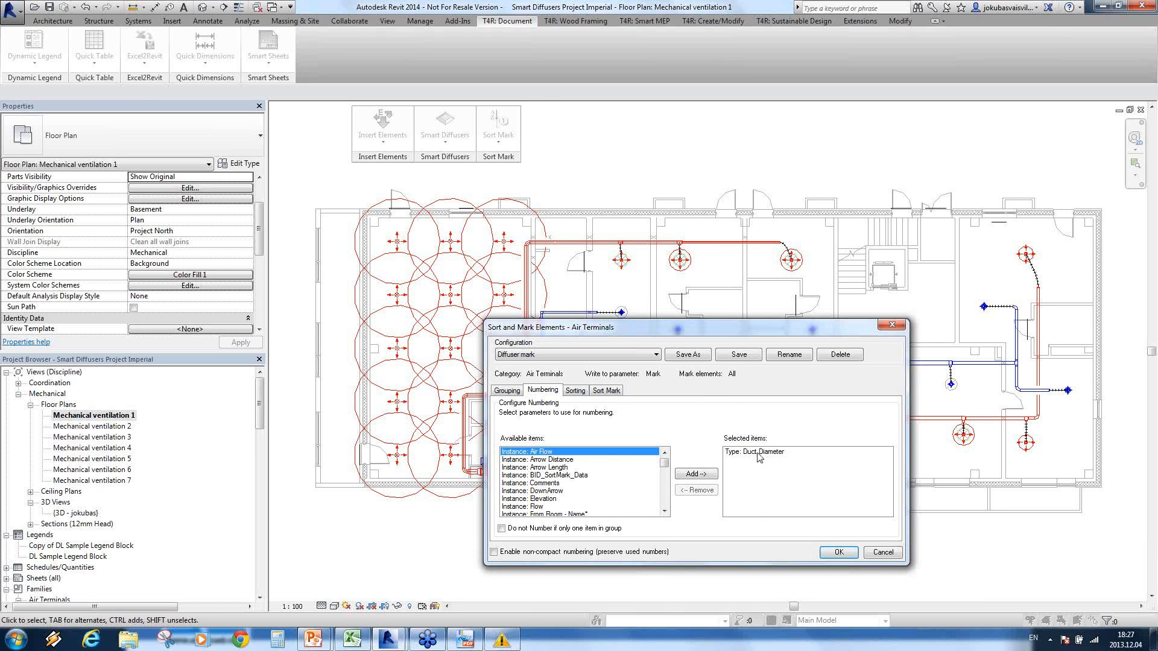
click(576, 391)
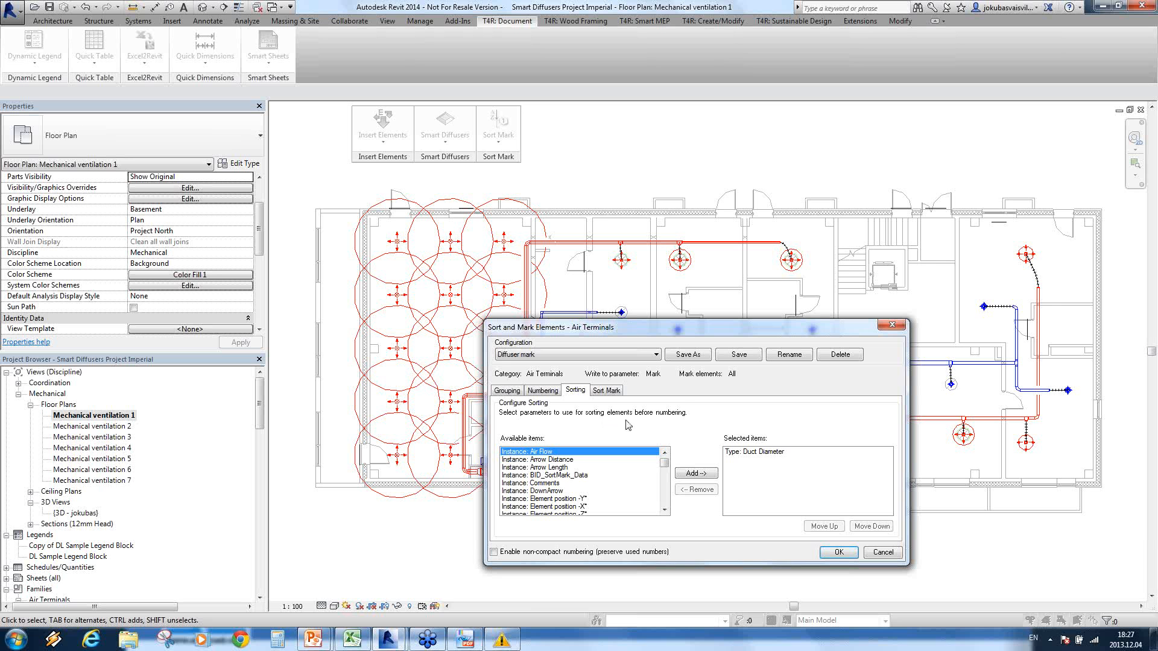
click(766, 453)
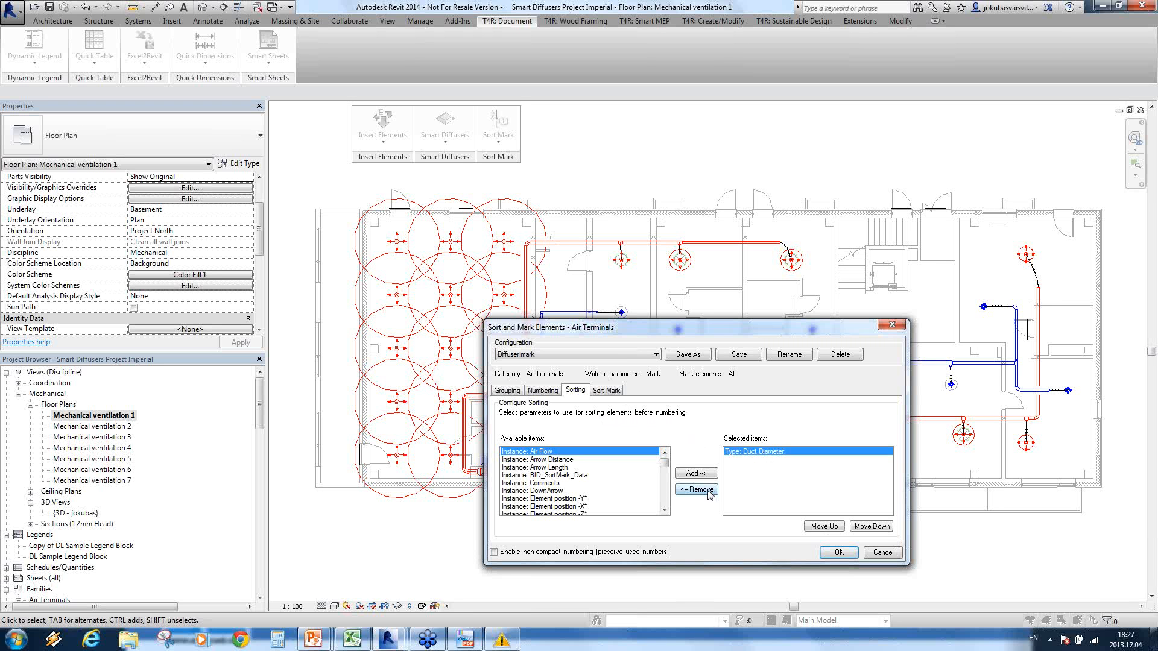
click(603, 392)
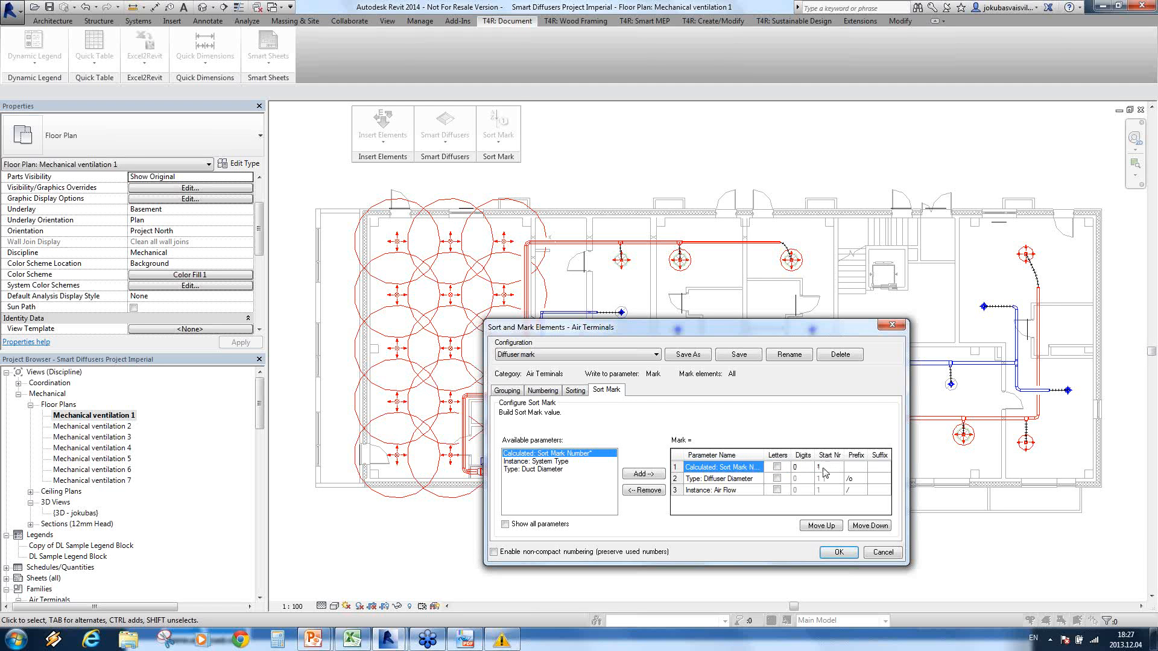
click(776, 467)
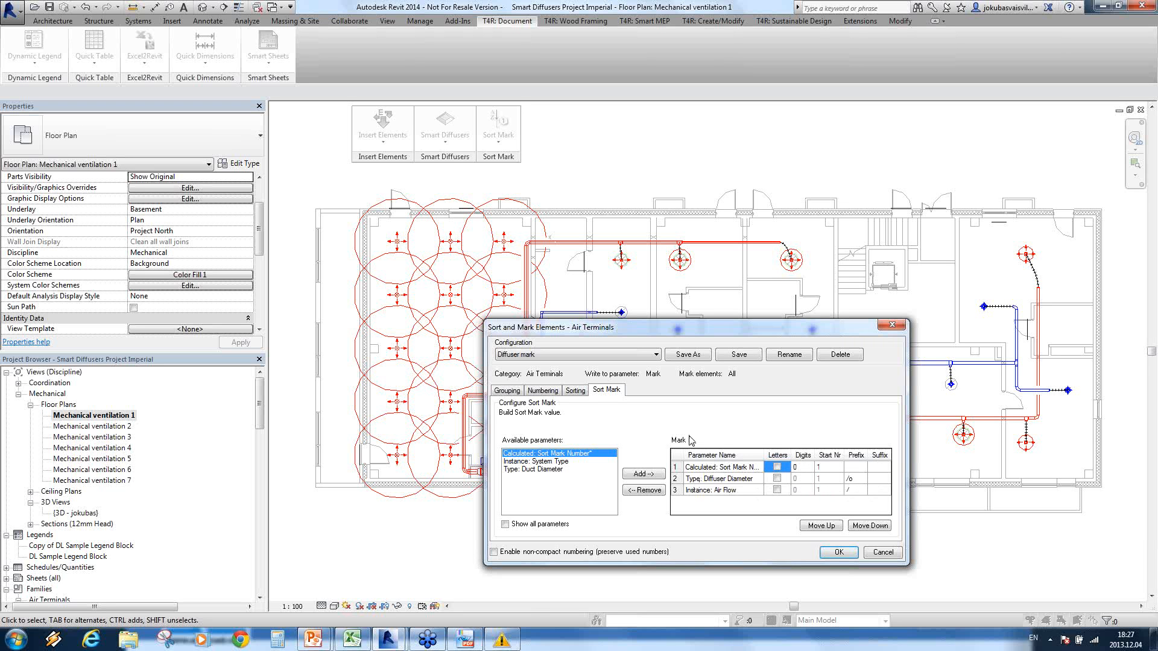
click(839, 553)
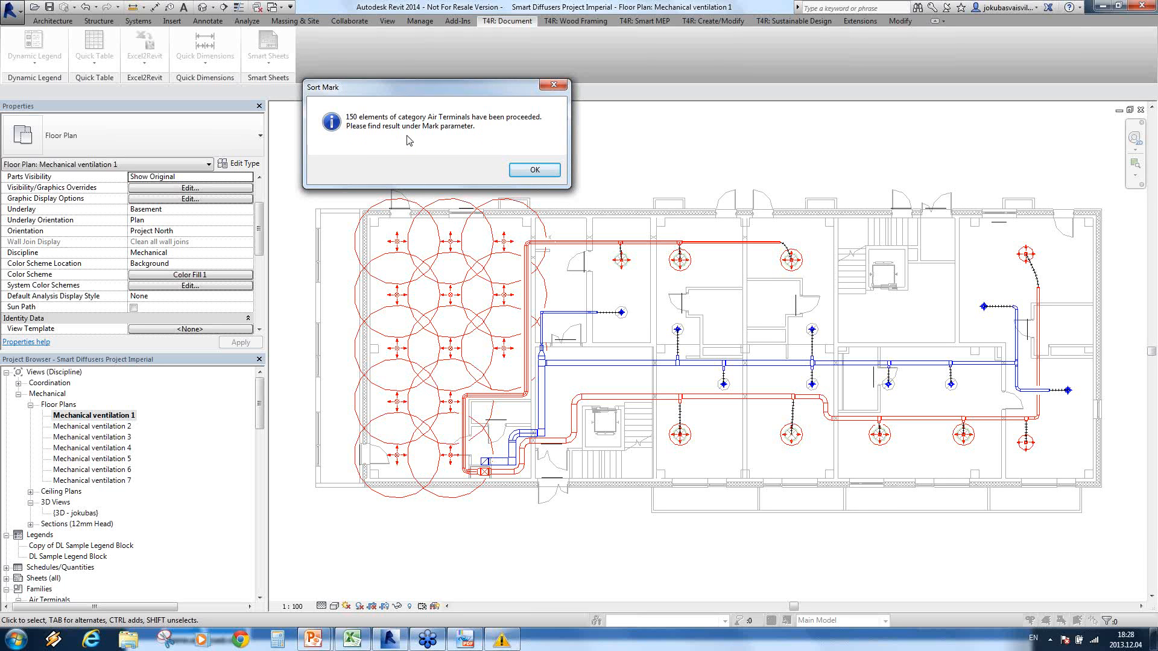
click(534, 171)
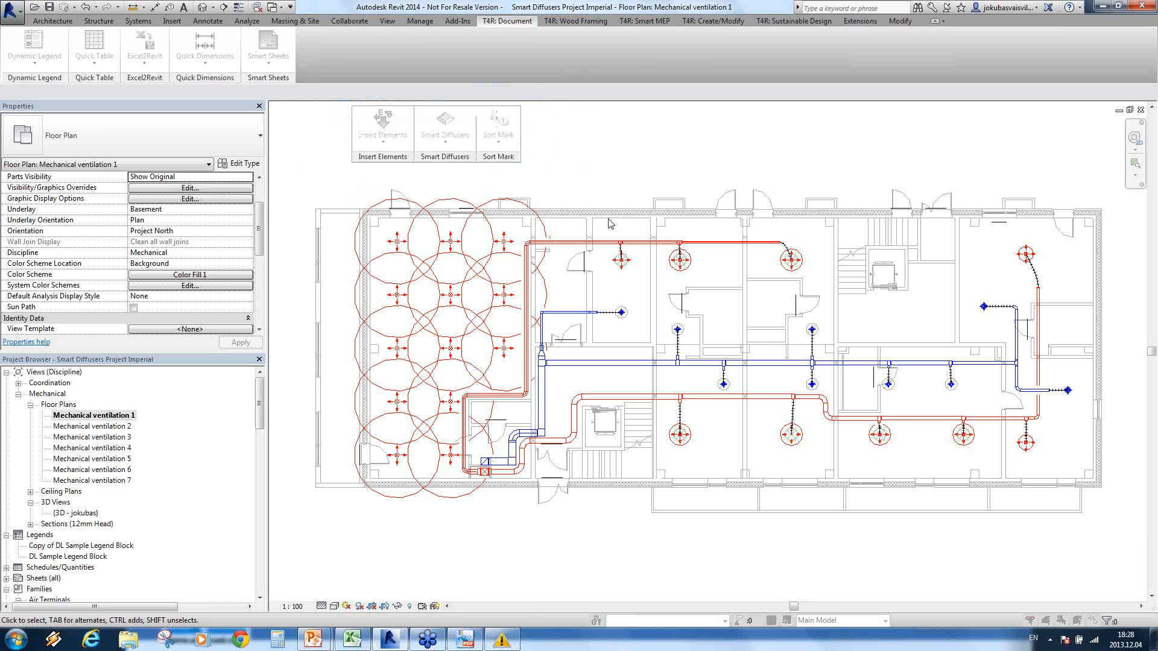
Step: Select the supply diffuser in the small room next to the large room and examine its flow and identity properties
click(633, 360)
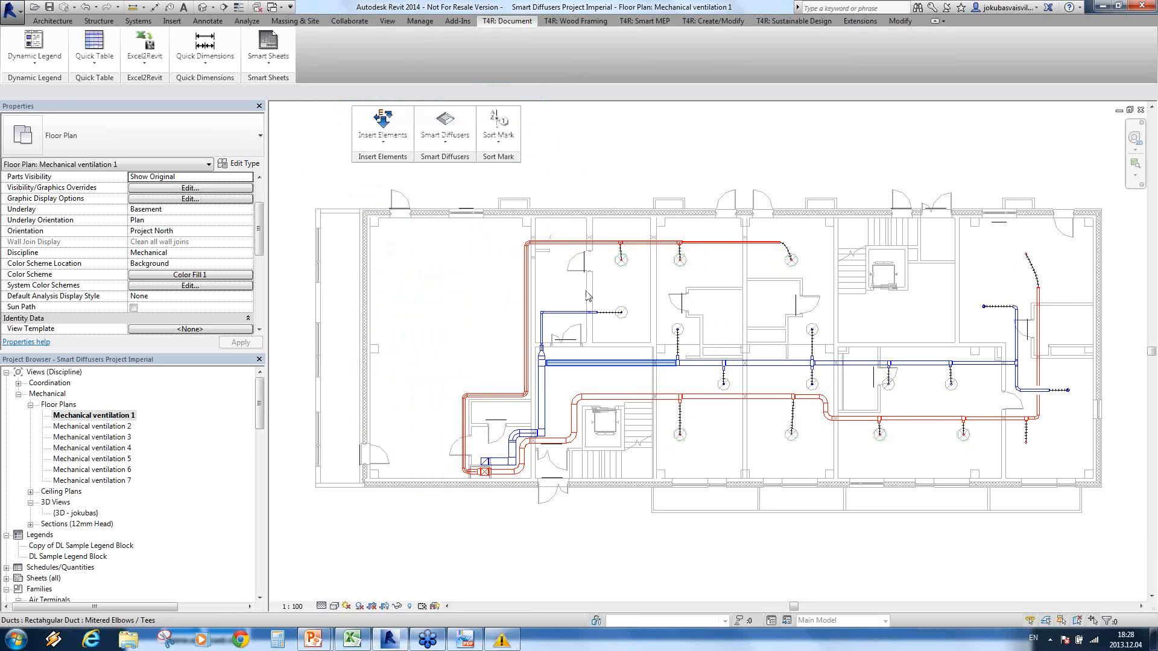
click(621, 264)
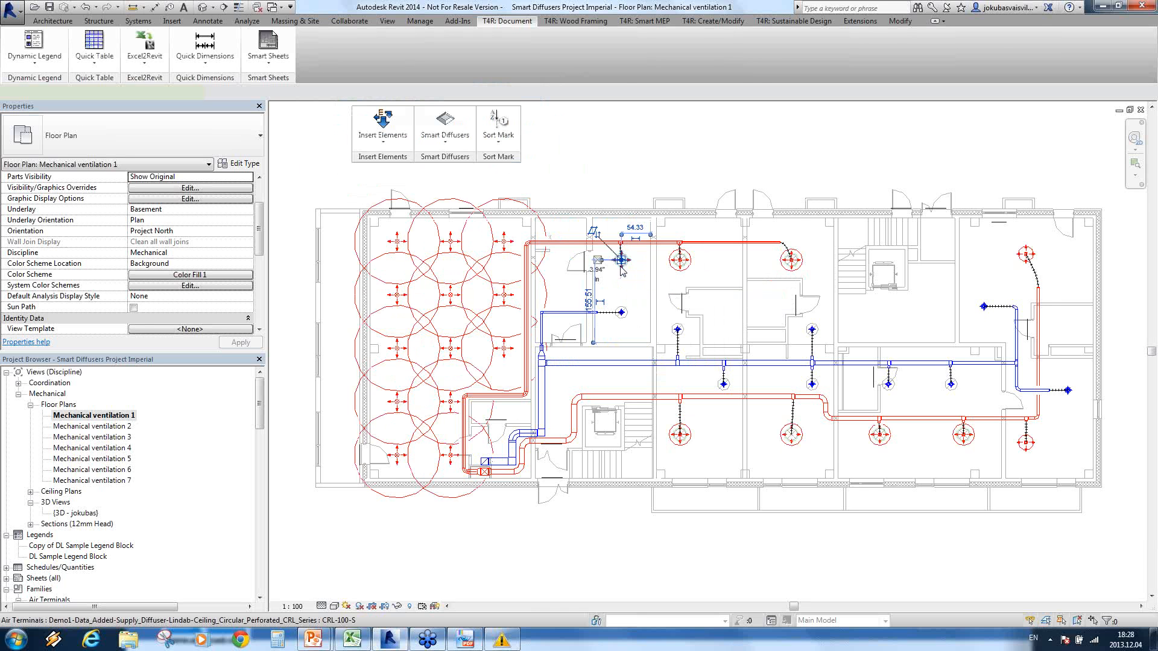
scroll(231, 282, down, 4)
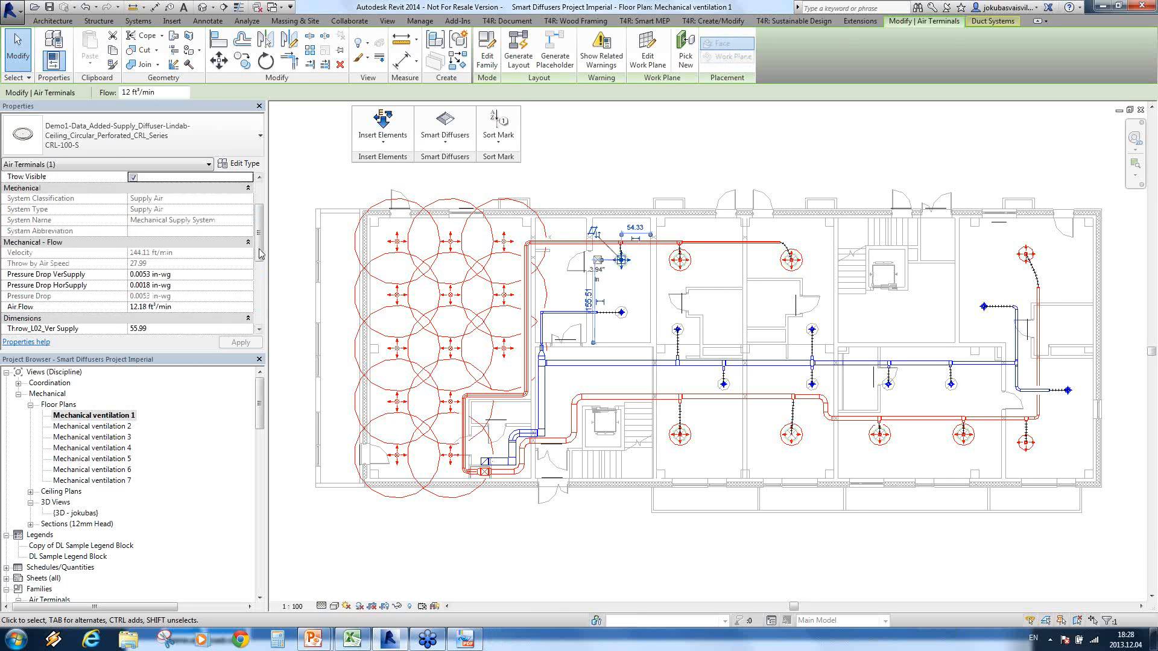
drag(259, 243, 252, 287)
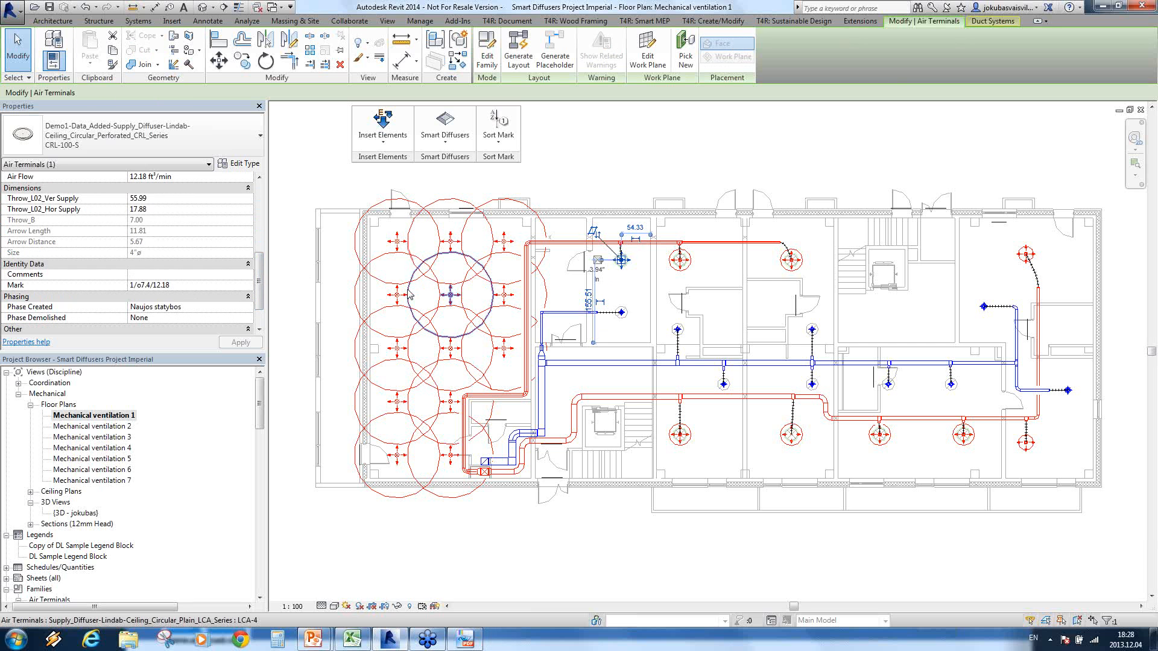
click(631, 300)
Step: Open the Air Terminal Schedule, check the Mark values against system and duct diameter, and close it
drag(261, 402, 262, 429)
click(6, 470)
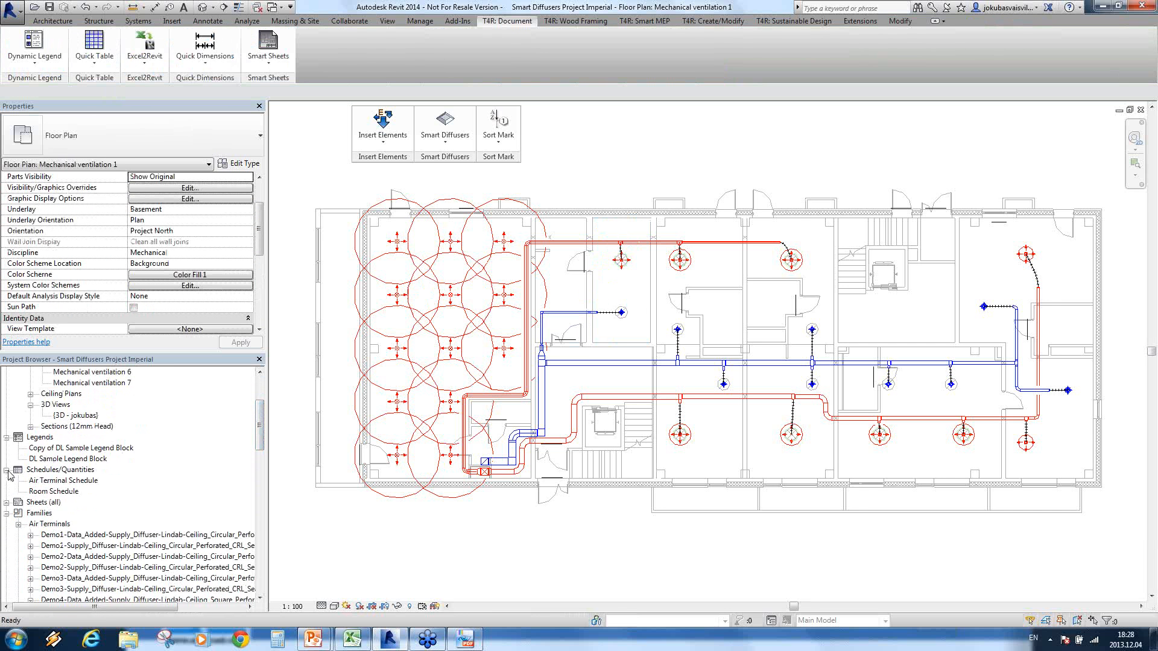
click(51, 480)
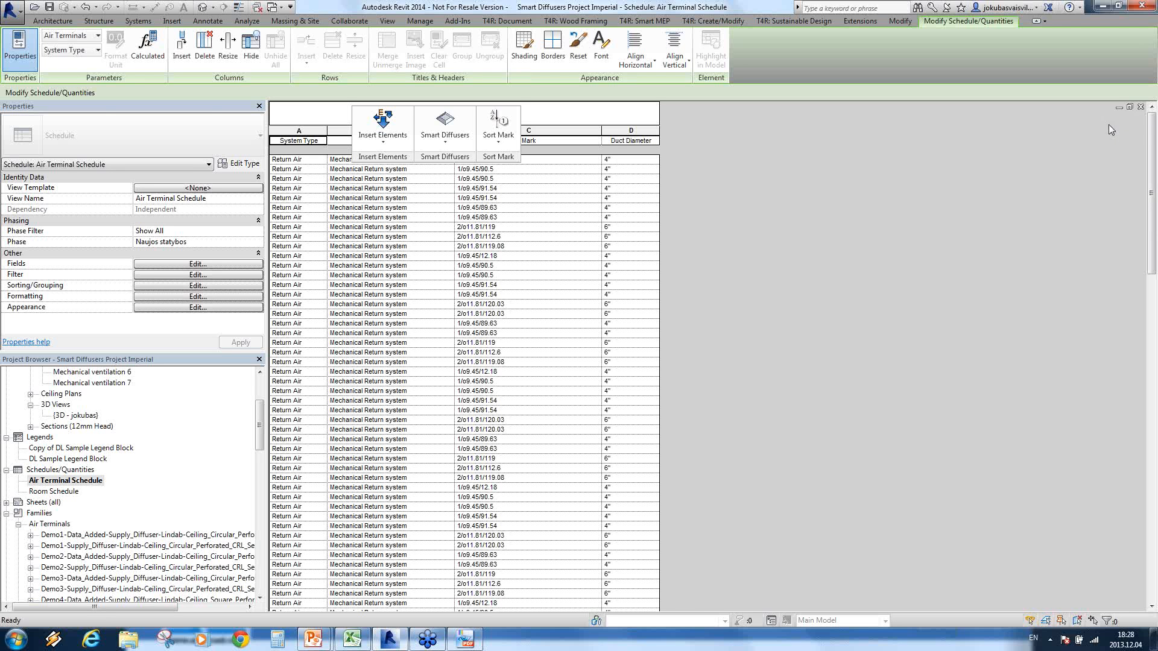
click(1141, 107)
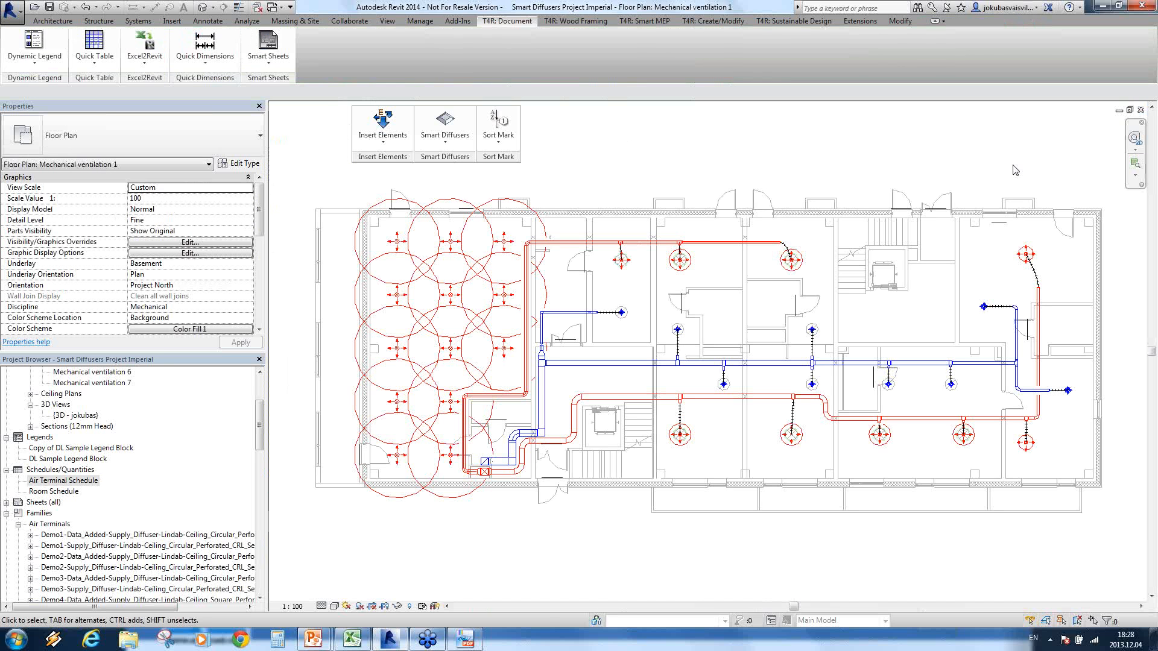
Step: Switch to the PowerPoint slide show and advance from the Sort Mark slide to the Quick Dimensions slide
click(312, 639)
click(380, 576)
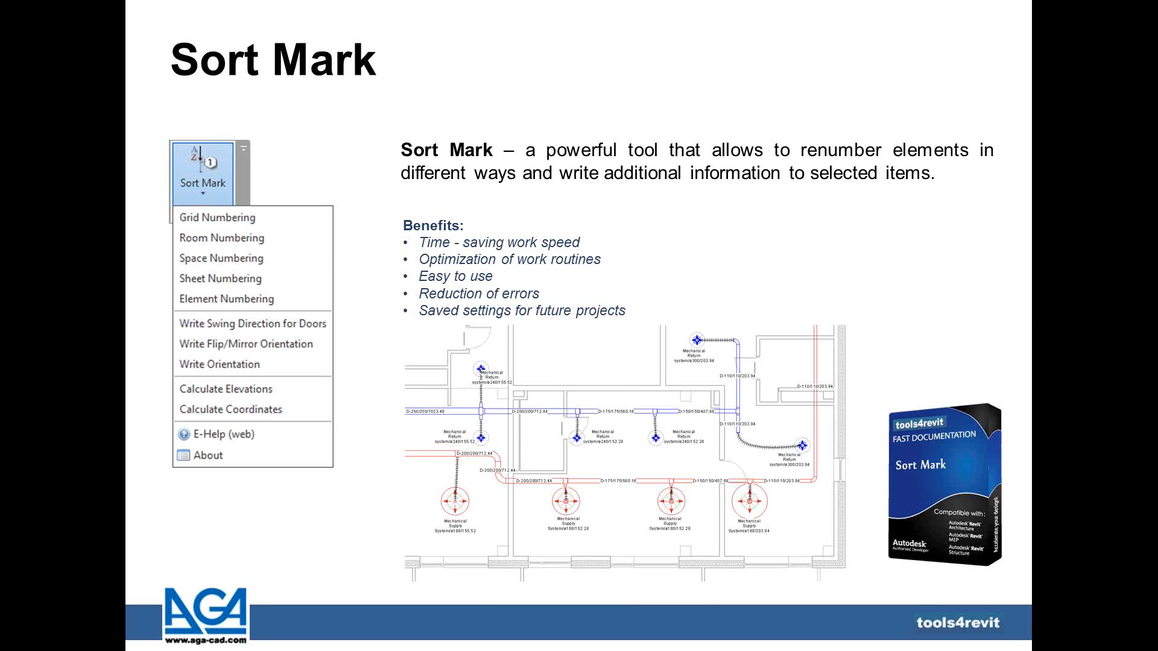
key(Right)
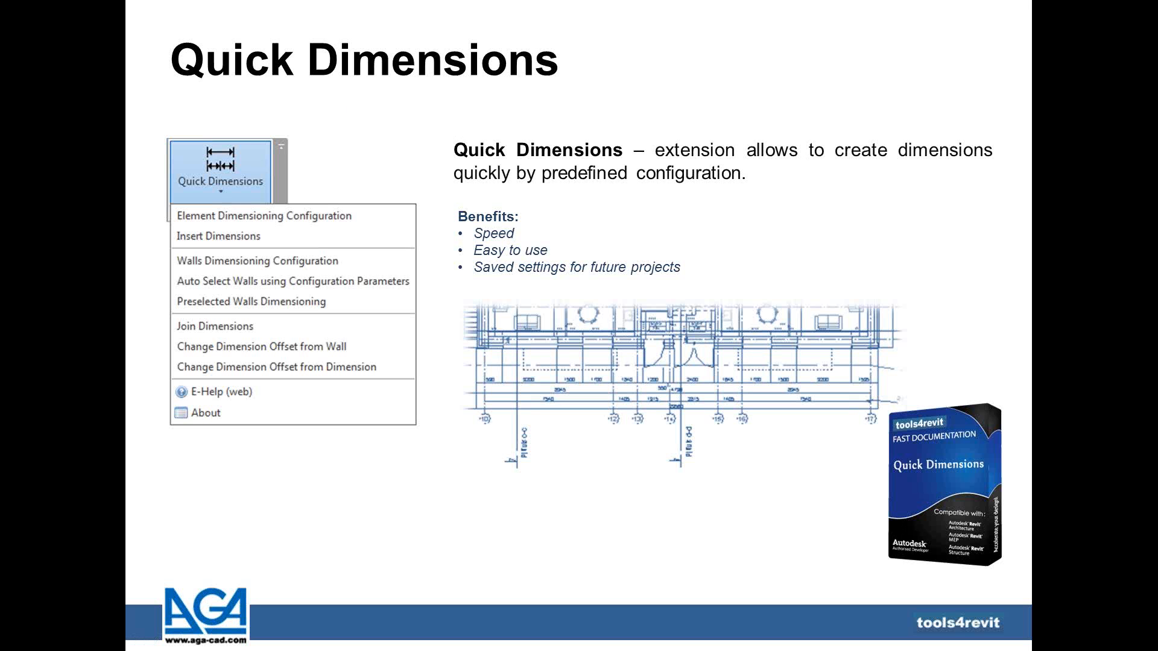
Step: Switch back to Revit and place the Quick Dimensions tool beside Sort Mark in the floating tool group
key(alt+Tab)
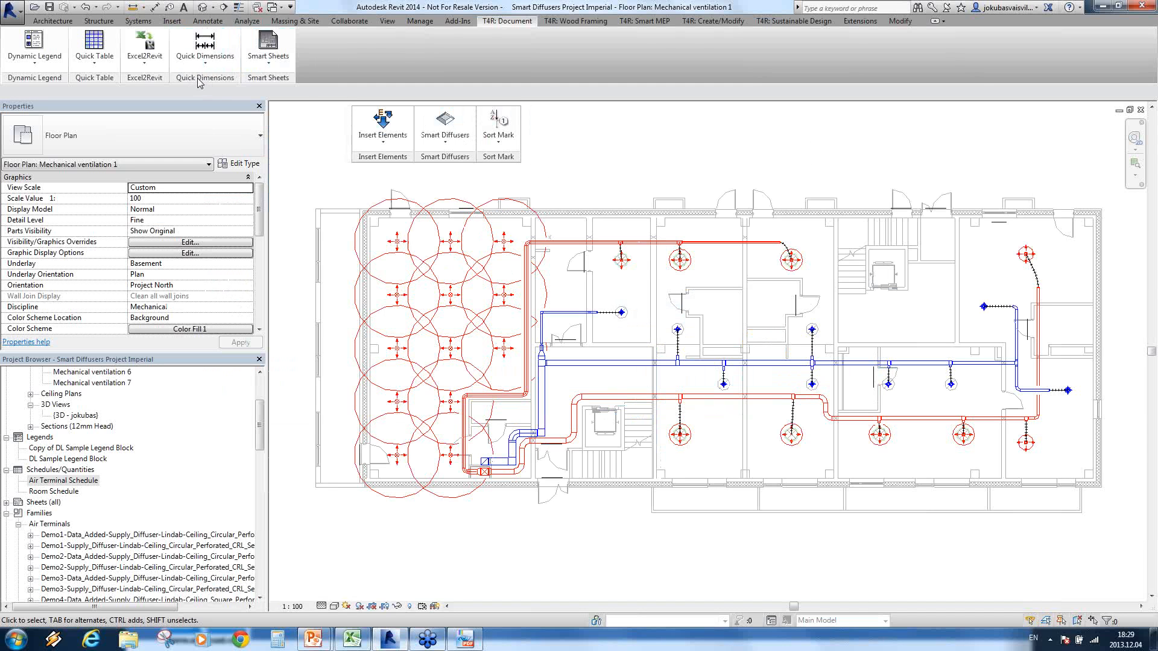
drag(199, 83, 530, 160)
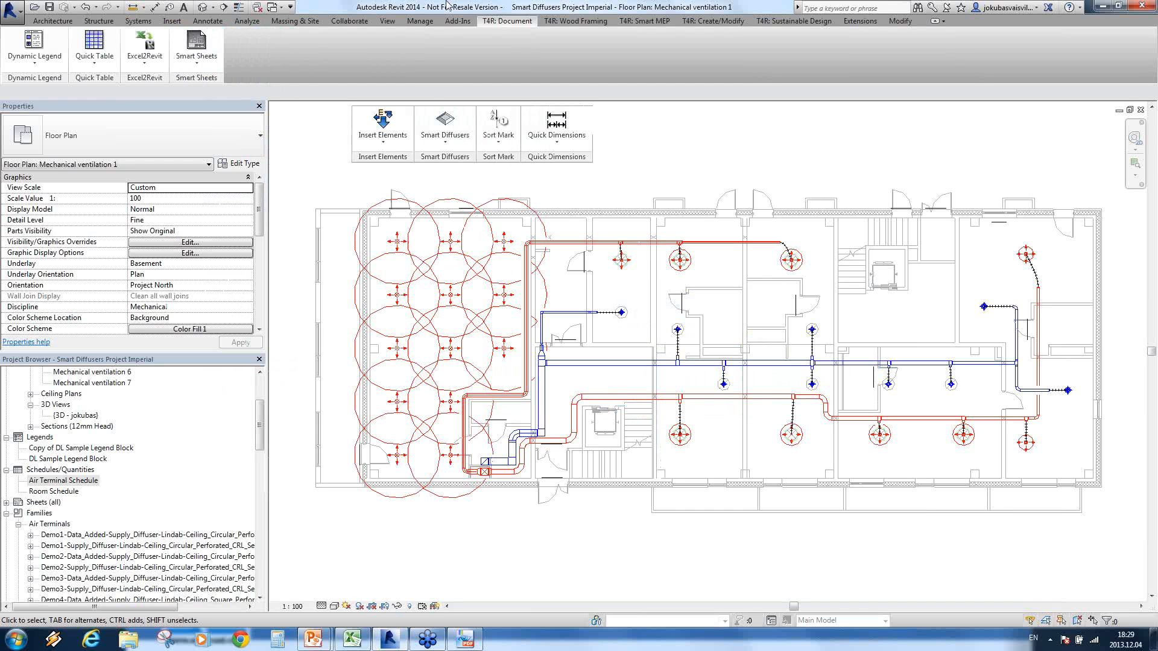
Step: Insert a vertical dimension string through the middle rooms, from the upper exterior wall to the lower supply duct, using the Walls&Ducts configuration
click(562, 149)
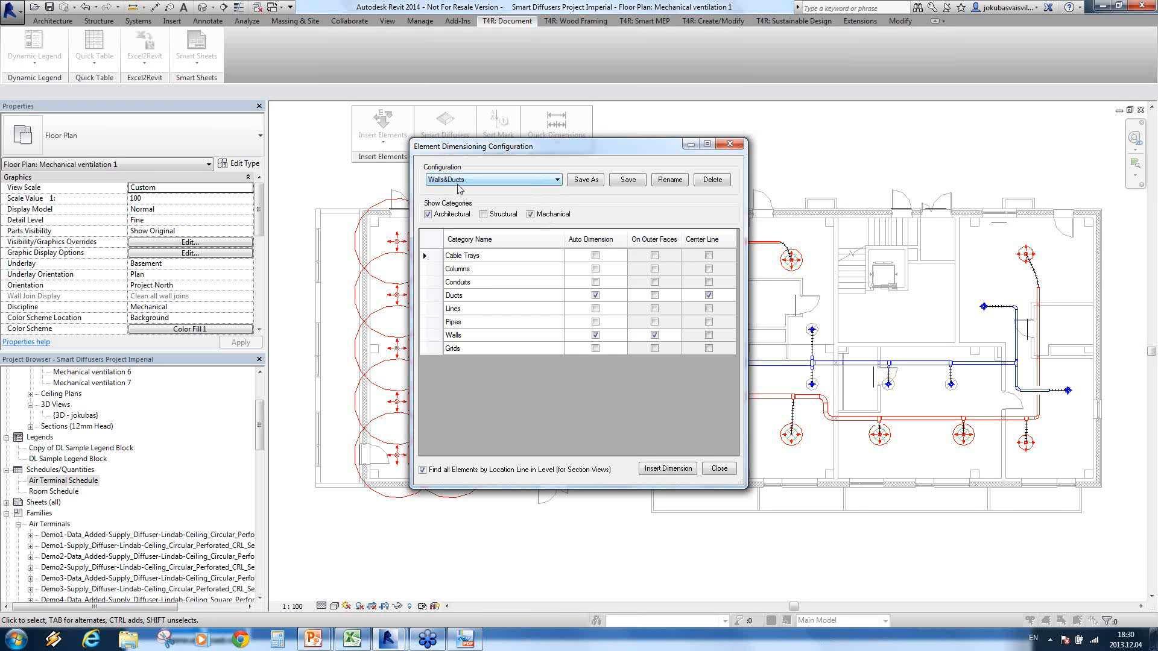
click(428, 214)
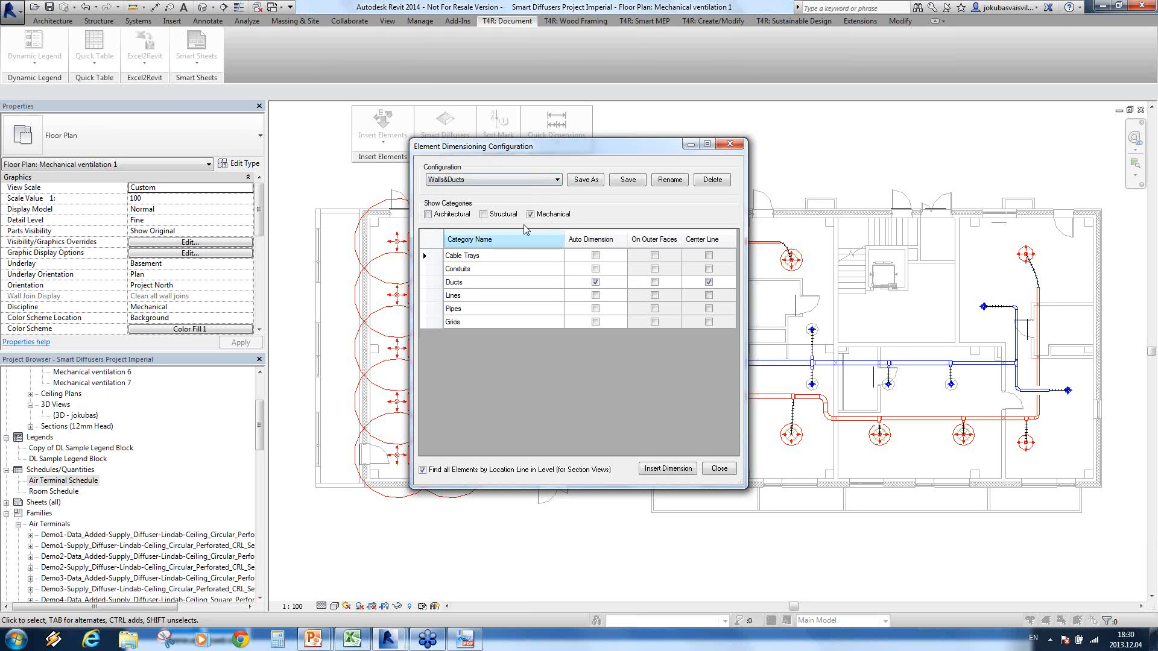
click(428, 214)
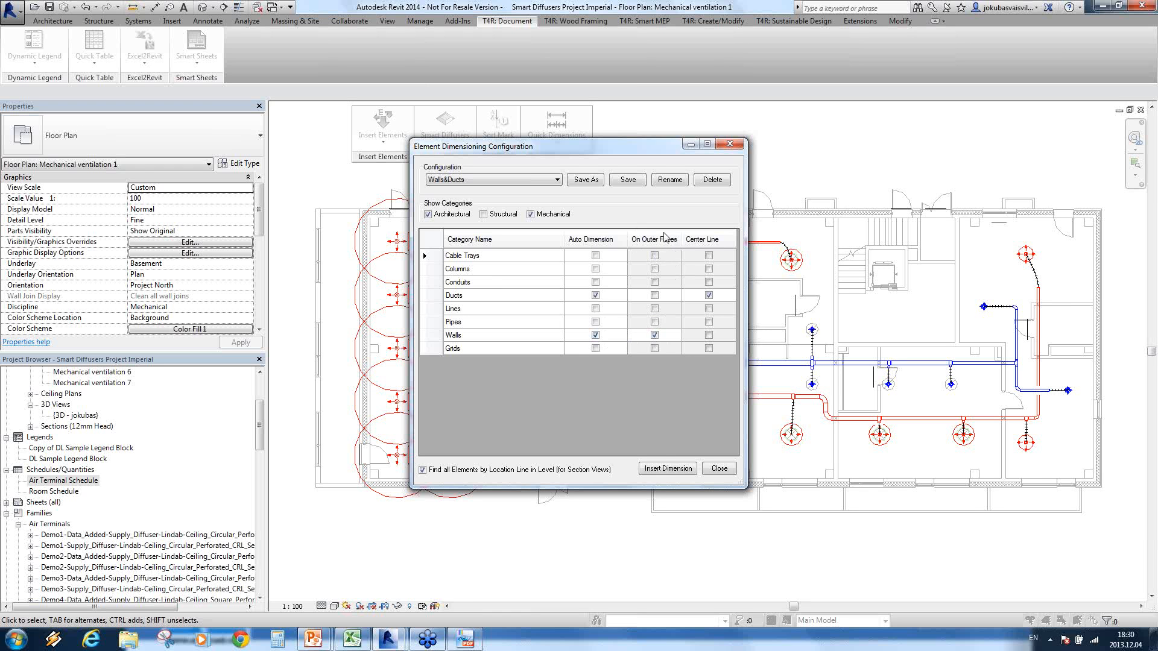
click(666, 471)
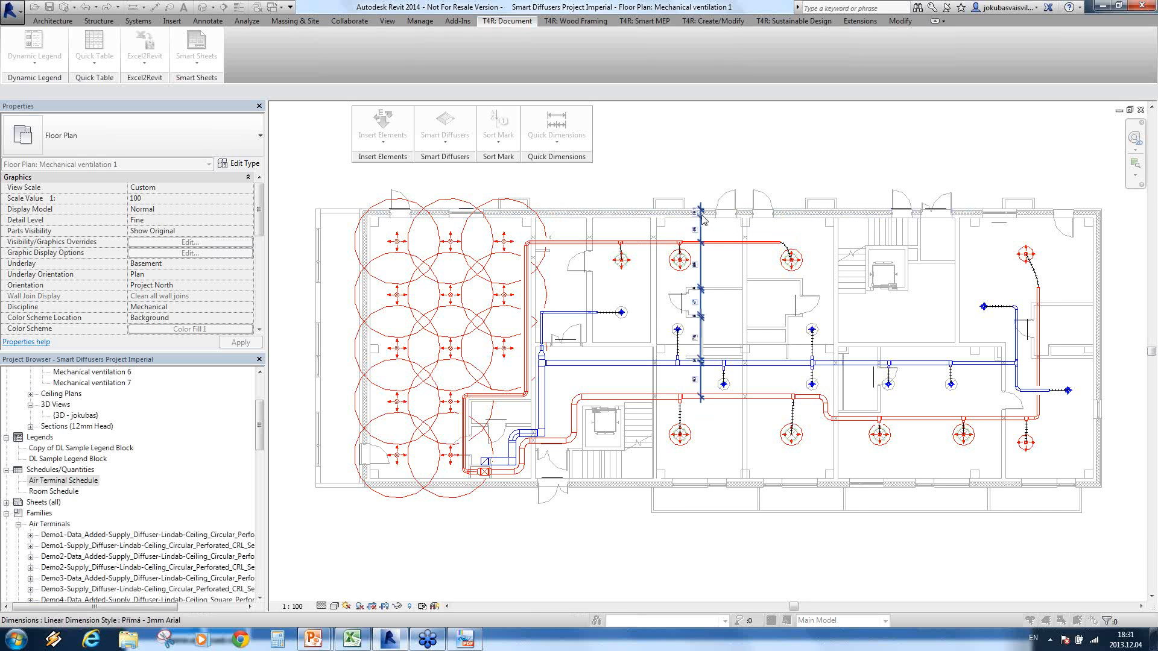
scroll(698, 395, up, 5)
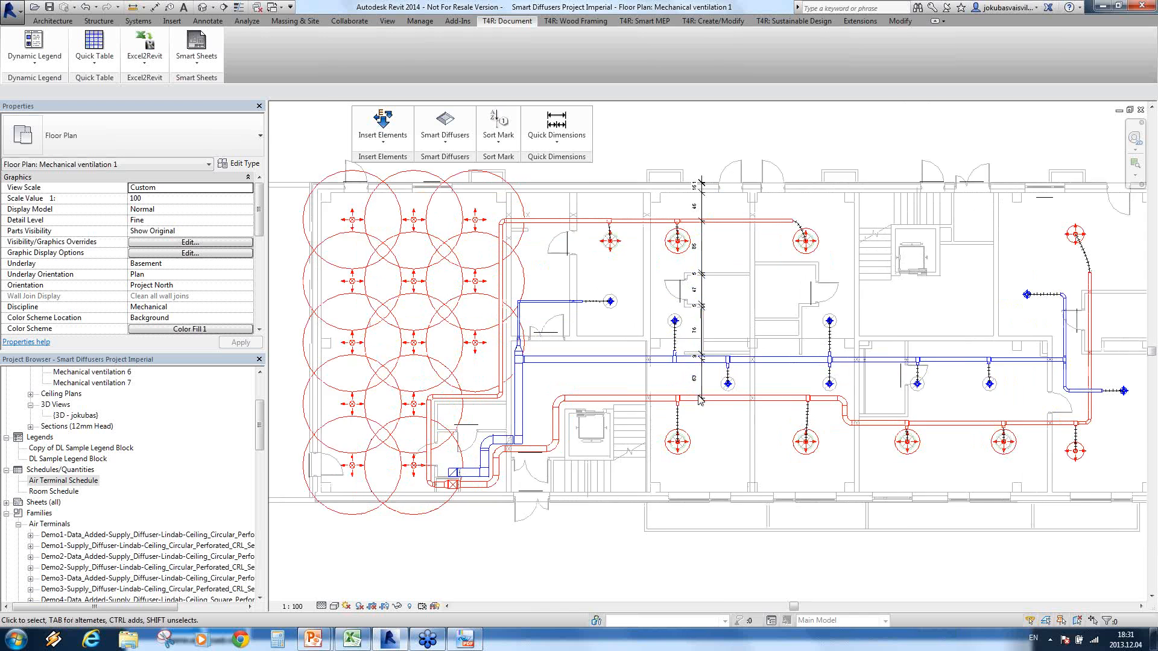
middle_drag(732, 271, 743, 287)
scroll(778, 354, down, 4)
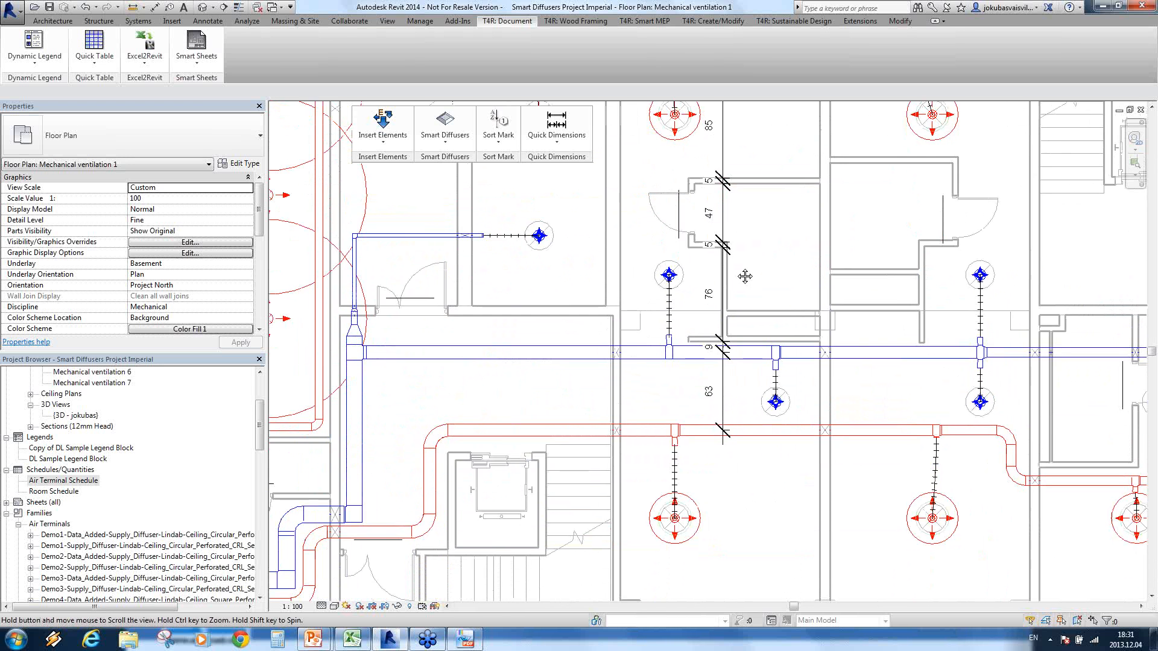
scroll(778, 354, down, 2)
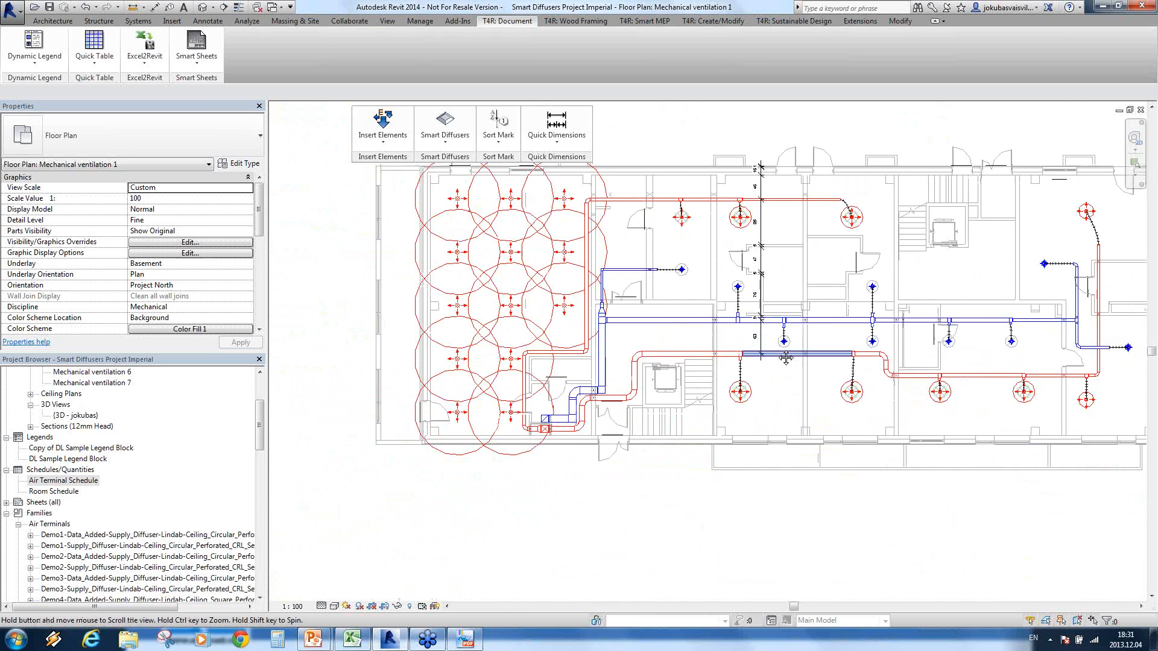
Step: Insert a second vertical Quick Dimensions string near the building's right end, from the upper exterior wall to the lower supply duct
click(558, 145)
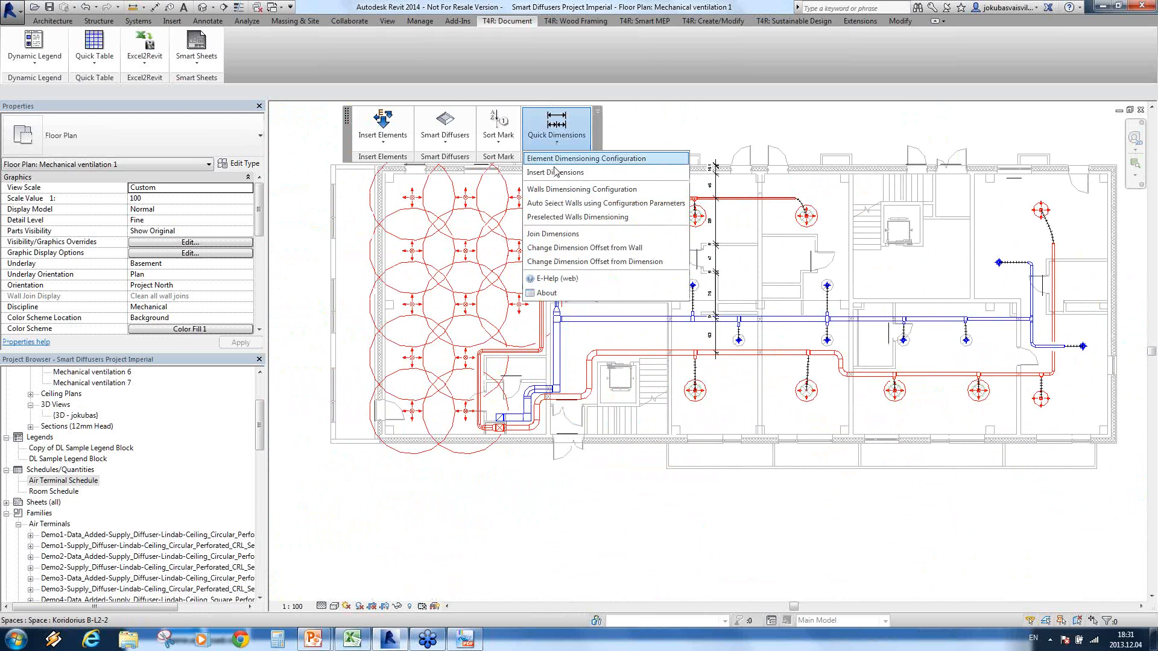
click(573, 171)
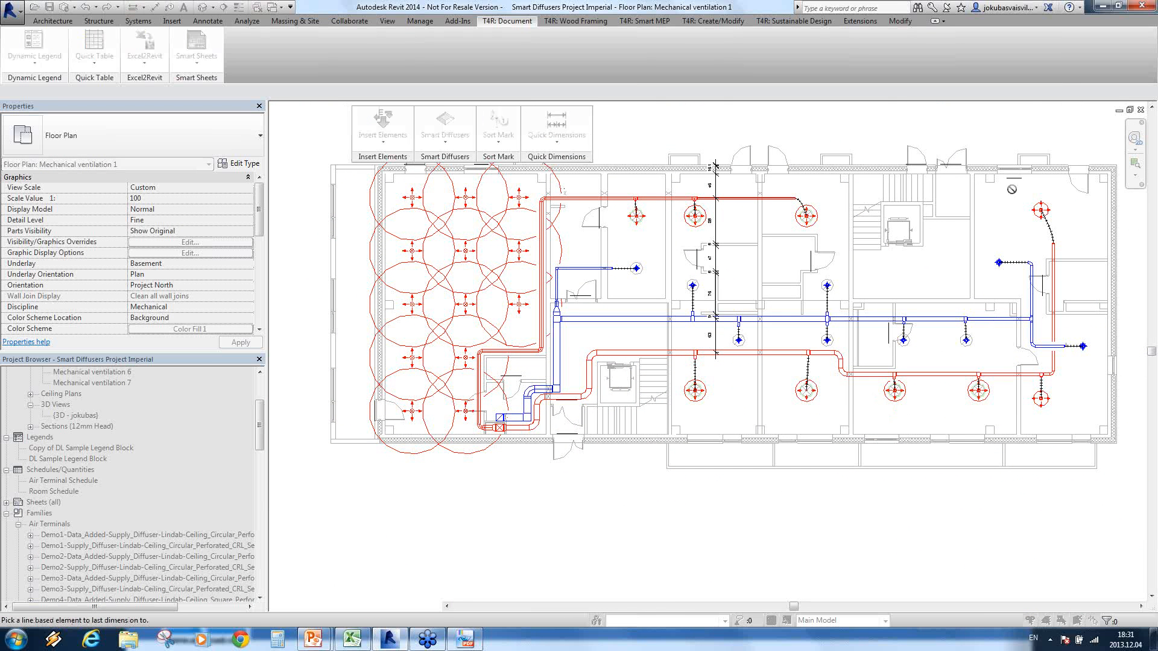
click(1013, 171)
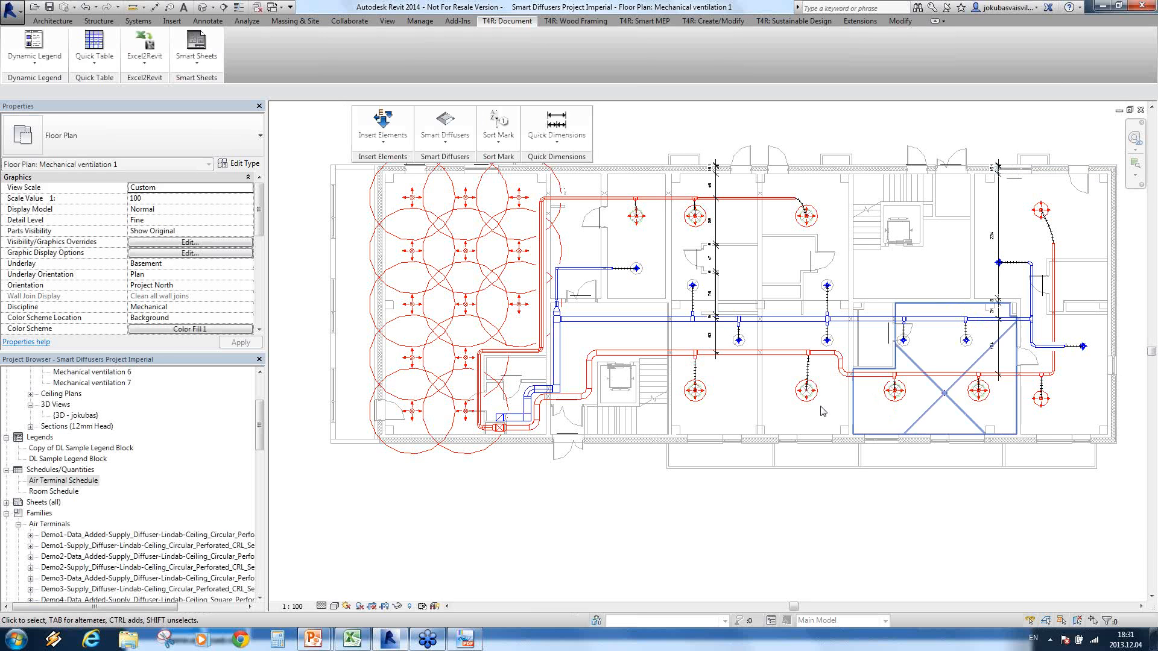
Step: Insert a horizontal Quick Dimensions string along the central corridor, from the wall beside the large diffuser room to the right exterior wall
click(557, 144)
click(548, 190)
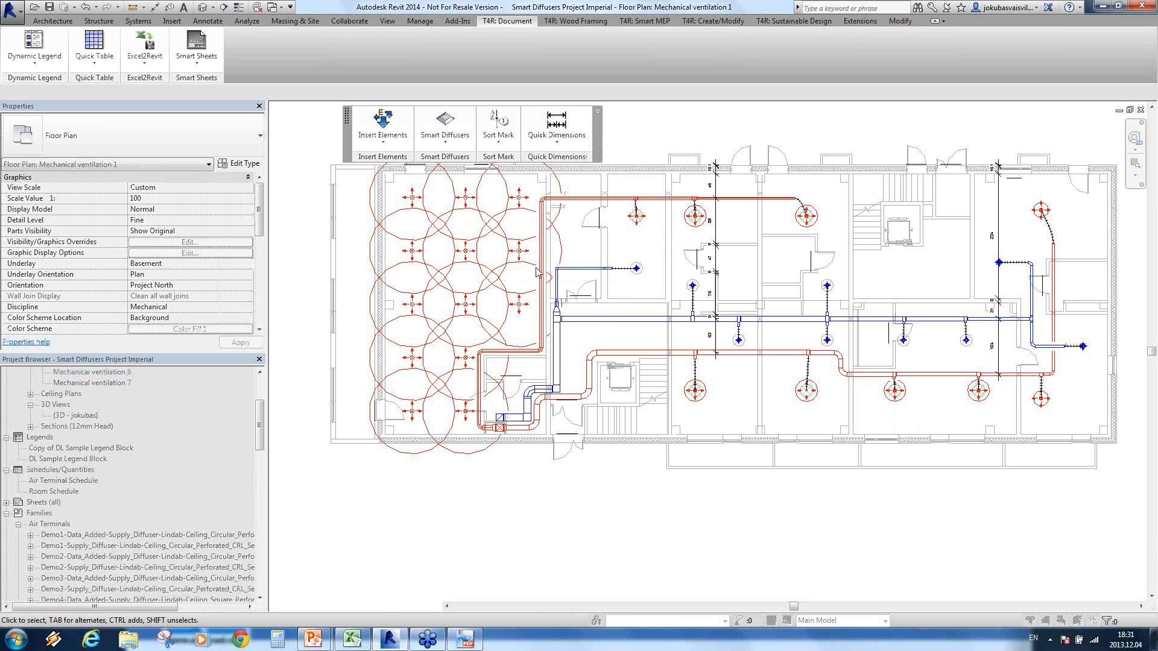
click(1113, 337)
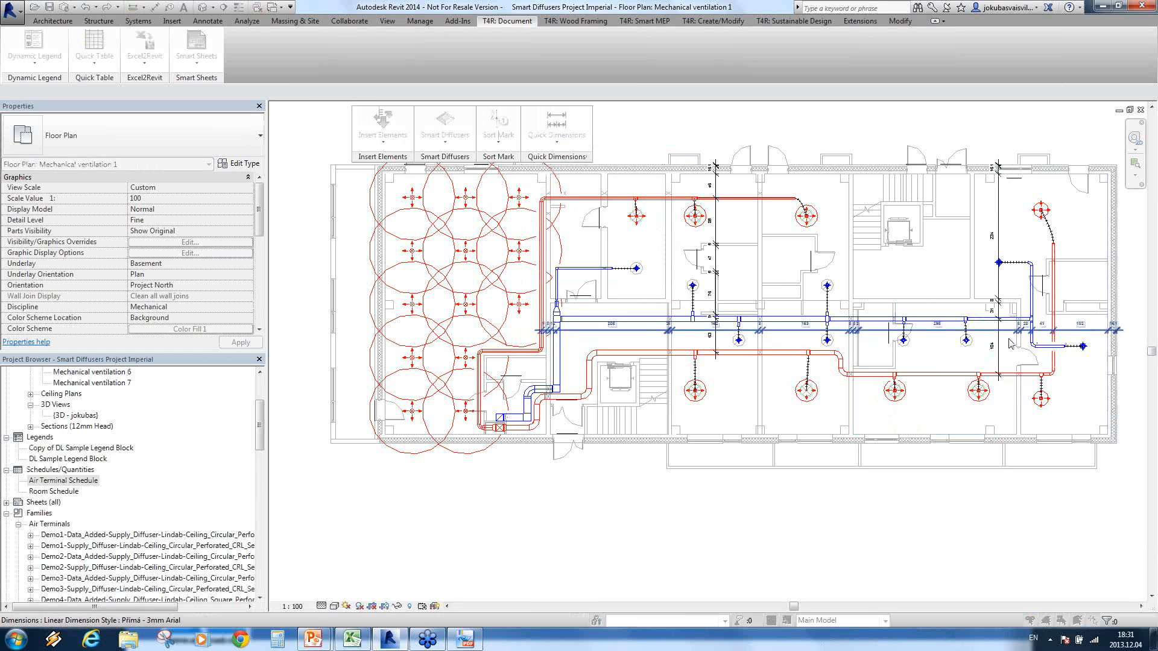
scroll(548, 336, up, 4)
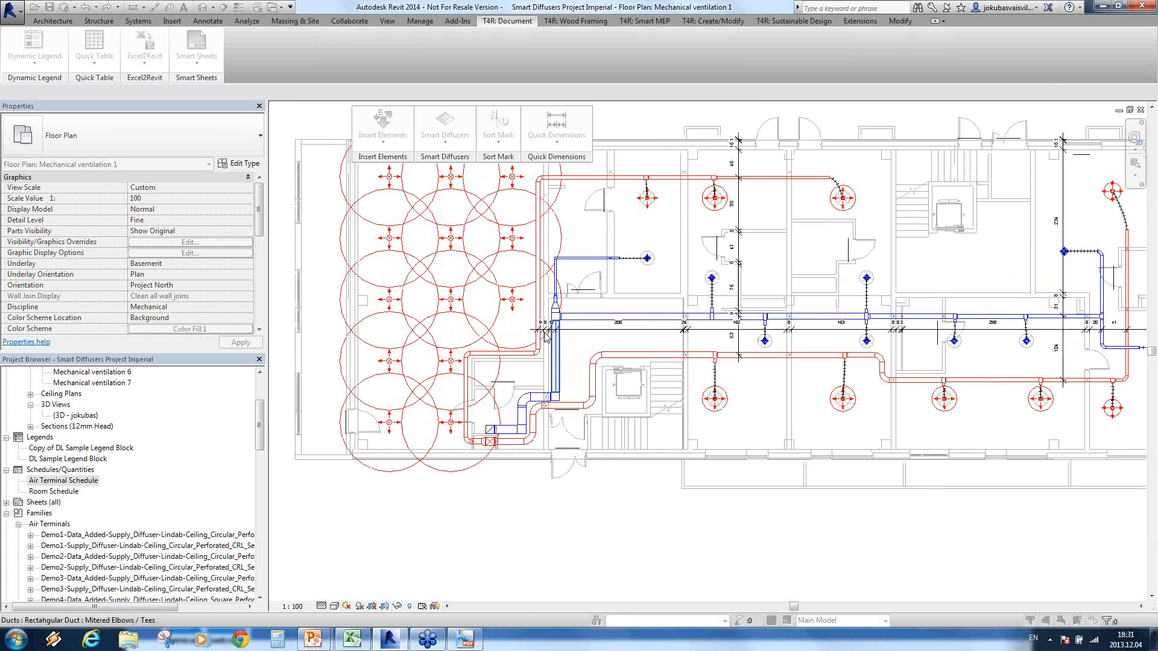
scroll(944, 340, down, 5)
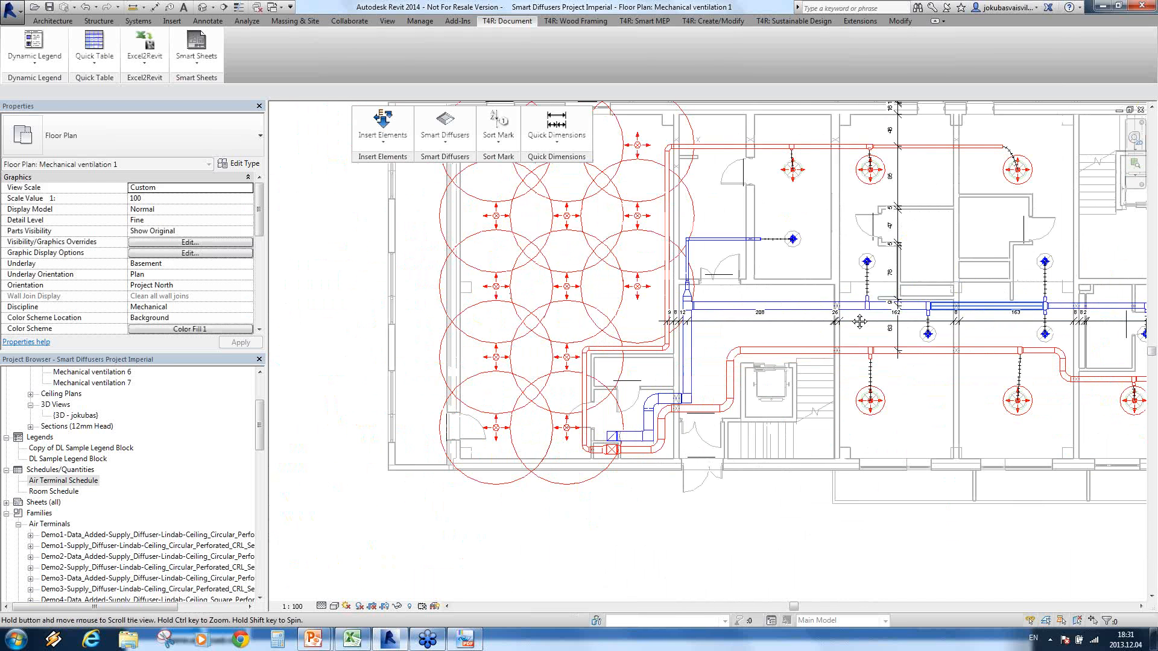
middle_drag(724, 354, 693, 393)
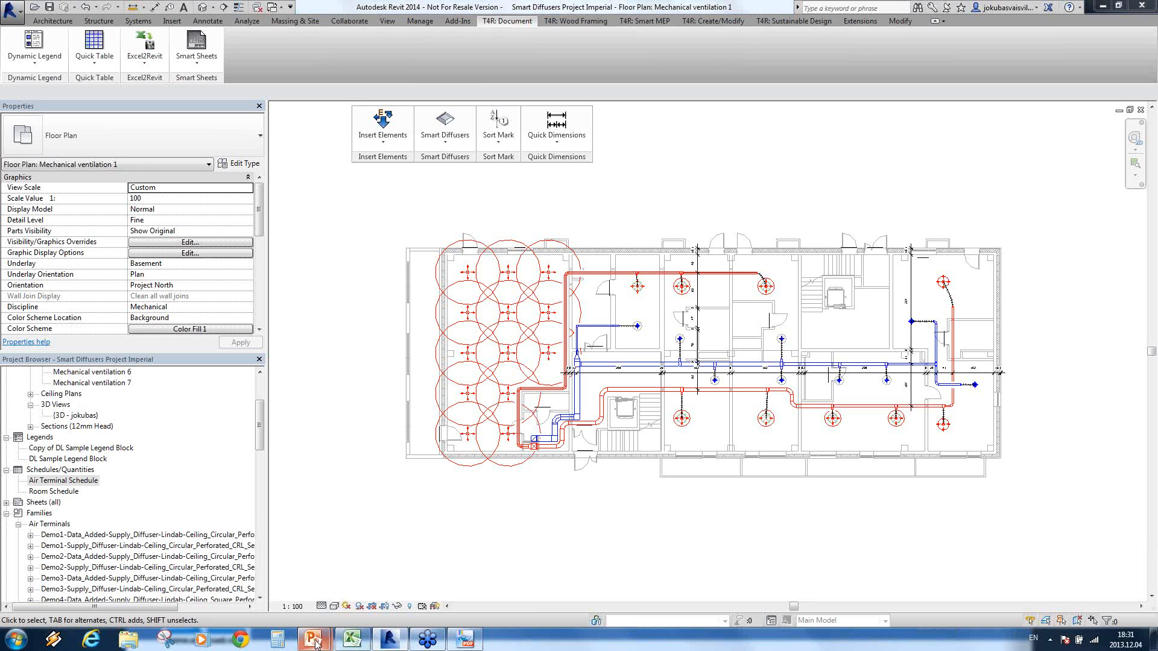
Step: Switch to the PowerPoint slide show at the Quick Dimensions slide
mouse_move(313, 640)
click(380, 573)
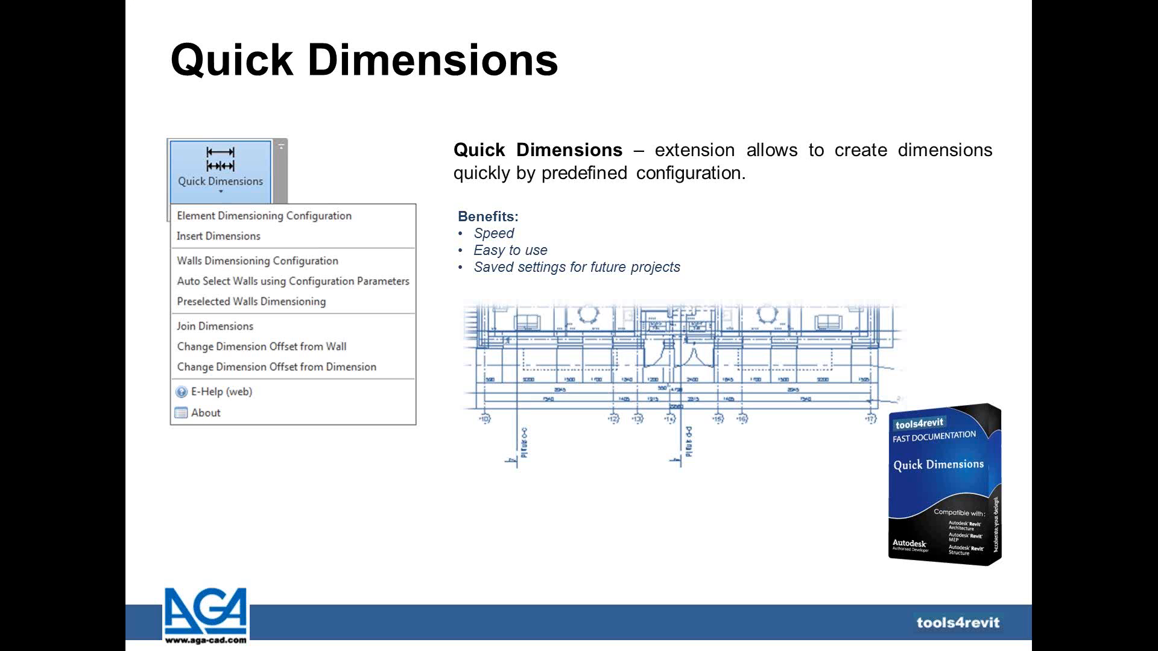
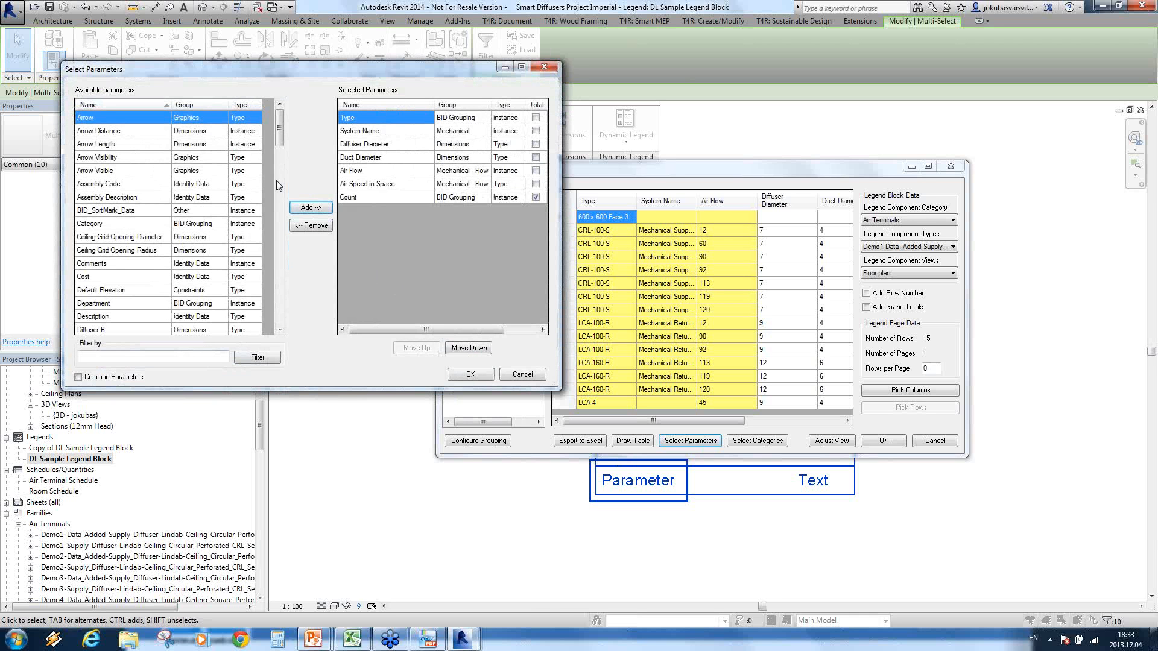
Step: Accept Type, System Name, Diffuser Diameter, Duct Diameter, Air Flow, Air Speed in Space and Count as the legend parameters
mouse_move(277, 126)
mouse_down()
mouse_move(282, 294)
mouse_move(269, 123)
mouse_up()
mouse_move(425, 329)
mouse_down()
mouse_move(450, 330)
mouse_move(422, 327)
mouse_up()
click(470, 374)
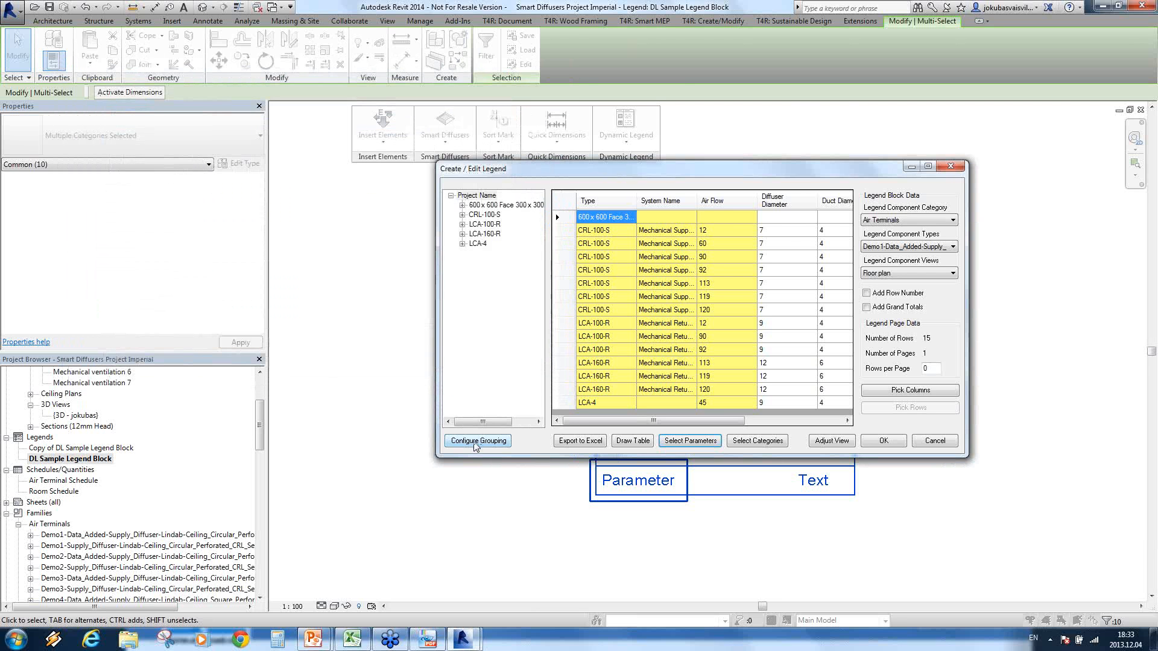
Step: Try adding Diffuser Diameter, Duct Diameter and Air Speed in Space to the legend grouping, and exclude them again
click(476, 440)
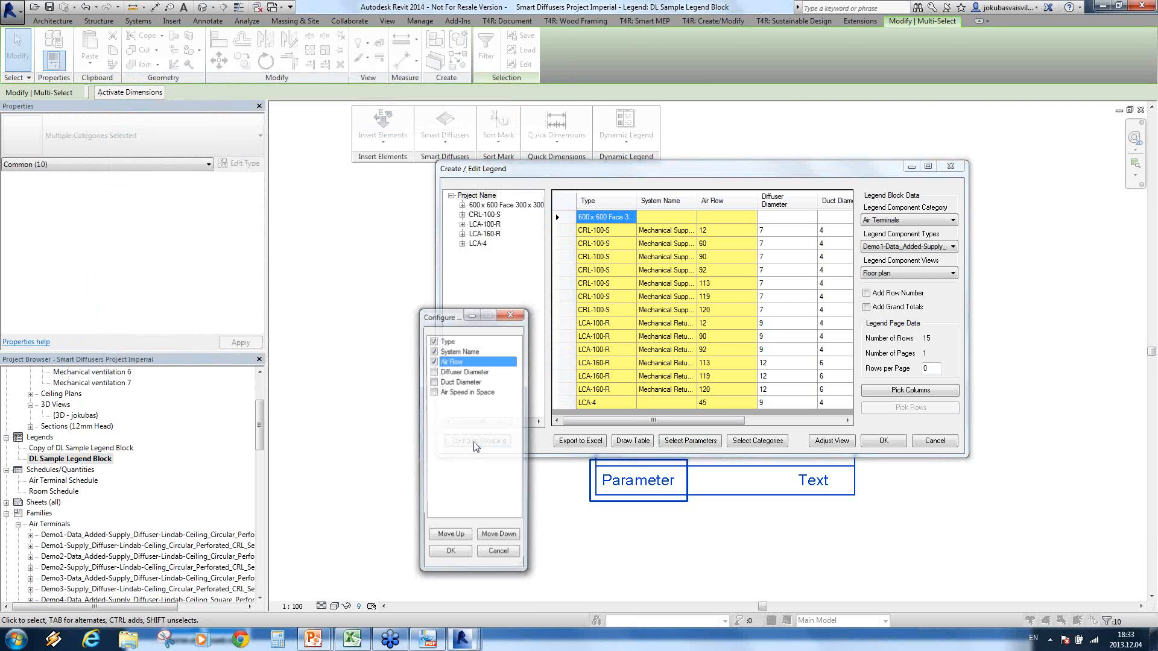
click(436, 372)
click(435, 382)
click(435, 393)
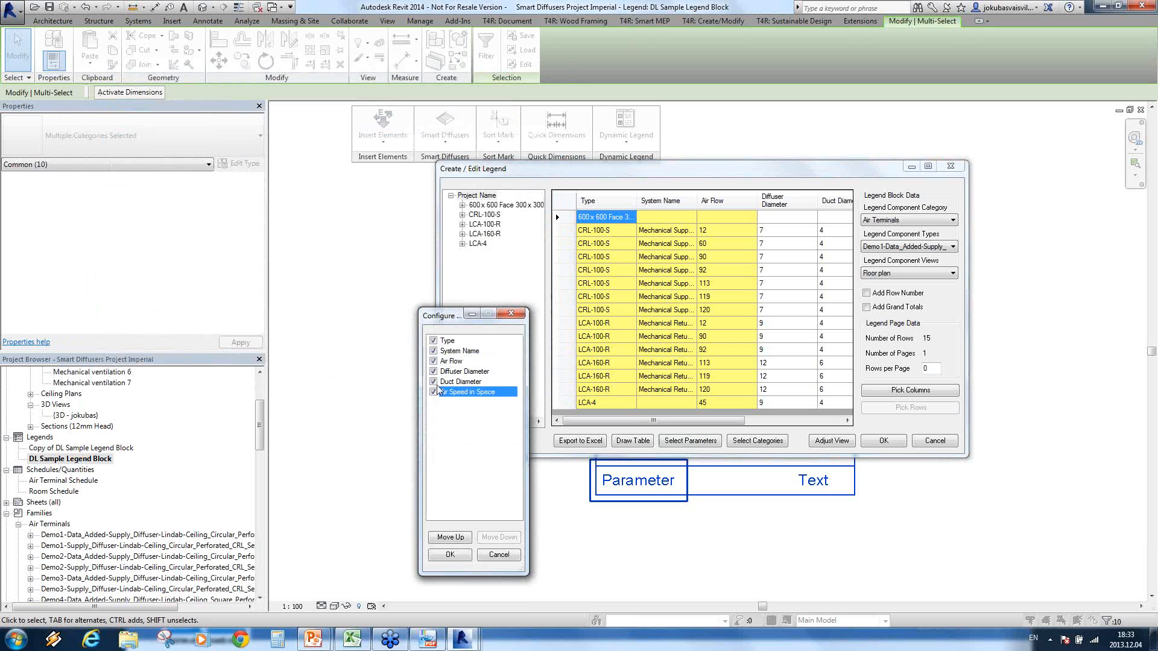
click(435, 383)
click(435, 371)
click(436, 389)
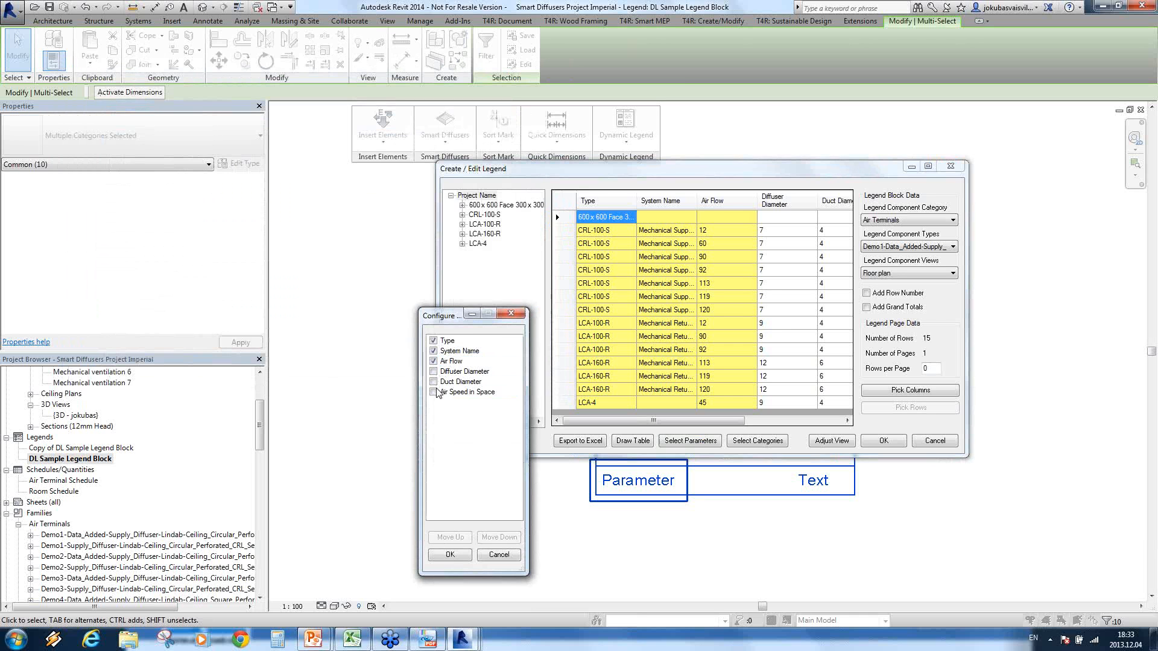
click(449, 554)
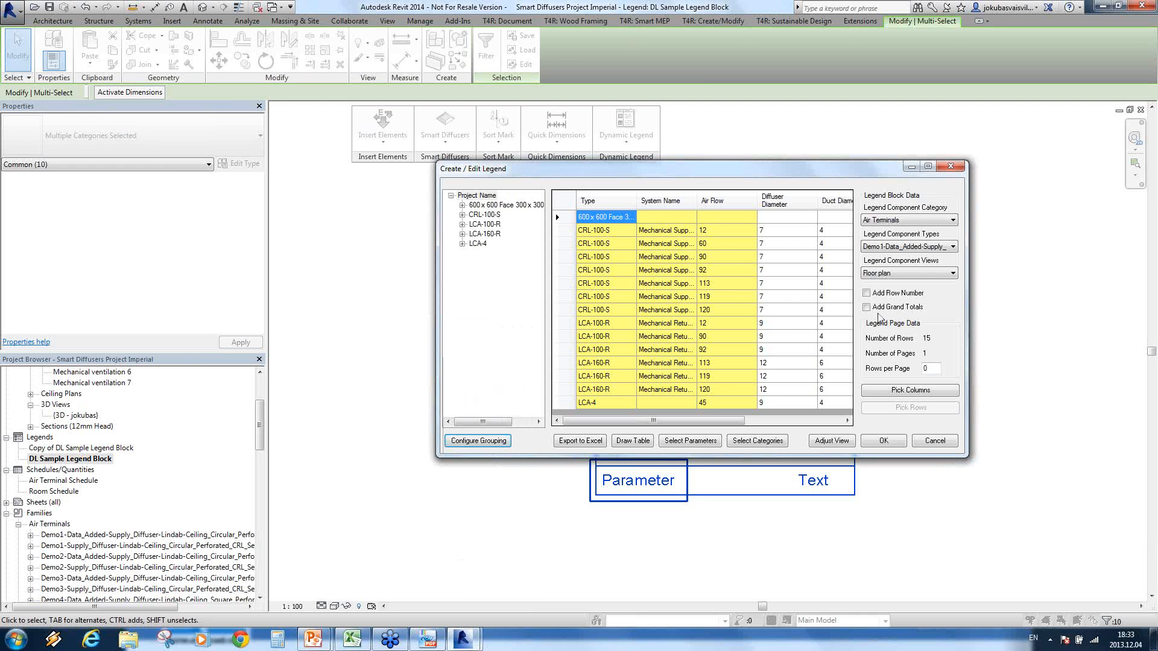
Step: Pick the Parameter and Text row of the sample legend block as the pattern for the legend columns
click(935, 396)
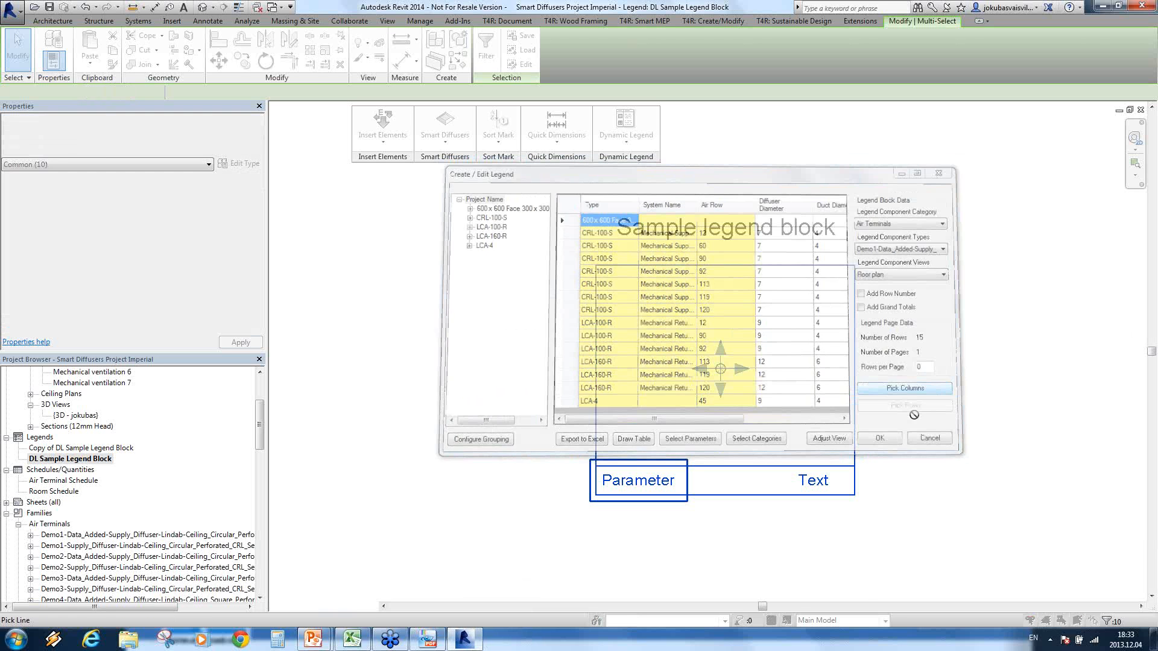
drag(572, 481, 574, 479)
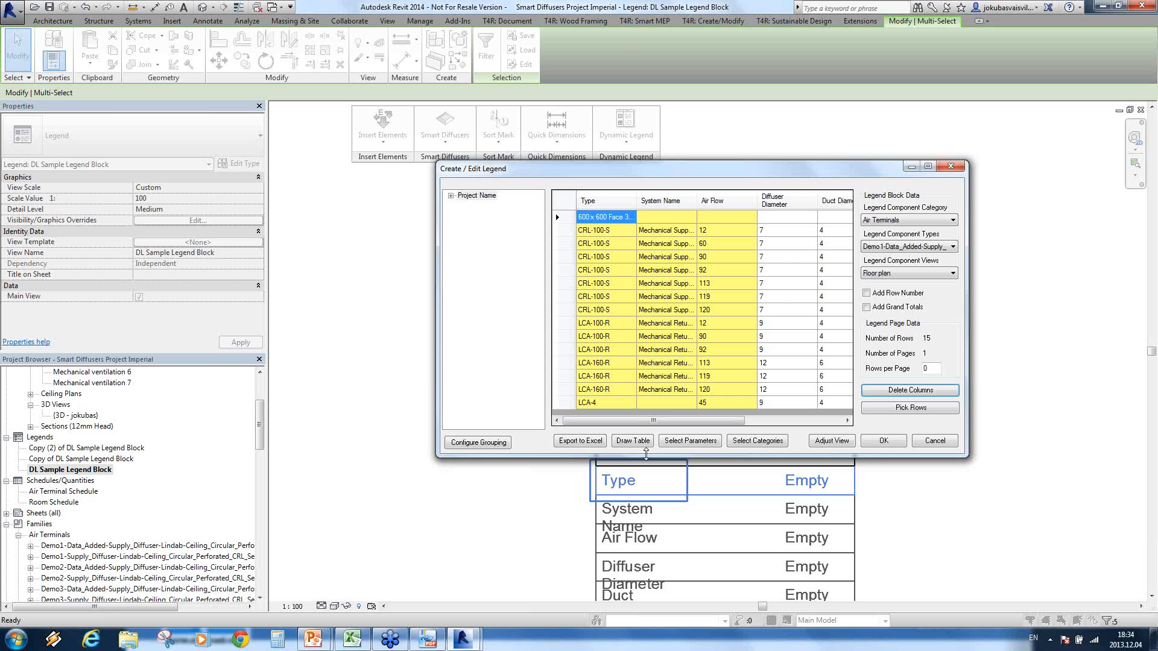
right_click(713, 256)
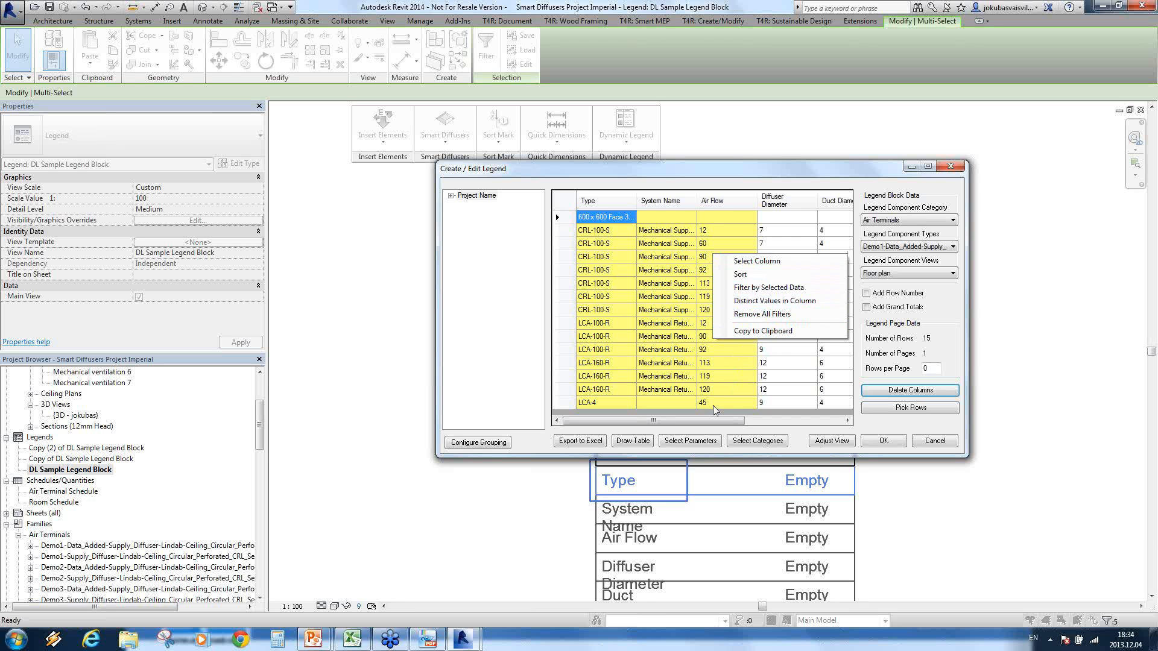
click(708, 422)
drag(708, 423, 674, 433)
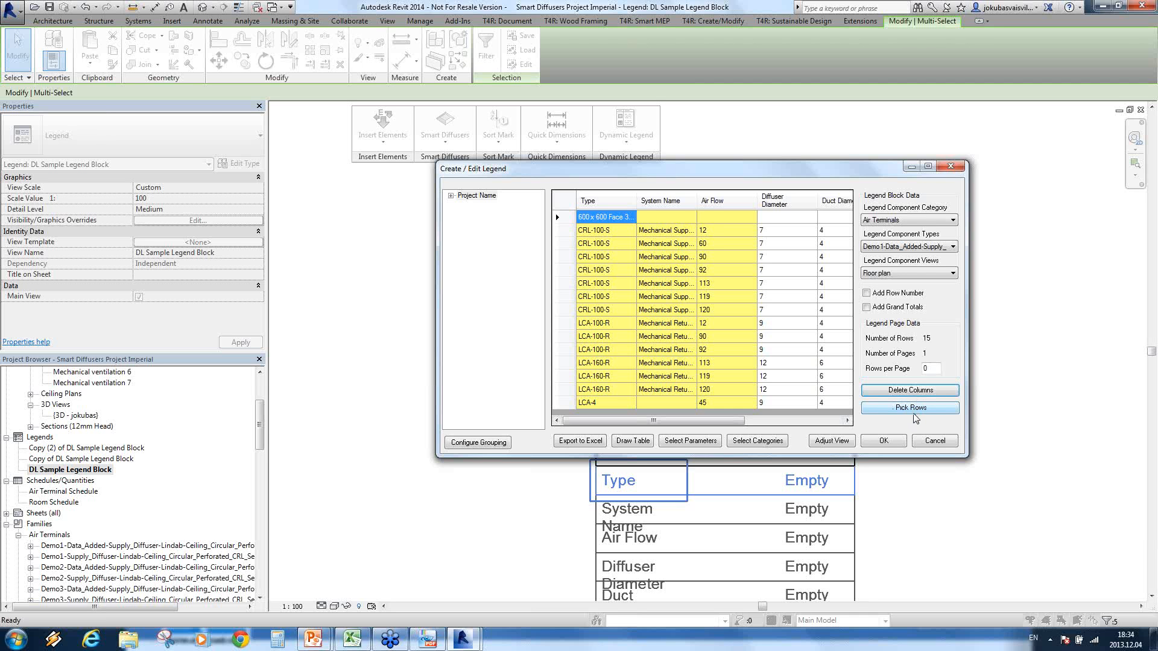
Step: Pick the entire sample legend block as the pattern for the legend rows and accept the generated air terminal legend
click(914, 415)
scroll(841, 395, down, 3)
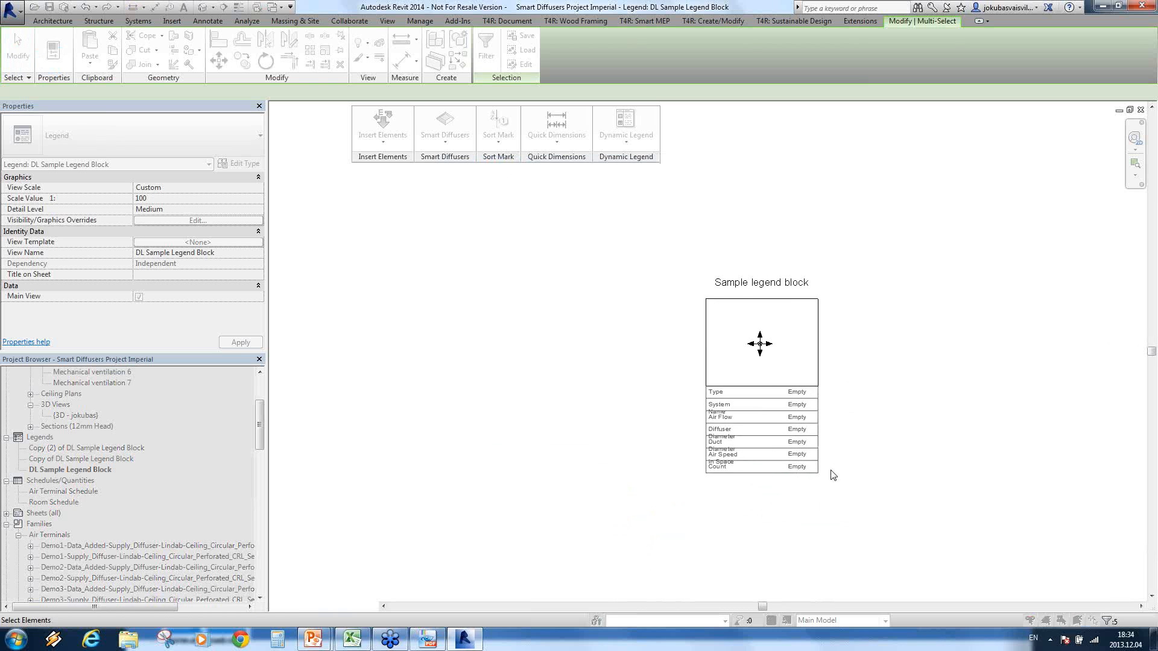
drag(830, 496, 688, 297)
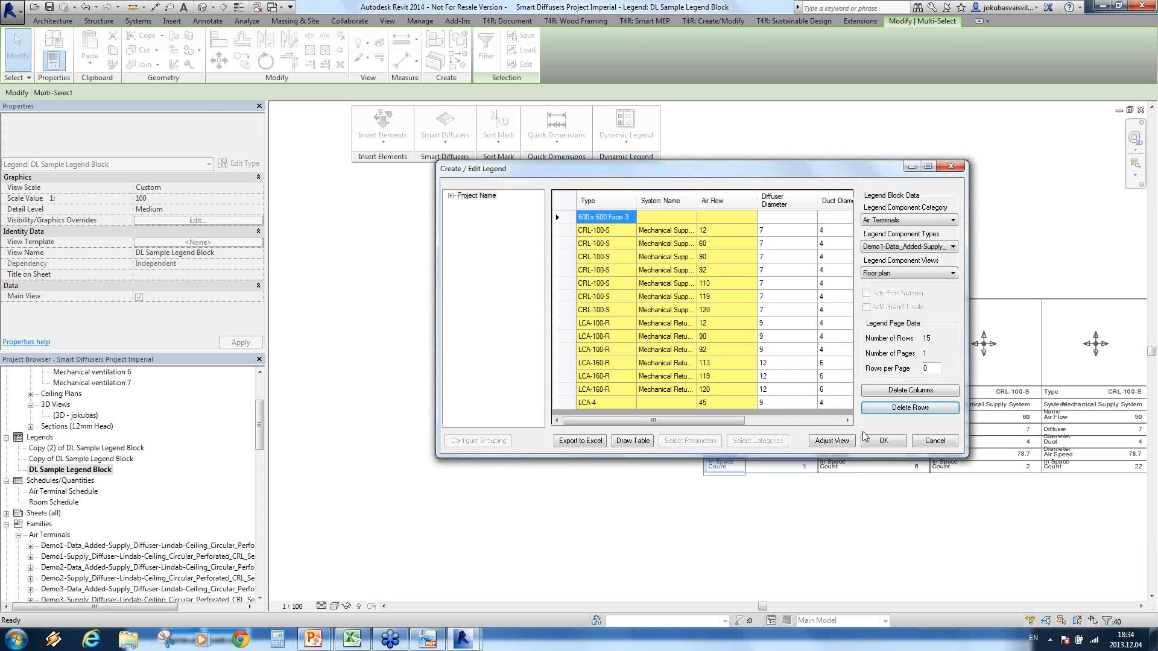
click(888, 444)
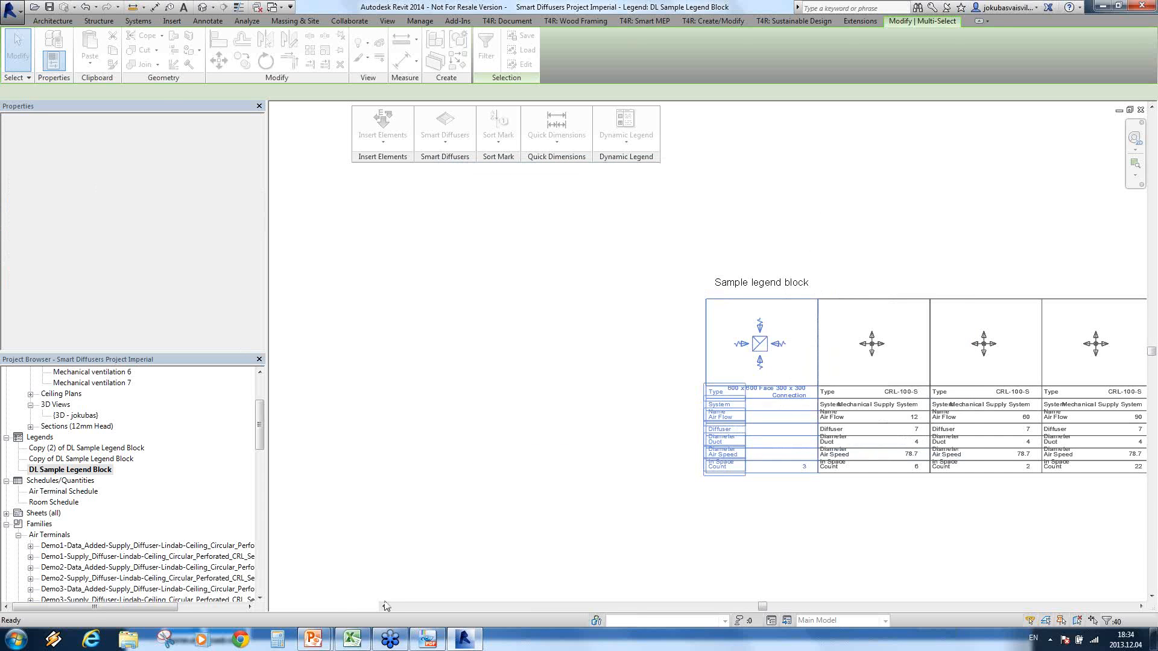
Step: Set the scale of the DL Sample Legend Block view to 3/16" = 1'-0" and deselect the legend elements
click(294, 606)
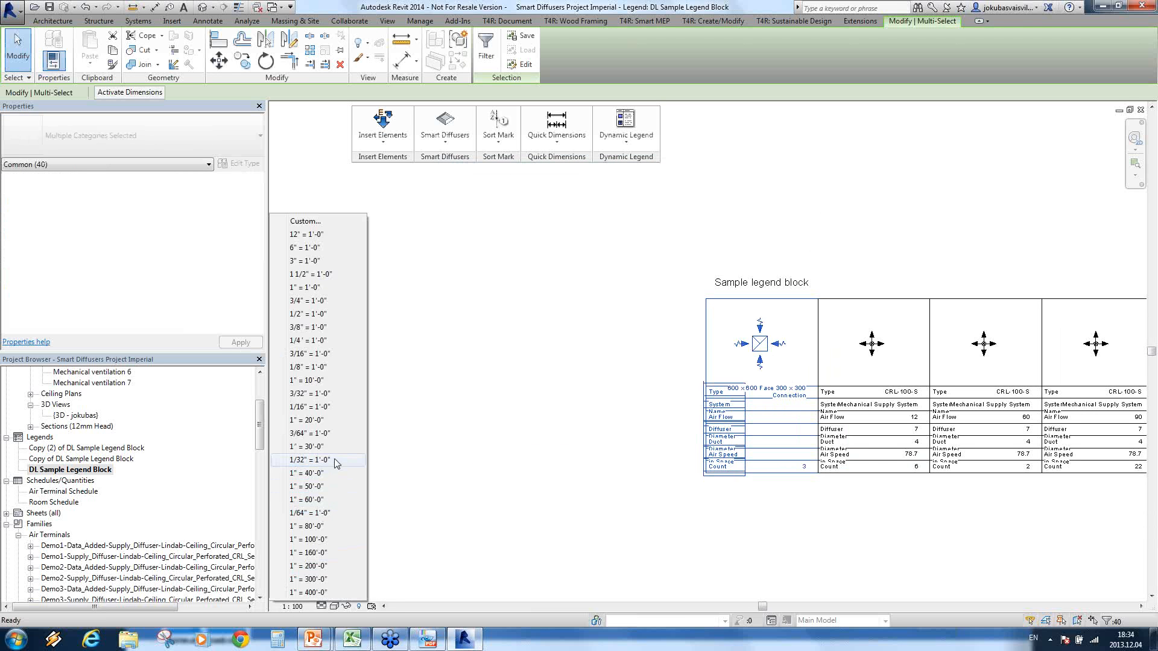
click(319, 356)
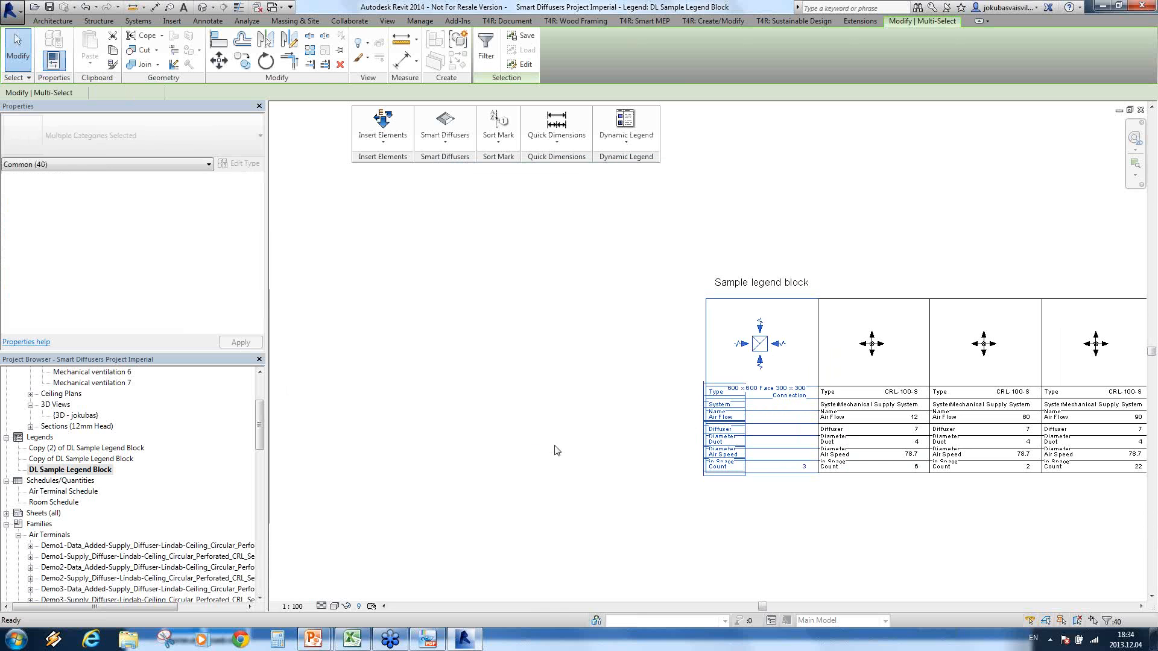
click(711, 499)
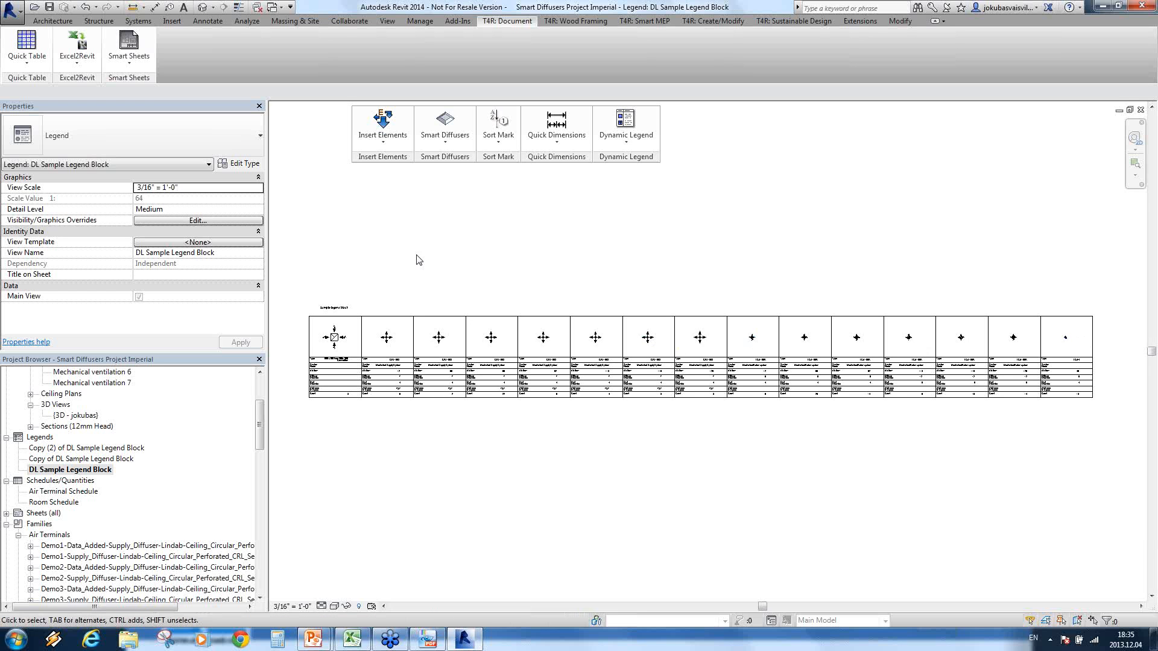
scroll(369, 355, up, 4)
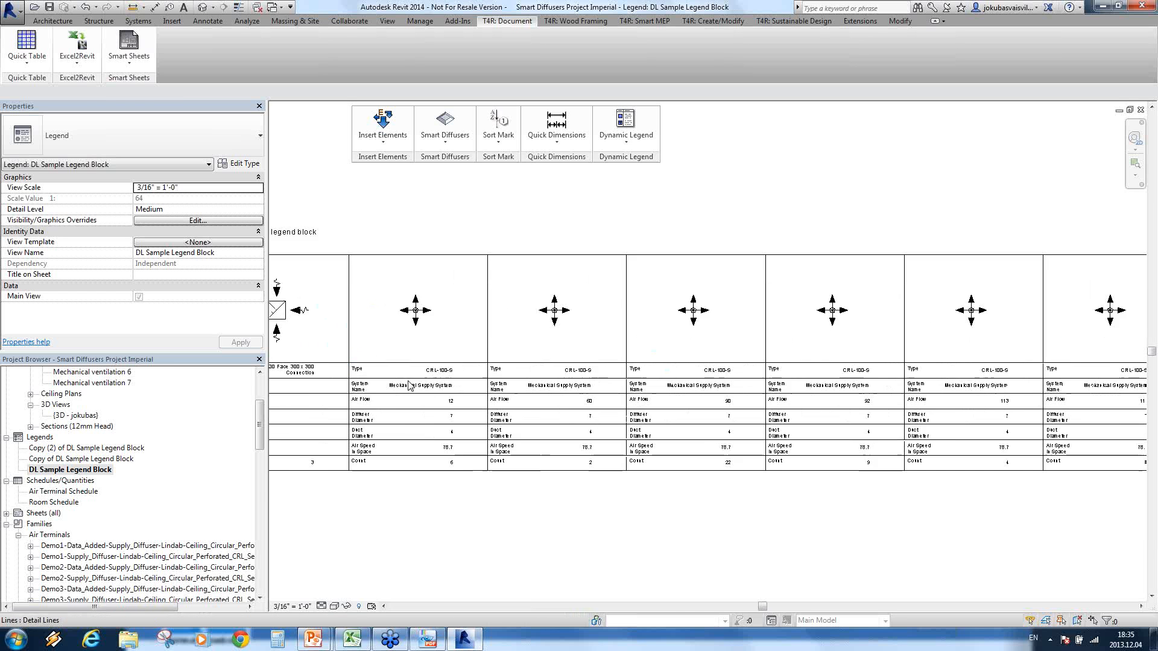
scroll(410, 386, up, 3)
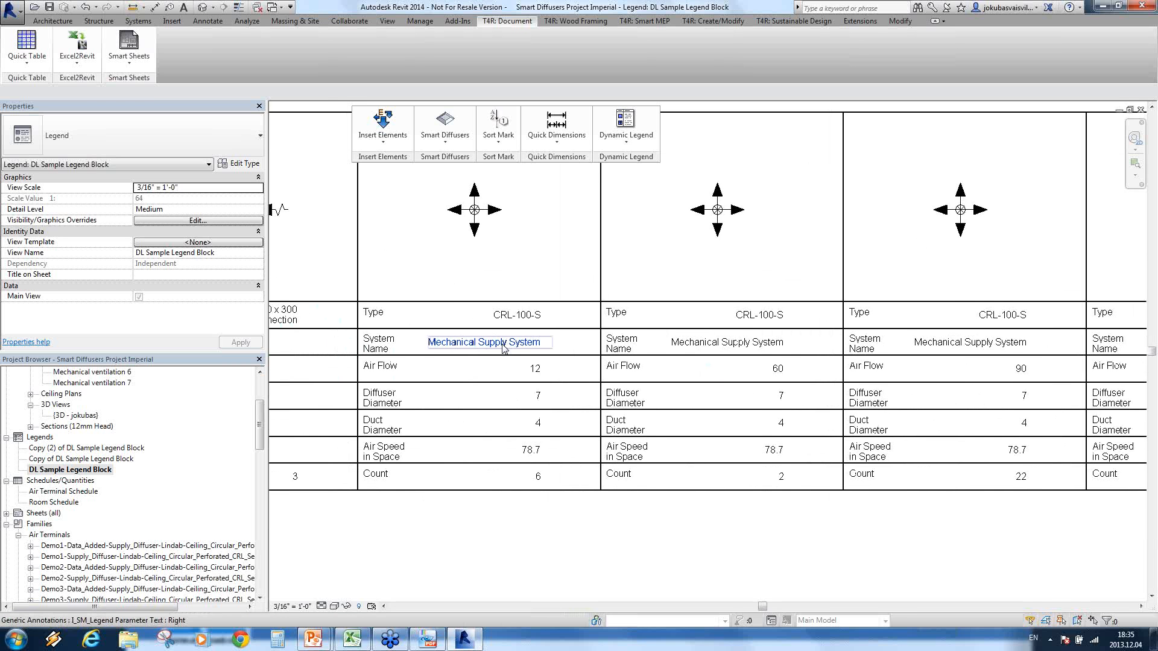
middle_drag(489, 348, 458, 336)
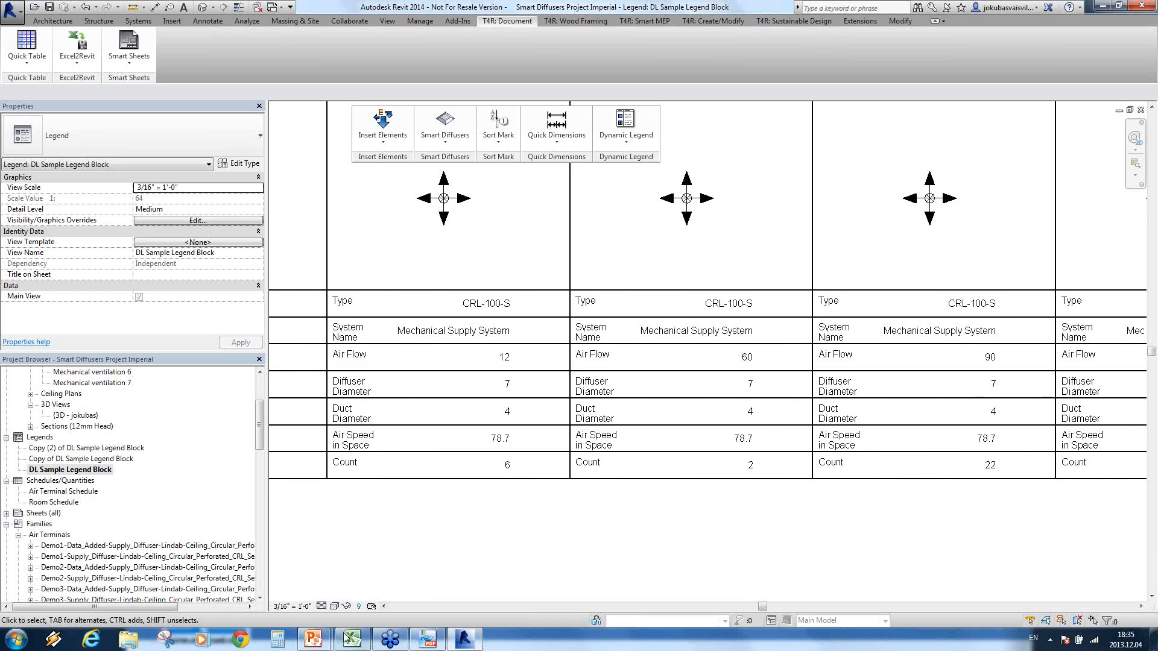
Step: Switch to the PowerPoint slide show and advance from the Dynamic Legend slide to the Excel2Revit slide
mouse_move(342, 640)
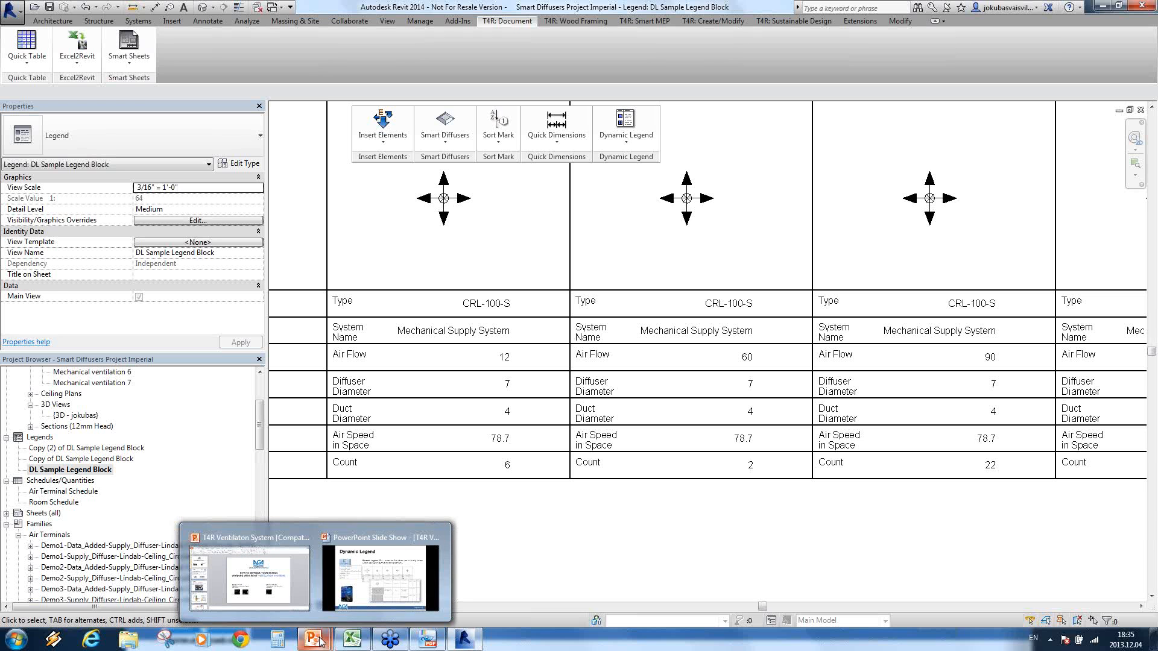
click(395, 580)
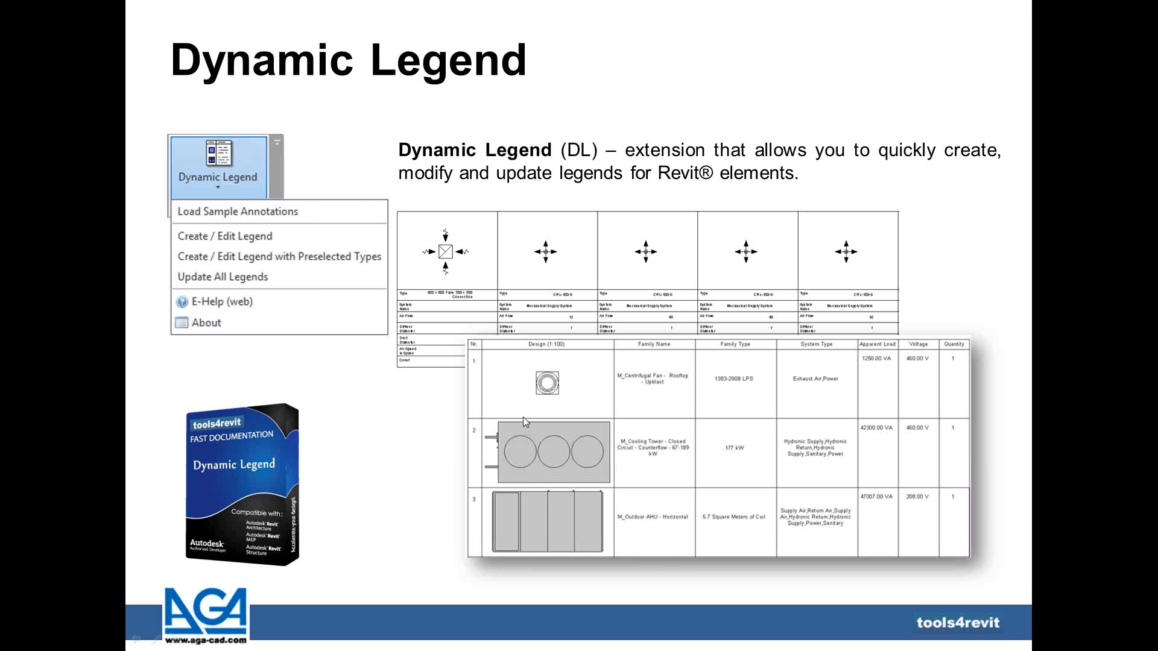
click(523, 417)
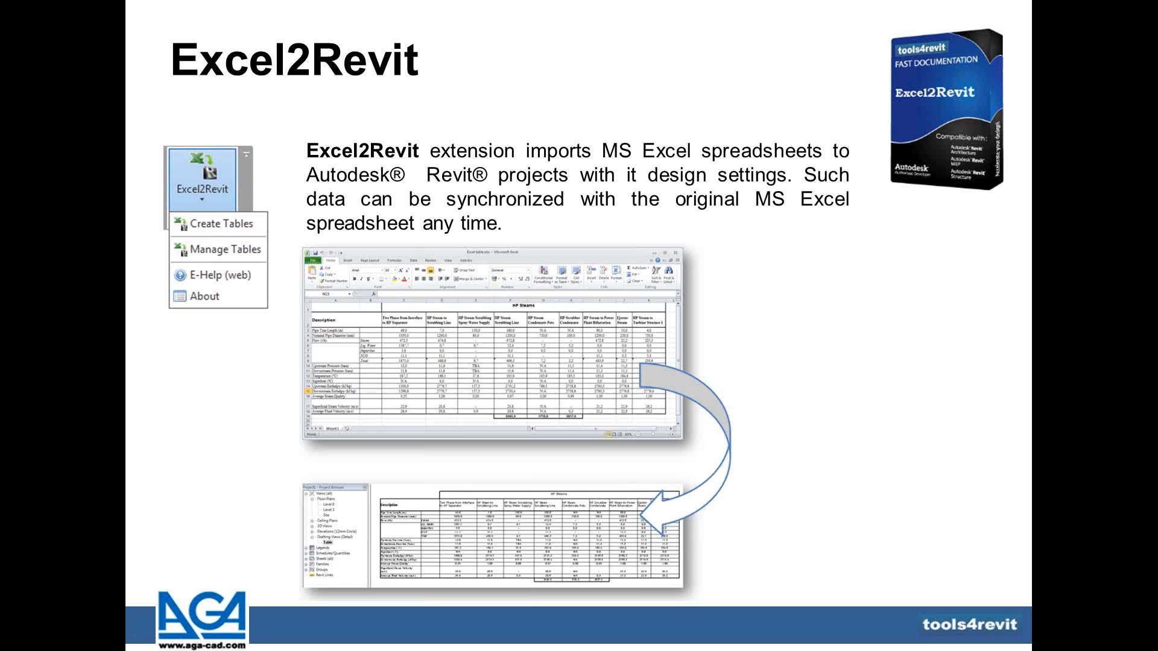
Step: Switch to Excel to view the Balancing worksheet's pressure drop table, and return to Revit
key(alt+Tab)
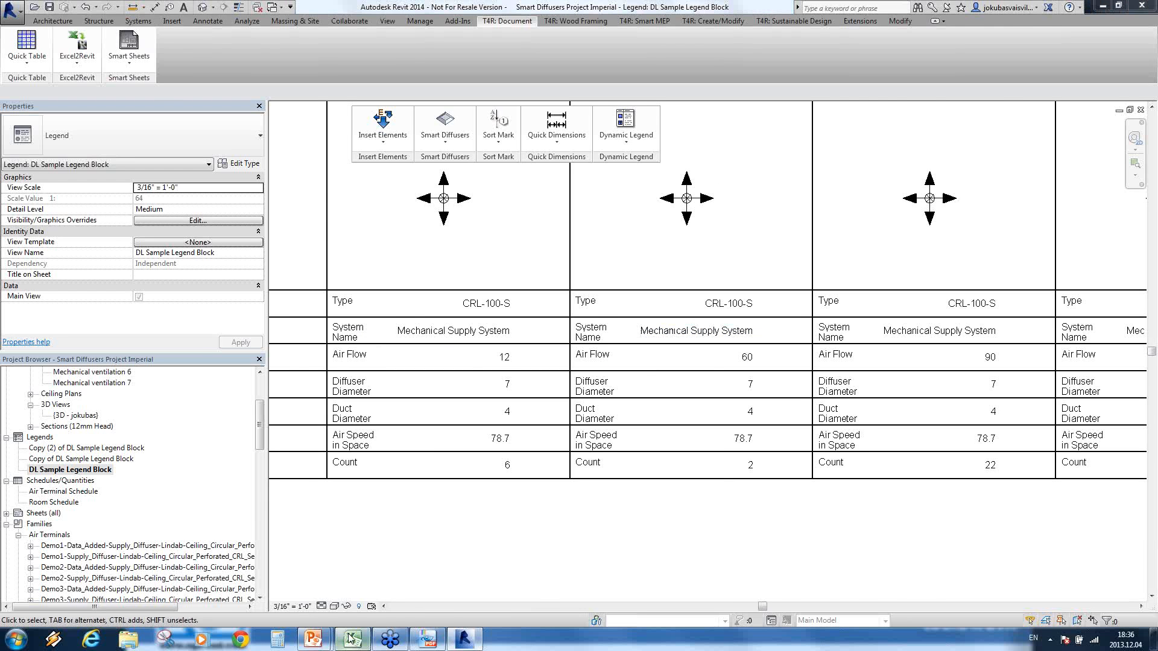
click(351, 639)
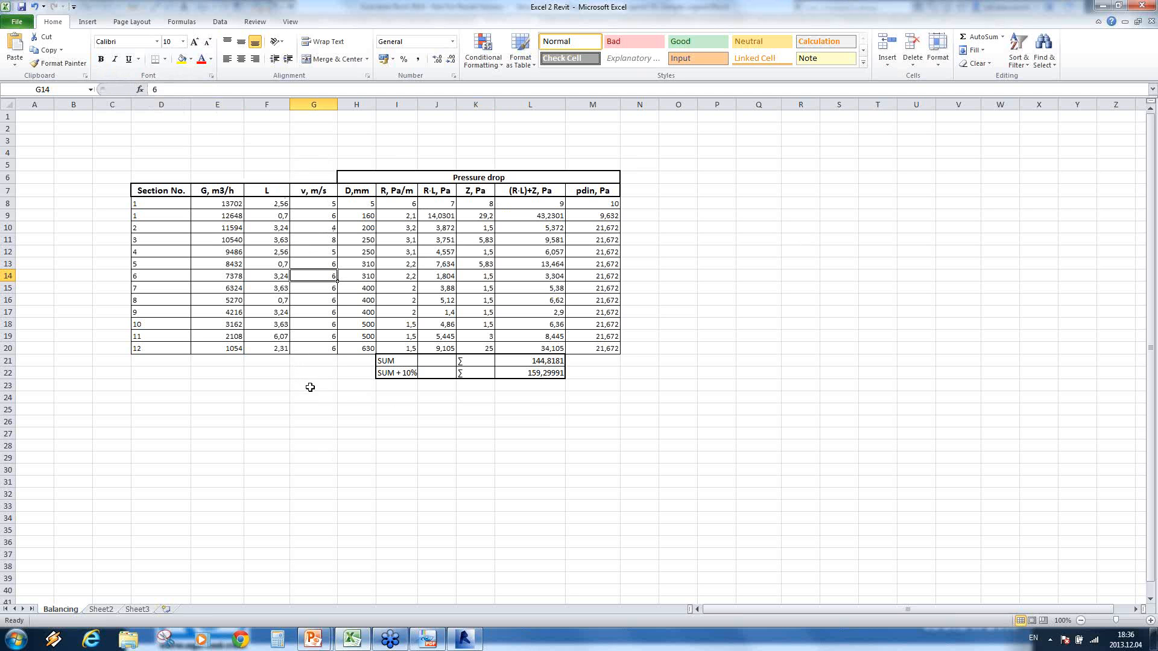
click(466, 640)
Step: Place the Excel2Revit tool beside Dynamic Legend in the floating tool group and open its Create Tables dialog
drag(77, 77, 669, 132)
click(685, 129)
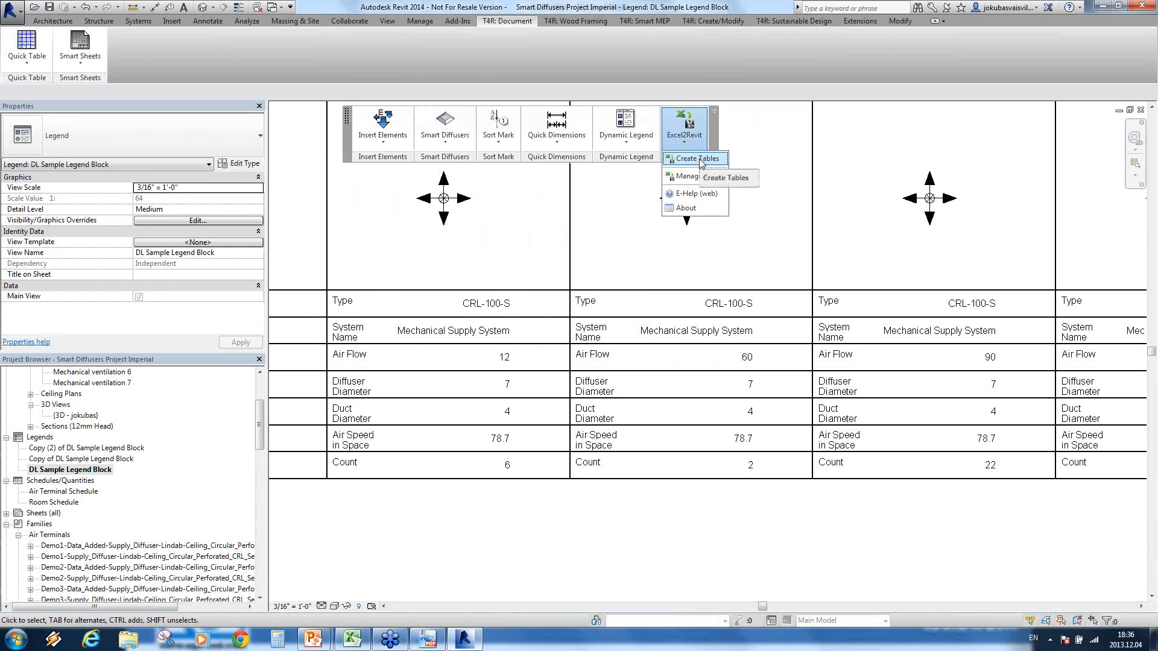
click(700, 159)
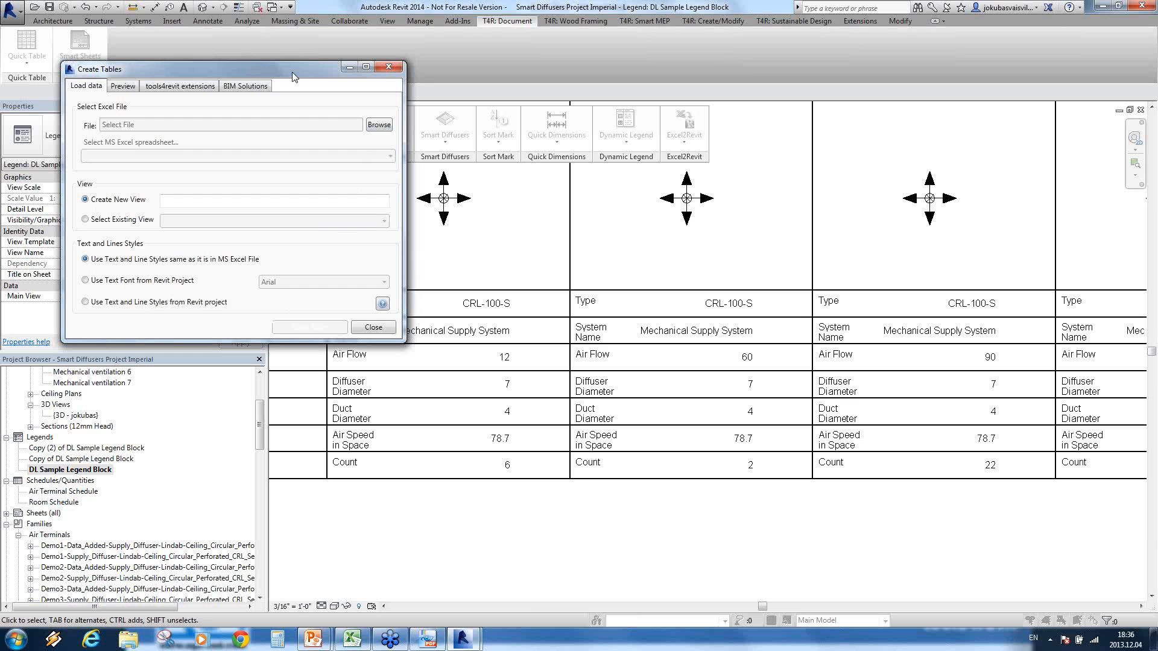
drag(292, 72, 679, 154)
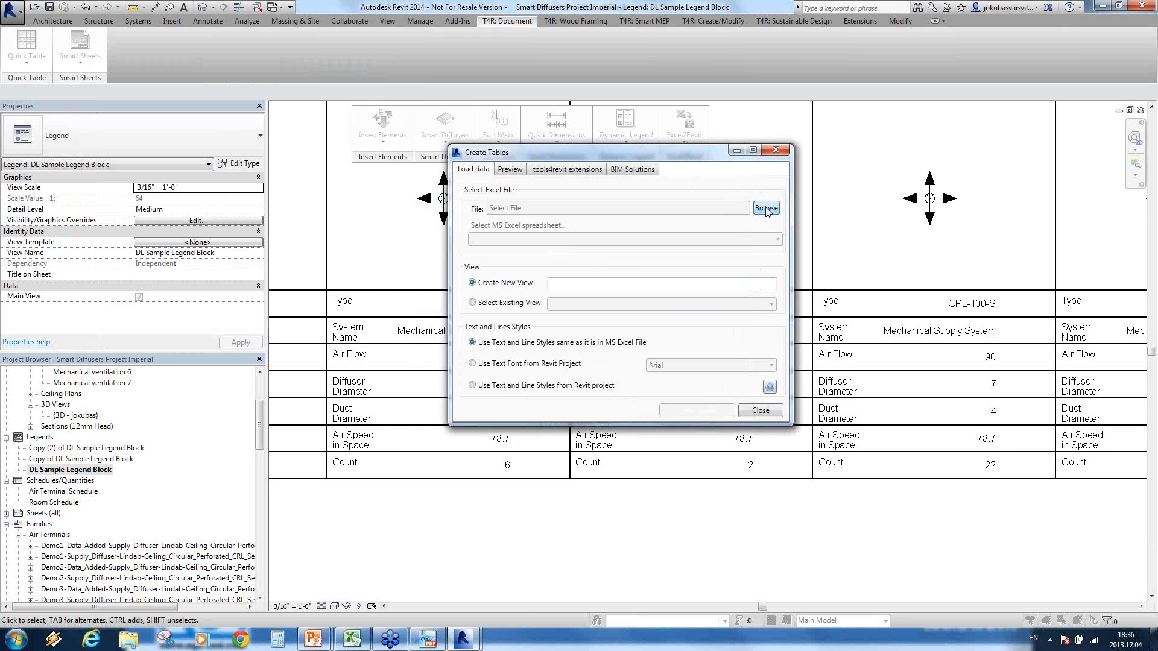
Step: Draw the Balancing spreadsheet from Excel 2 Revit.xlsx as a table in a new Balancing view, using the Excel text and line styles
click(766, 208)
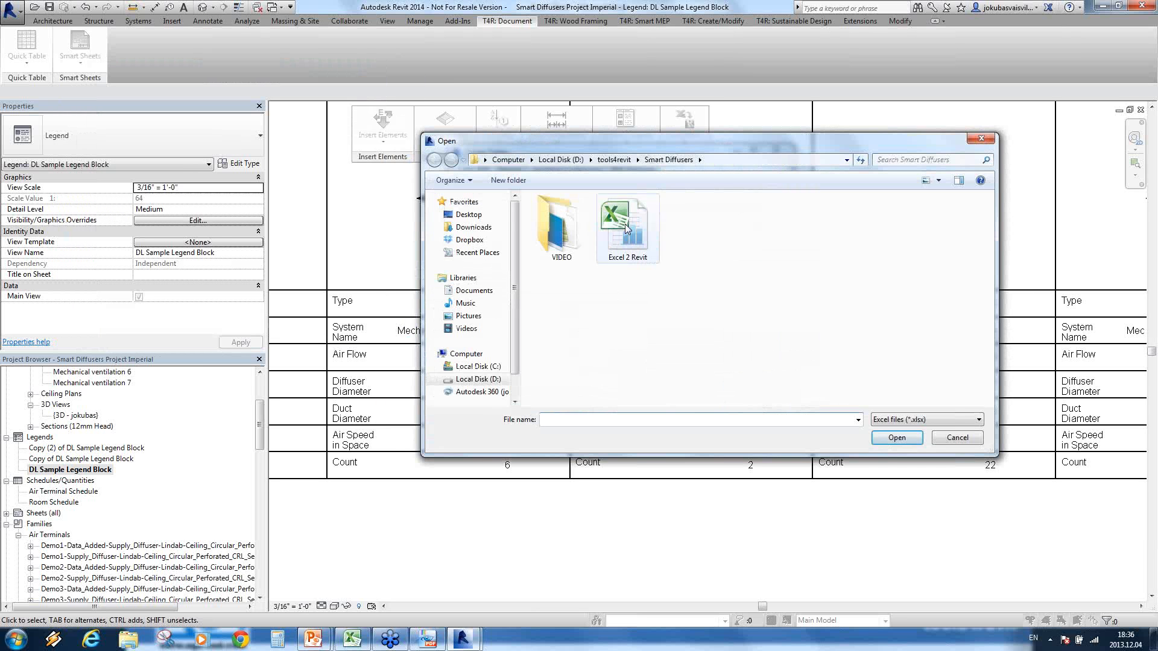
click(626, 228)
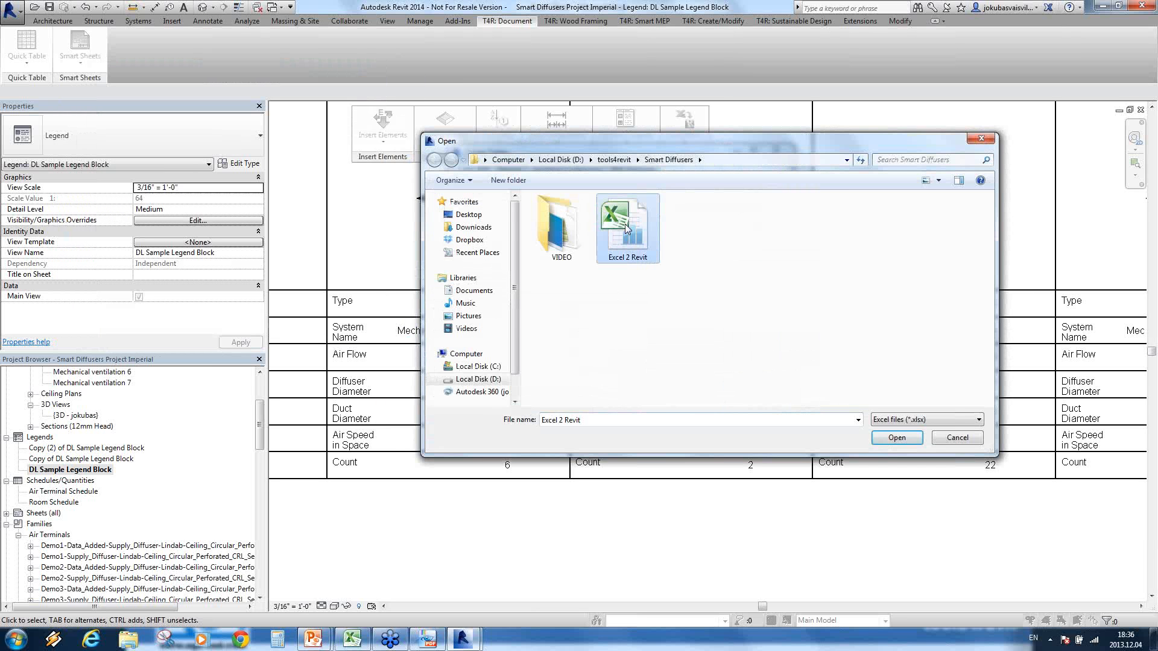
click(895, 441)
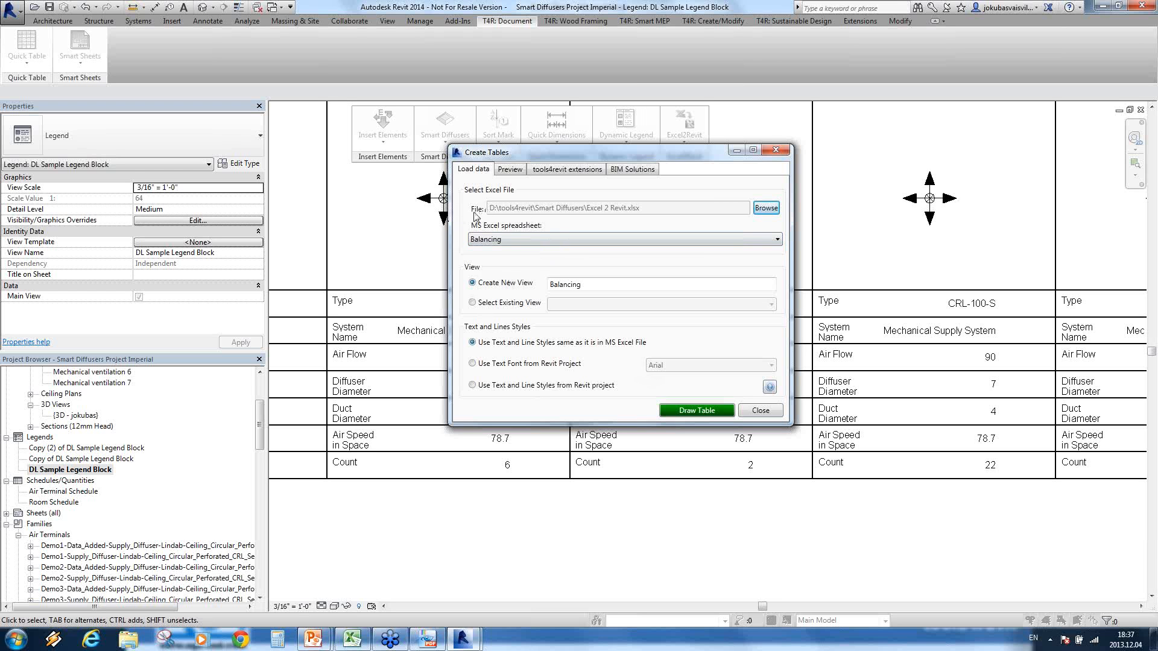
click(697, 411)
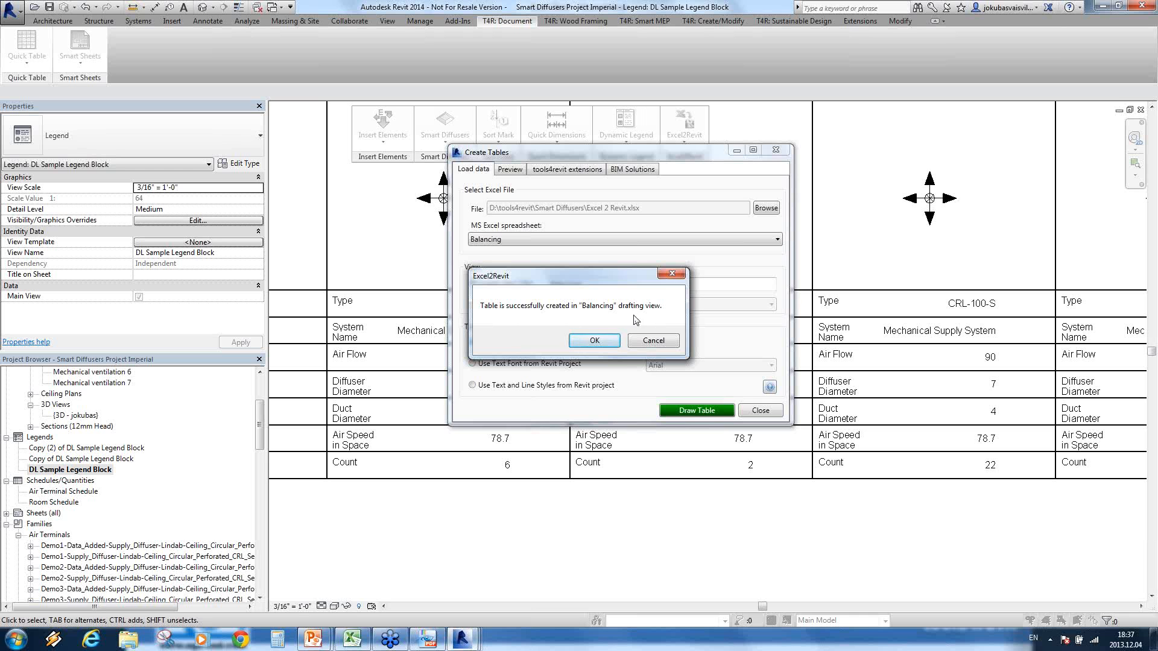
click(595, 342)
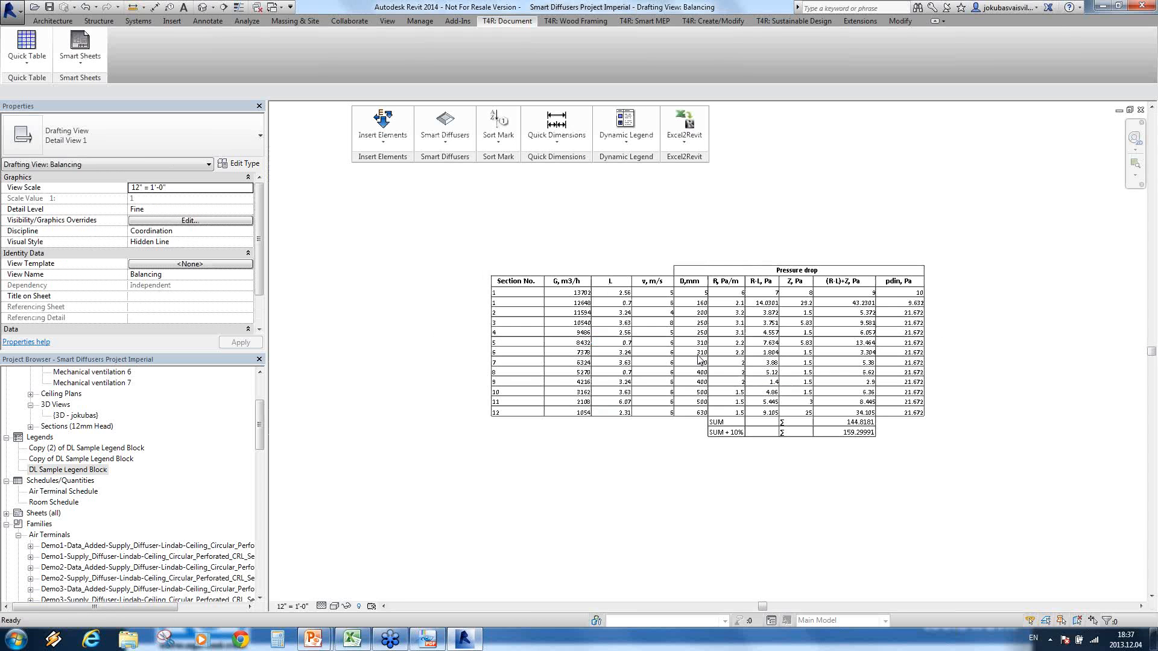
scroll(694, 344, up, 2)
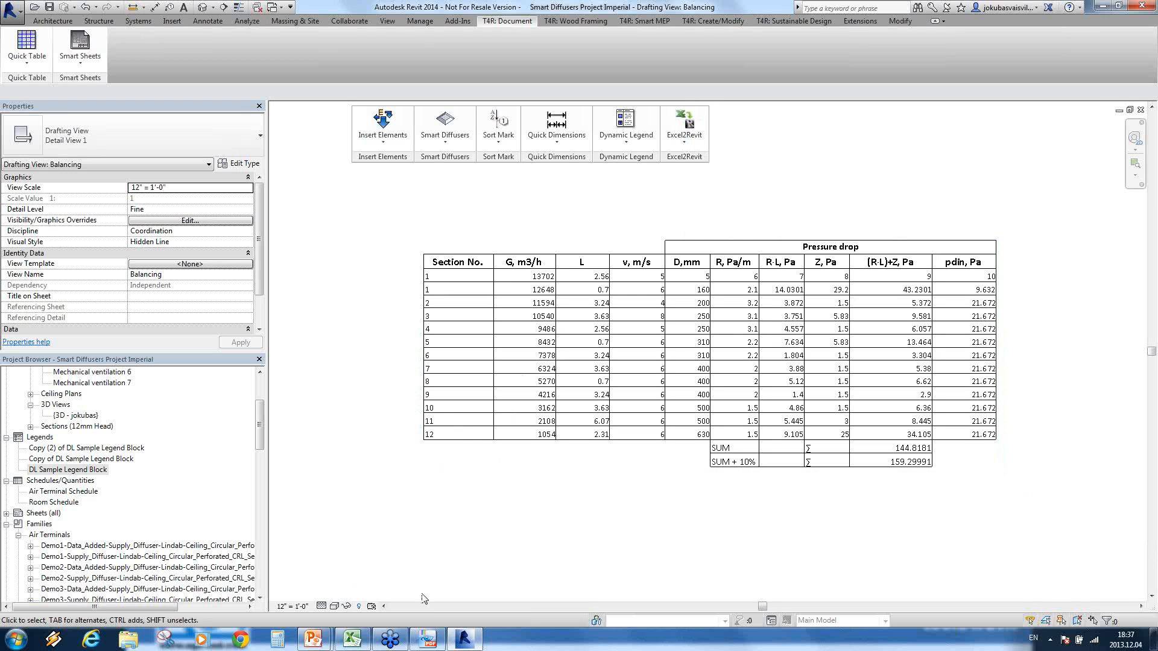
Step: Switch to the Excel 2 Revit workbook and set every v, m/s value in cells G8 to G20 to 1
click(350, 642)
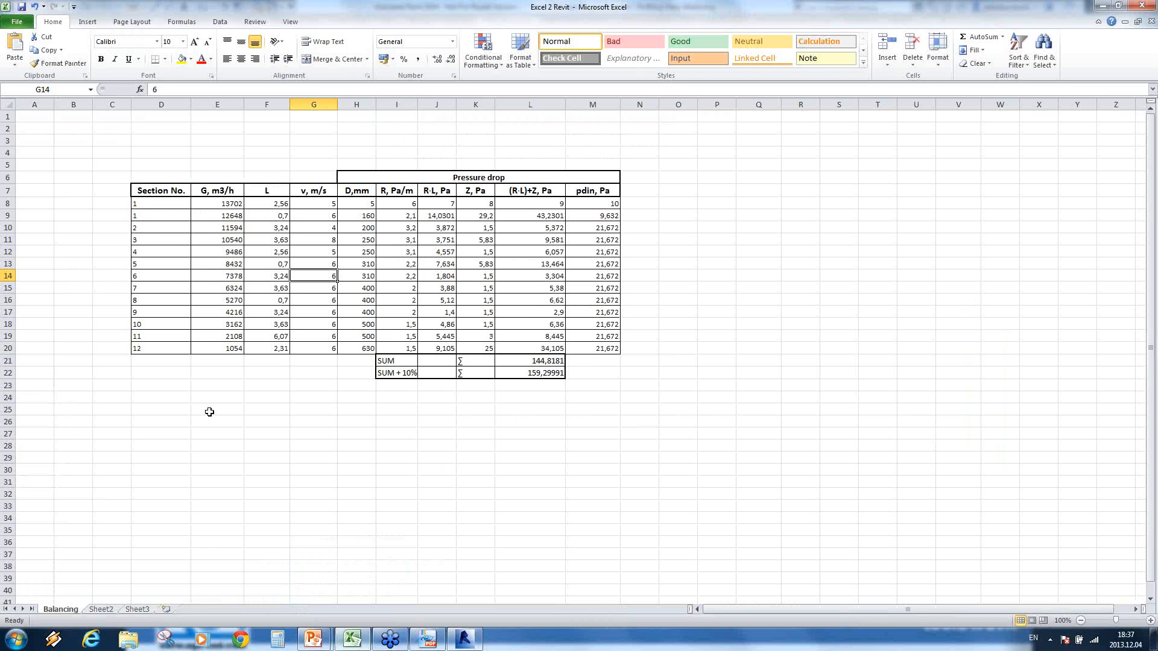
click(318, 204)
text(1 1 1 1 1 1)
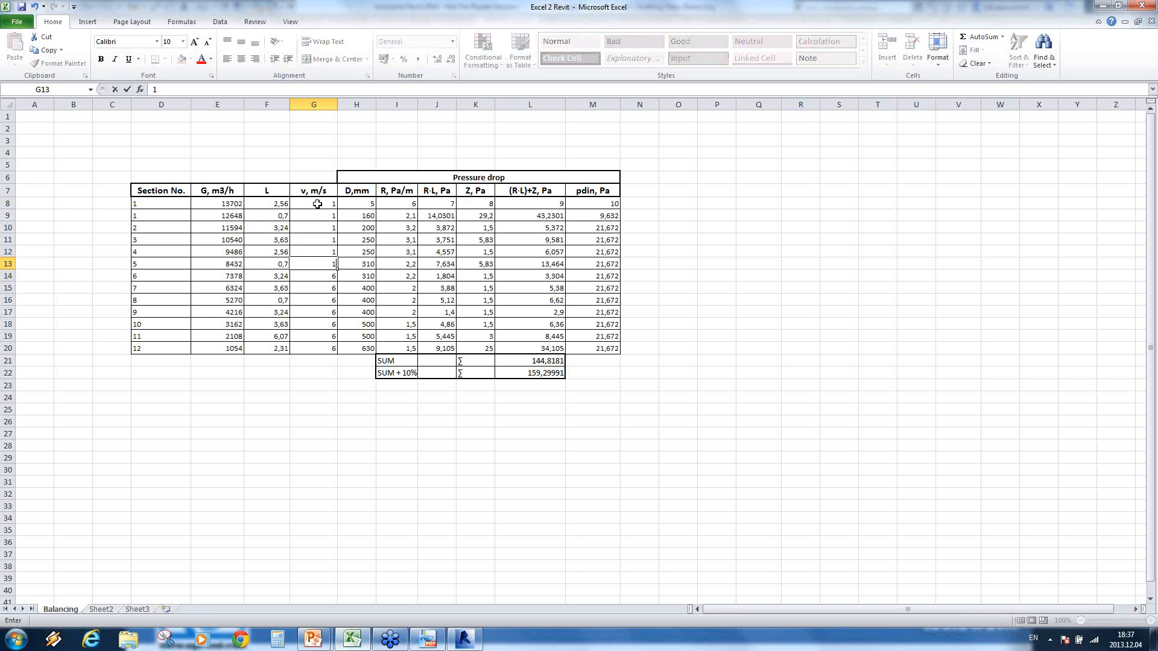
text( 1 1 1 1 1 1 1)
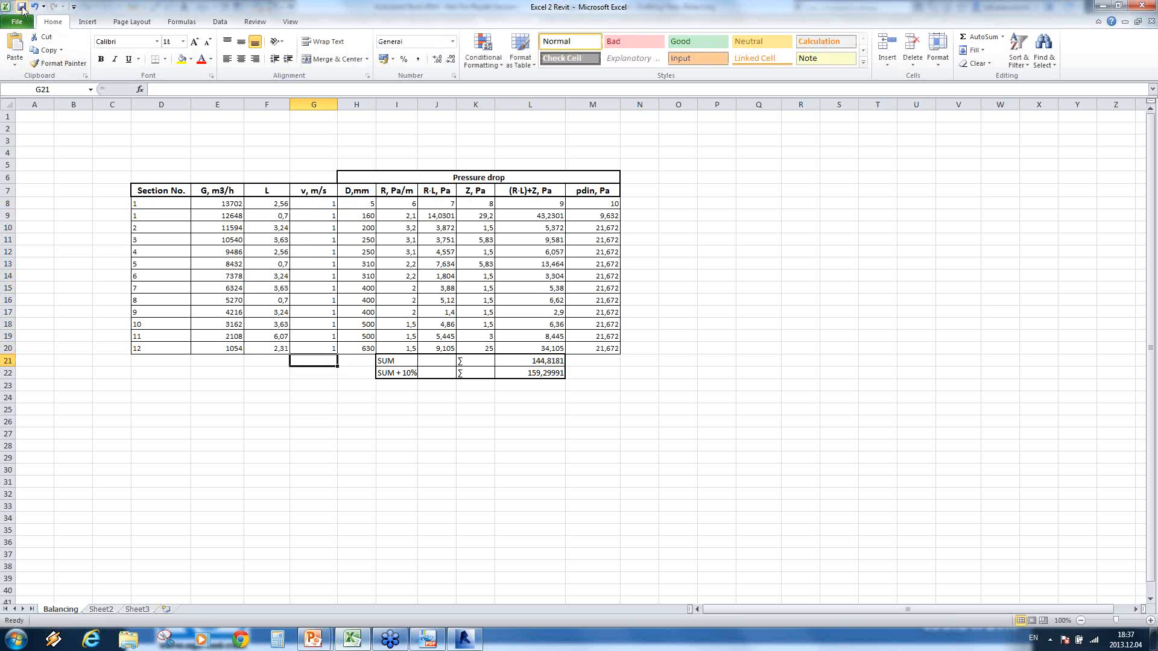
Step: Switch to Revit and update the Balancing table from its modified Excel document using Excel2Revit's Manage Tables
click(471, 643)
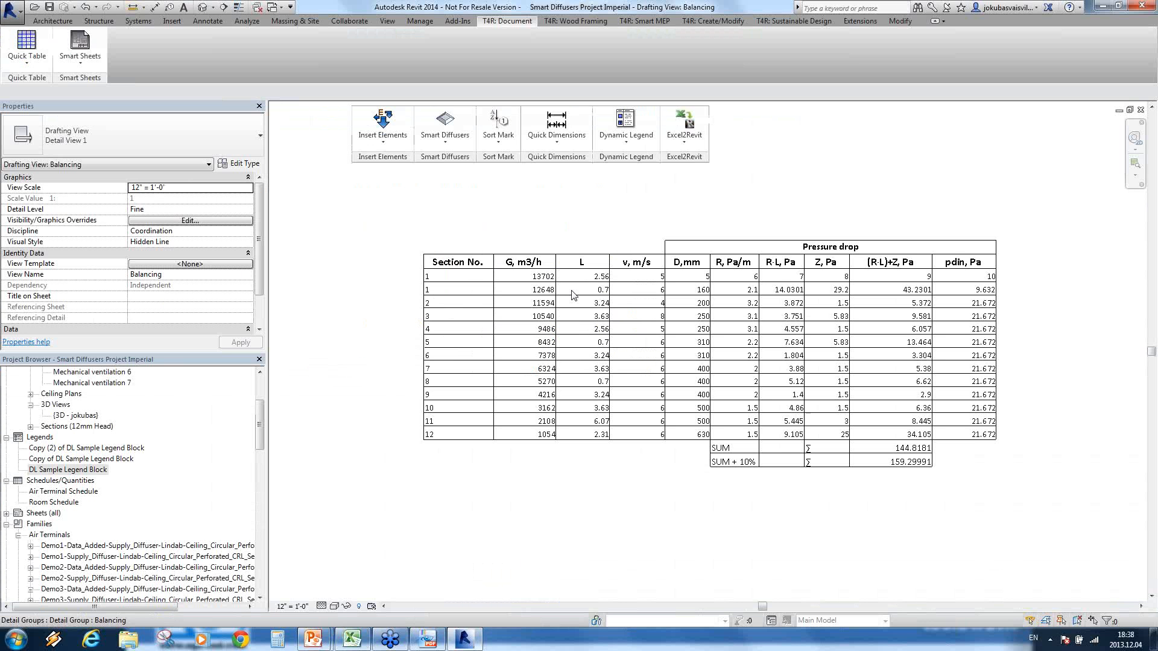
click(684, 147)
click(688, 181)
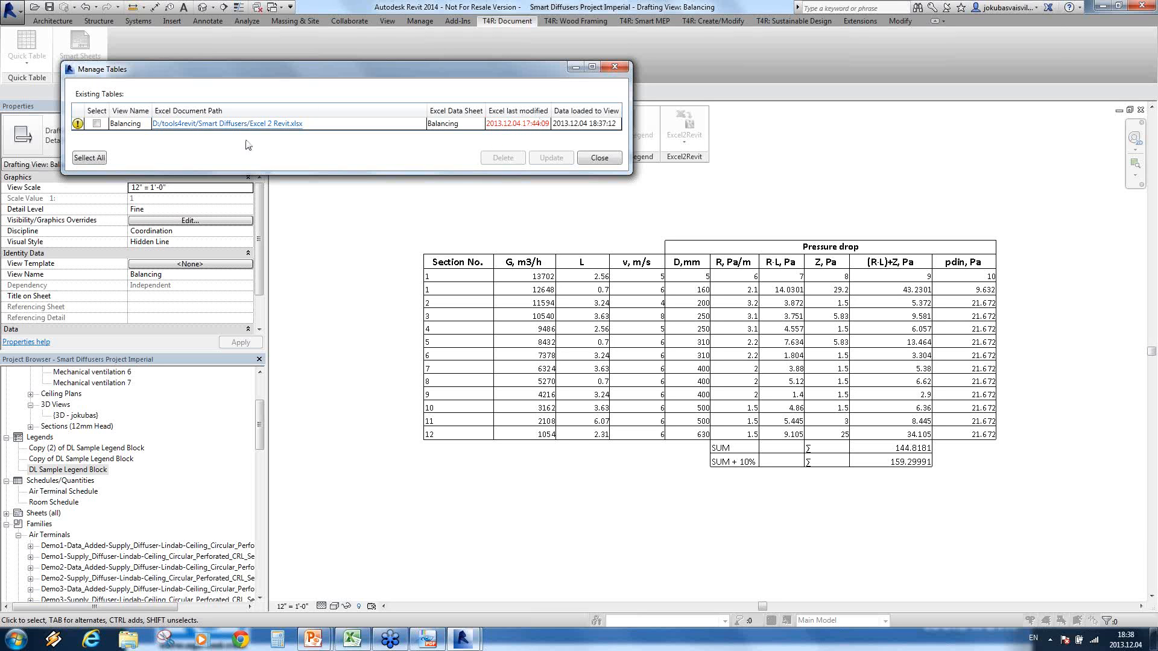
click(98, 123)
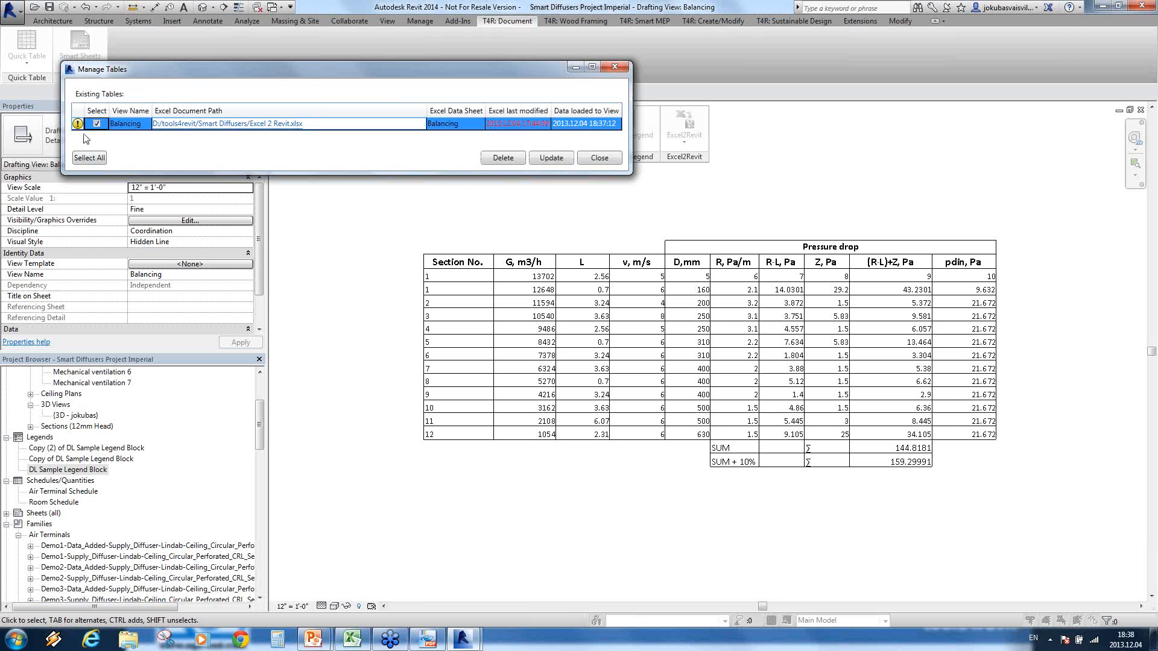
click(556, 162)
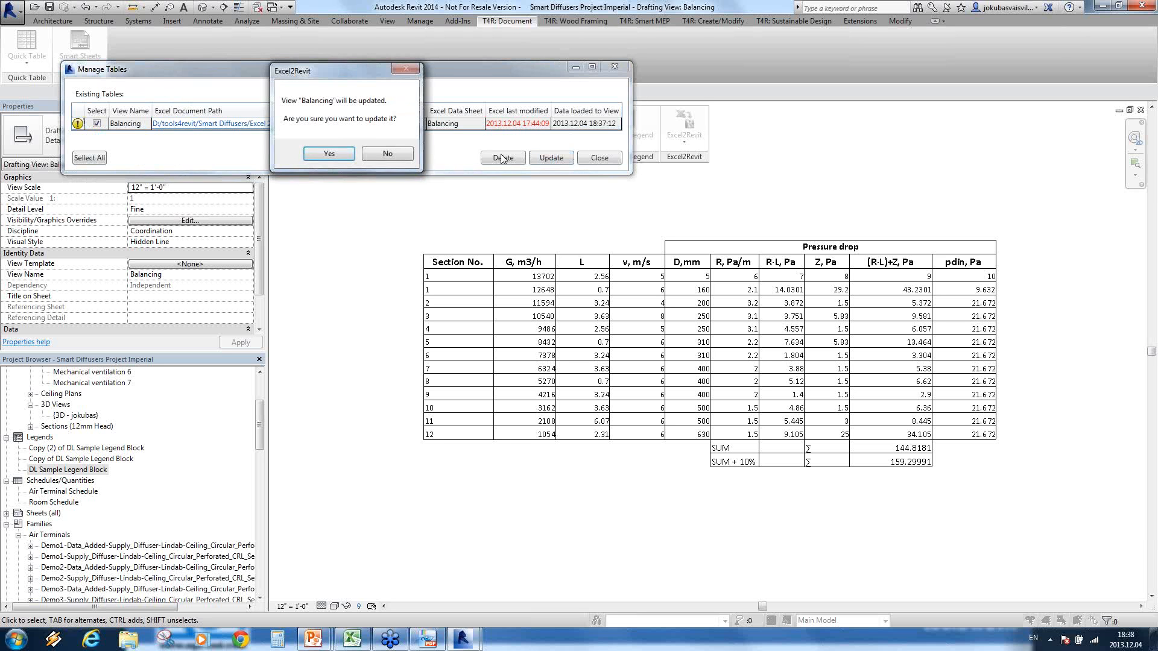
click(329, 155)
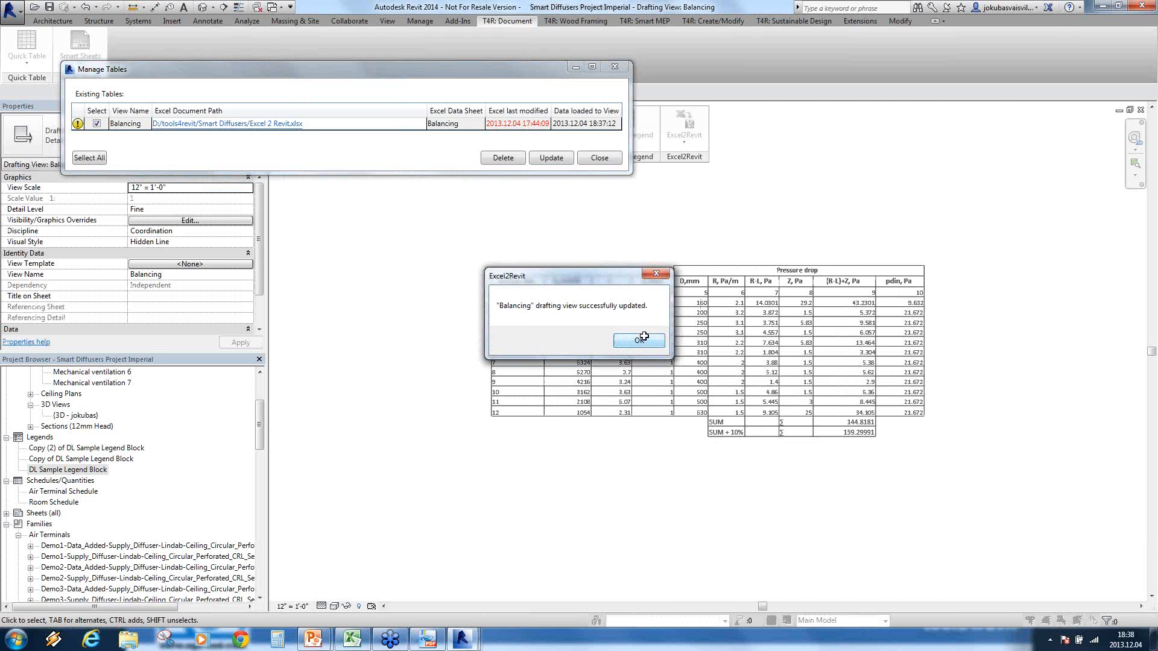
click(644, 336)
Step: Bring up the Manage Tables dialog, close it, and return to the Balancing drafting view in Revit
mouse_move(463, 641)
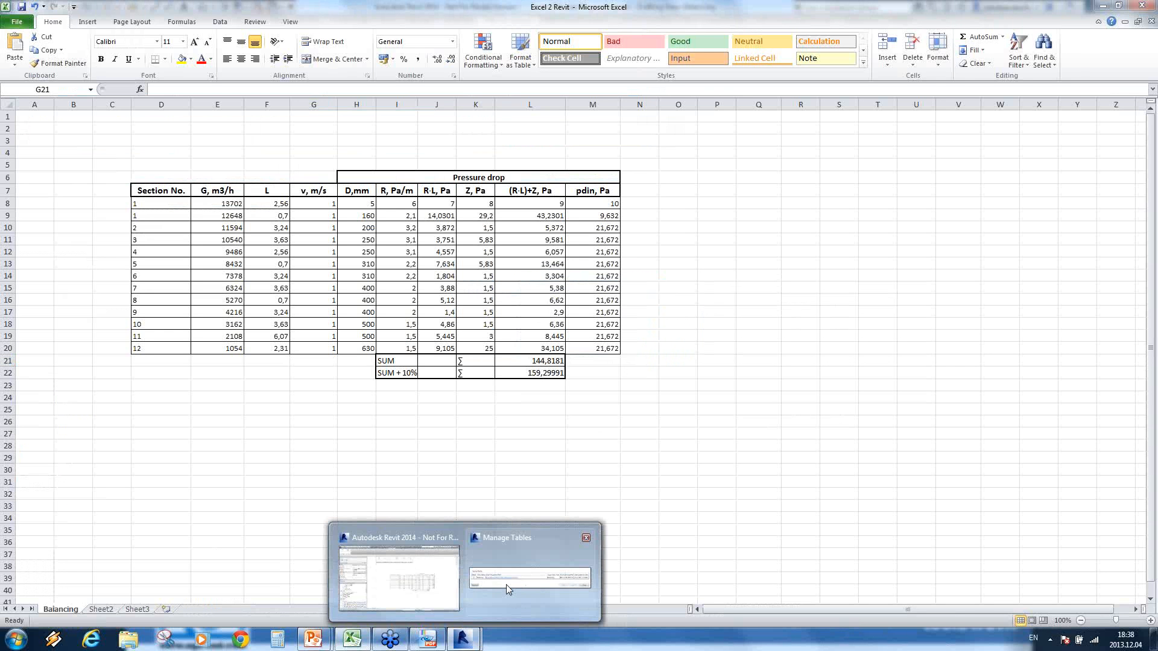
click(505, 584)
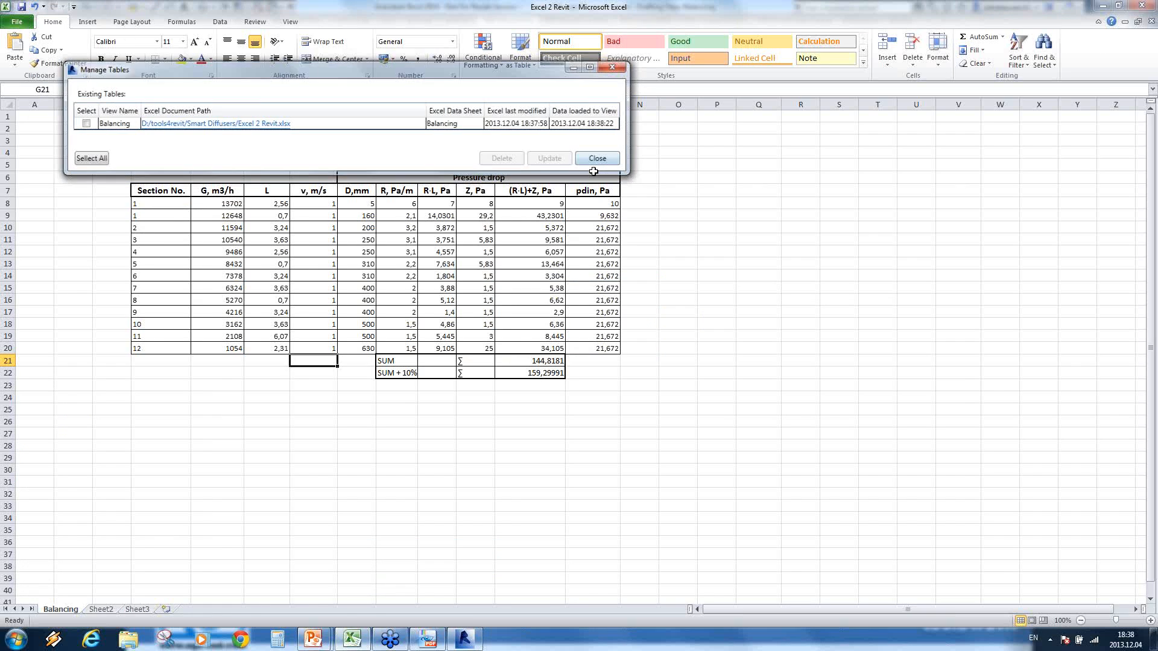
click(599, 158)
click(469, 637)
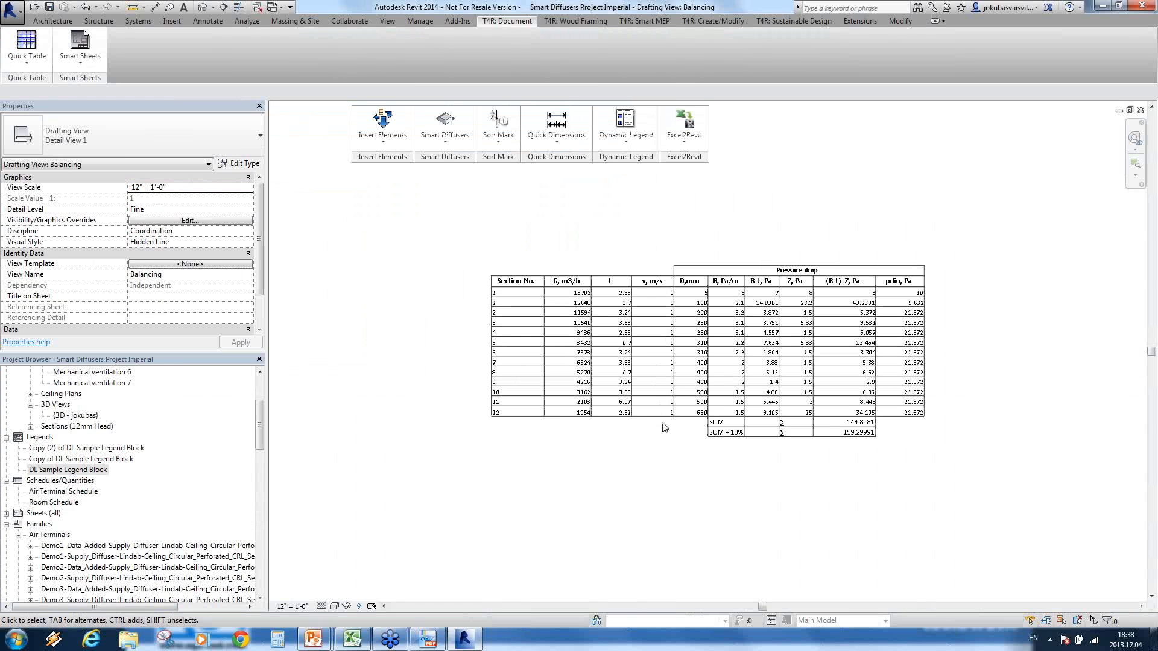
Step: View the Excel worksheet again, then switch to the PowerPoint slide show and advance to the Smart Sheets slide
click(356, 641)
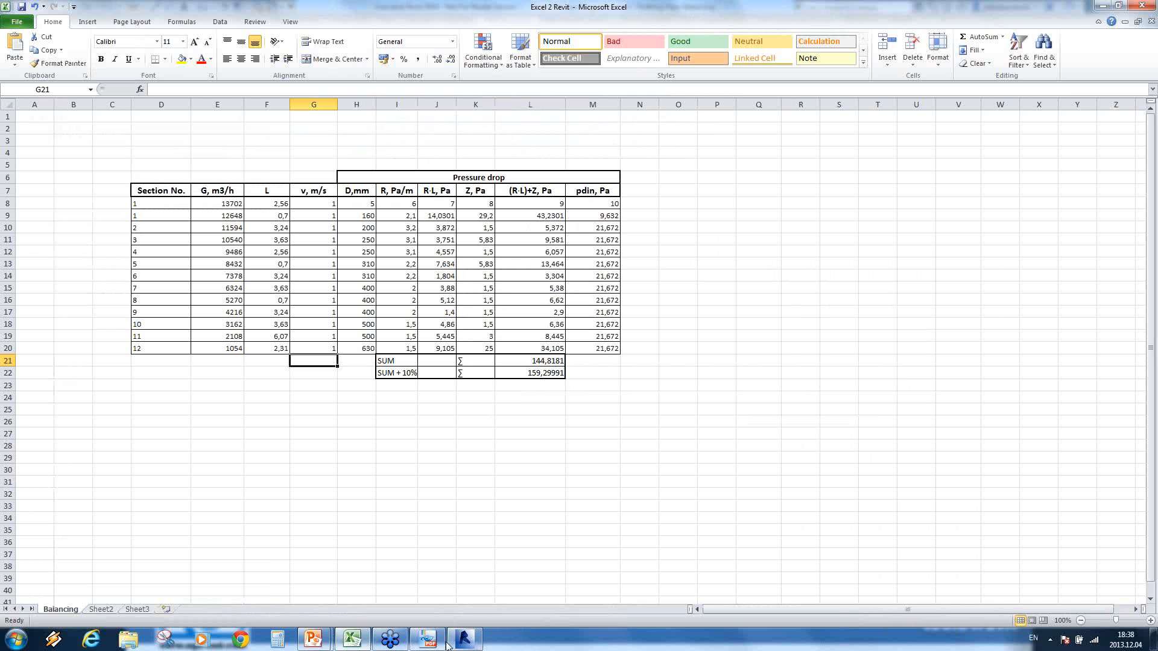
mouse_move(315, 640)
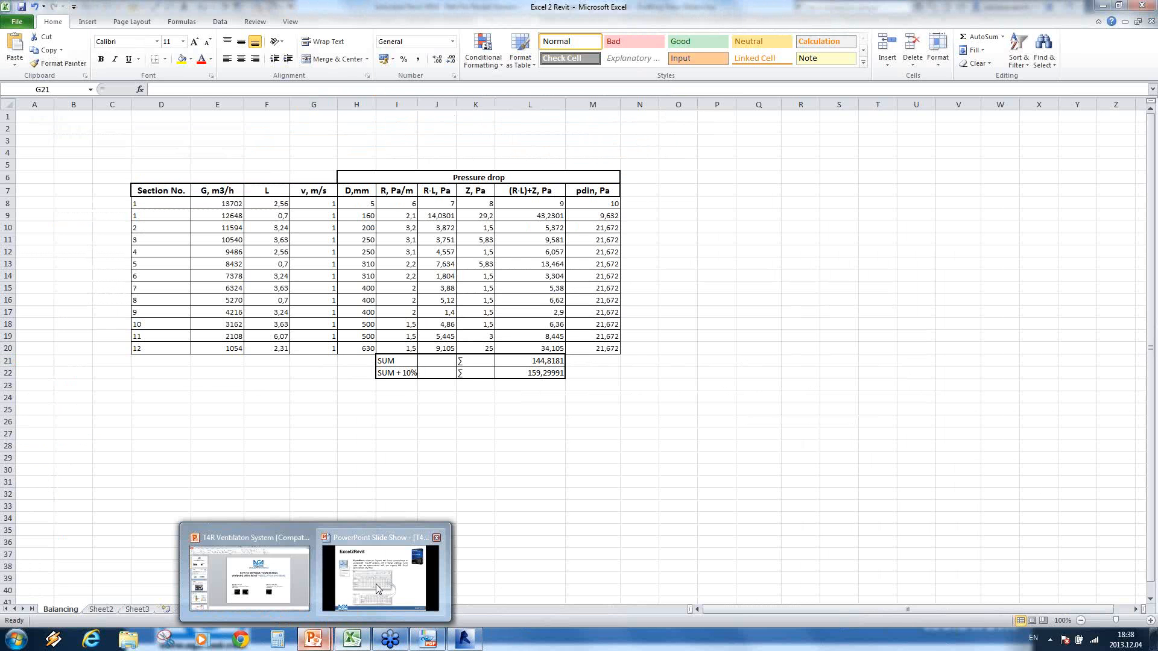
click(375, 584)
key(Right)
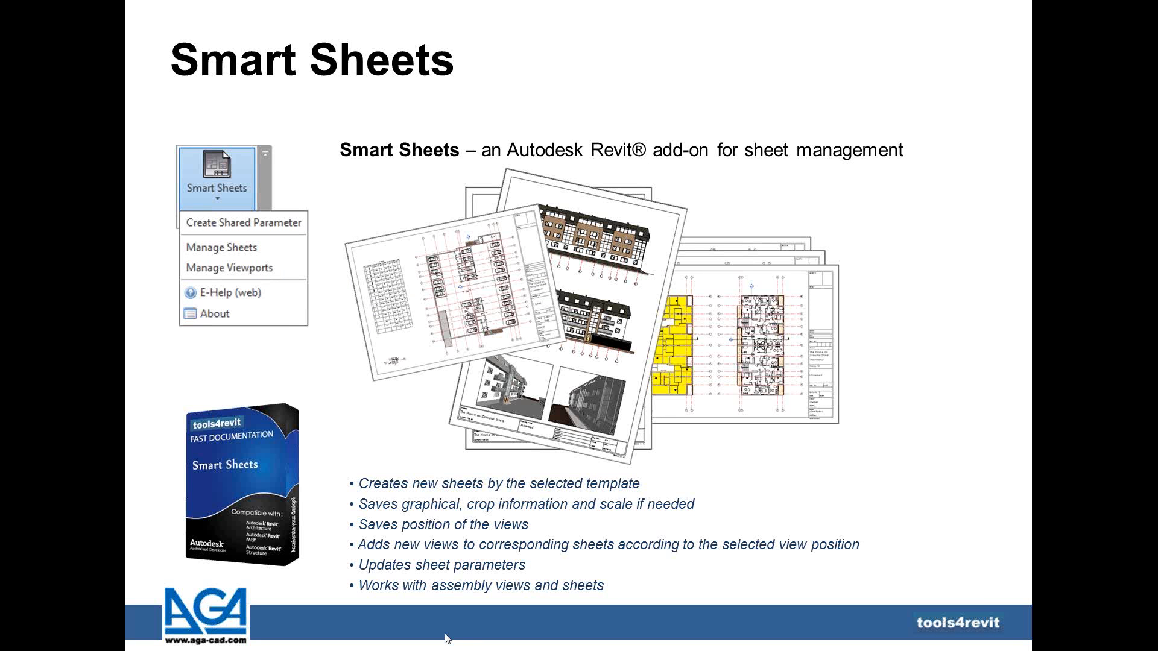
Step: Return to Revit and place the Smart Sheets tool beside Excel2Revit in the floating tool group
key(alt+Tab)
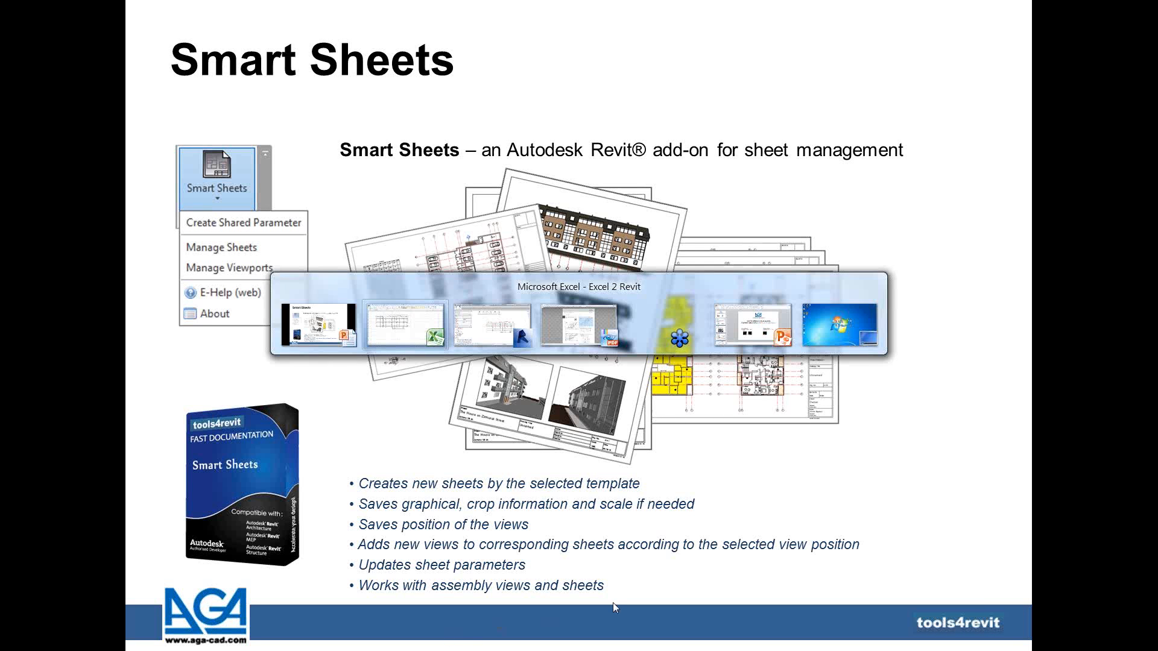
click(487, 323)
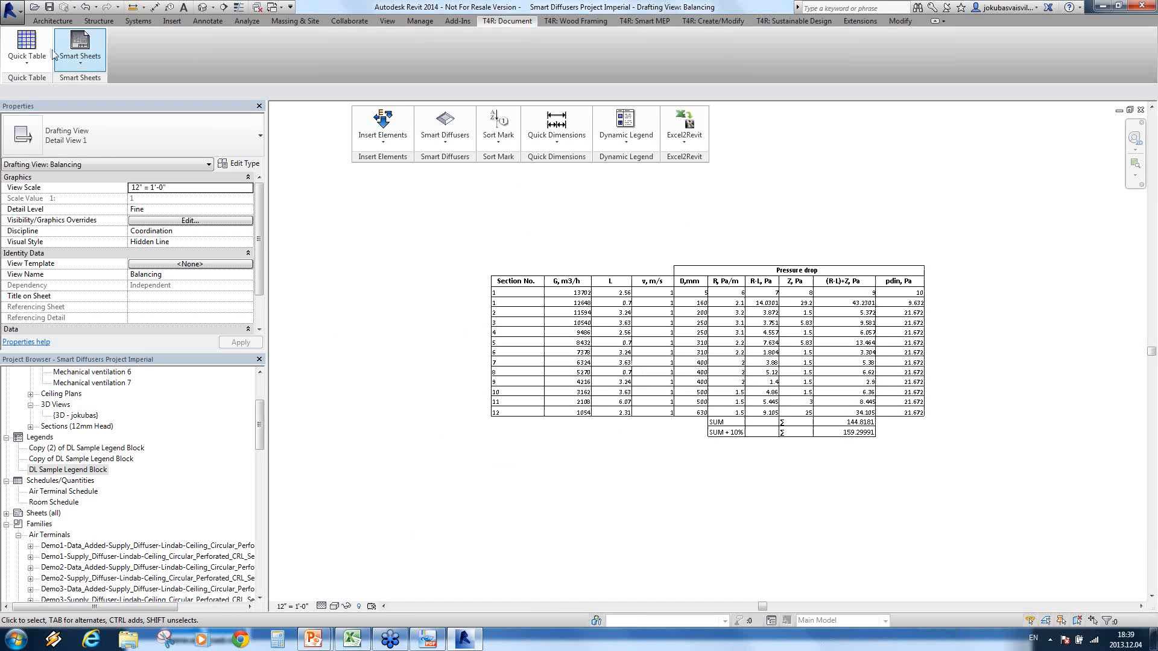
drag(54, 55, 712, 158)
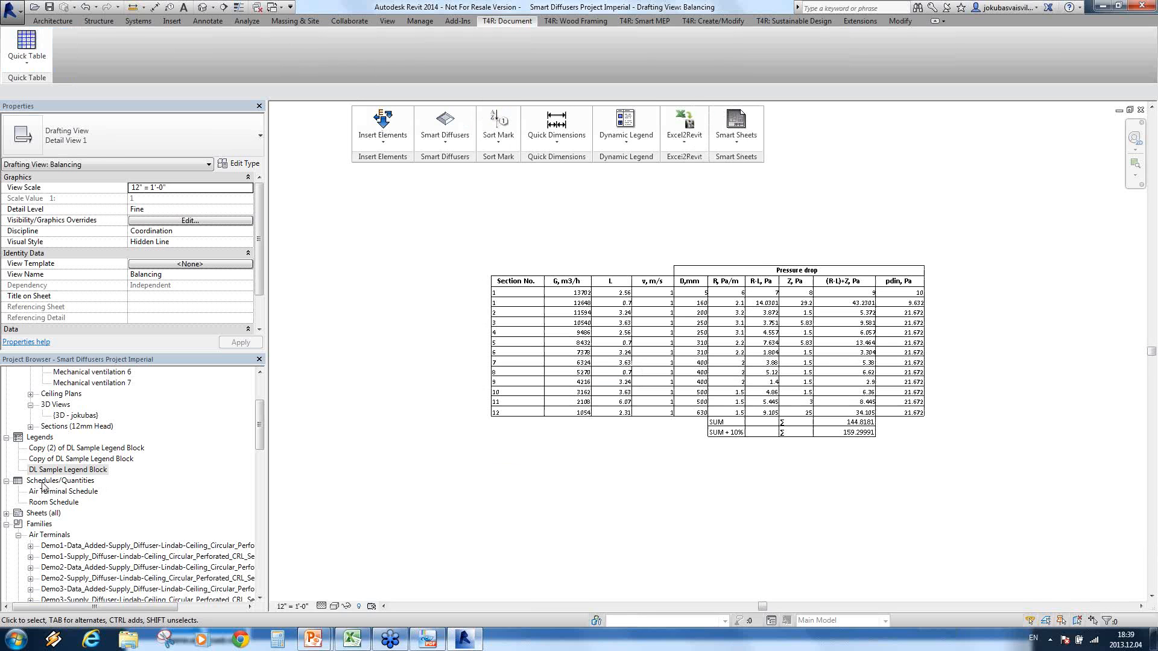
Step: Open sheet 1 - Mechanical ventilation 1 and place the Mechanical ventilation 1 floor plan in the middle of its drawing area
click(6, 513)
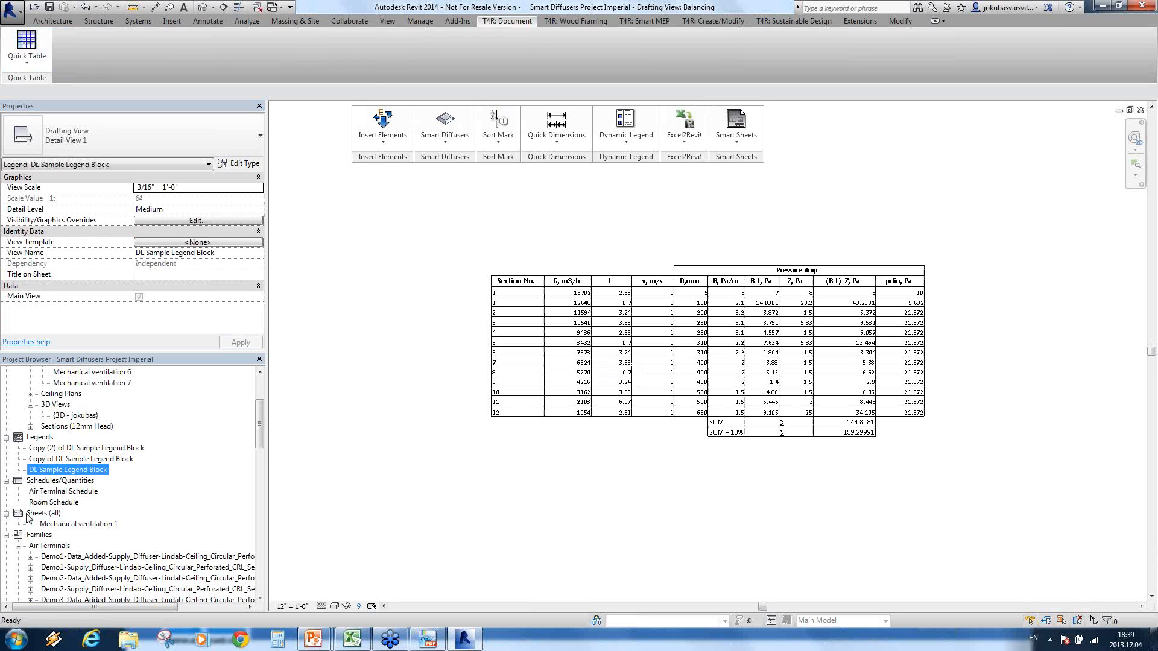
click(55, 524)
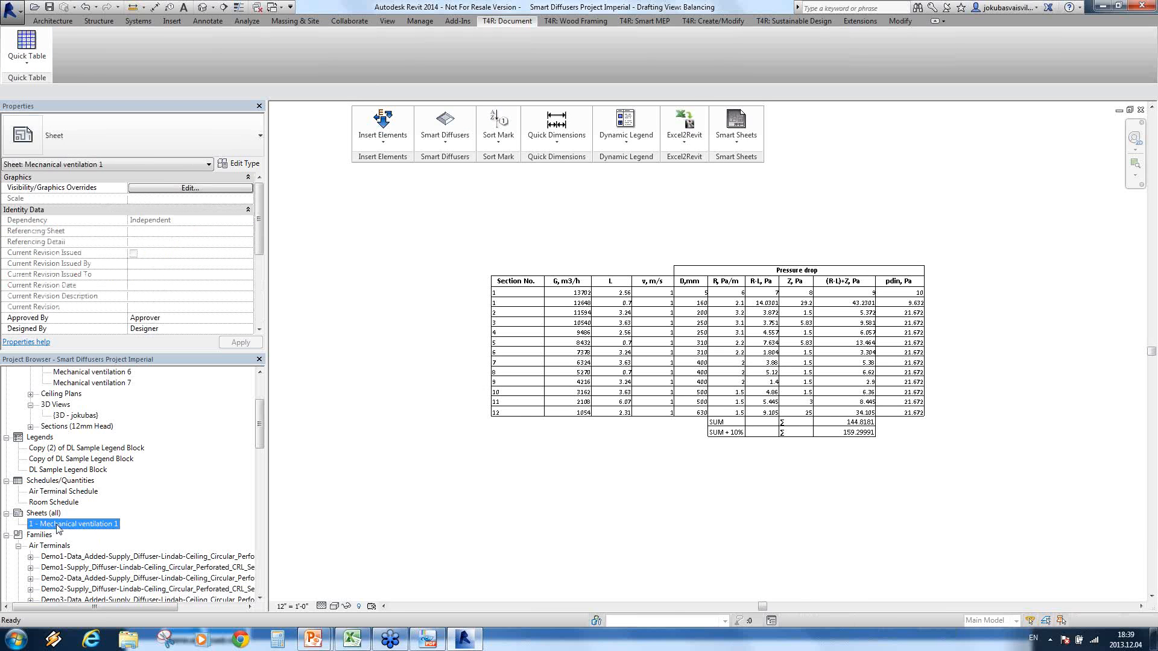
double_click(58, 524)
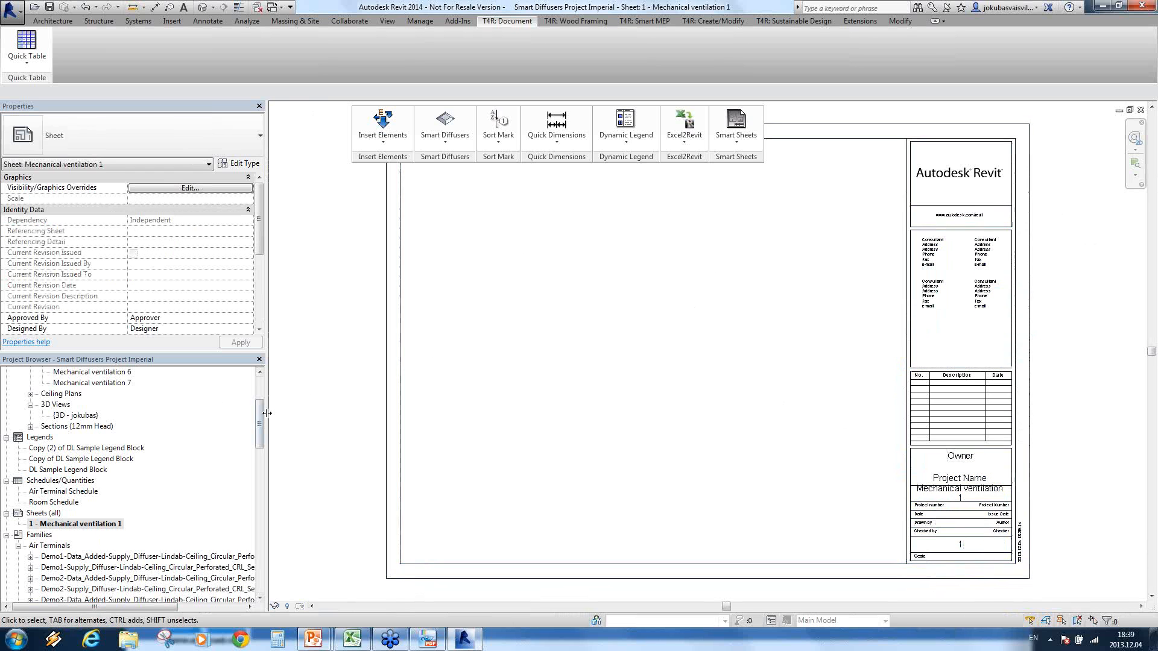
scroll(152, 427, up, 3)
click(92, 415)
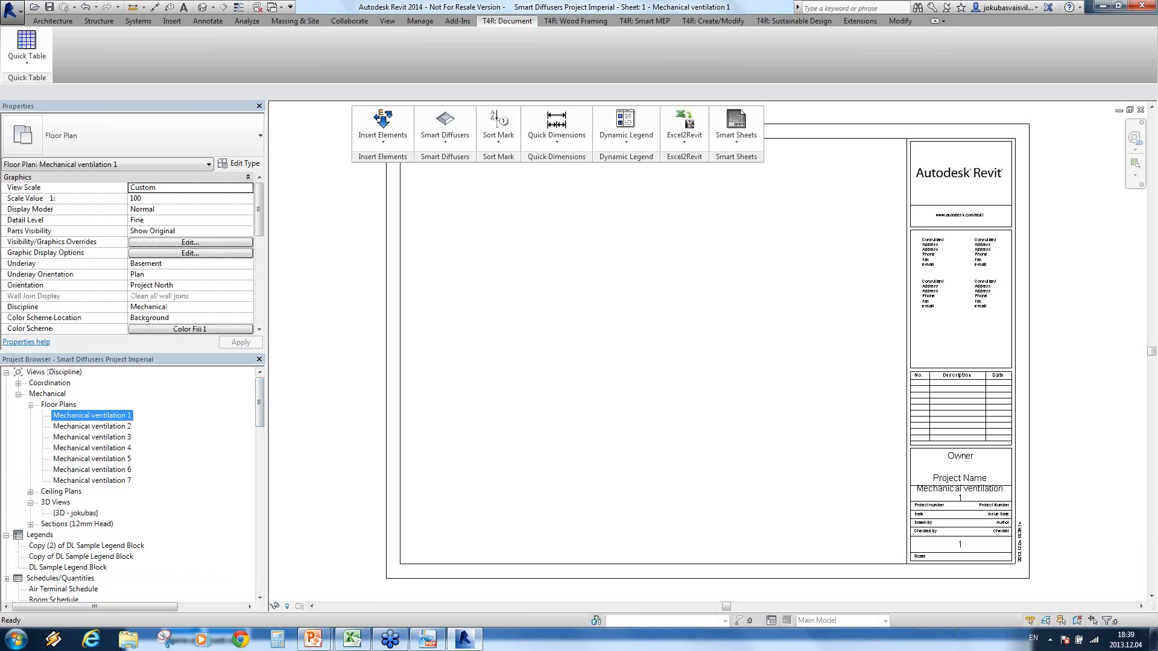
drag(552, 288, 557, 283)
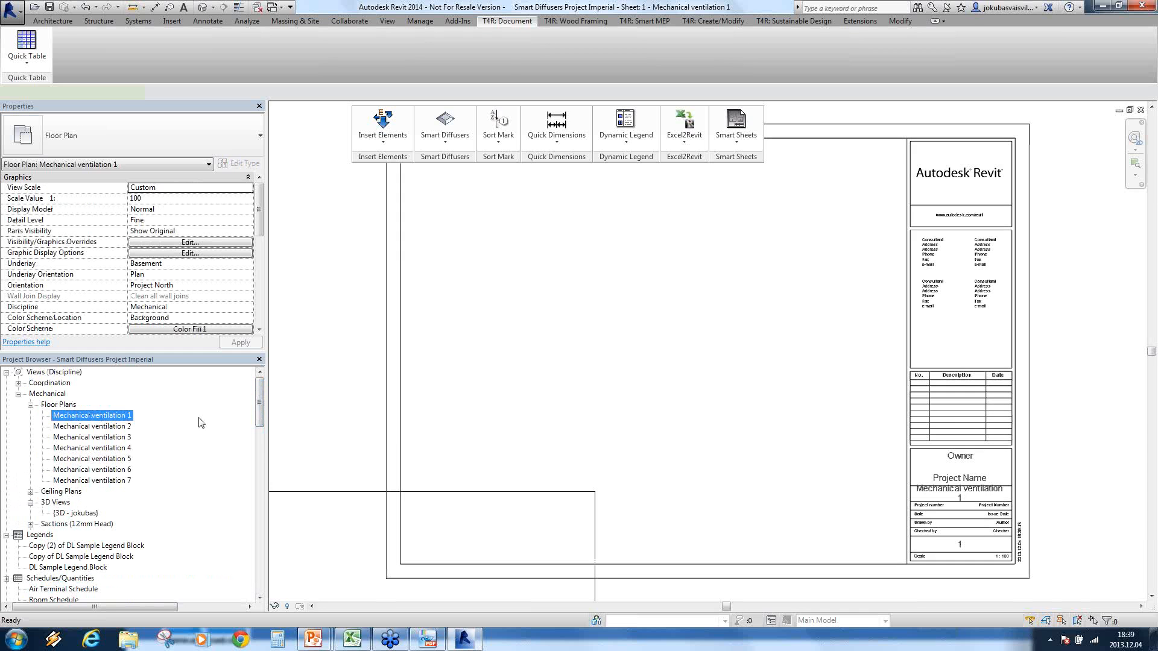
click(644, 337)
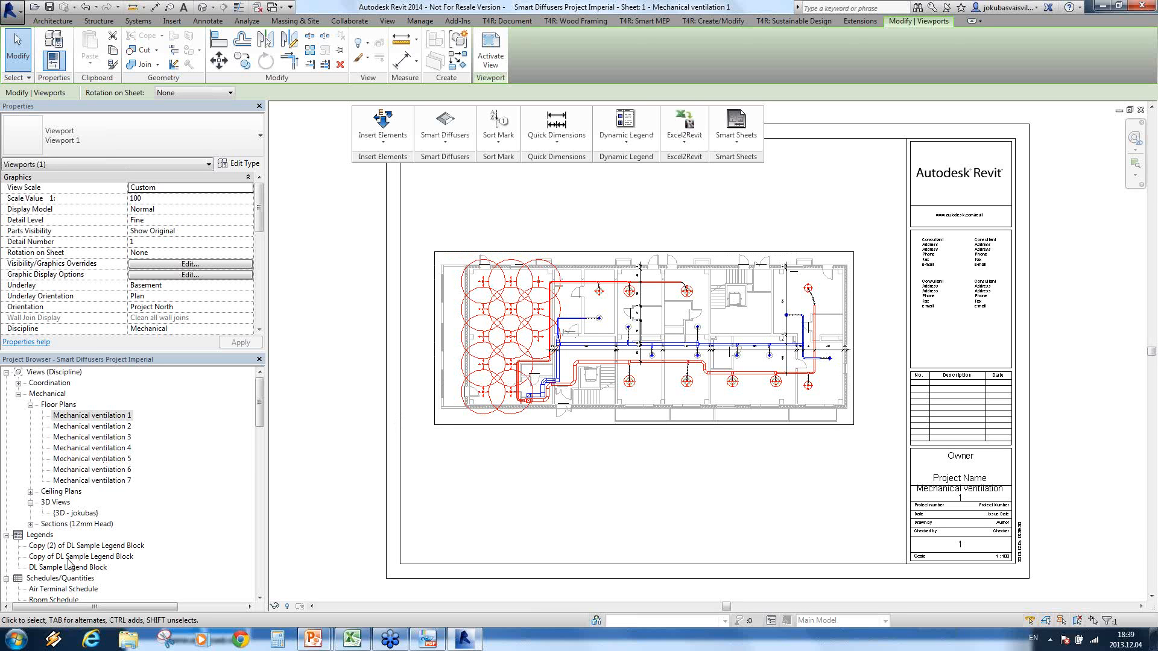
Step: Start Create New Sheets in Smart Sheets' Manage Sheets from the Mechanical ventilation 1 sheet, selecting floor plans Mechanical ventilation 2 to 7
click(737, 151)
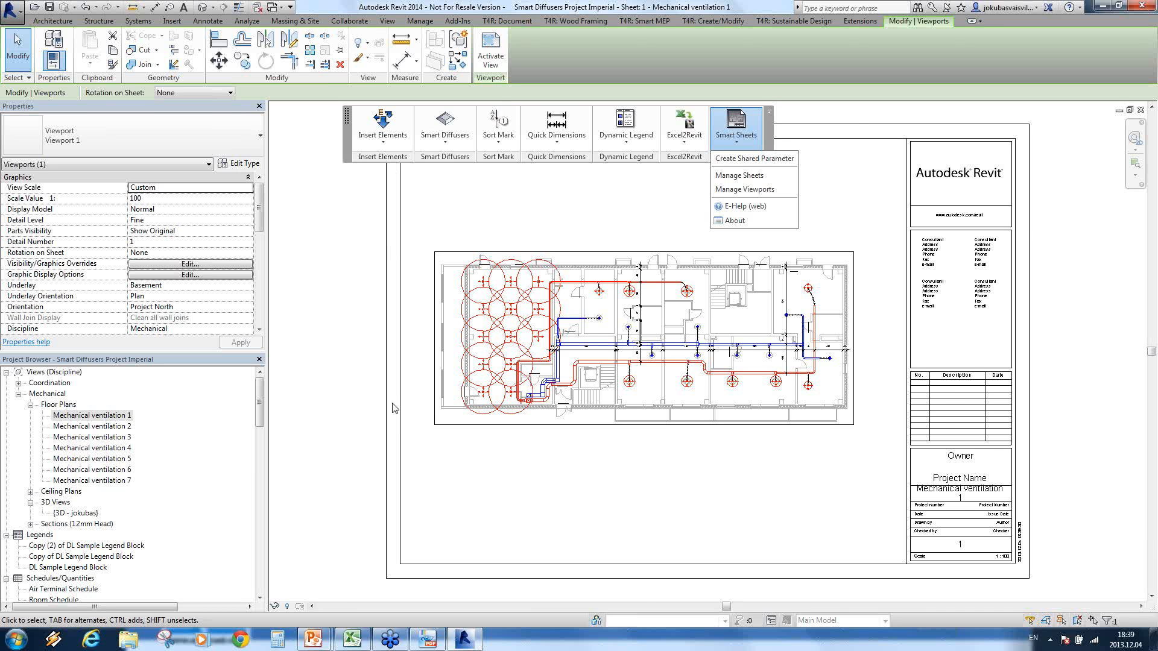
click(752, 176)
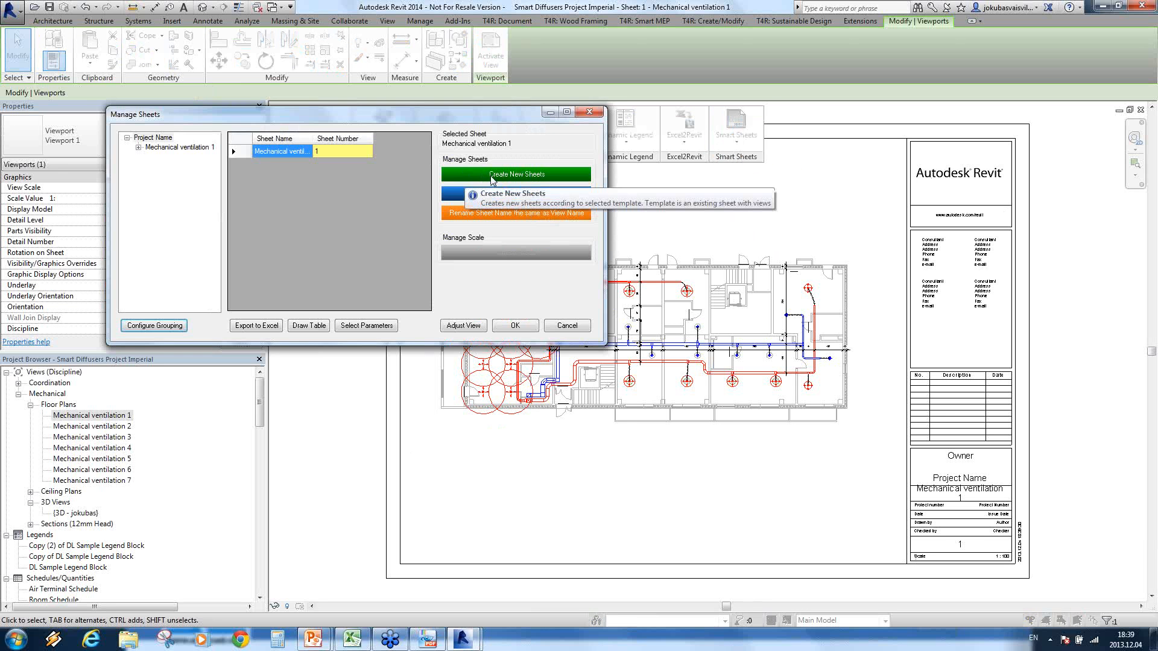
click(549, 176)
scroll(725, 192, down, 2)
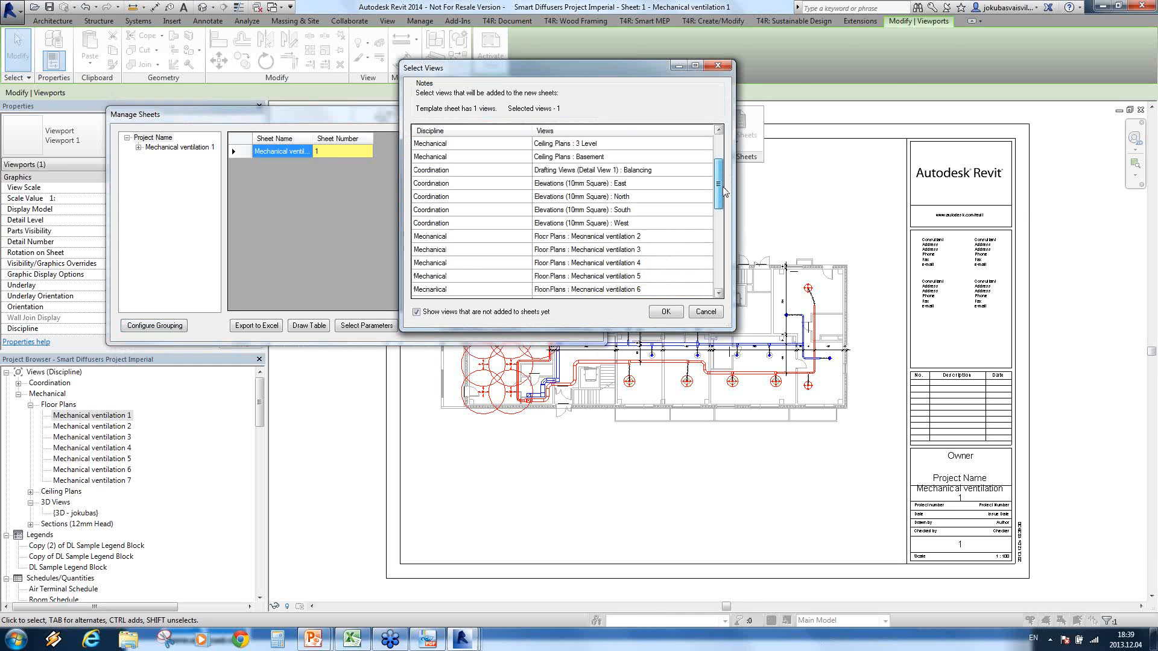
scroll(726, 192, down, 3)
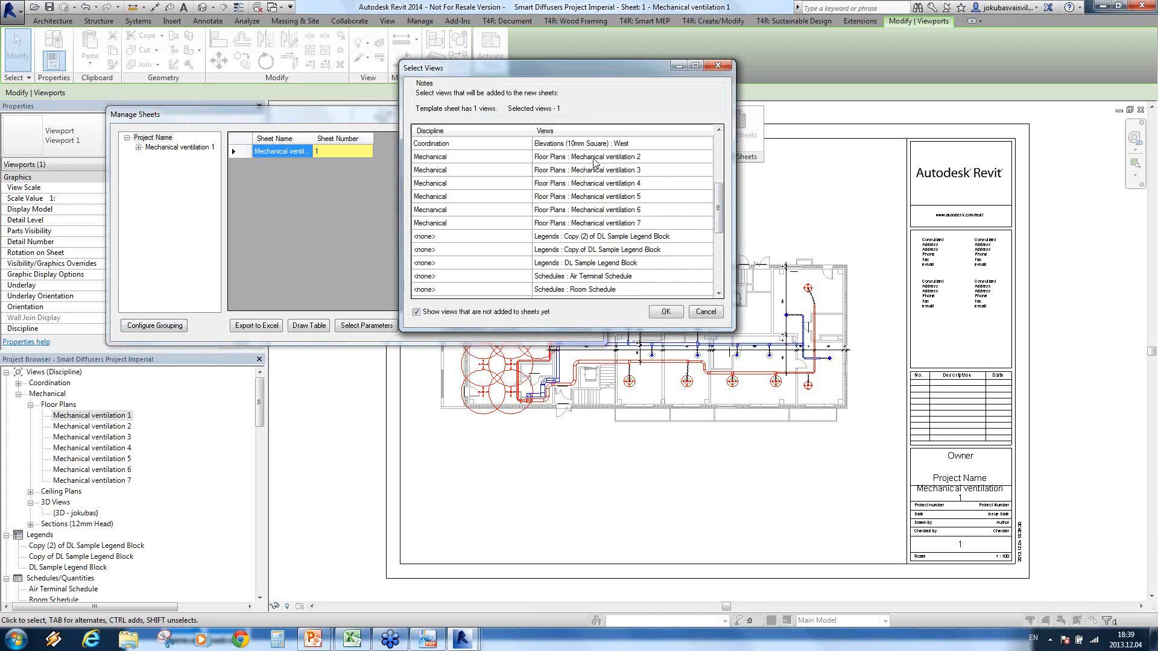
drag(656, 158, 658, 224)
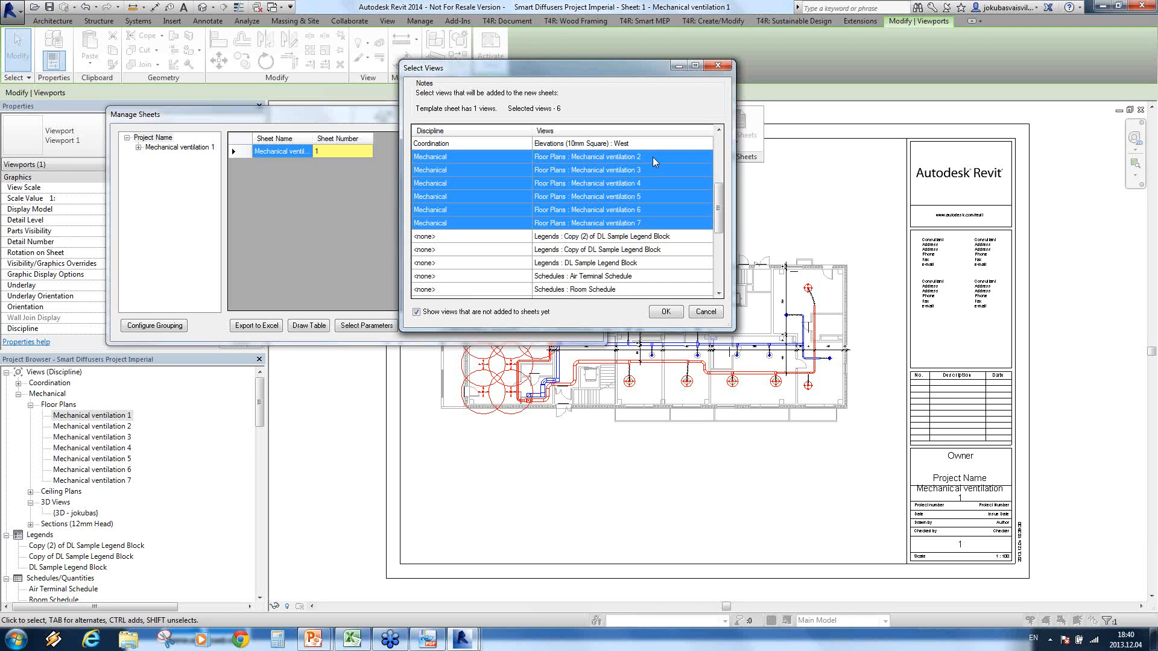
click(666, 312)
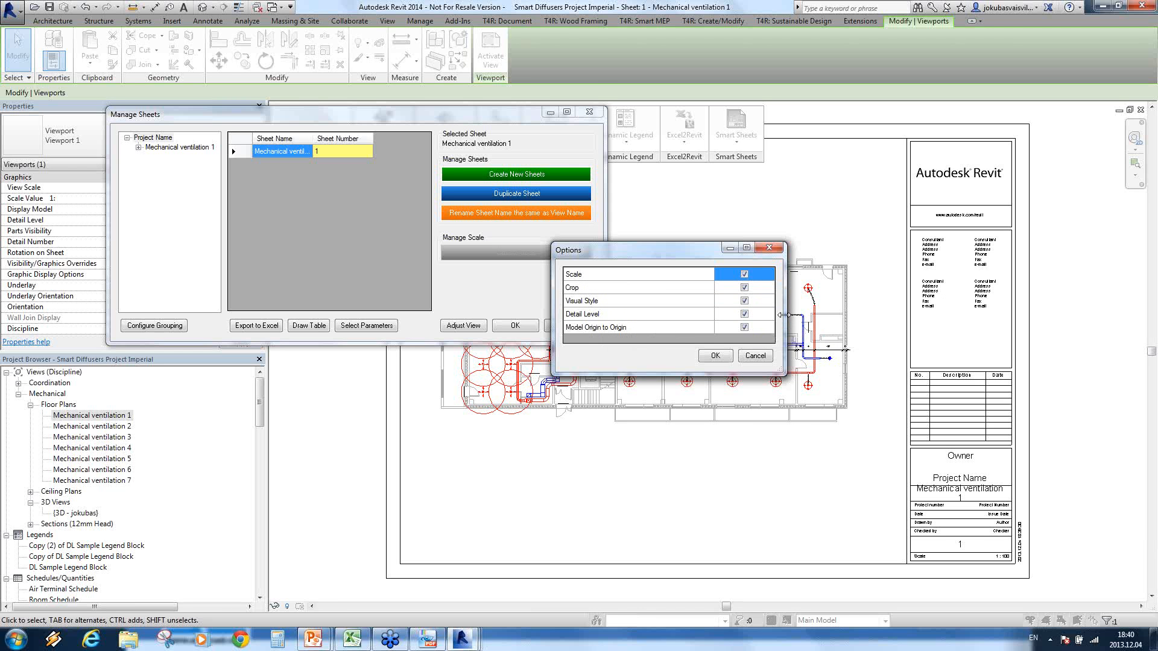
click(744, 275)
click(745, 288)
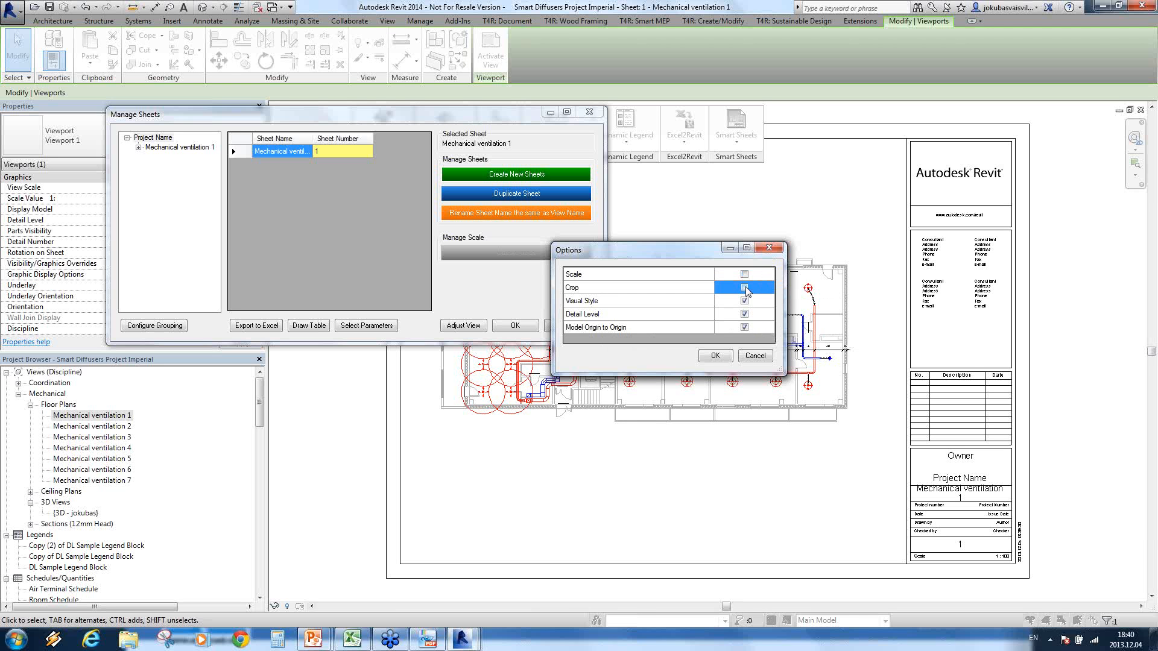
click(745, 288)
click(745, 274)
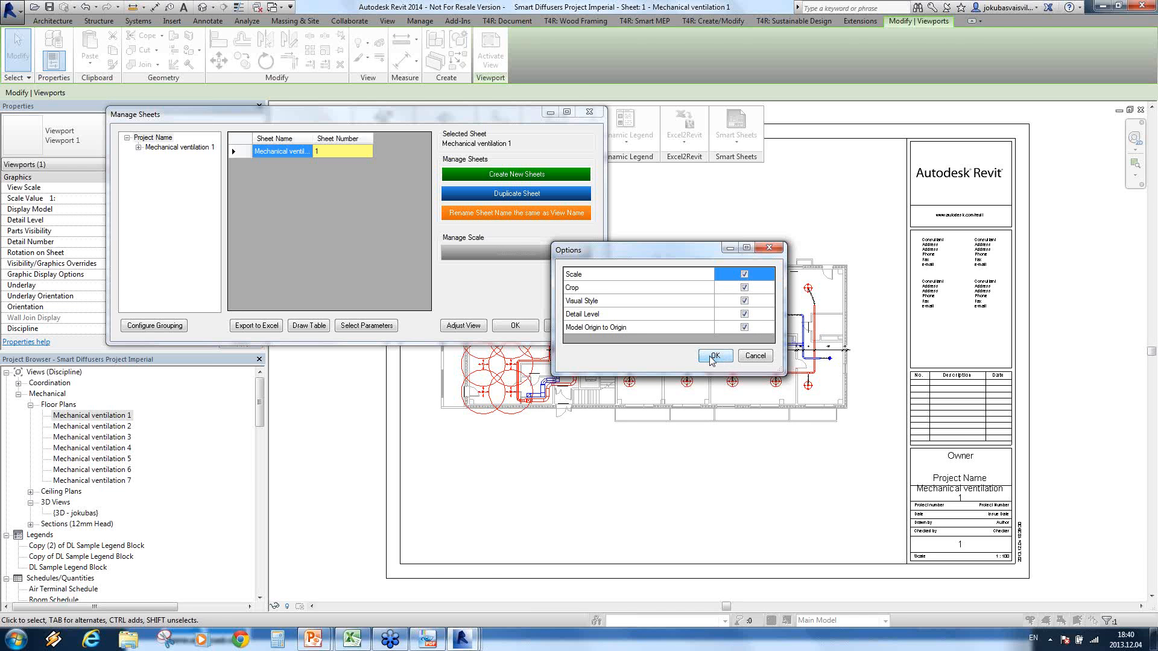
Step: Create sheets 2 to 7 with Scale, Crop, Visual Style, Detail Level and Model Origin to Origin enabled, and dismiss the report
click(714, 357)
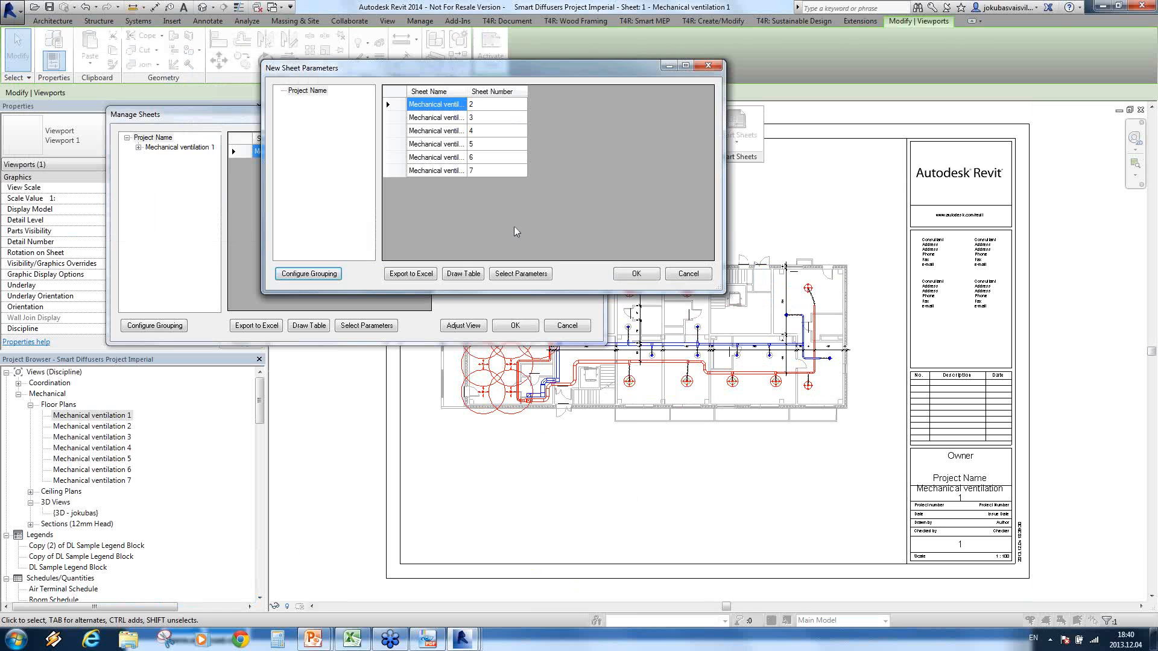
click(635, 275)
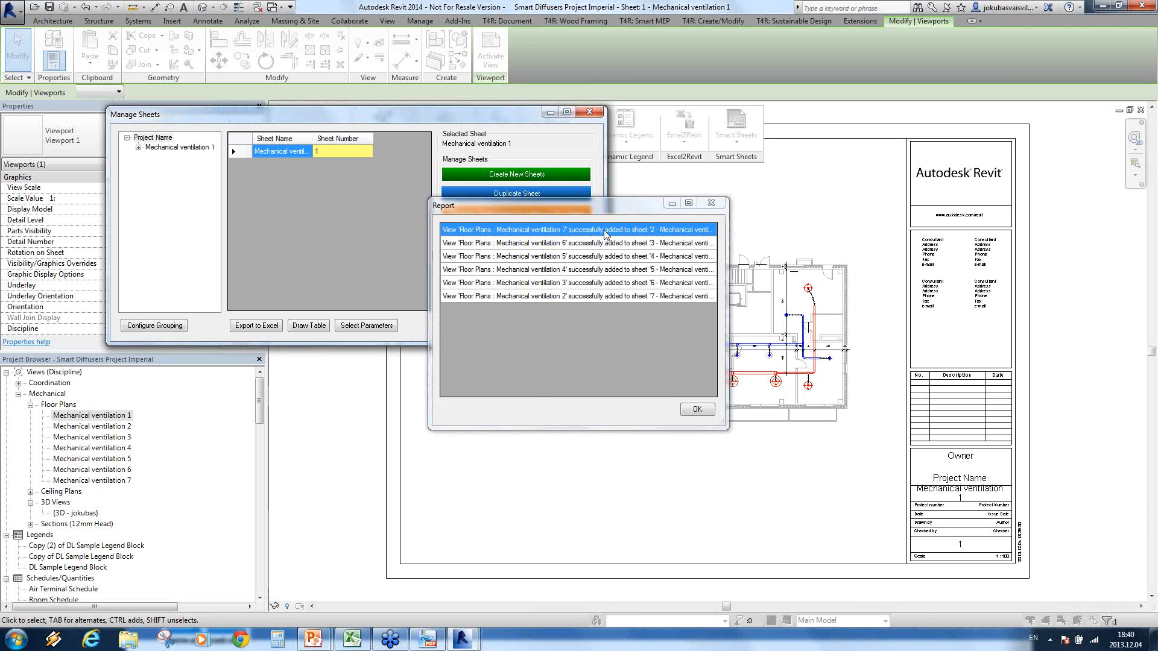
drag(604, 231, 605, 296)
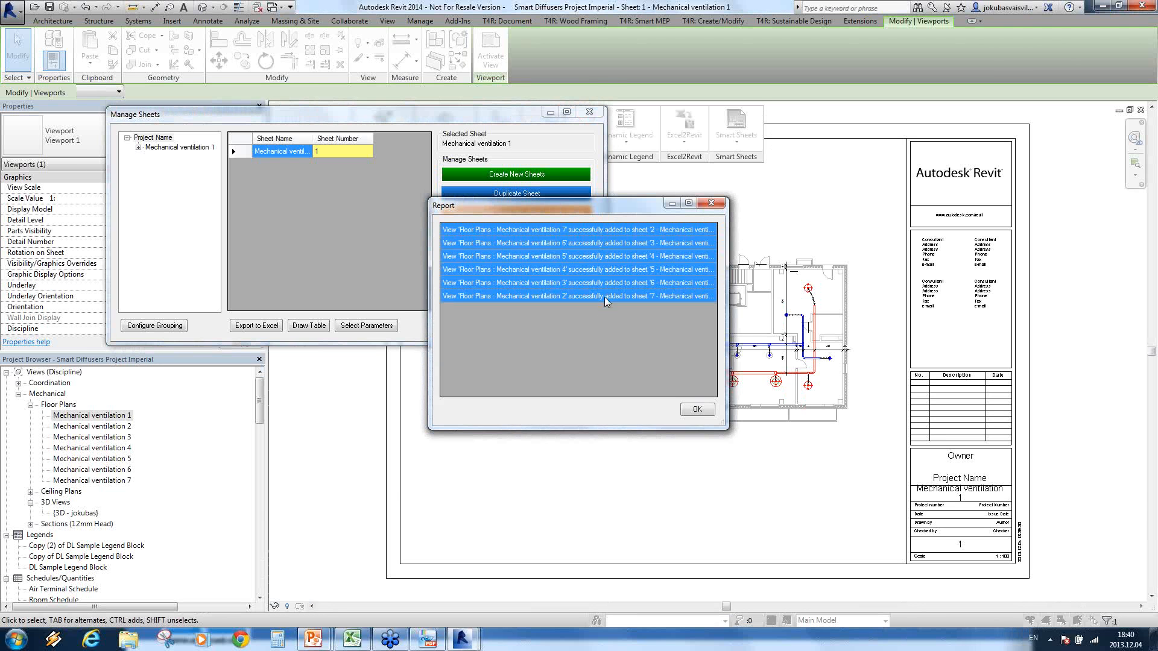
click(698, 411)
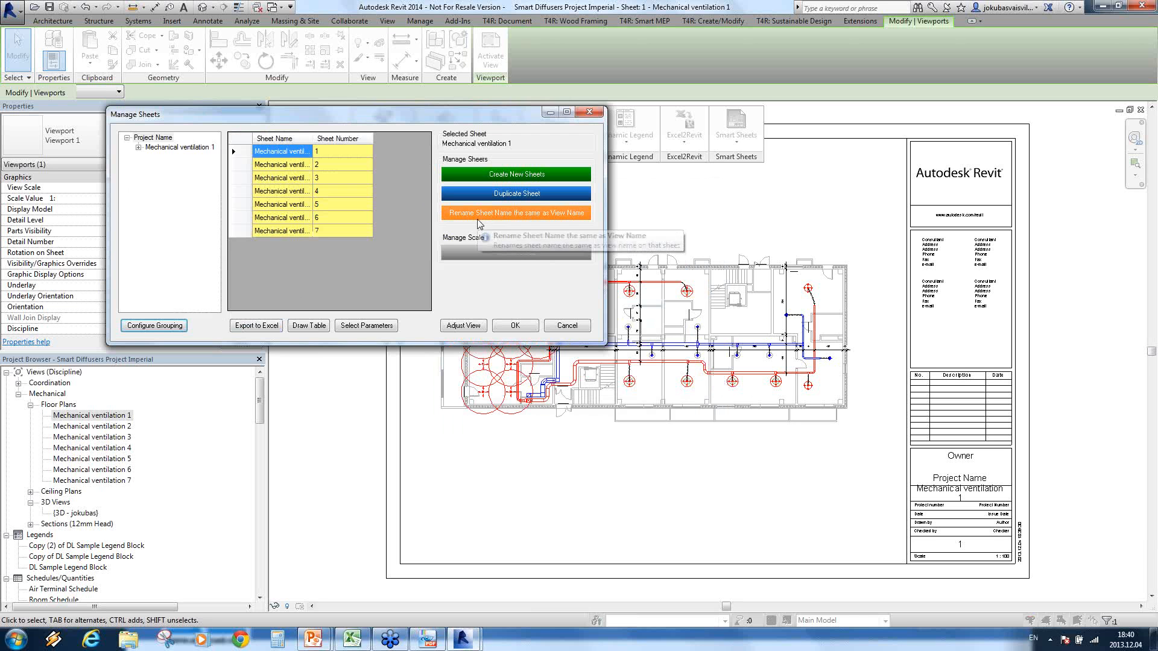
Step: Accept and close Manage Sheets, then open the new sheet 2 - Mechanical ventilation 1
click(555, 213)
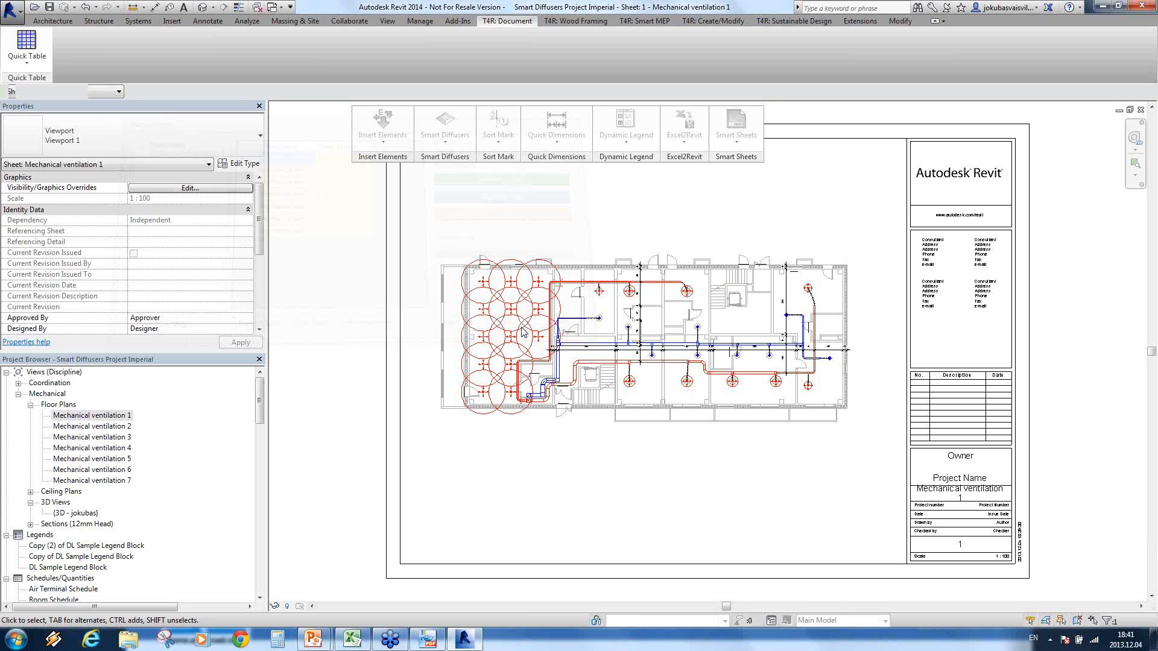
scroll(261, 435, down, 6)
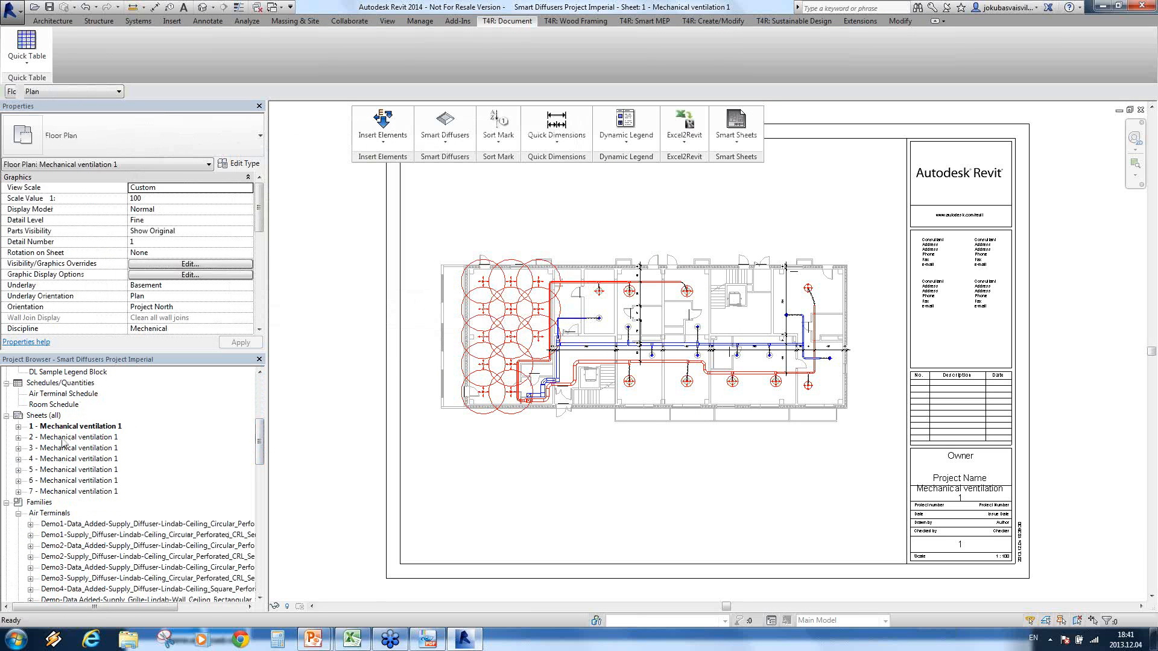
double_click(63, 438)
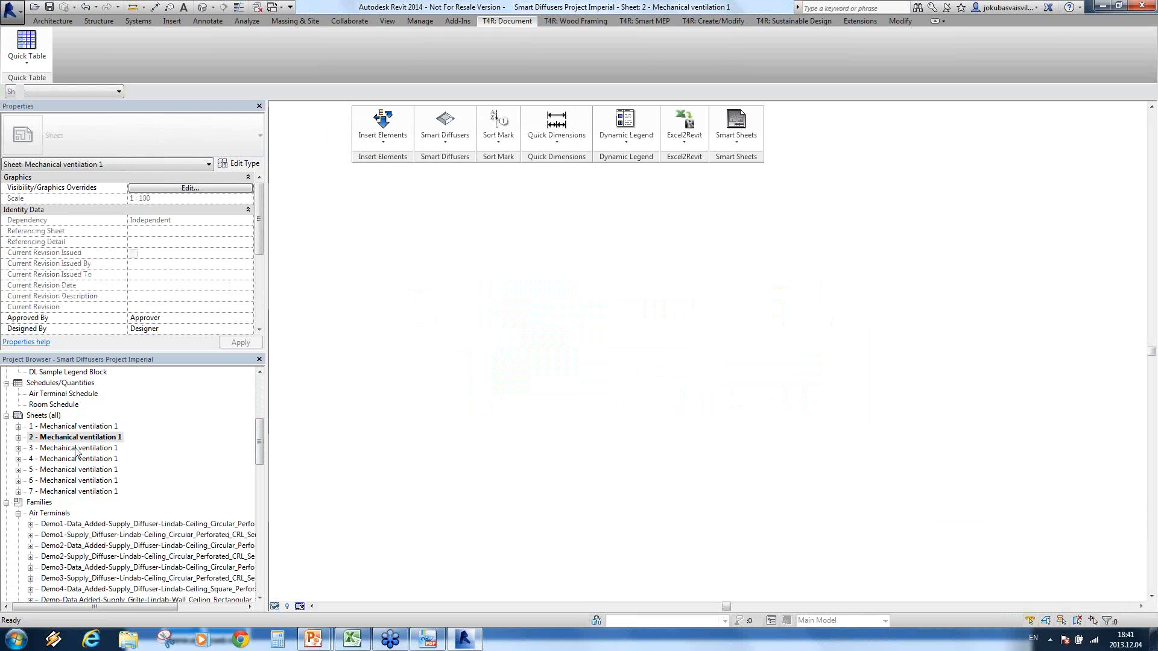
Step: Open the created sheets 3, 4 and 5 - Mechanical ventilation 1 one after another to review their placed plans
double_click(76, 449)
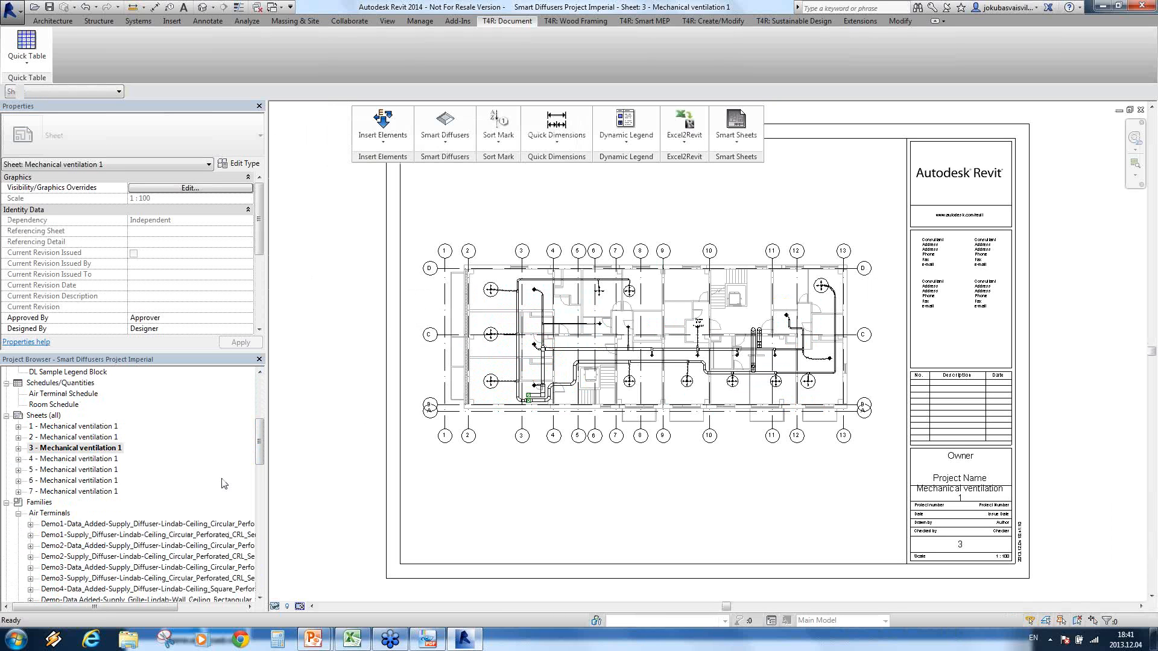
double_click(74, 459)
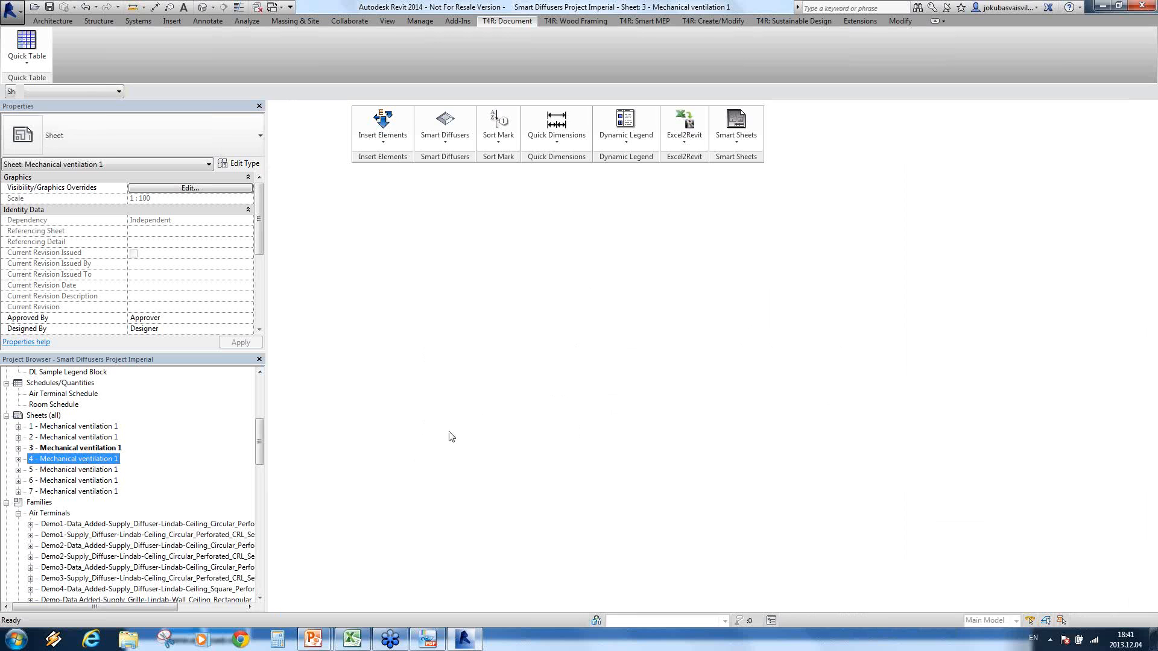
click(96, 471)
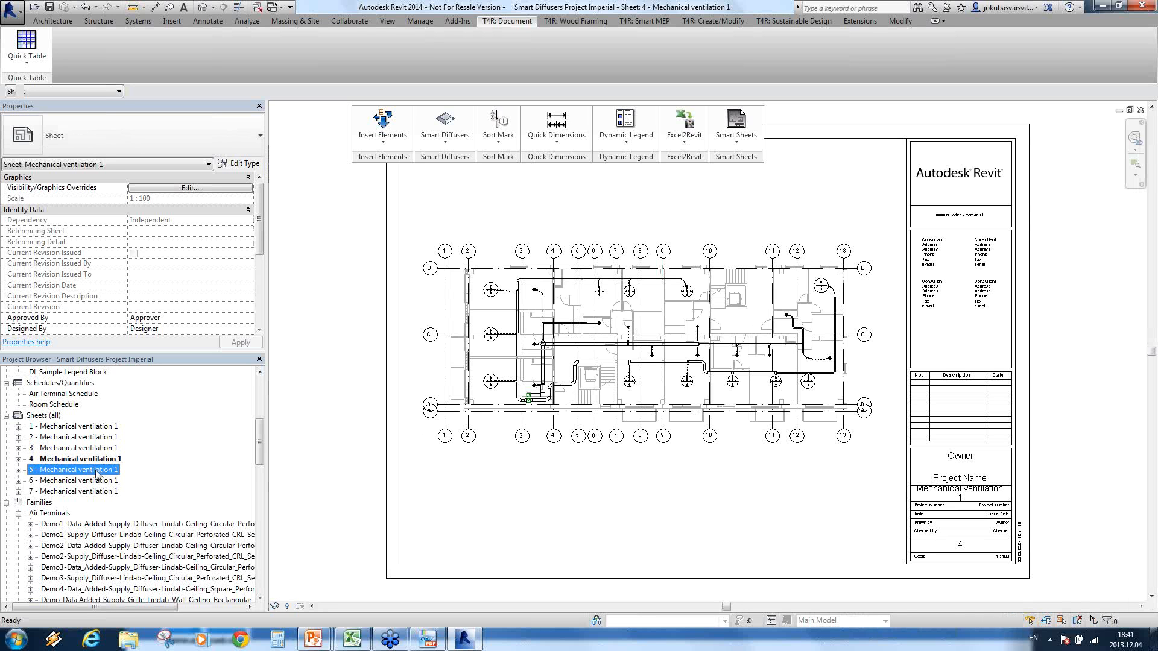
double_click(96, 471)
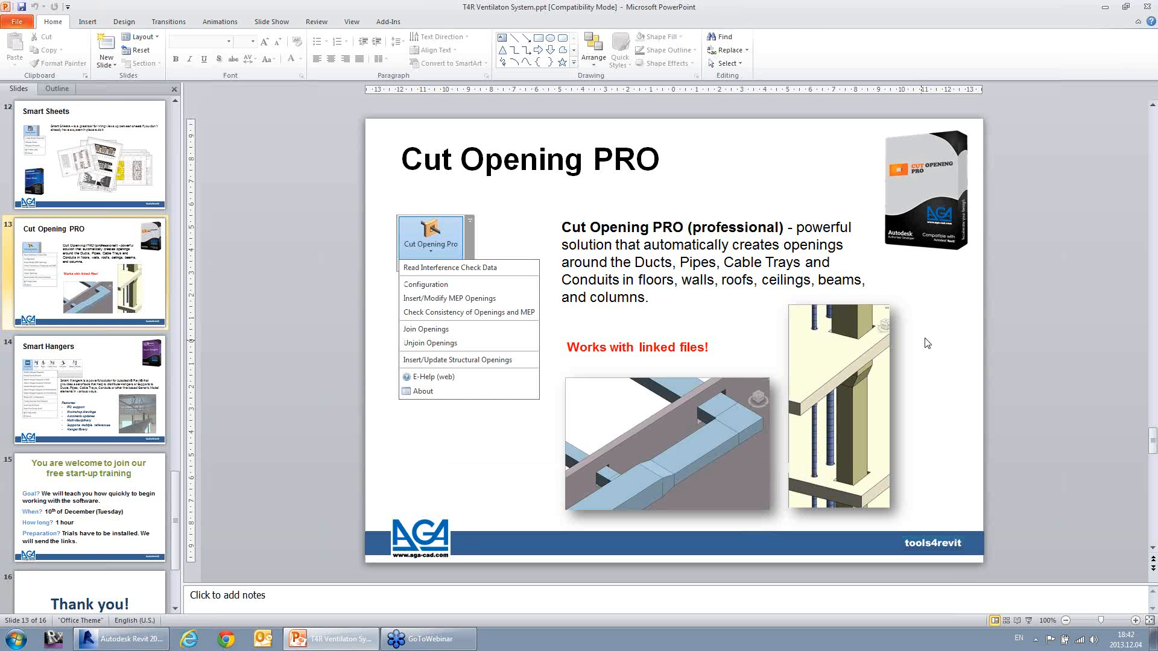
Step: Present the Cut Opening PRO slide full screen, switch to Revit and inspect the ducts crossing the upper-floor walls in the 3D view
click(1018, 620)
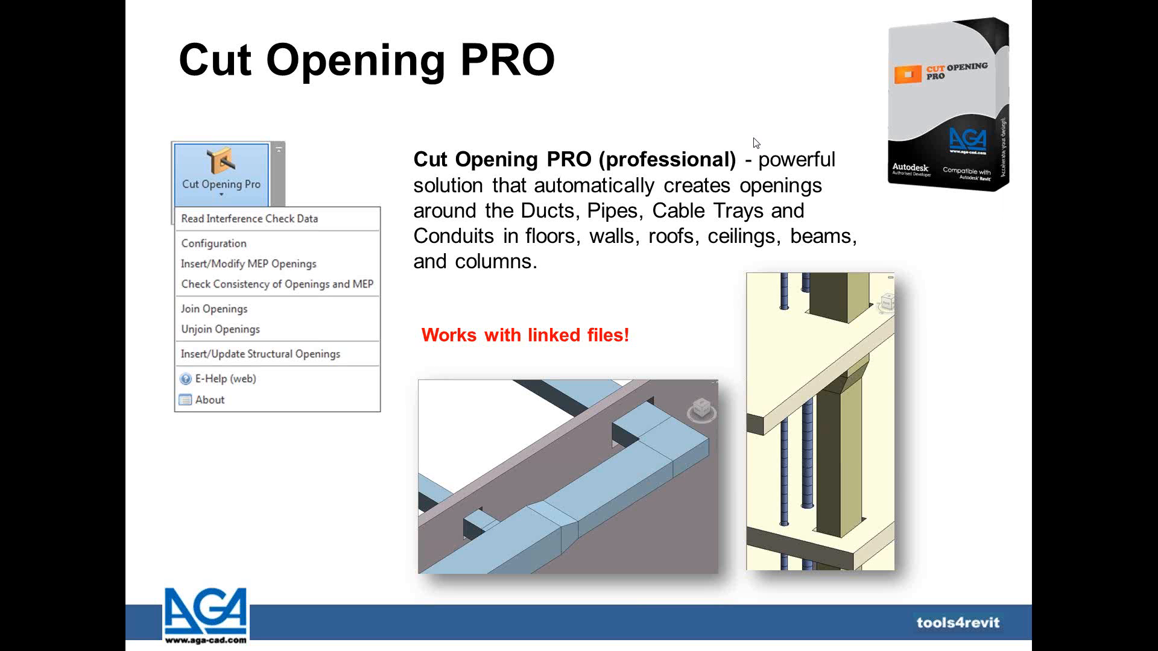
key(alt+Tab)
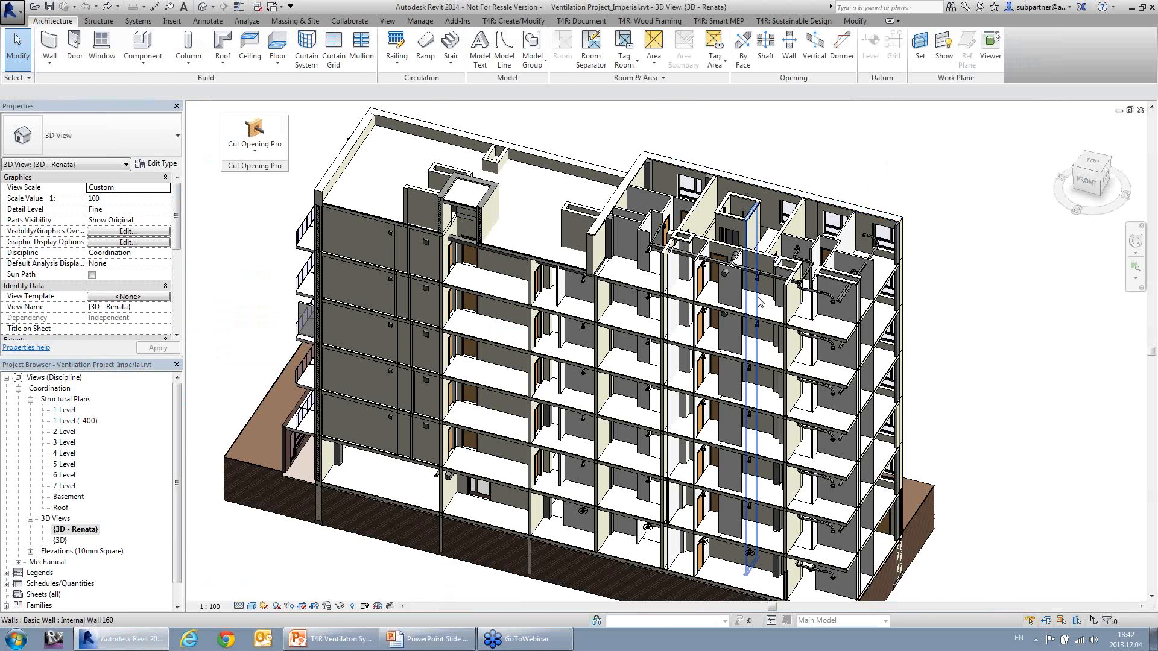
scroll(758, 299, up, 5)
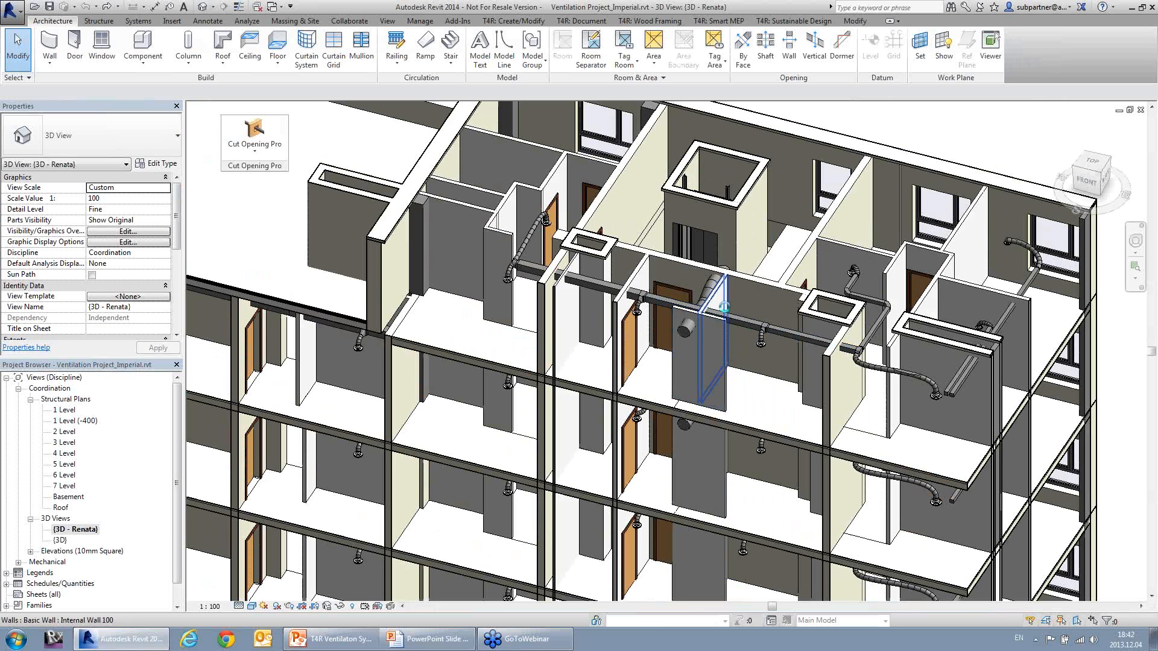
scroll(724, 308, down, 2)
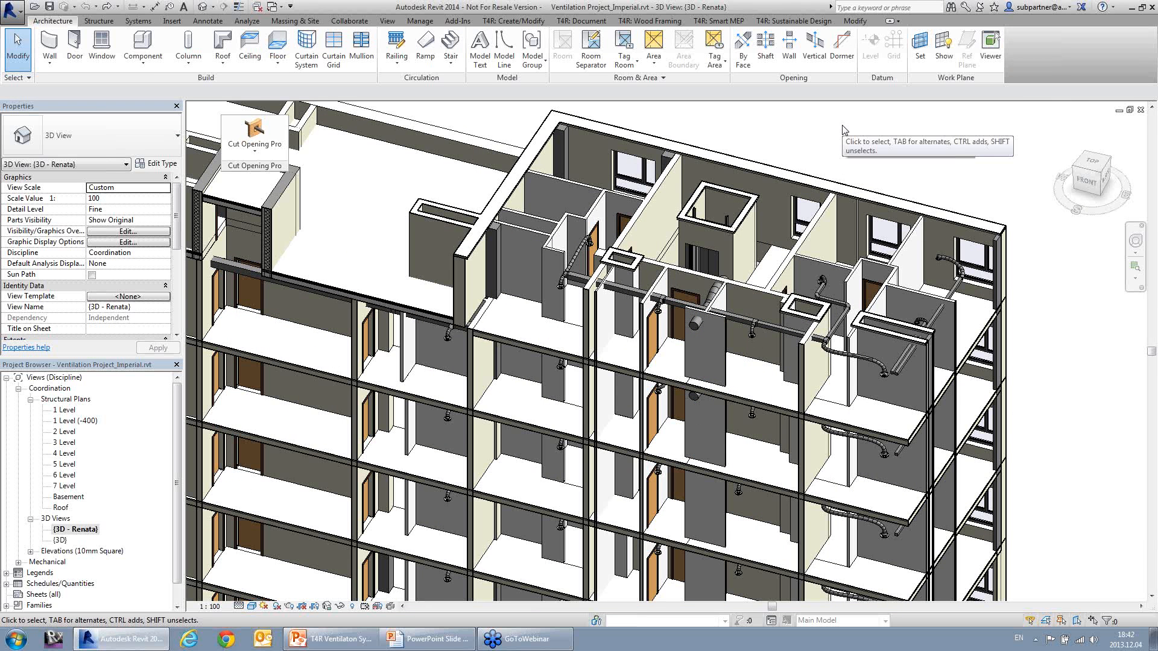
Step: Run an Interference Check in the current project between Ducts and the Walls and Floors categories
click(423, 23)
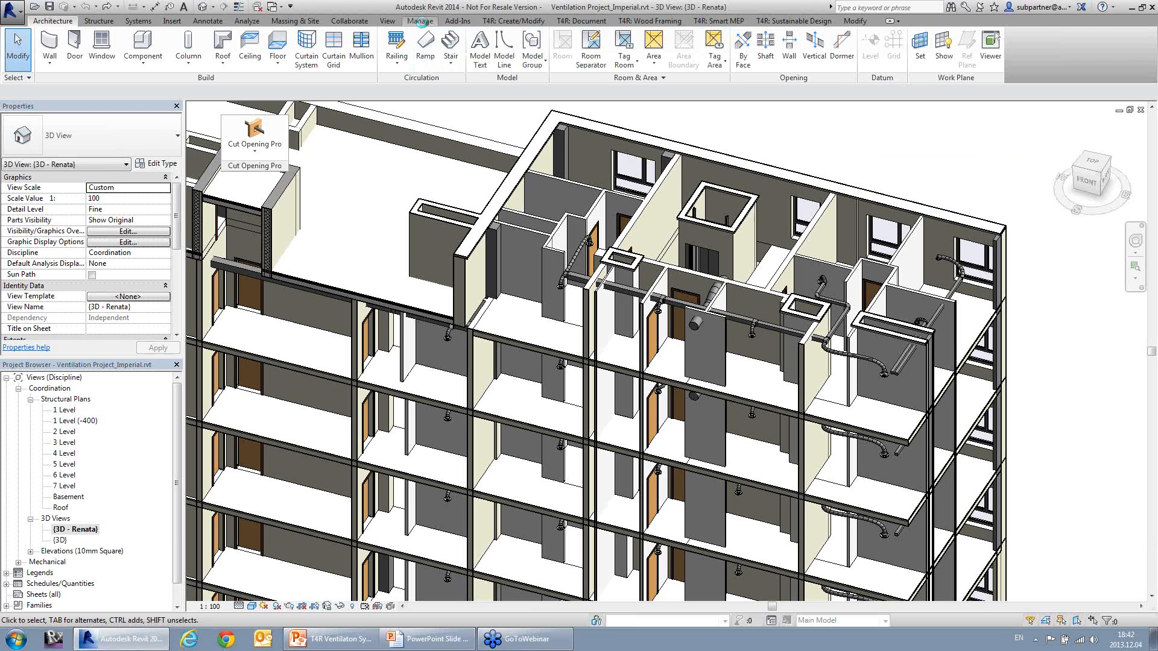
click(367, 23)
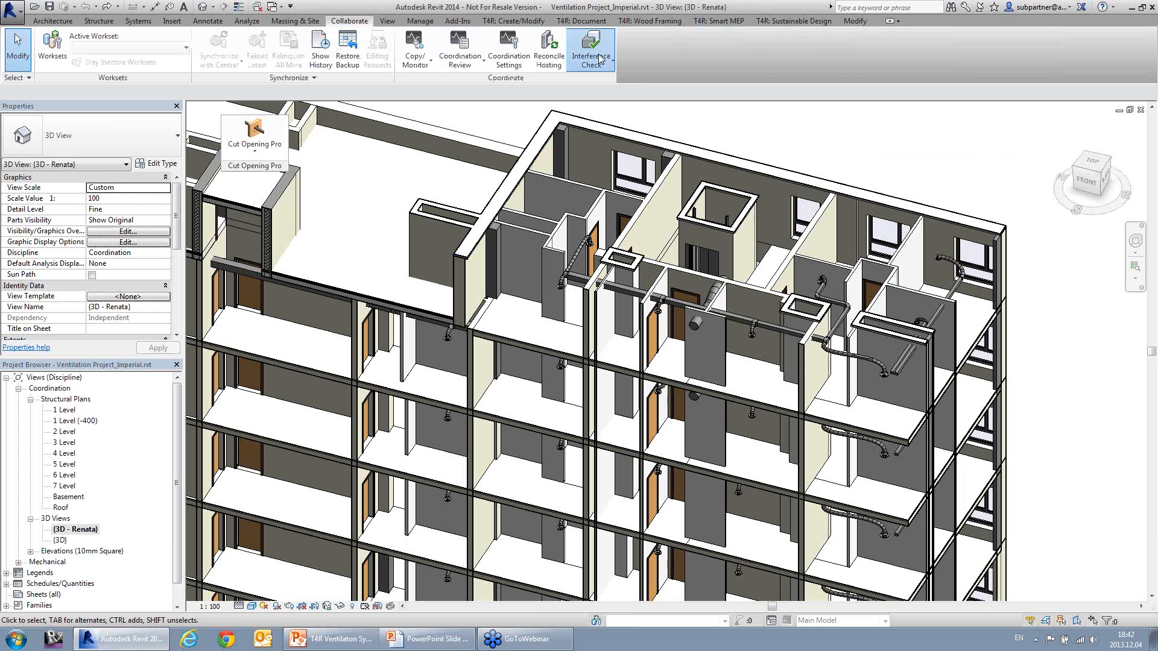
click(599, 63)
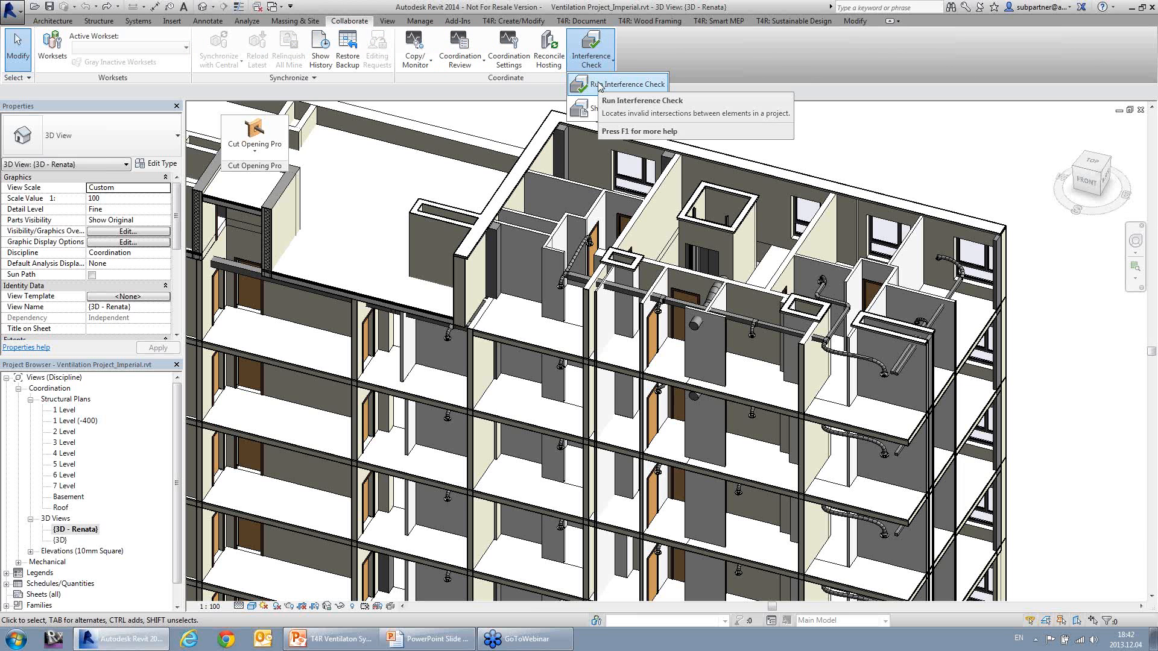
click(599, 85)
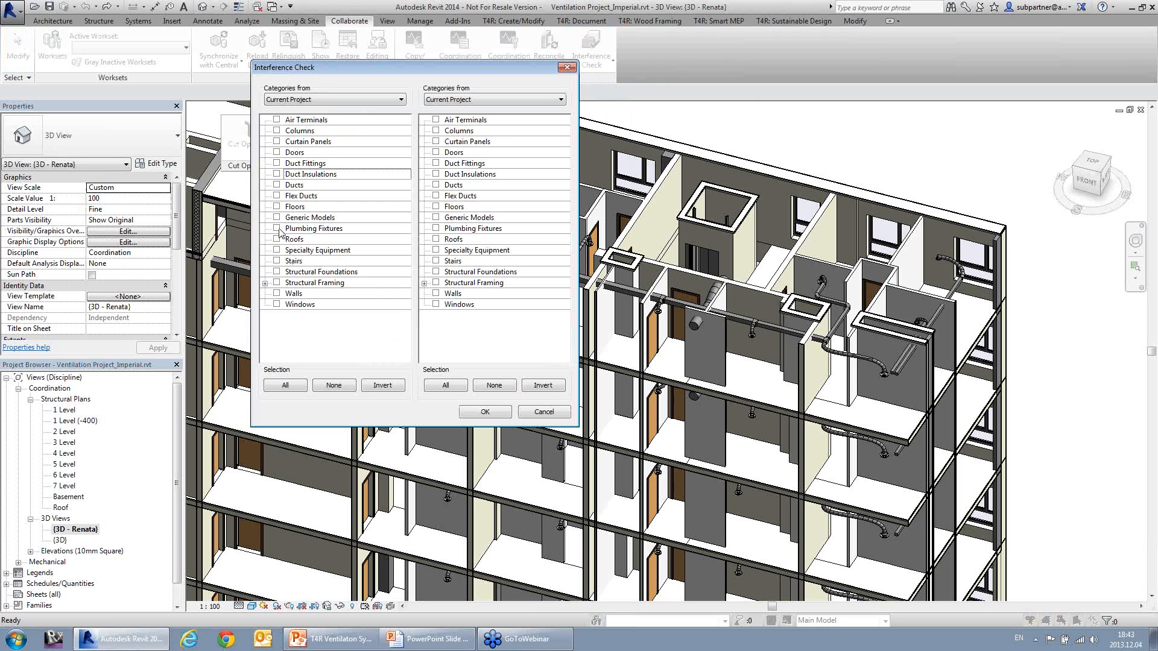
click(276, 185)
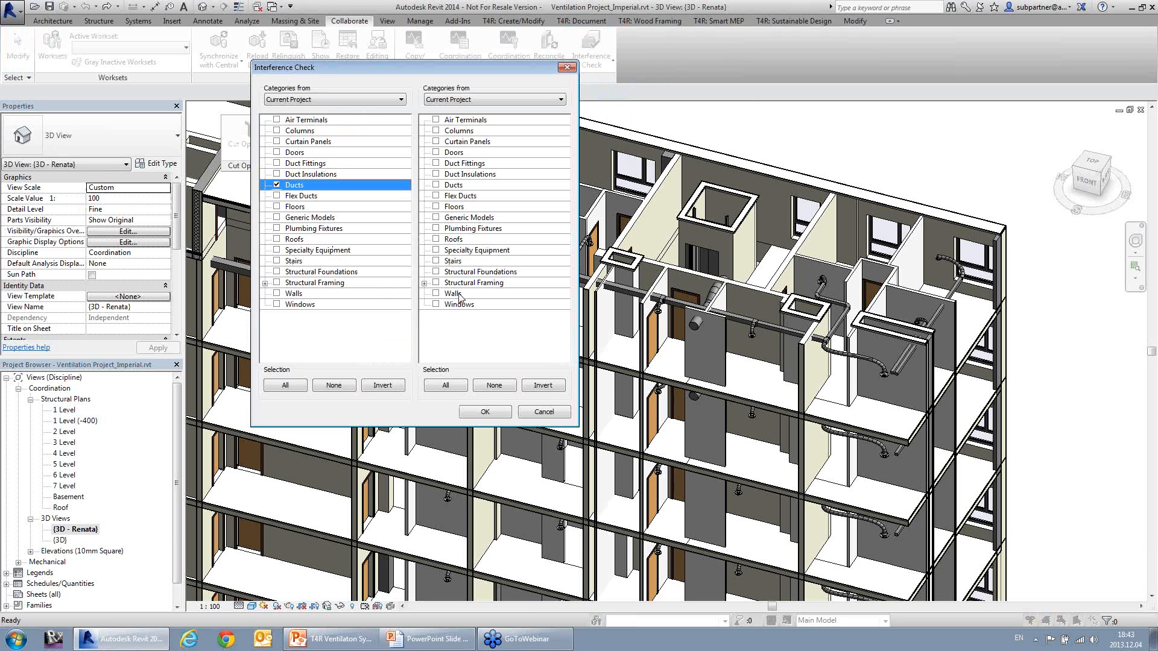
click(436, 293)
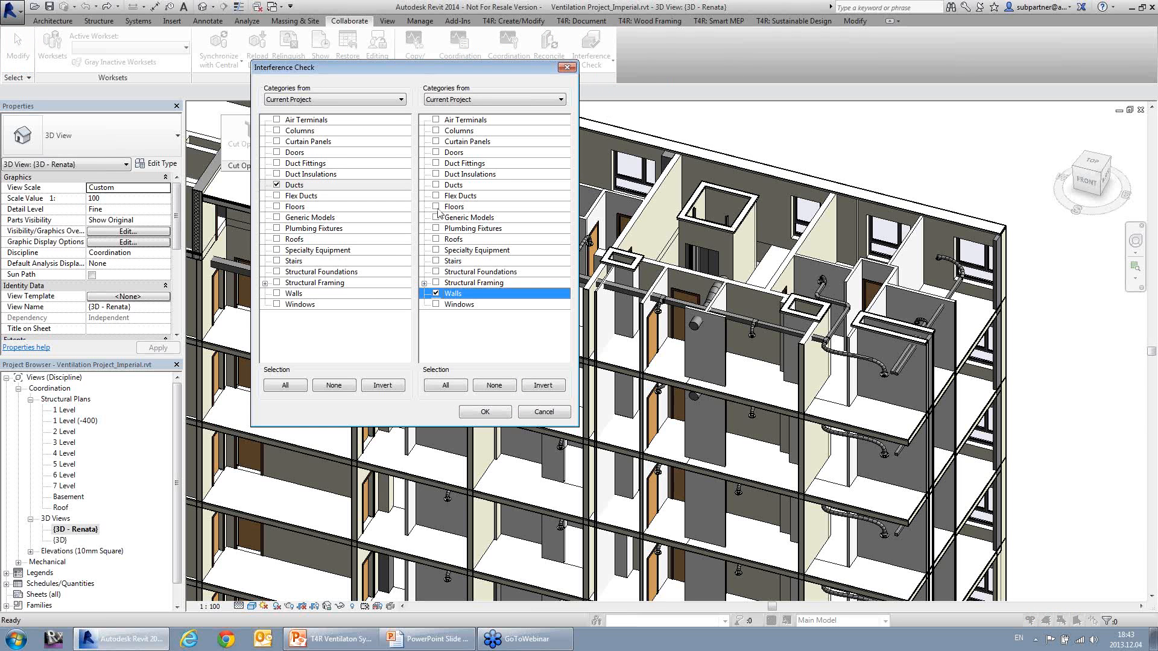
click(436, 207)
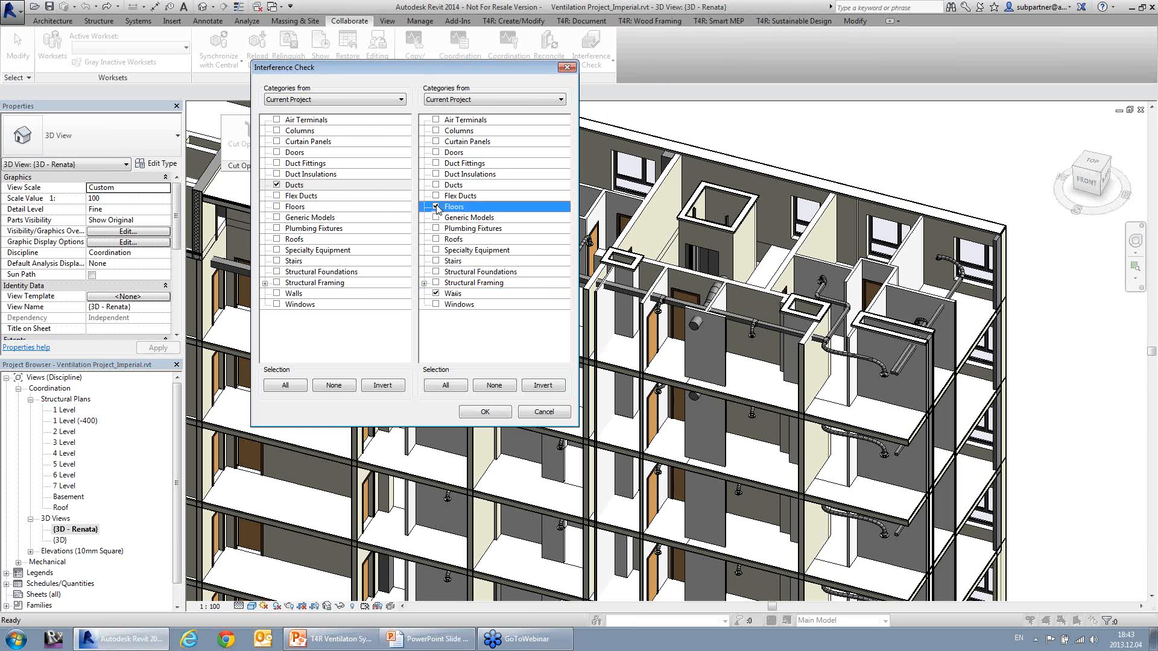
click(486, 412)
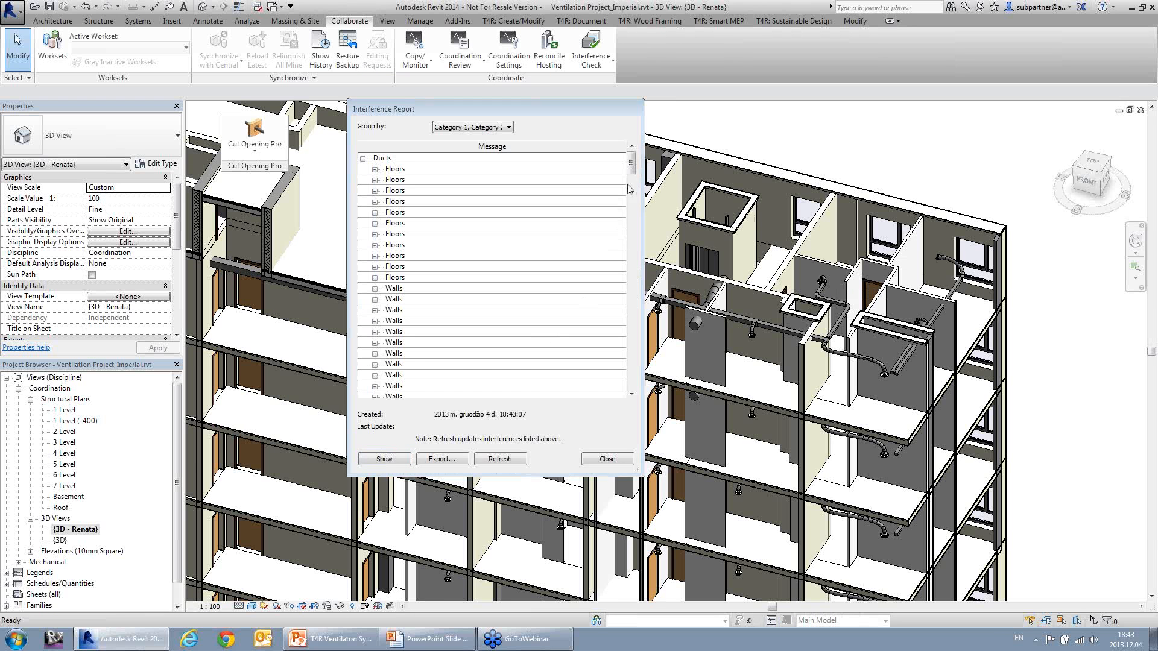
Step: Export the interference report to the Desktop as the HTML file Ventilation Project_Imperial and close the report
mouse_move(633, 164)
mouse_down()
mouse_move(638, 384)
mouse_move(632, 158)
mouse_up()
click(447, 462)
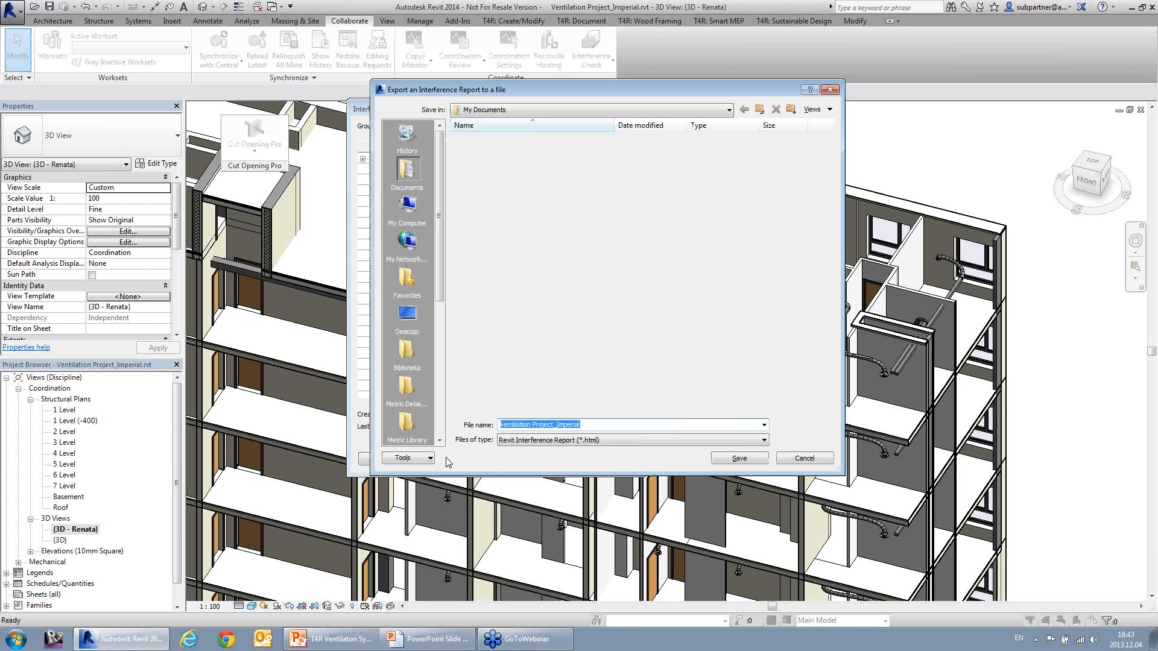
click(407, 316)
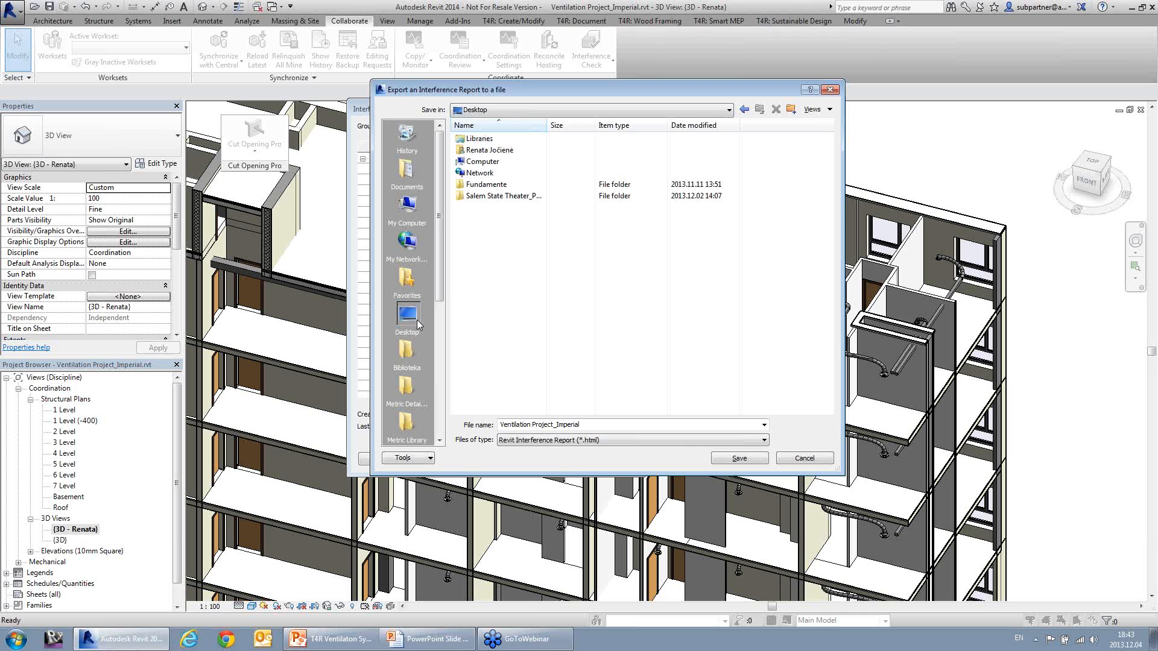
click(733, 459)
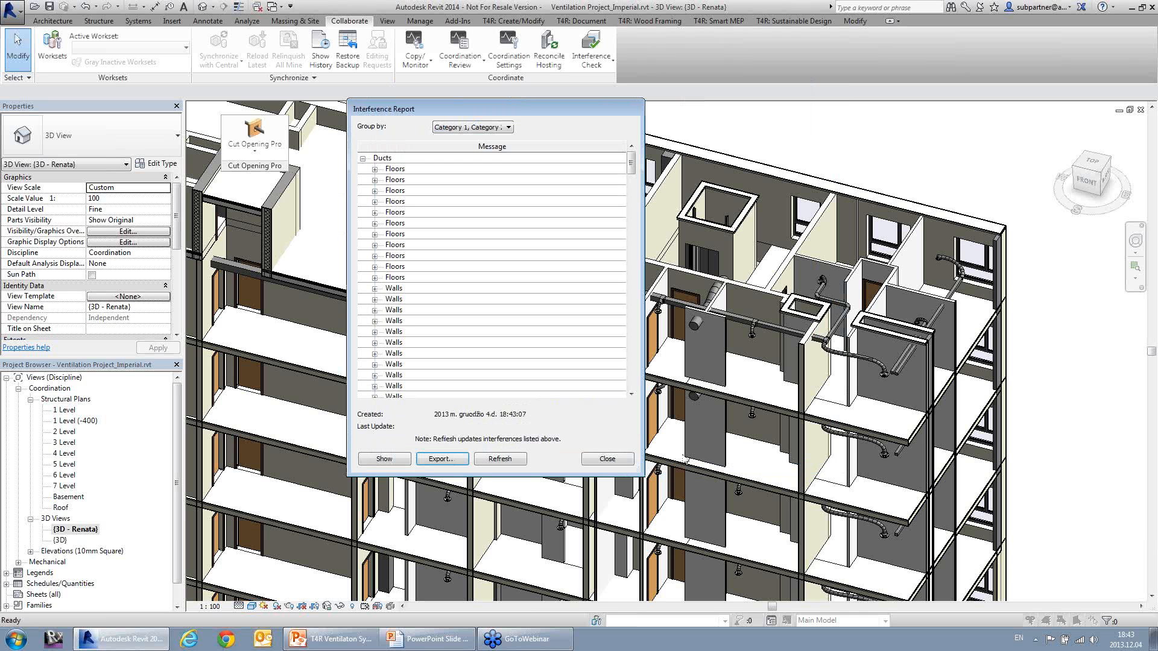
click(608, 459)
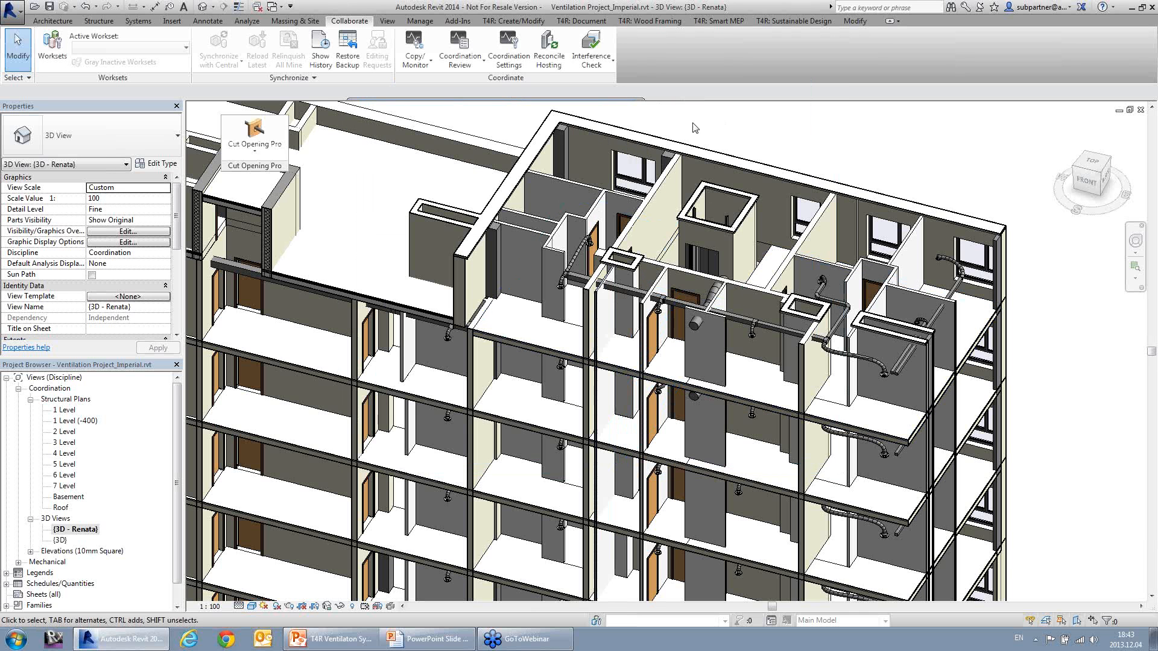
Step: Load Ventilation Project_Imperial.html from the Desktop into Cut Opening Pro's Read Interference Check Data
click(275, 150)
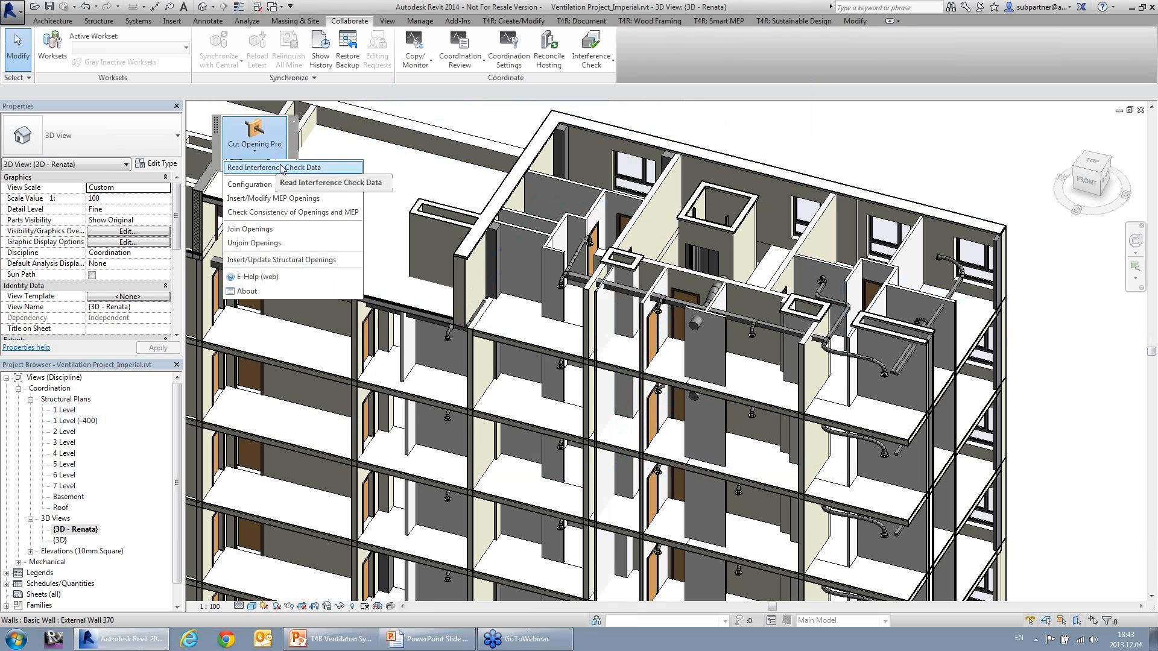
click(281, 168)
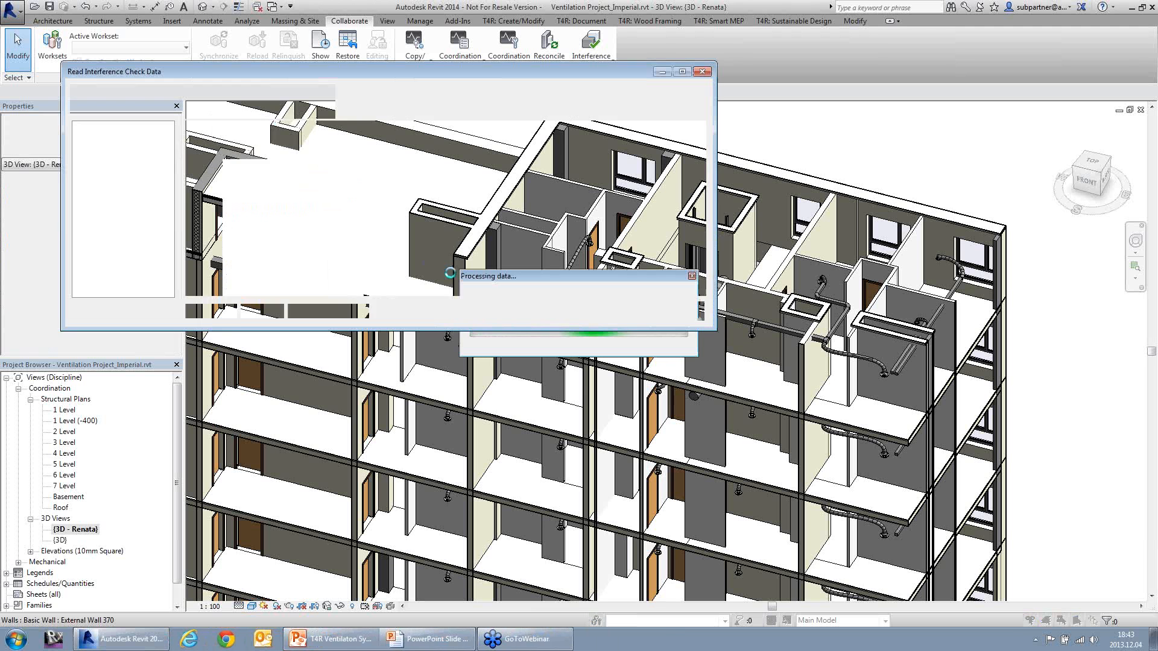
click(274, 93)
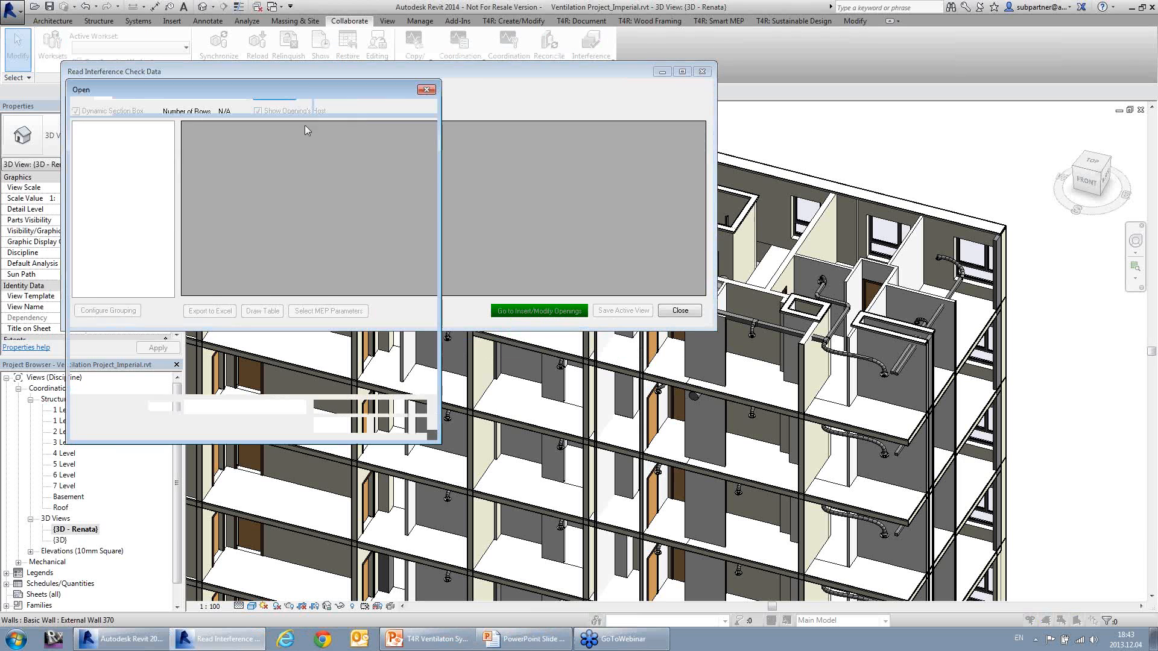
click(346, 246)
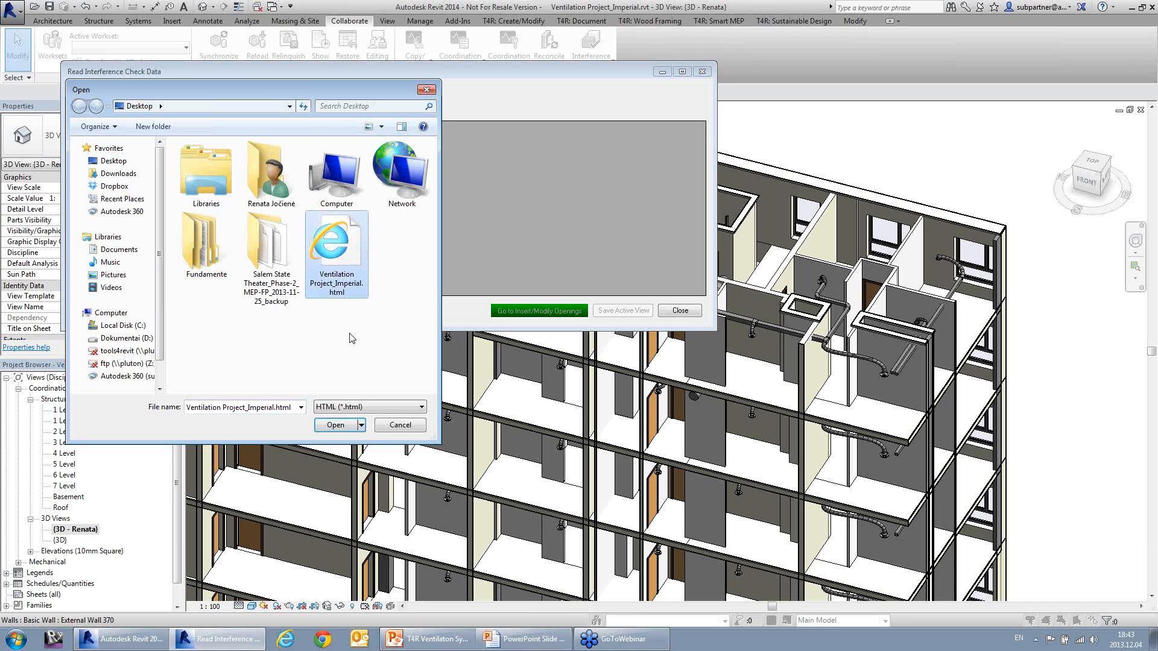
click(340, 426)
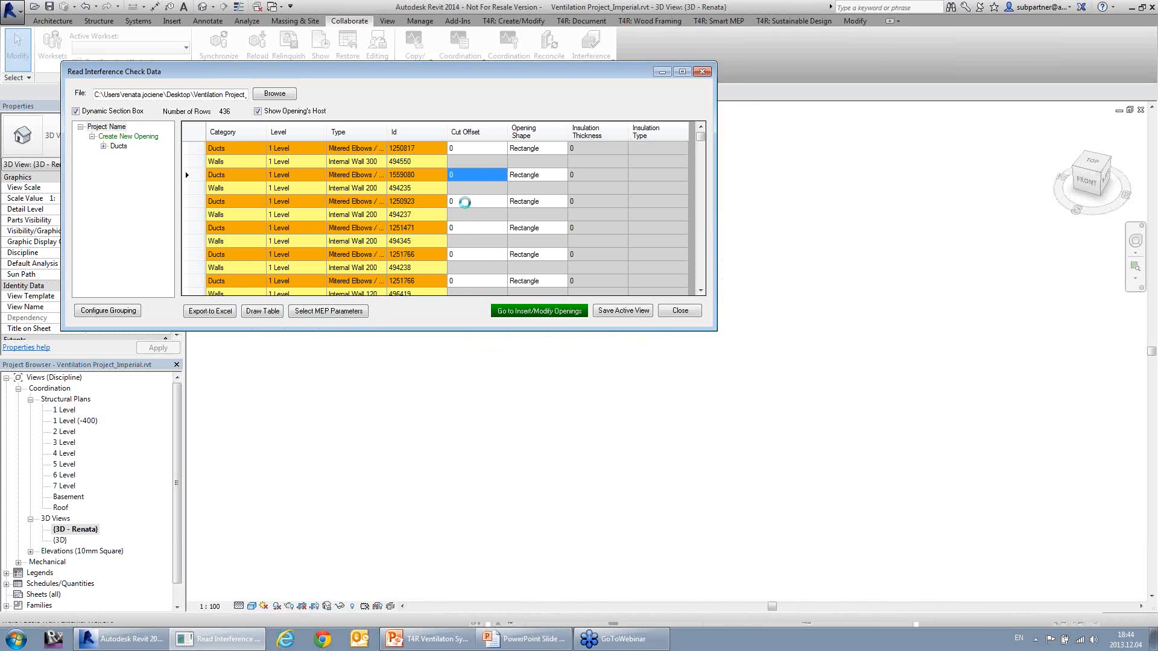
Step: Examine the clash of duct 1250923 with its wall in the 3D view and turn off Dynamic Section Box
click(465, 202)
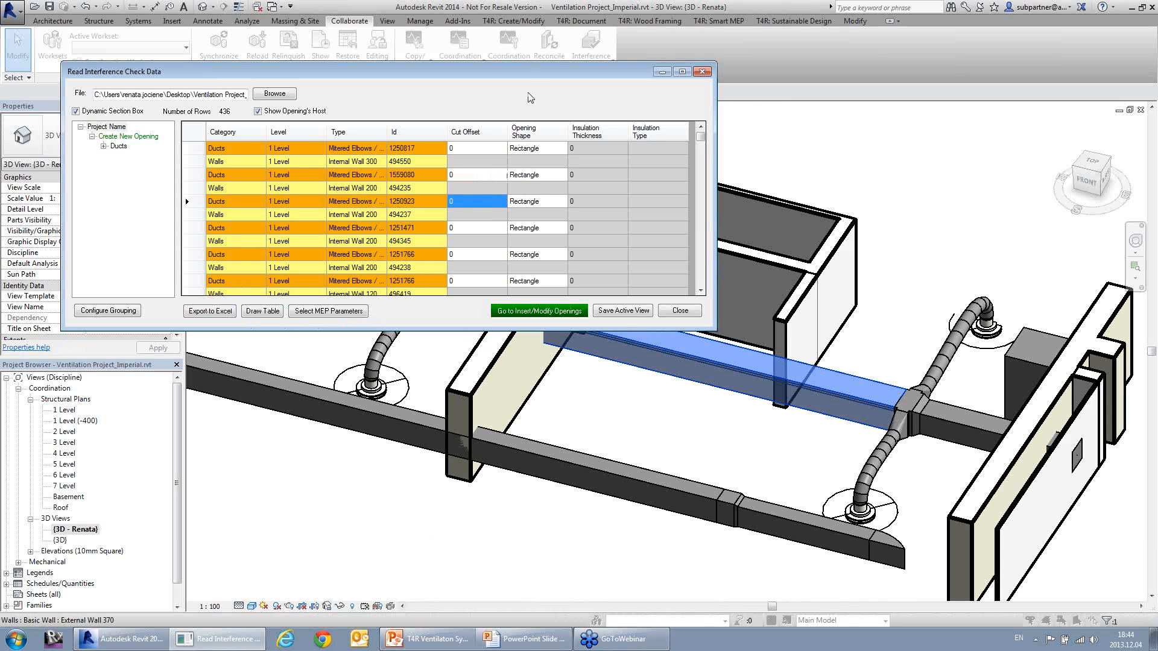
mouse_move(525, 77)
mouse_down()
mouse_move(487, 402)
mouse_move(534, 86)
mouse_up()
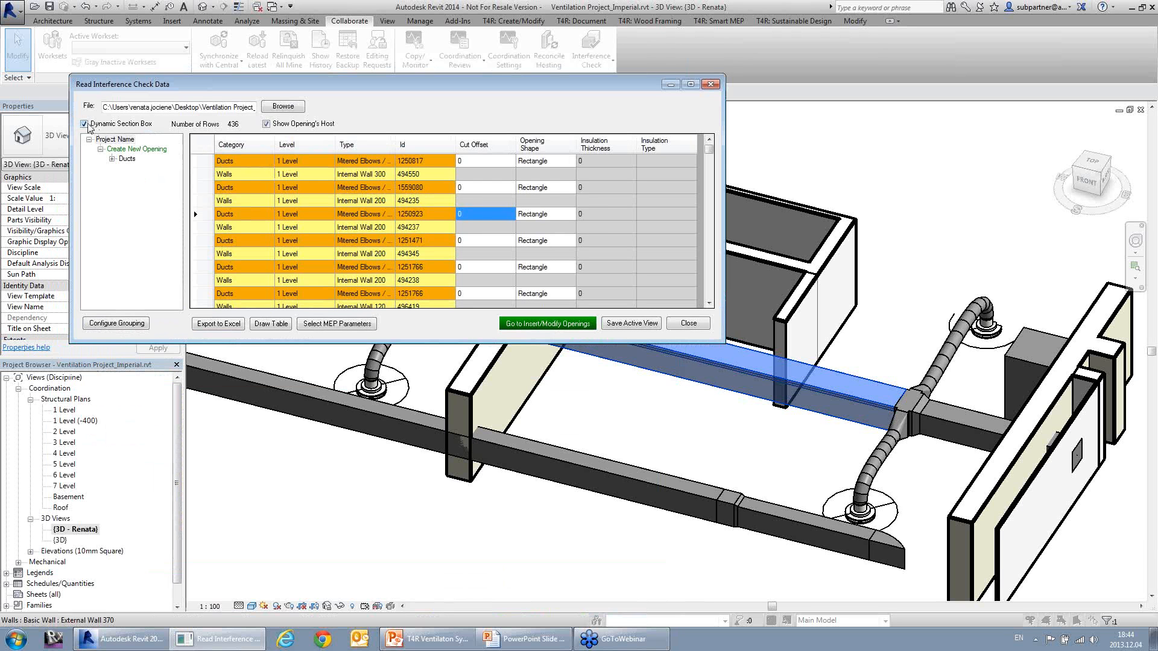
click(481, 213)
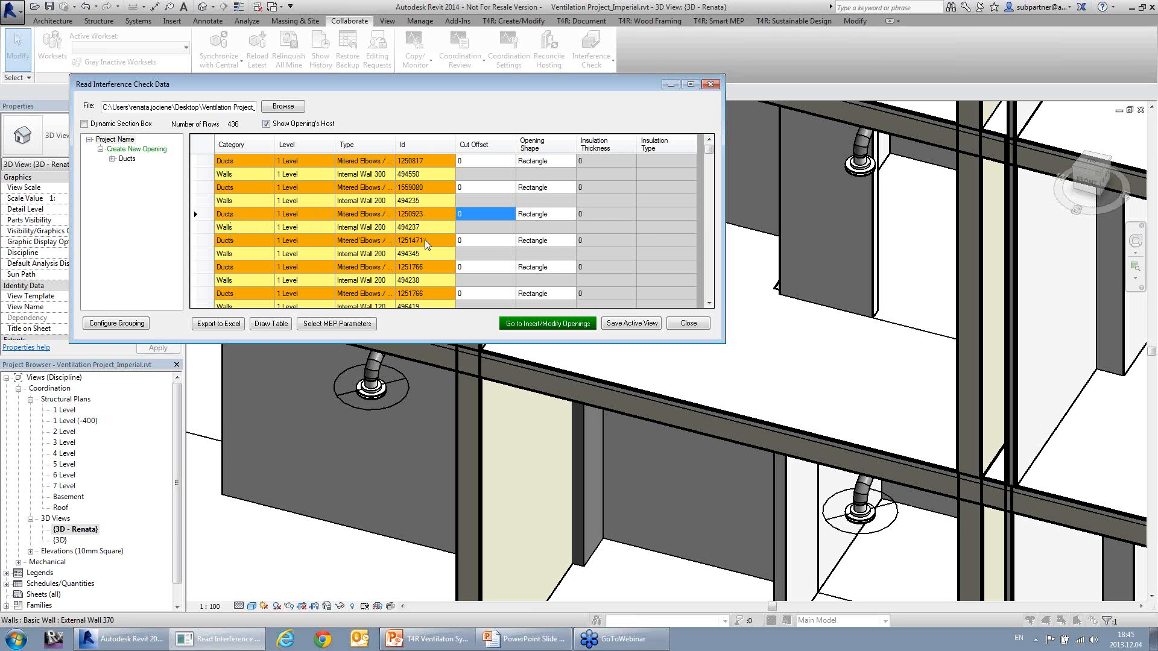
Step: Turn off Show Opening's Host in the interference data and look through the remaining duct rows
click(266, 123)
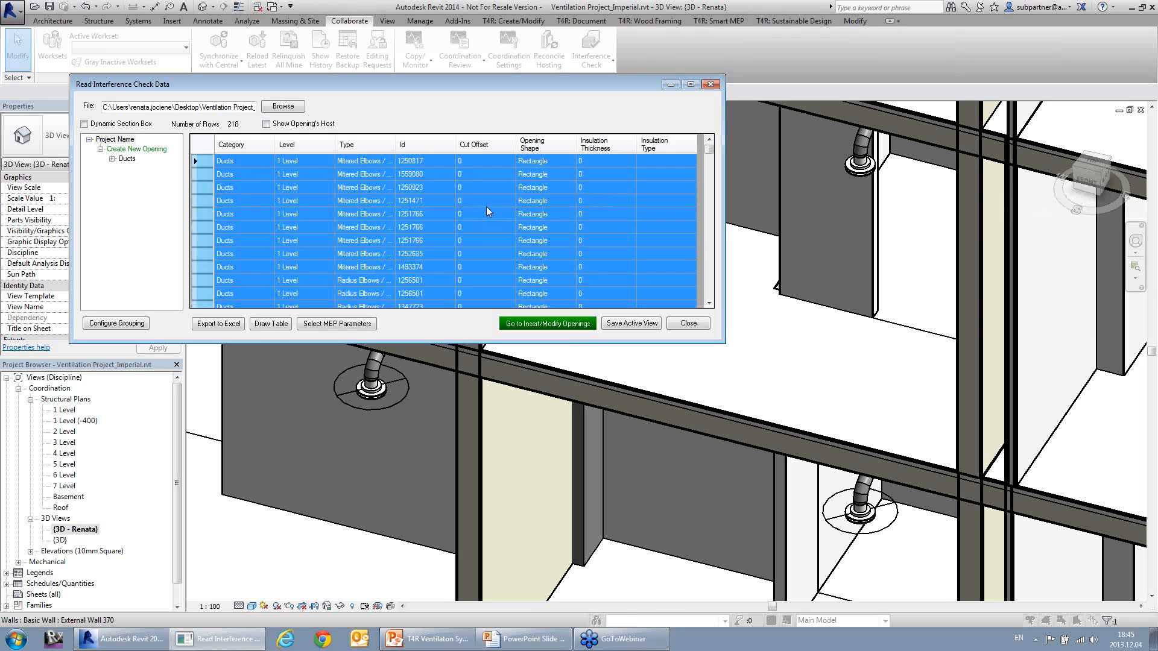
click(486, 206)
scroll(495, 211, down, 4)
scroll(500, 215, down, 20)
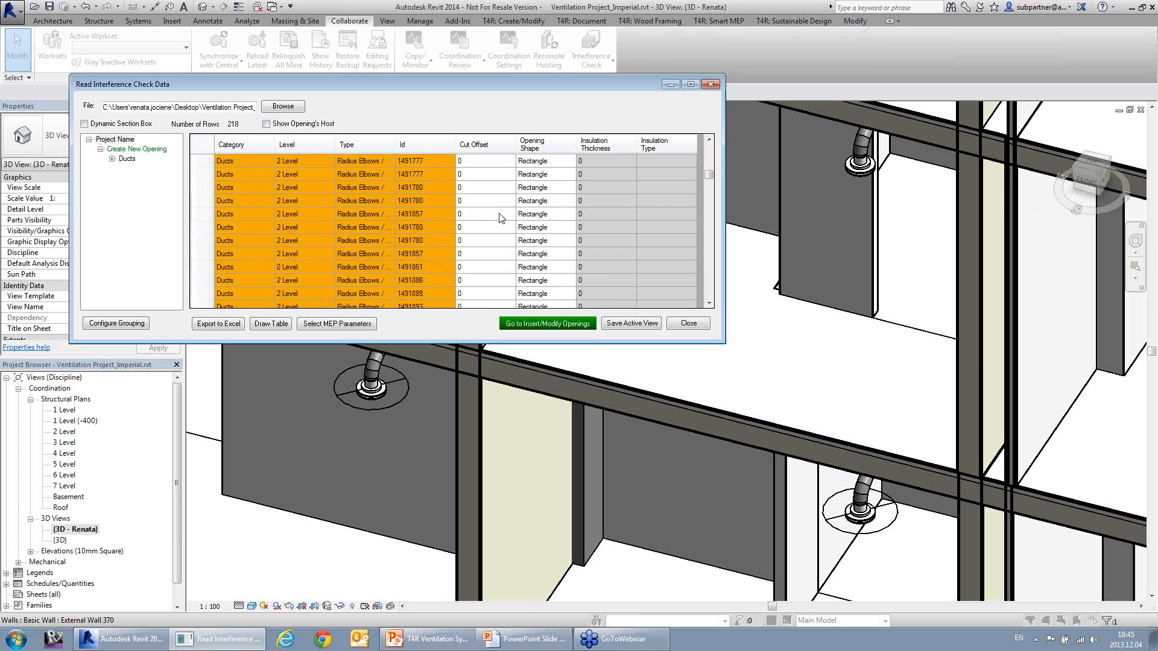
scroll(500, 224, up, 15)
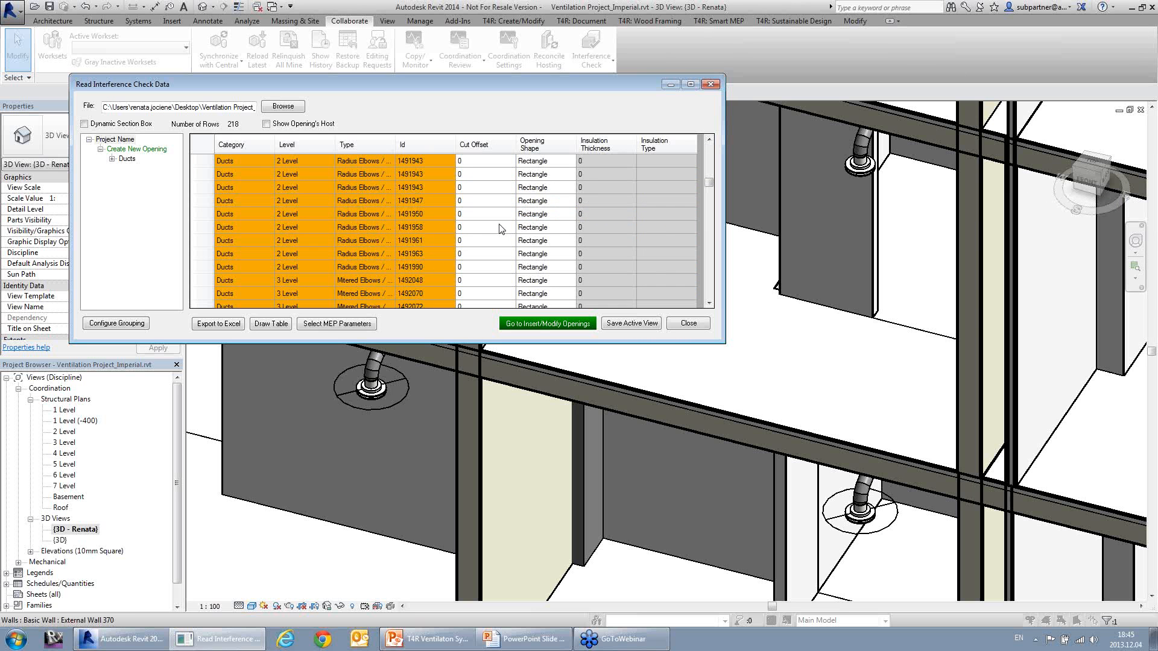
scroll(500, 229, down, 4)
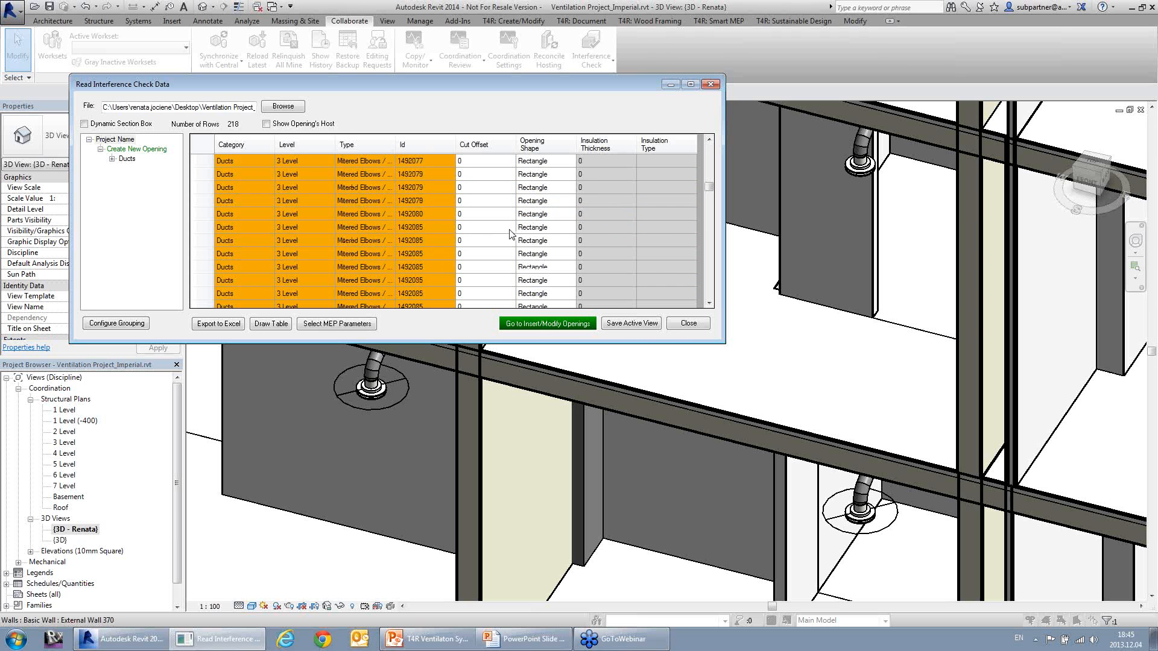
Step: Proceed to Insert/Modify MEP Openings, select the cut offset of duct 1491774 and move the dialog clear of the Cut Opening Pro panel
click(537, 326)
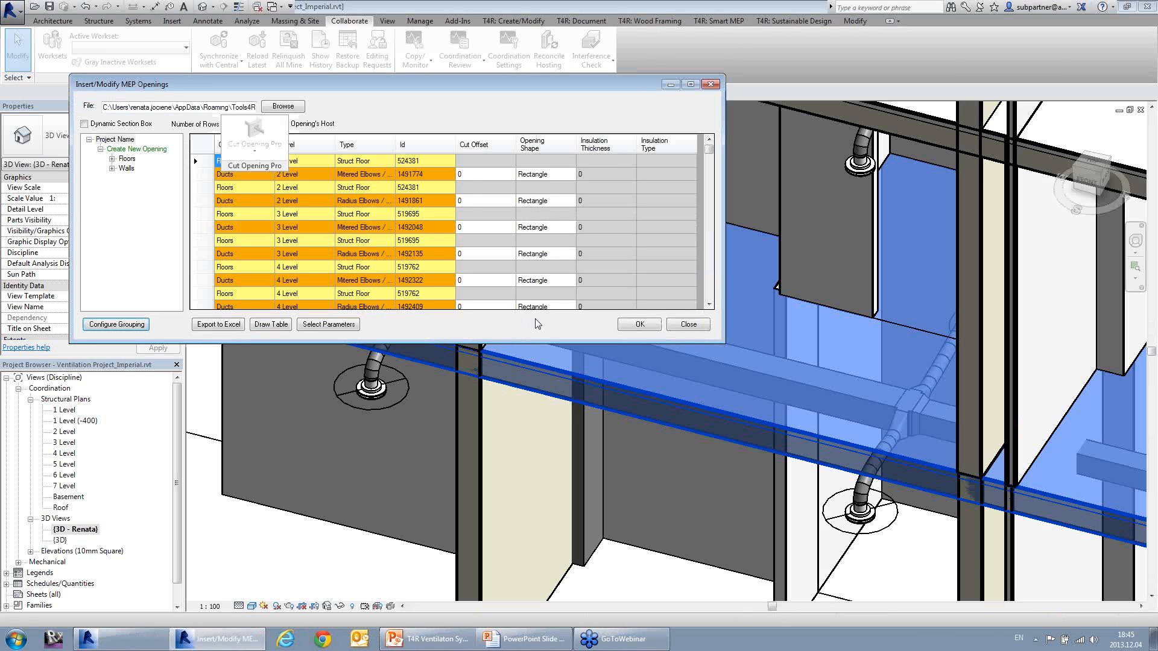
click(482, 175)
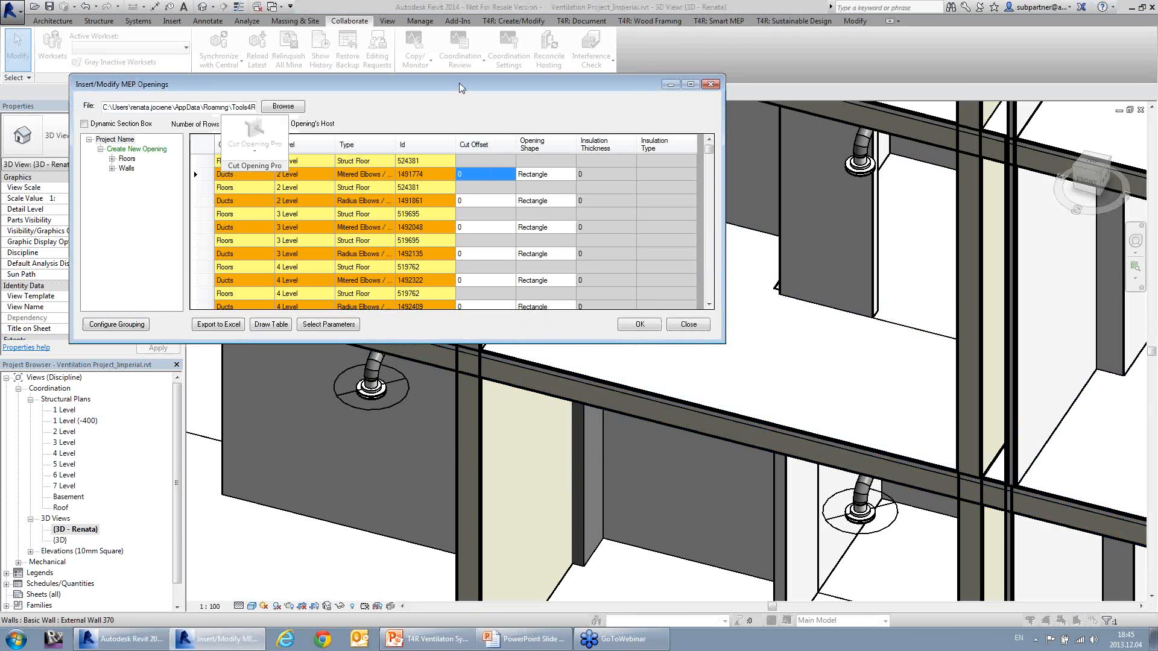
drag(462, 87, 467, 195)
Step: Turn off Show Opening's Host for the MEP openings and expand the Floors and Walls groups to their levels
click(276, 252)
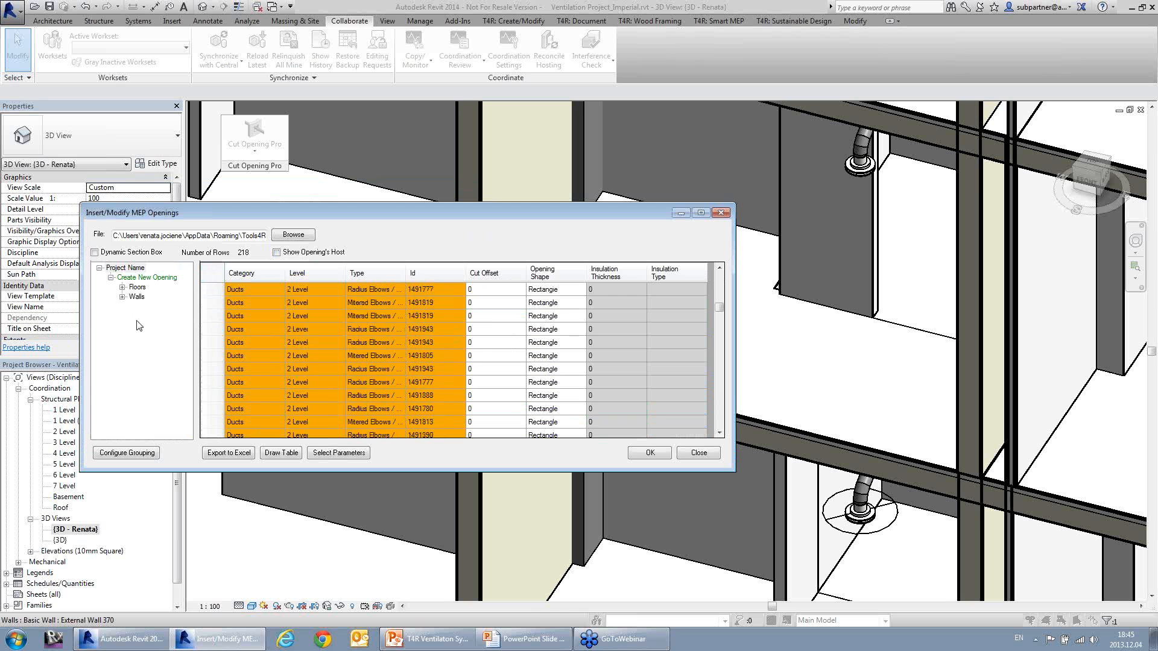
click(123, 296)
click(123, 287)
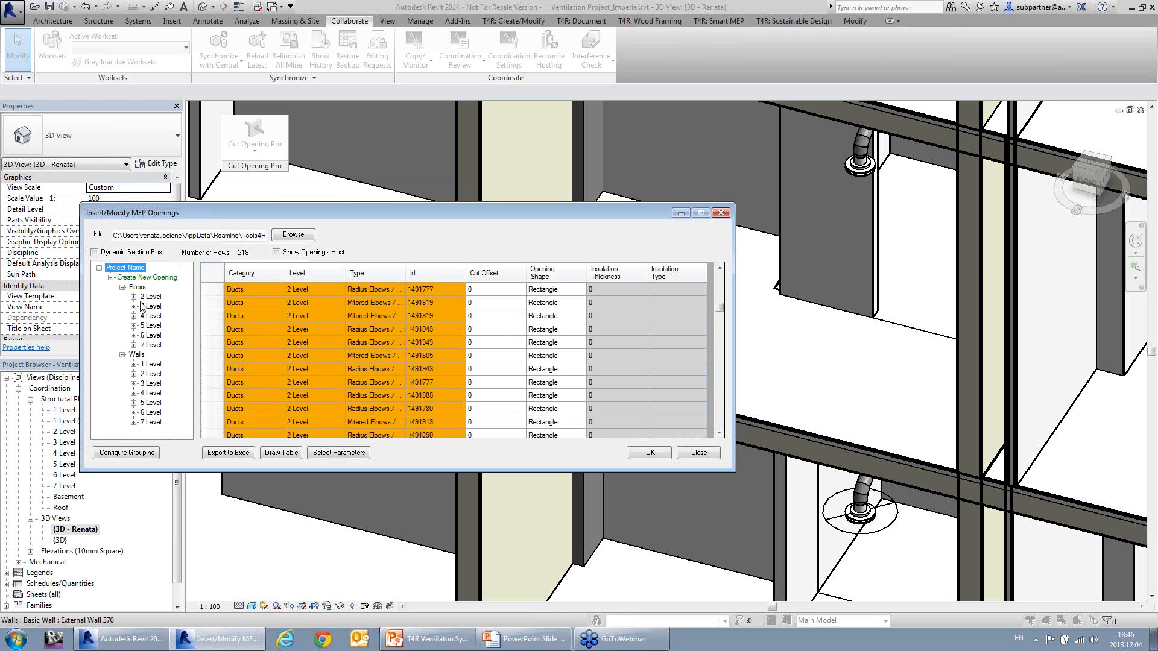
Step: Filter the MEP openings table by the cut offset value 0 of duct 1492087
click(509, 316)
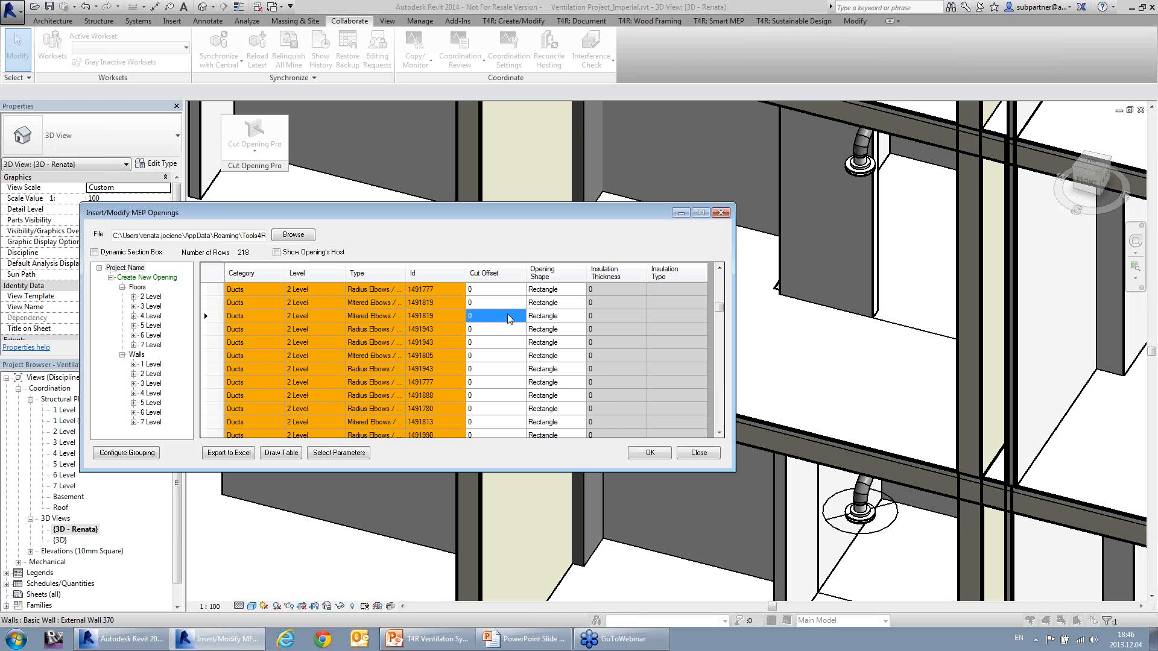
scroll(517, 389, down, 15)
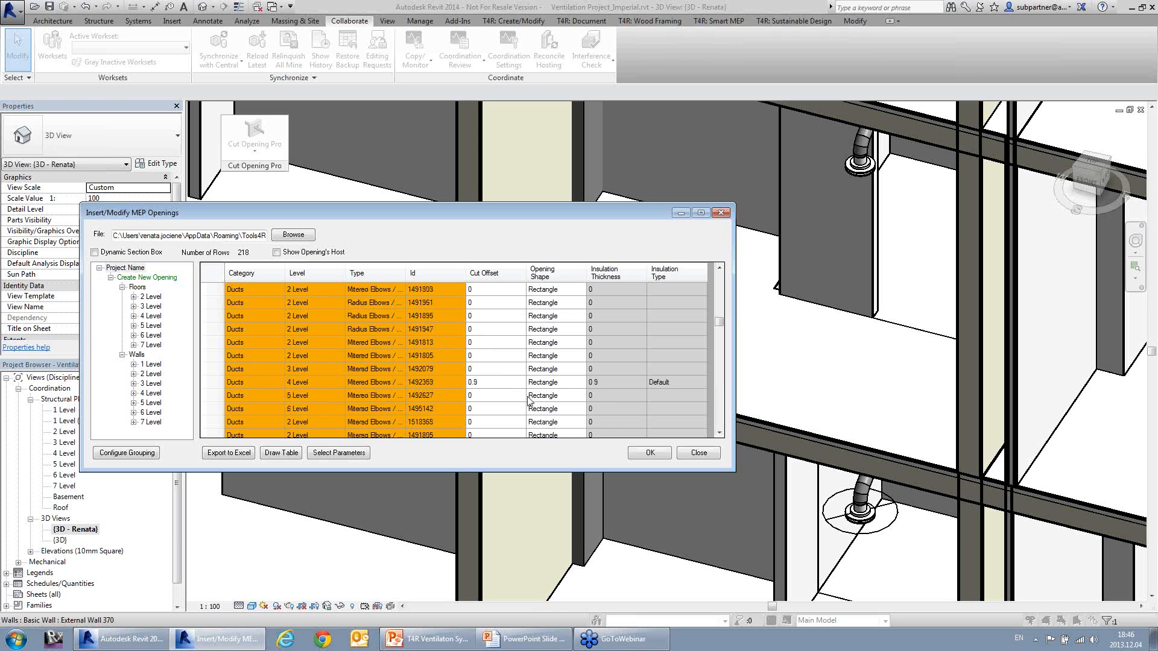
scroll(526, 360, down, 1)
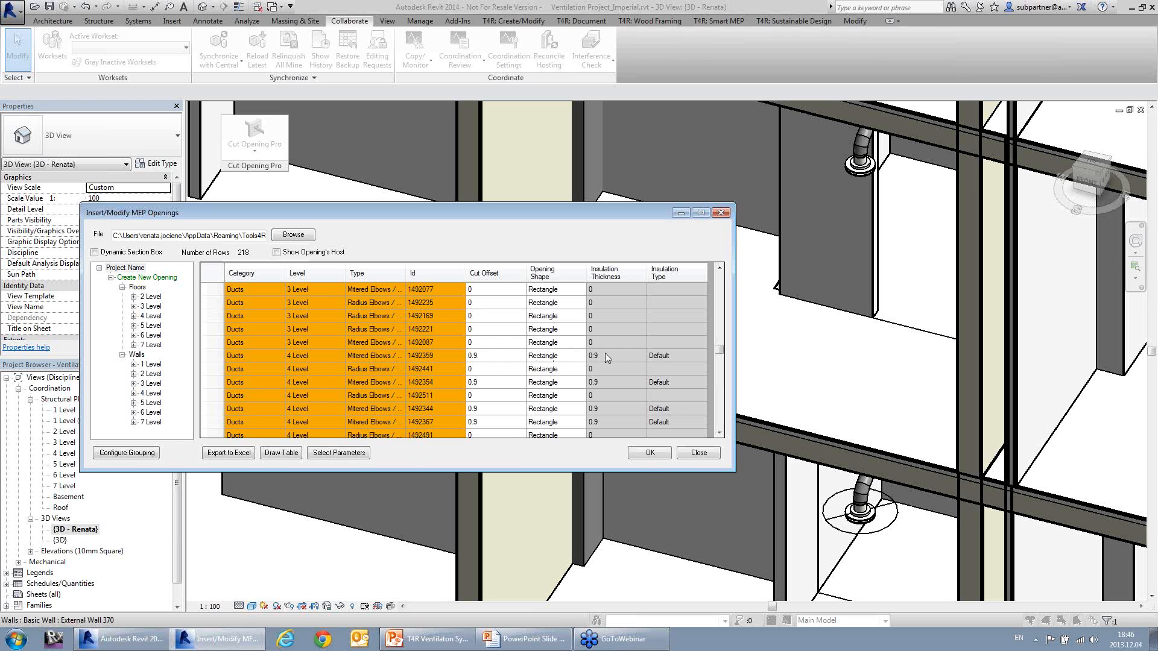
right_click(489, 342)
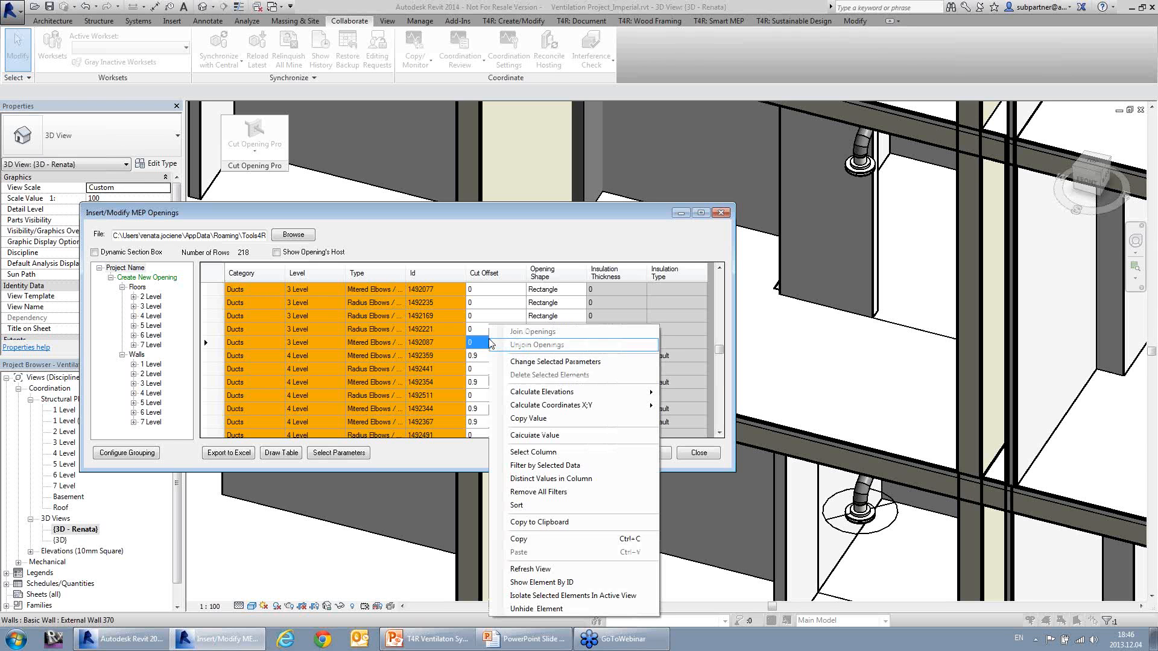
click(536, 466)
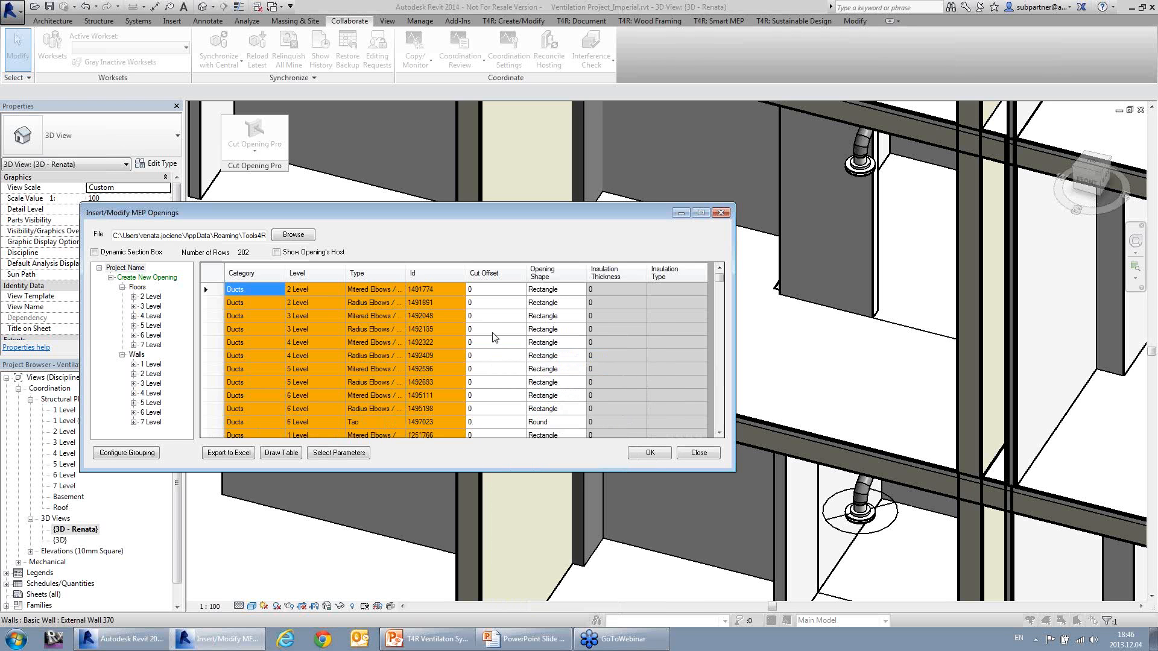
Step: Select the whole Cut Offset column of the filtered ducts and change its value to 0.8
click(493, 333)
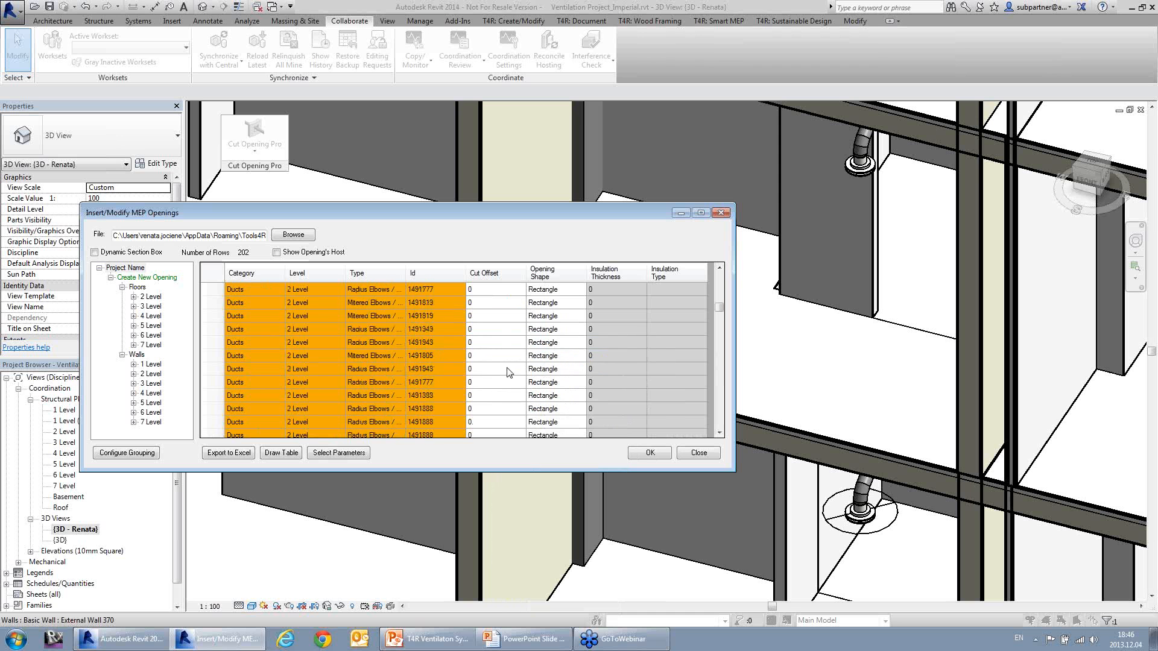
scroll(506, 372, down, 10)
scroll(507, 371, up, 20)
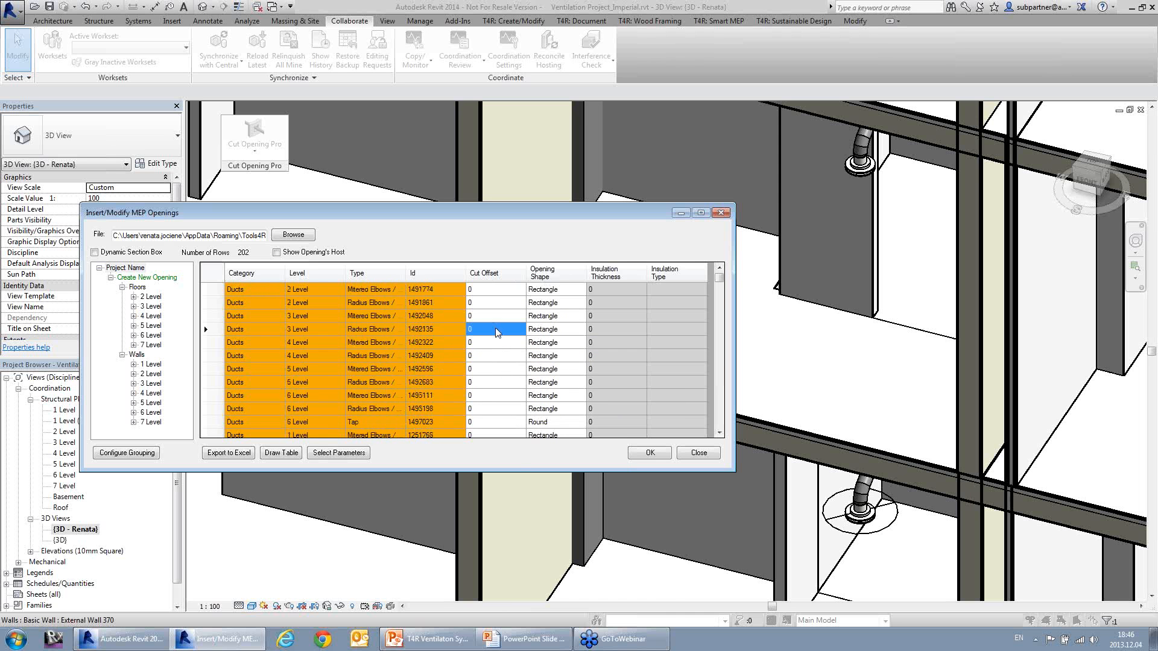
right_click(496, 329)
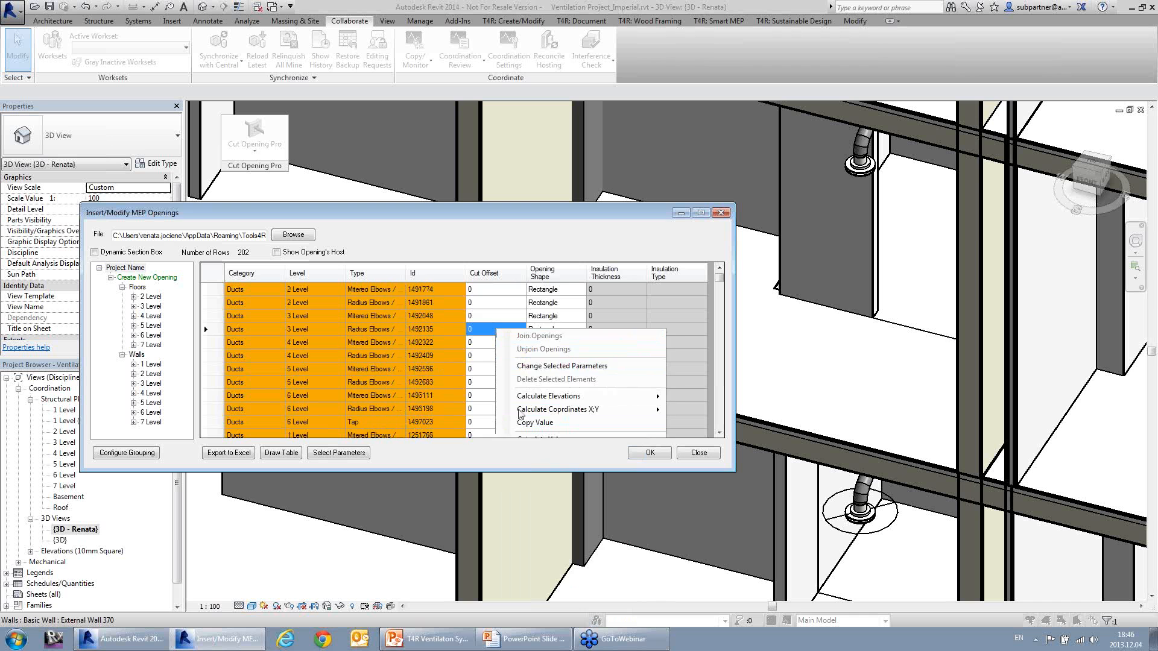
click(559, 456)
right_click(502, 352)
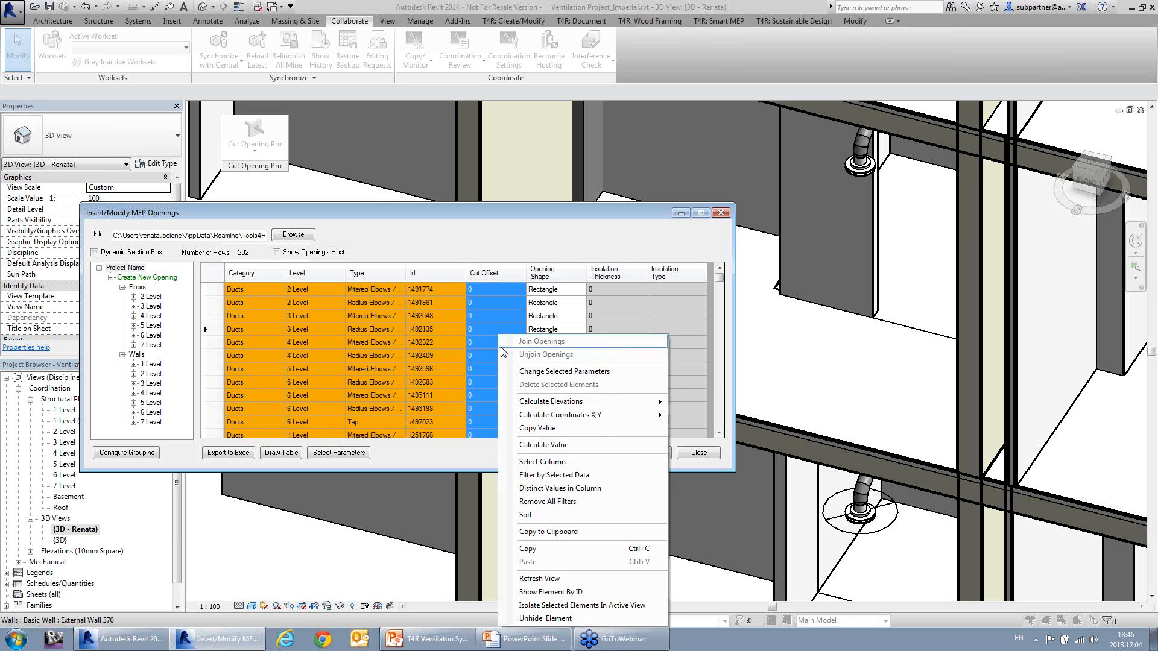
click(526, 370)
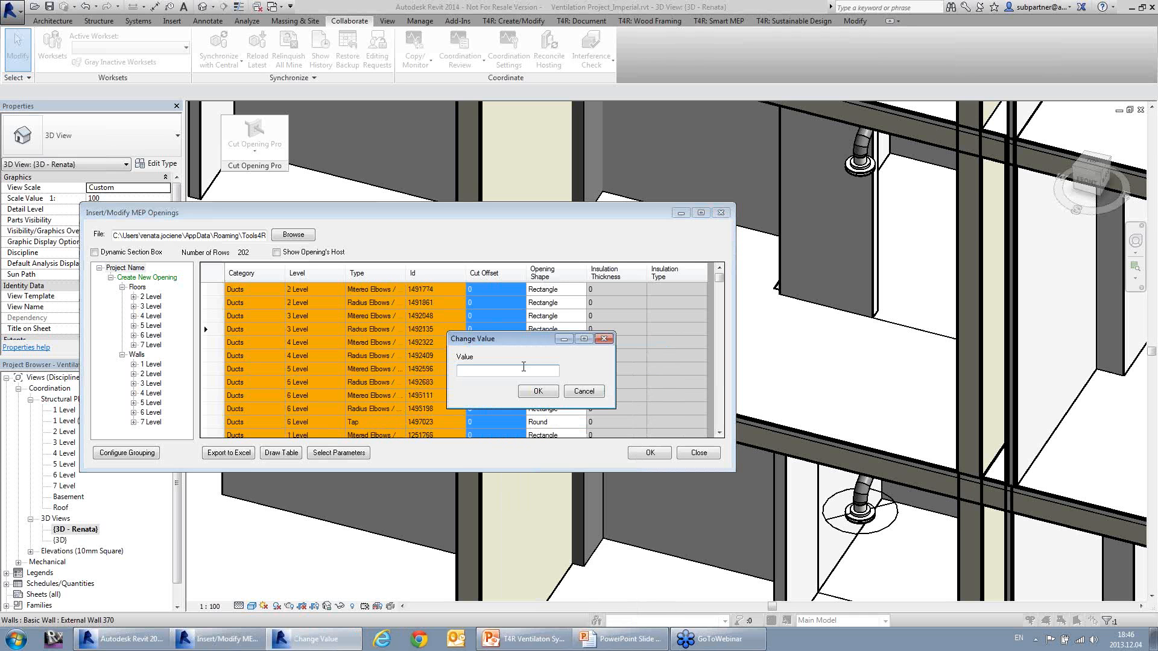
text(0.8)
click(538, 392)
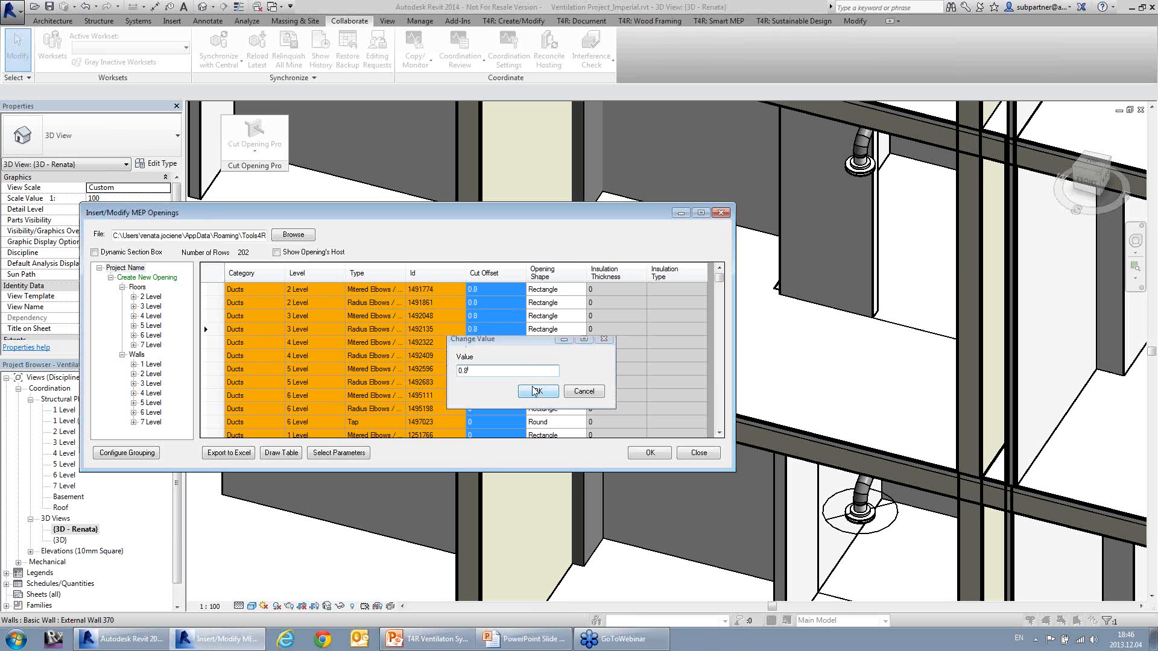
click(501, 342)
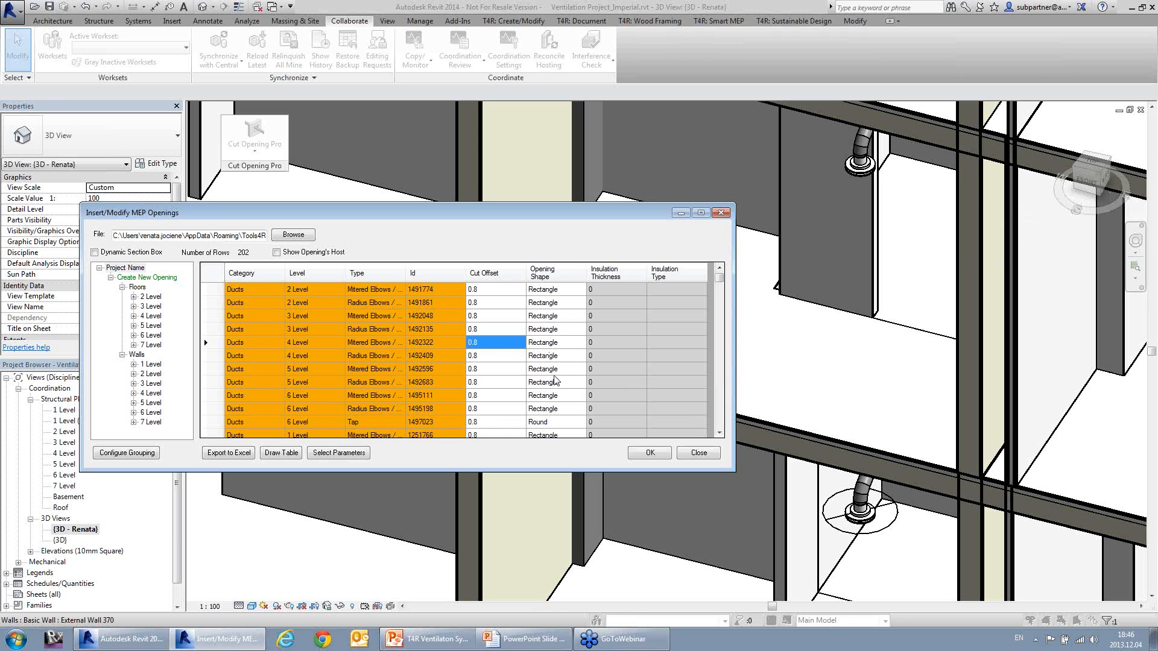
Step: Insert the openings for the entire Create New Opening group and minimize PowerPoint to return to the openings table
click(142, 278)
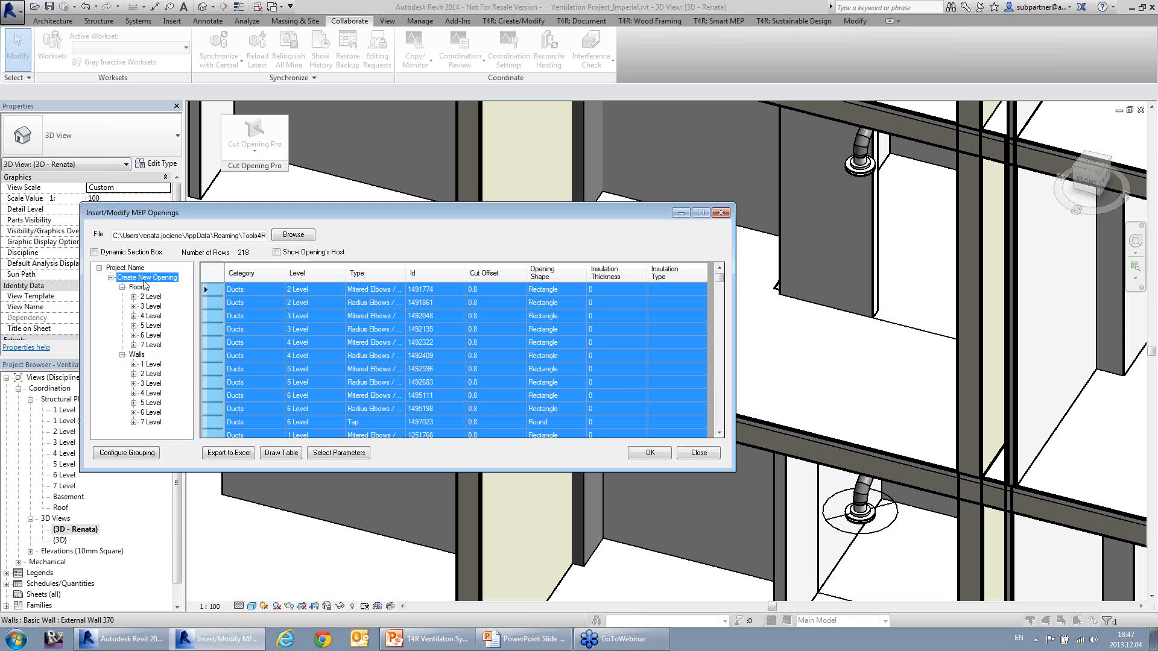
right_click(147, 279)
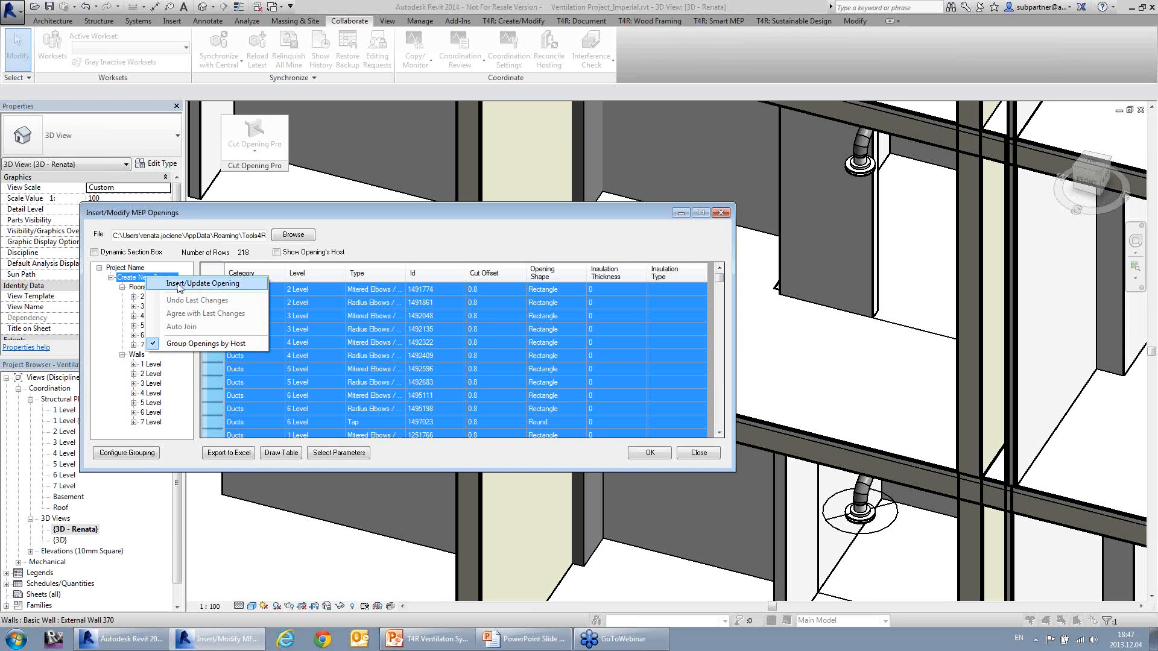
click(168, 285)
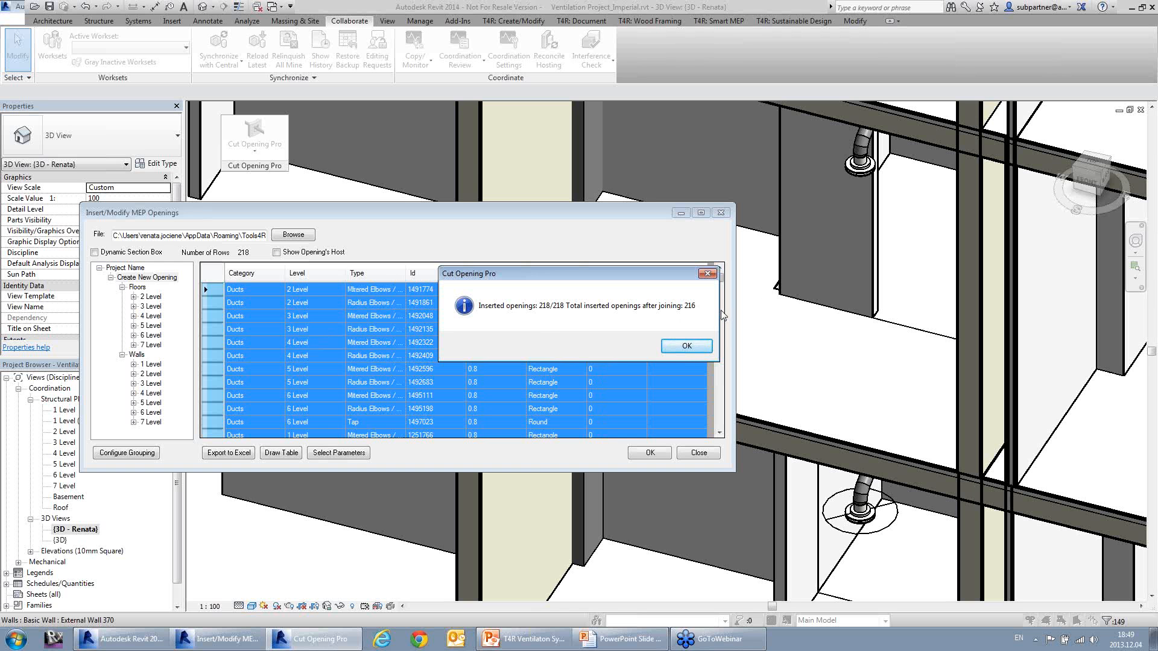
click(686, 346)
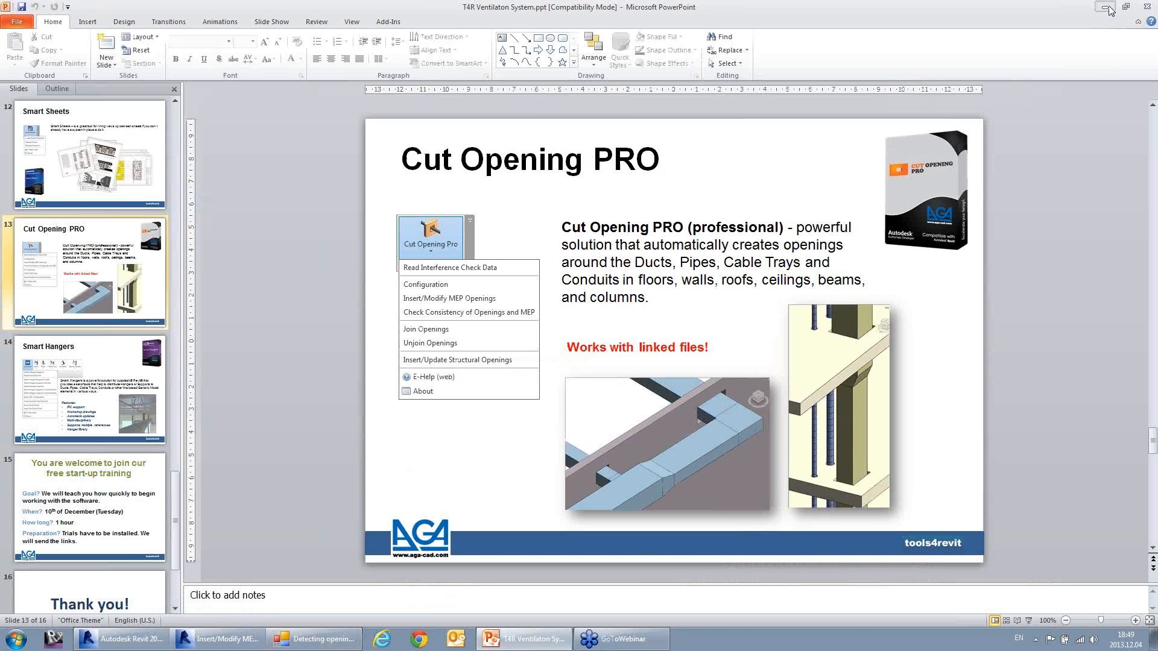
click(1106, 7)
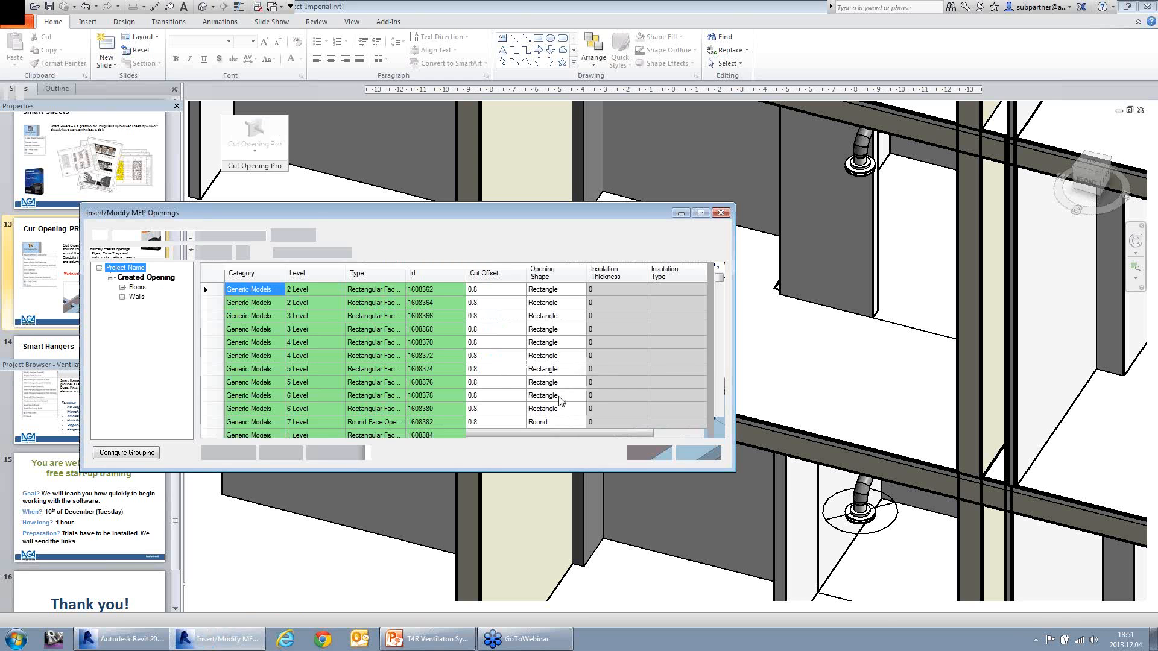
Step: Look through the rows of created openings and accept the Insert/Modify MEP Openings dialog
click(423, 320)
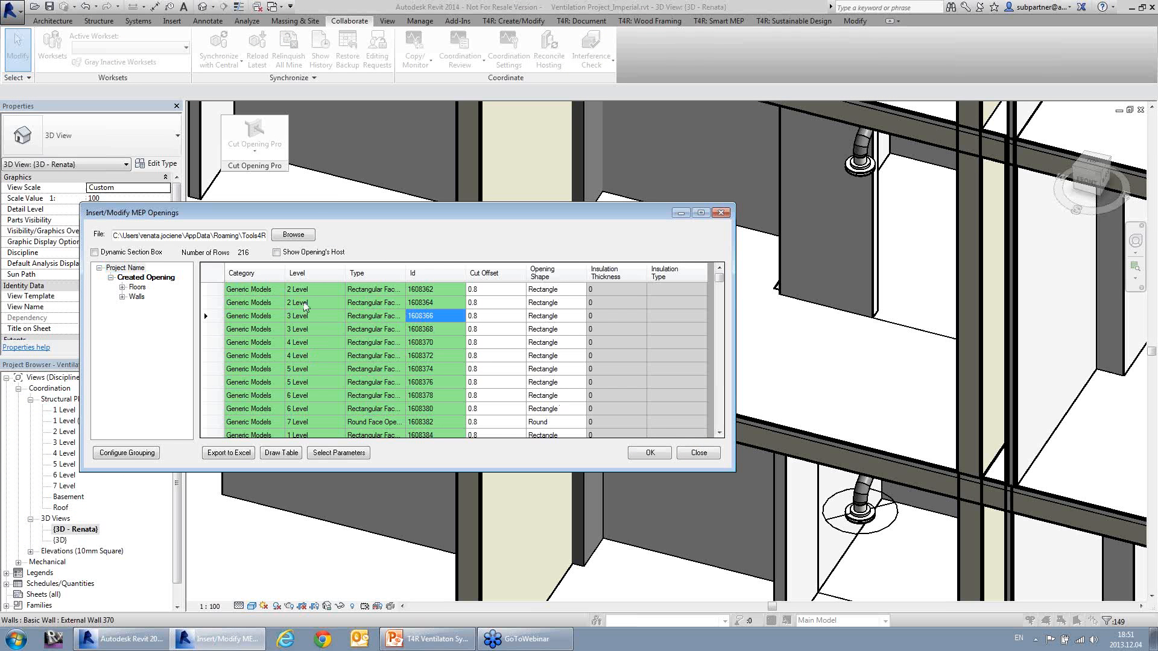
scroll(388, 332, down, 4)
scroll(388, 331, down, 15)
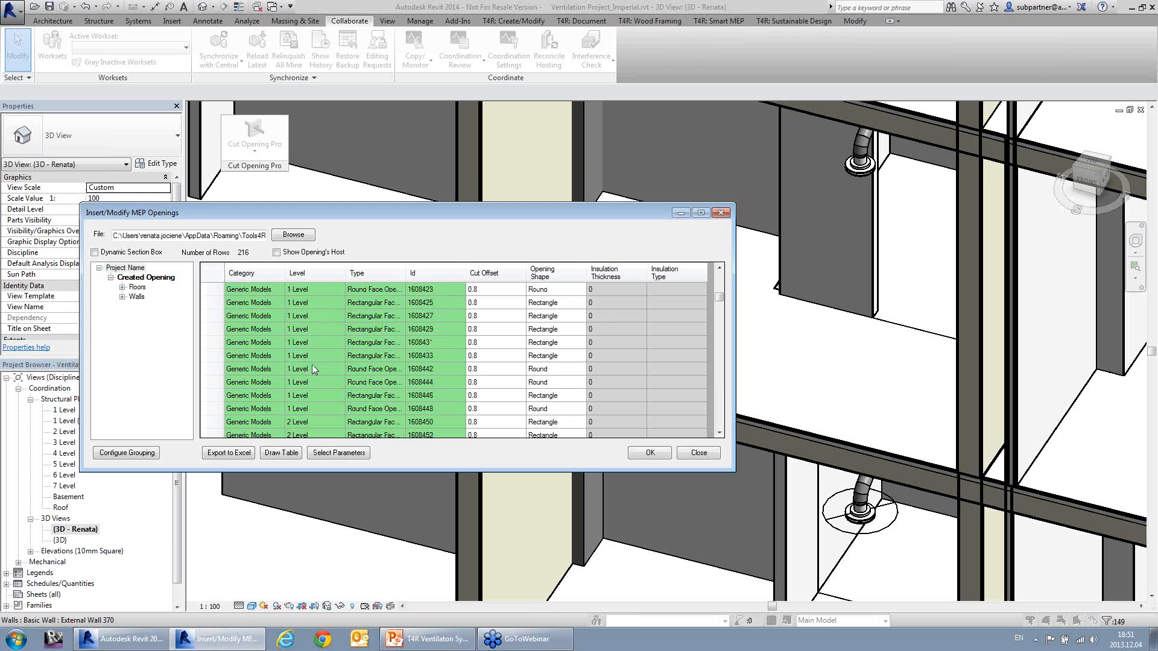
scroll(429, 377, down, 10)
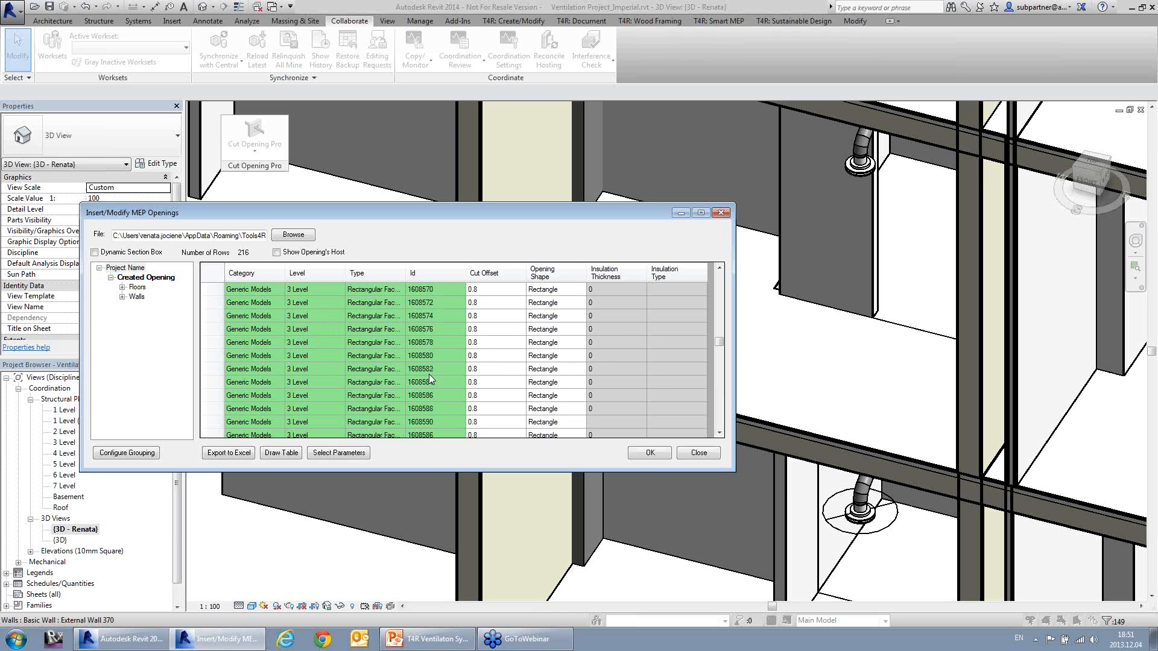
click(653, 454)
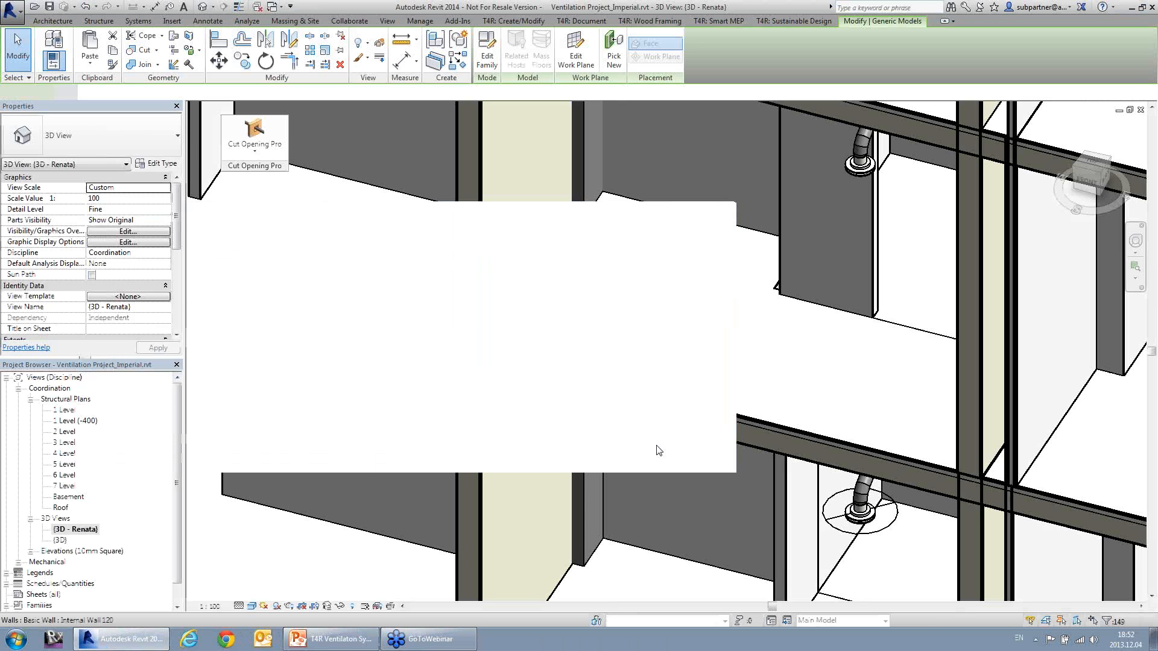
Step: Examine the openings around the rectangular duct where it passes through the internal walls in the 3D view
middle_drag(660, 371, 574, 431)
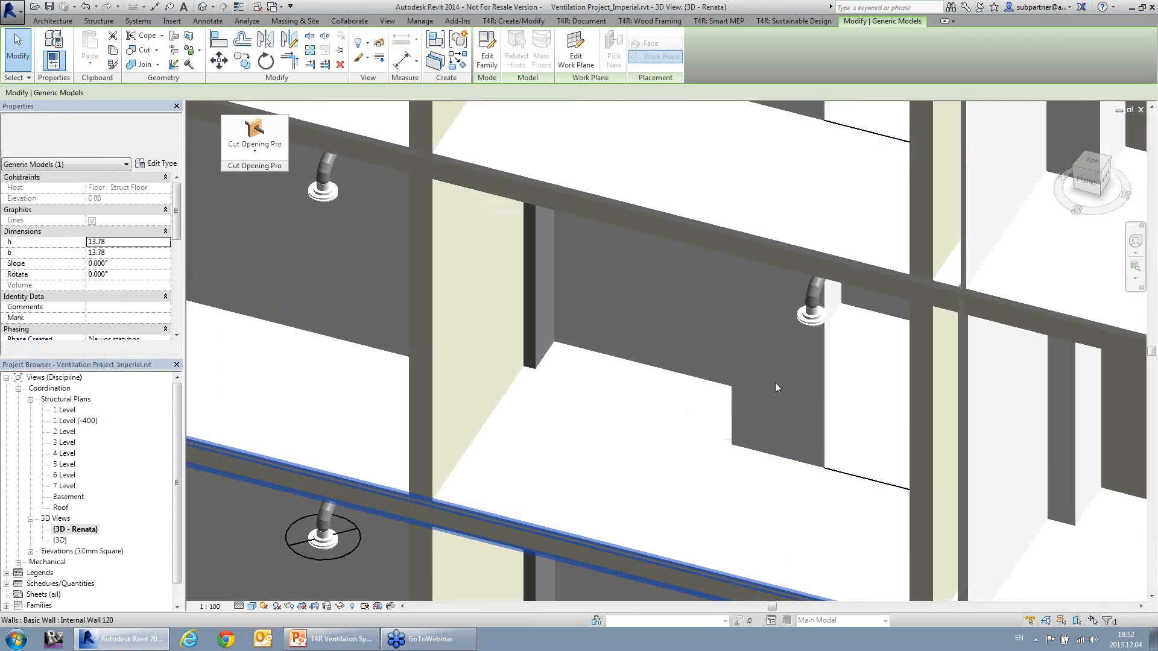
scroll(776, 382, down, 4)
middle_drag(877, 298, 771, 494)
middle_drag(859, 289, 737, 521)
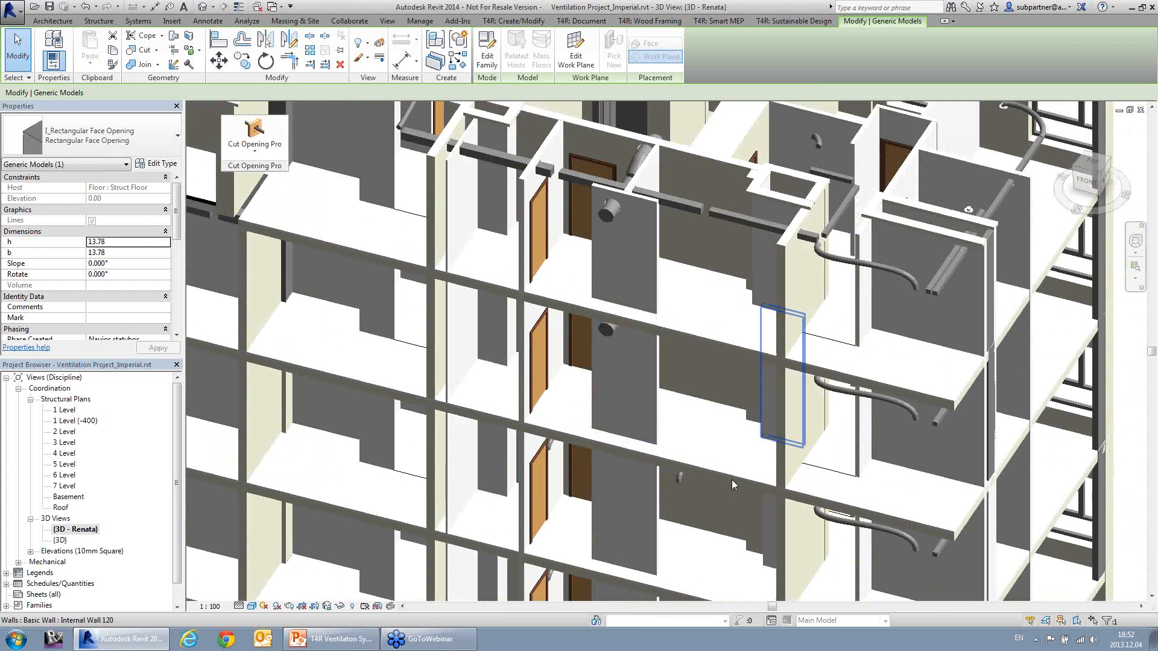
middle_drag(721, 285, 688, 361)
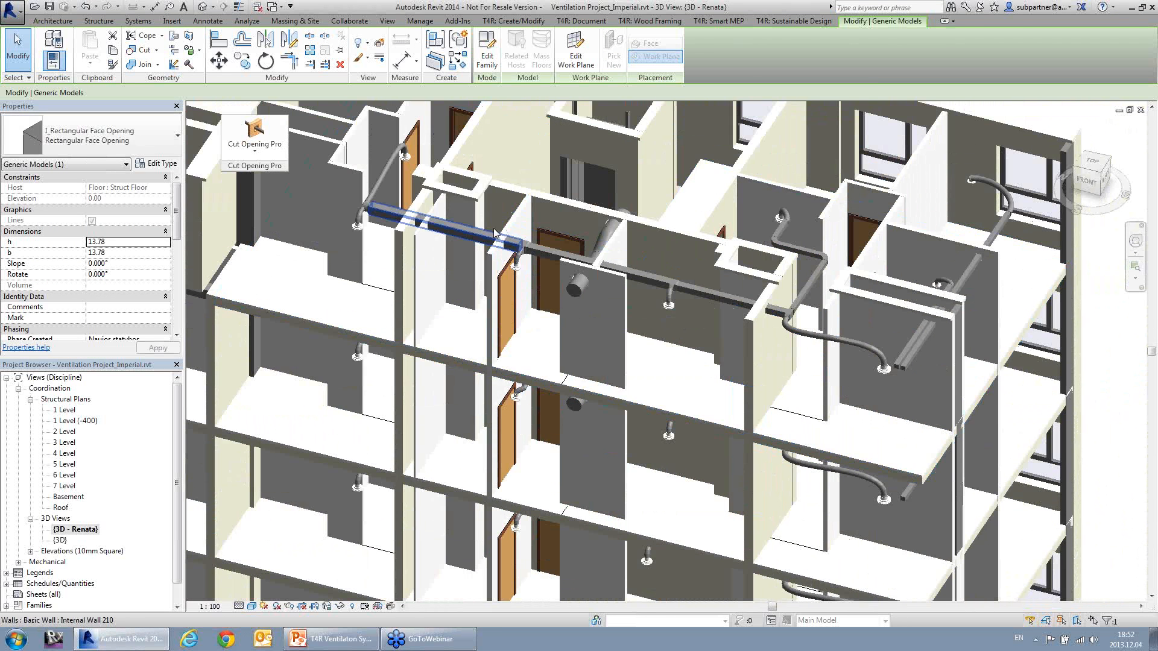
scroll(496, 232, up, 5)
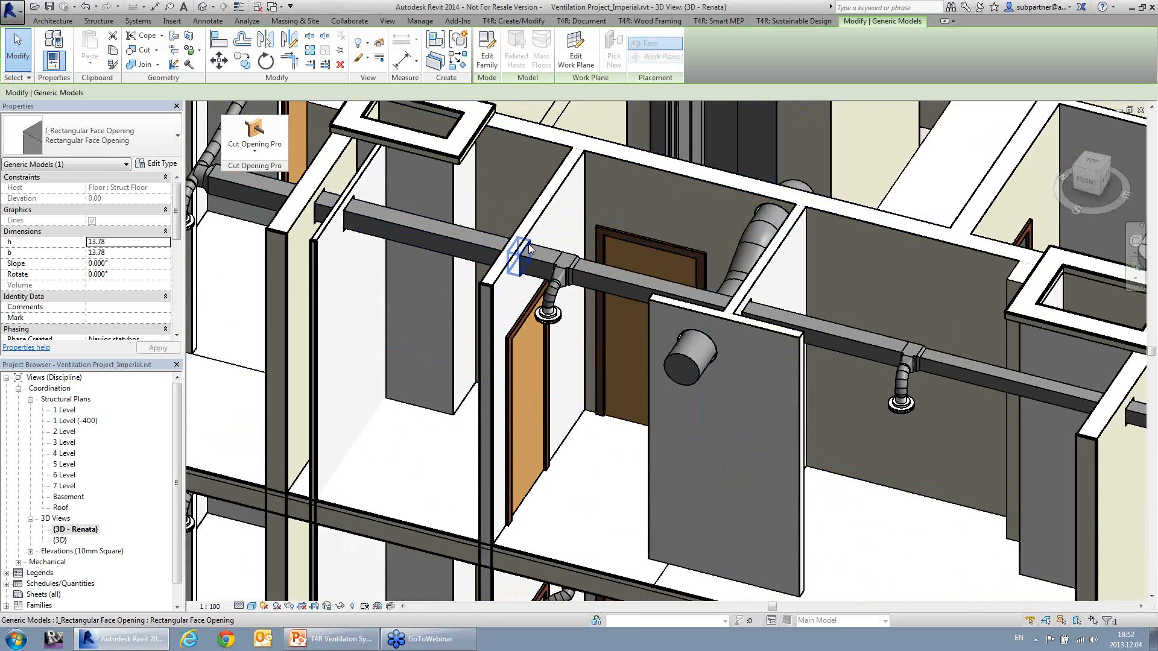
shift+middle_drag(527, 306, 515, 223)
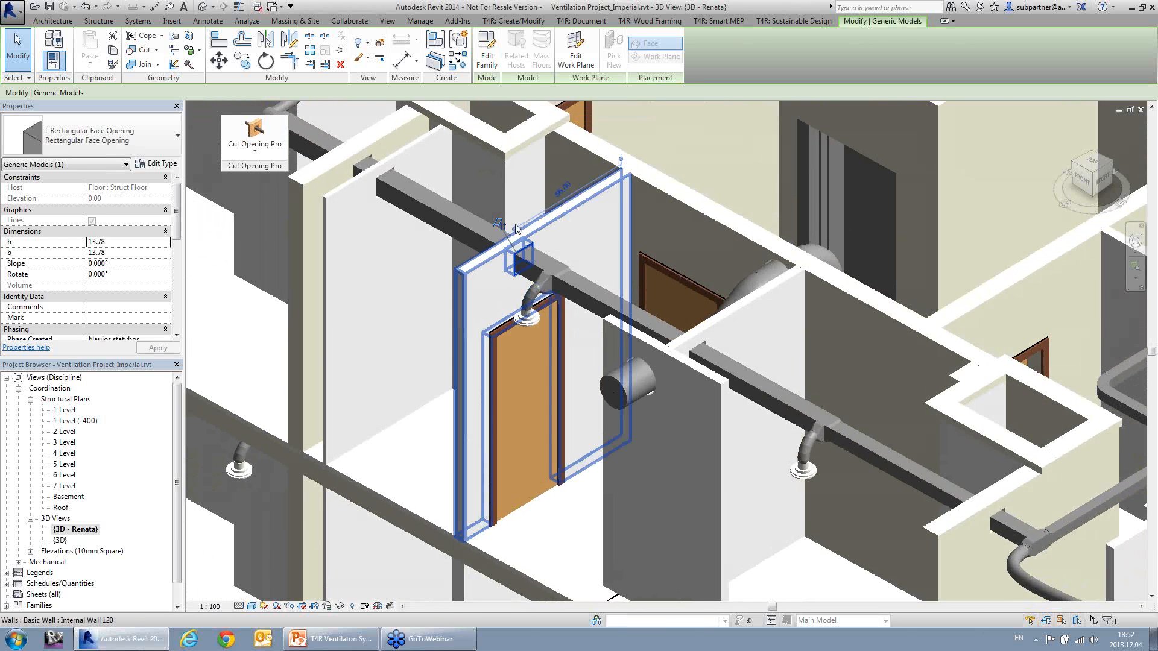
scroll(615, 234, up, 2)
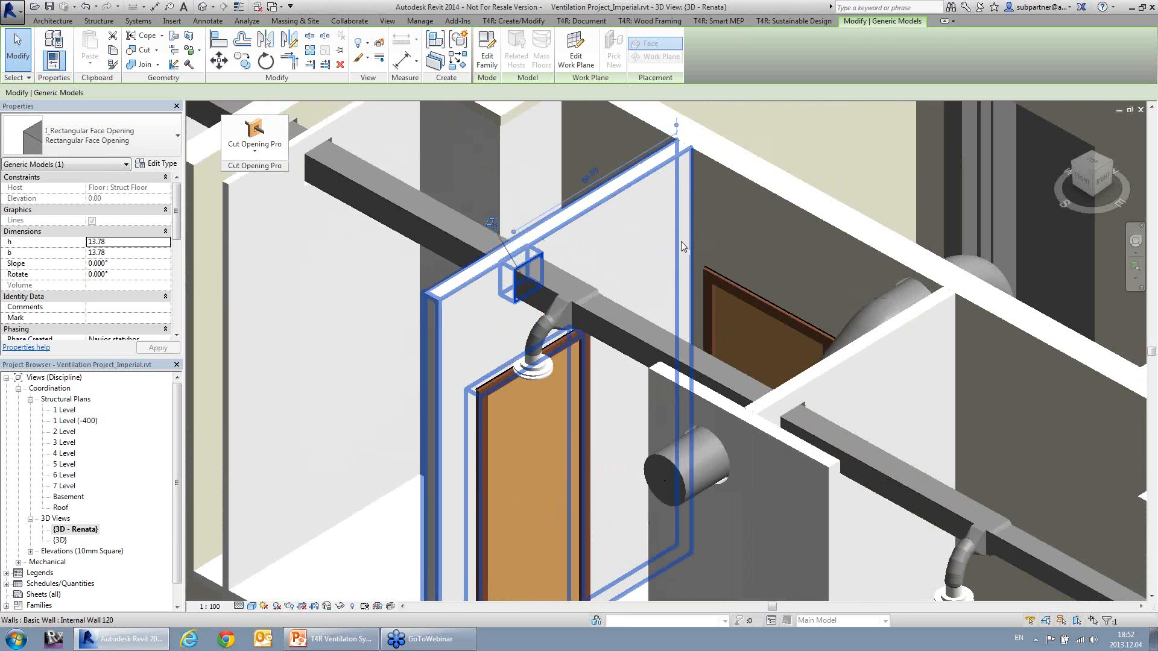
scroll(682, 249, down, 2)
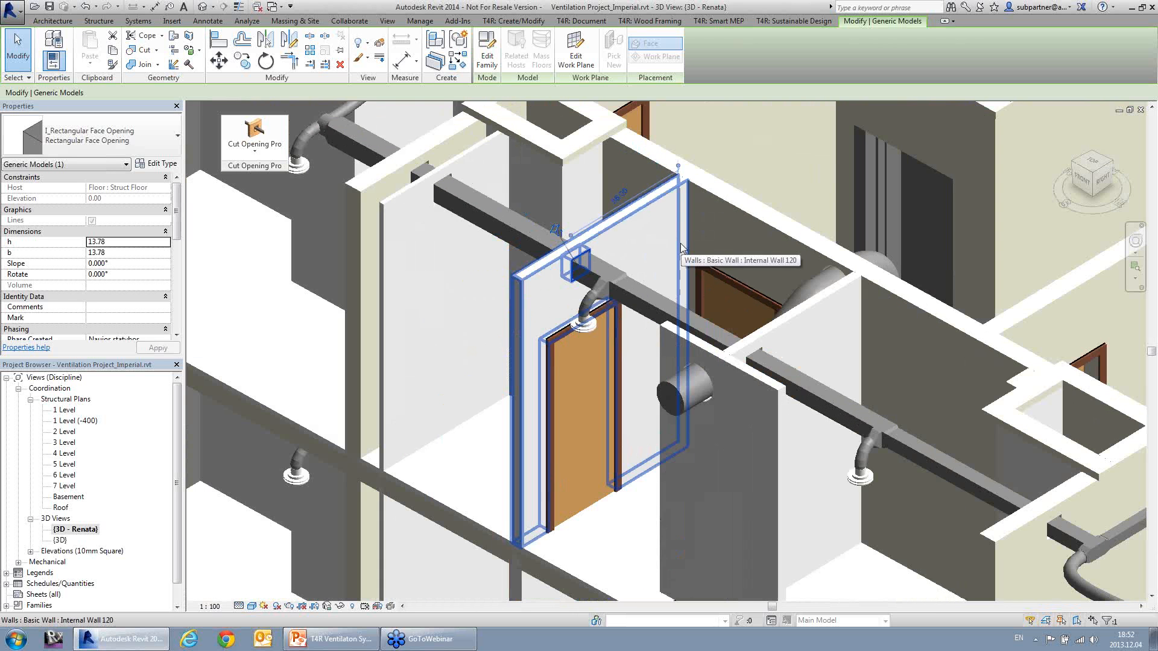
Step: Turn on Thin Lines, clear the selection and open the 1 Level structural plan
click(239, 7)
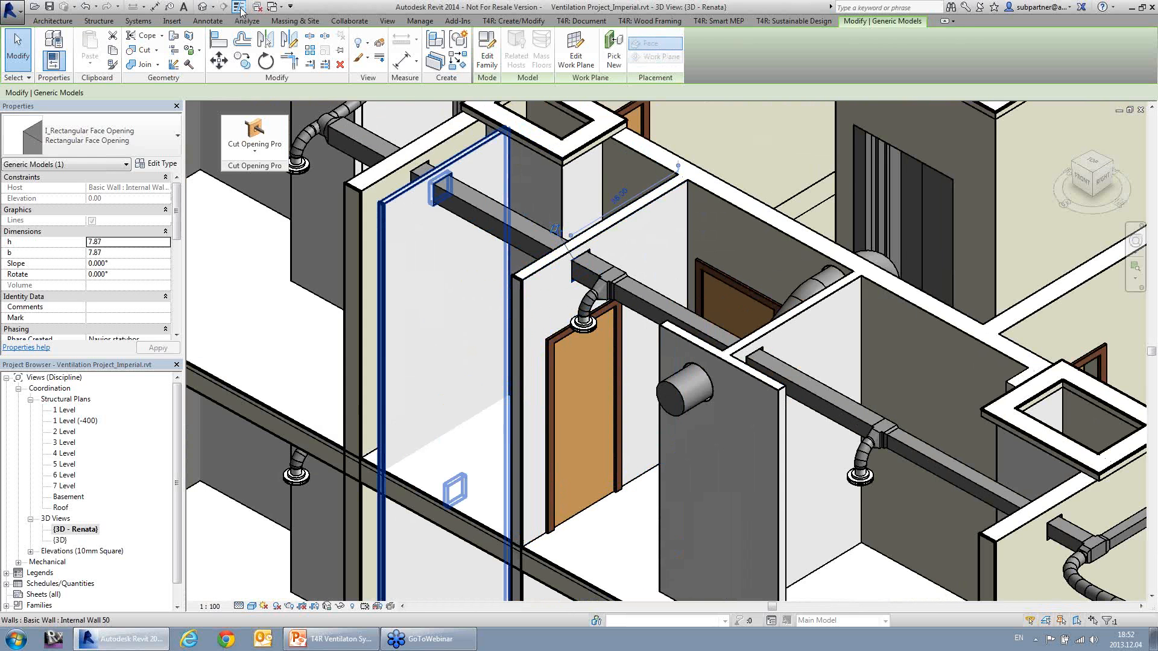
key(Escape)
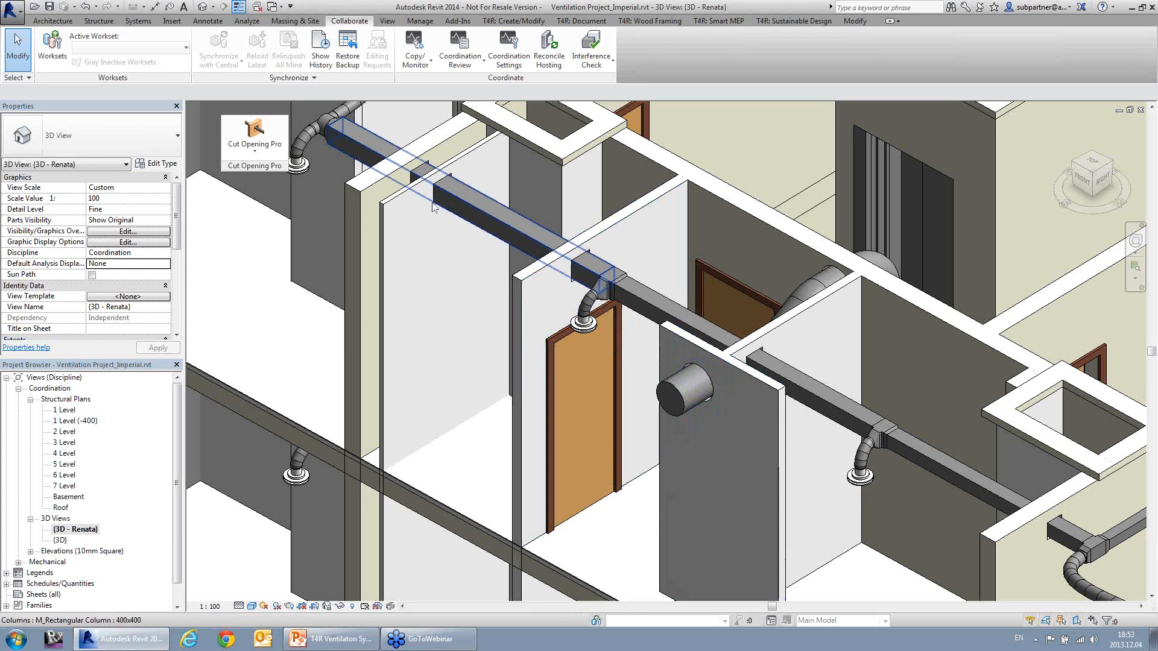
click(65, 410)
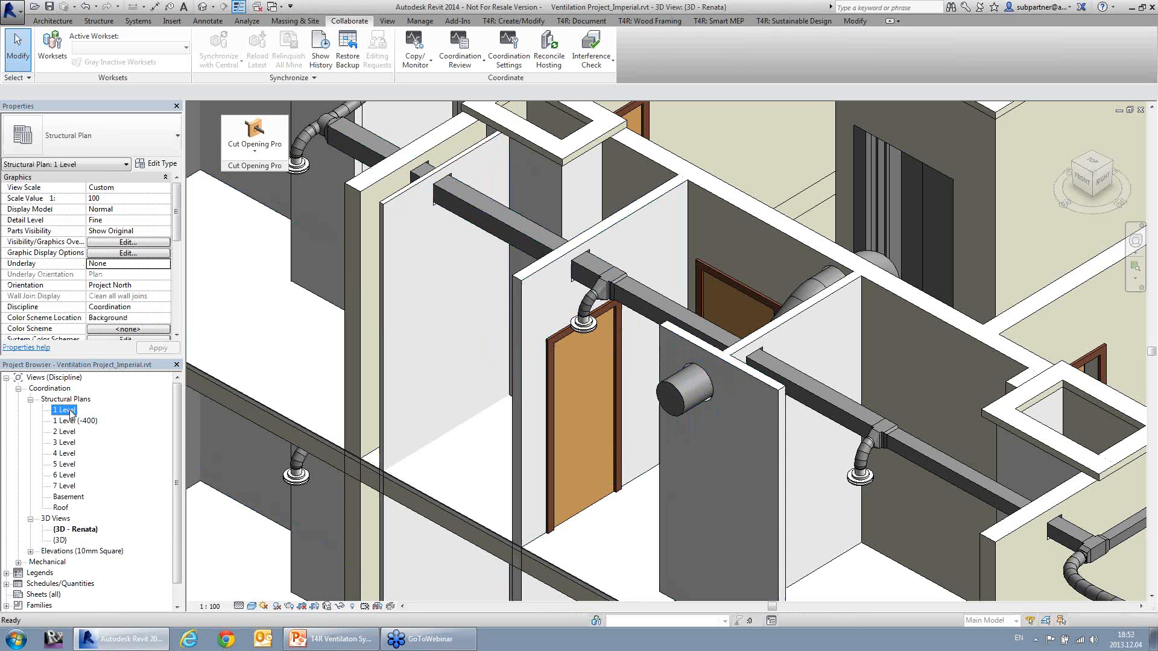
double_click(69, 411)
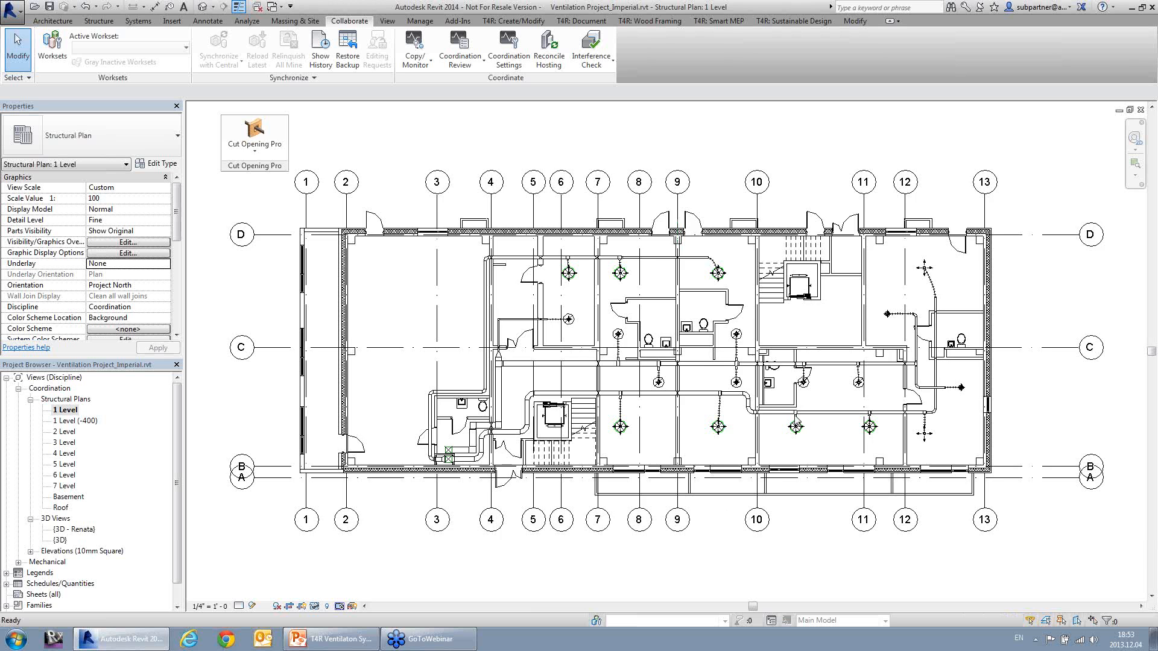
Step: Select the rectangular face opening where the duct crosses the wall on grid line 10, just past its S-bend
scroll(799, 420, up, 4)
scroll(717, 415, up, 2)
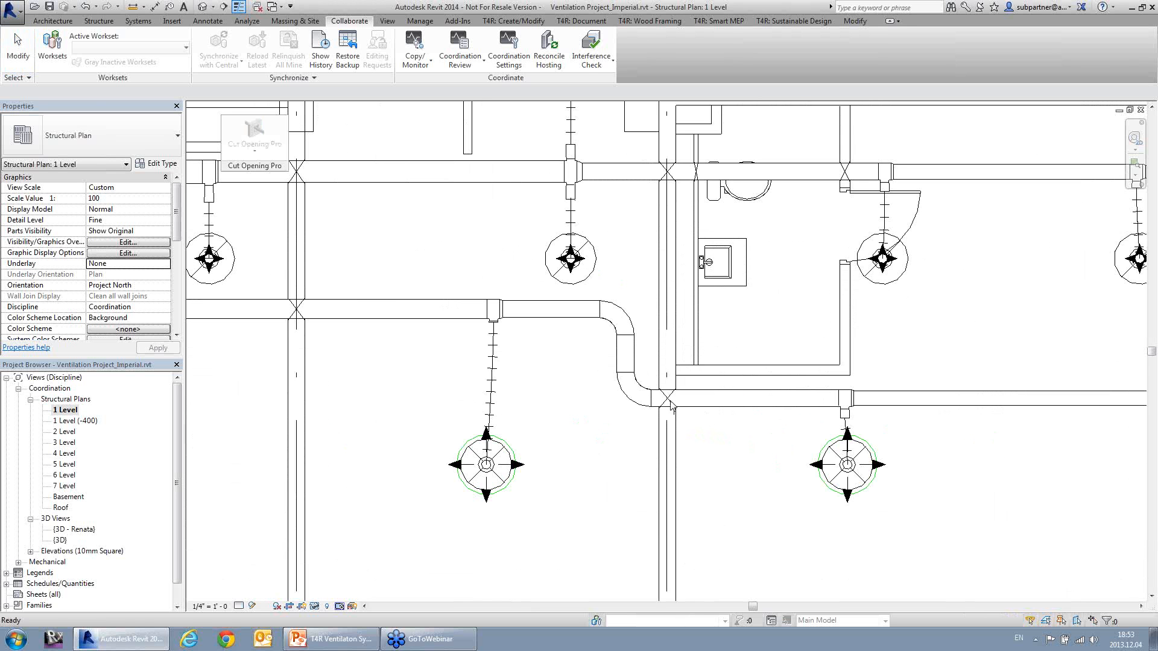
click(668, 404)
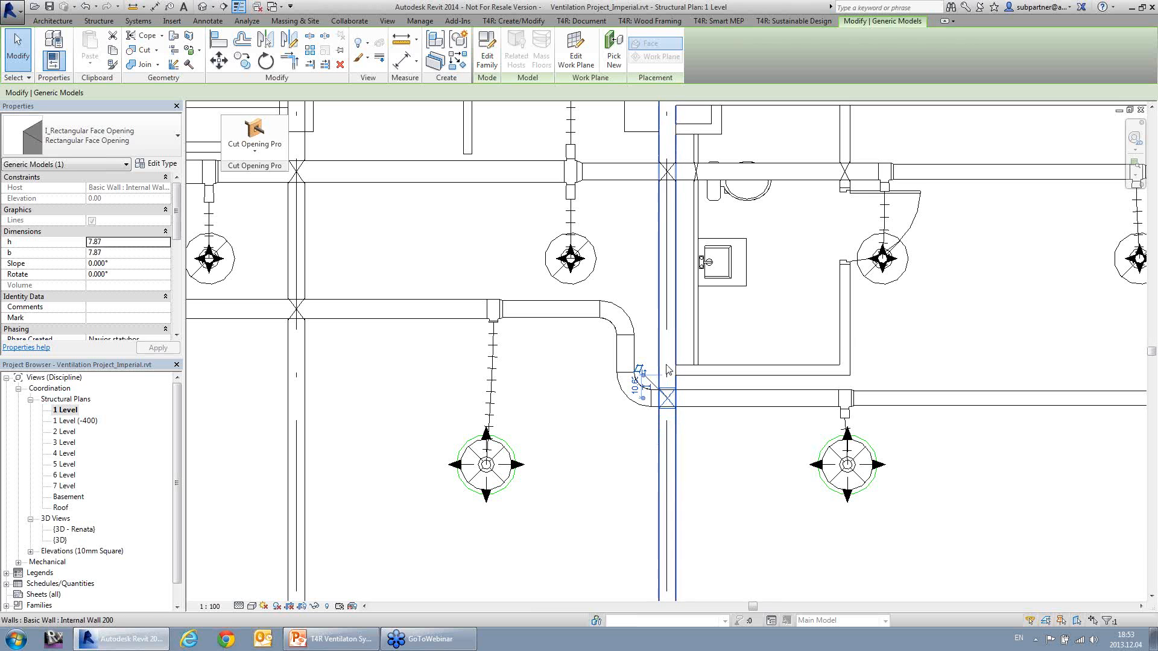
scroll(667, 372, down, 5)
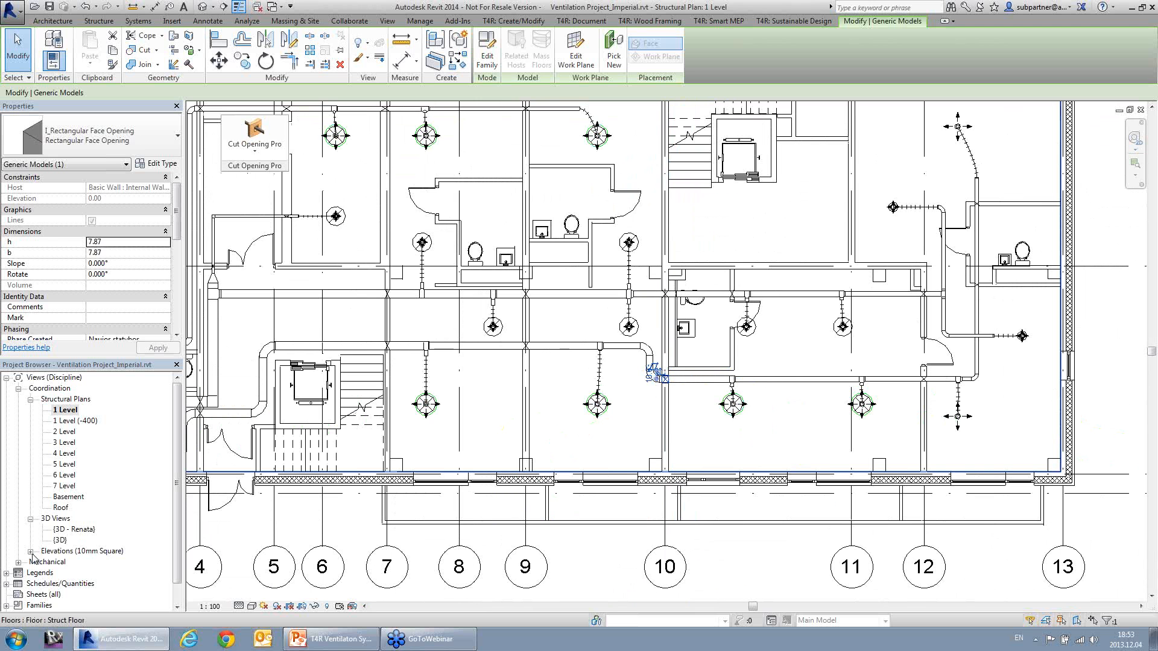
Step: Open the {3D} view, and switch to PowerPoint to start the T4R ventilation slide show
click(60, 540)
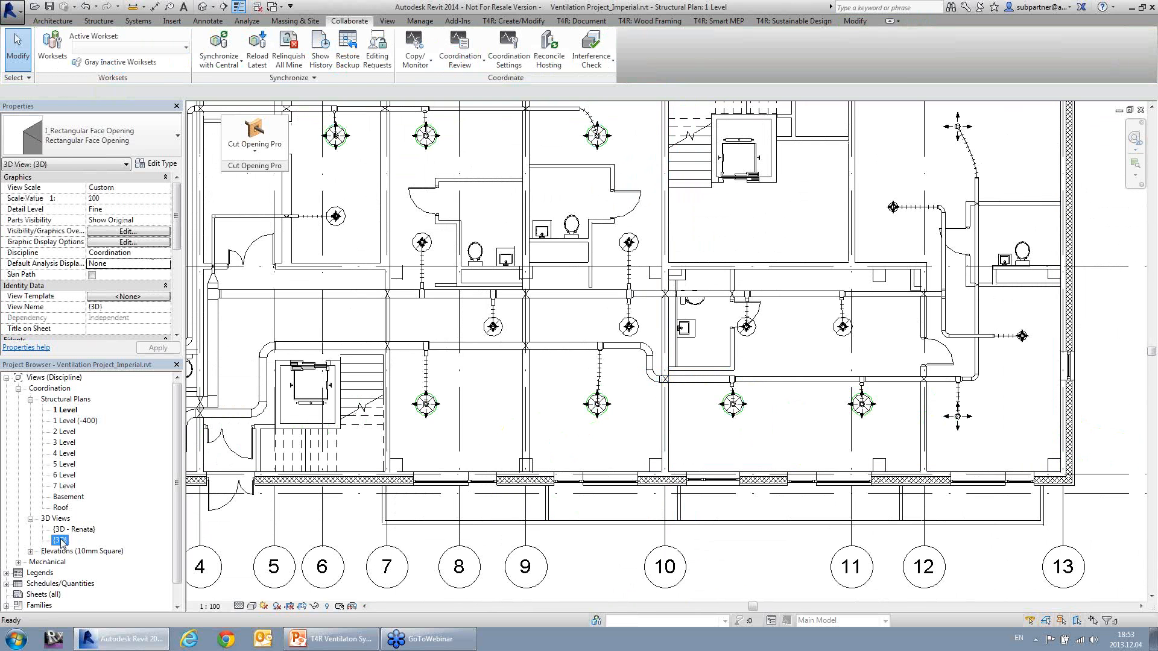
double_click(60, 540)
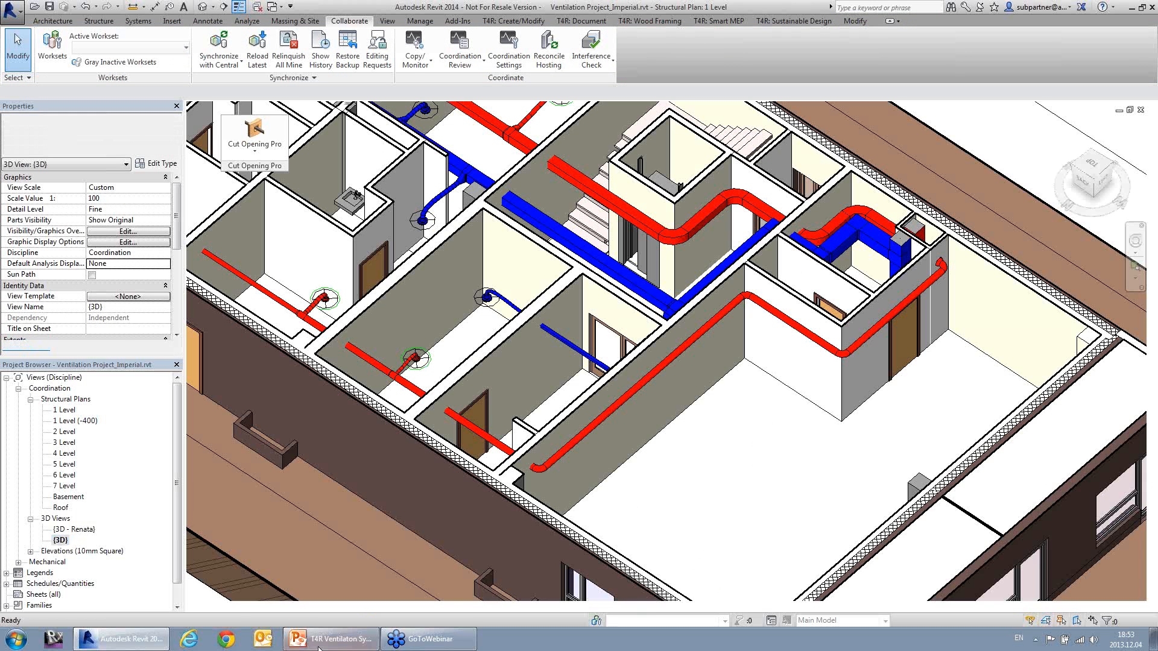
click(327, 646)
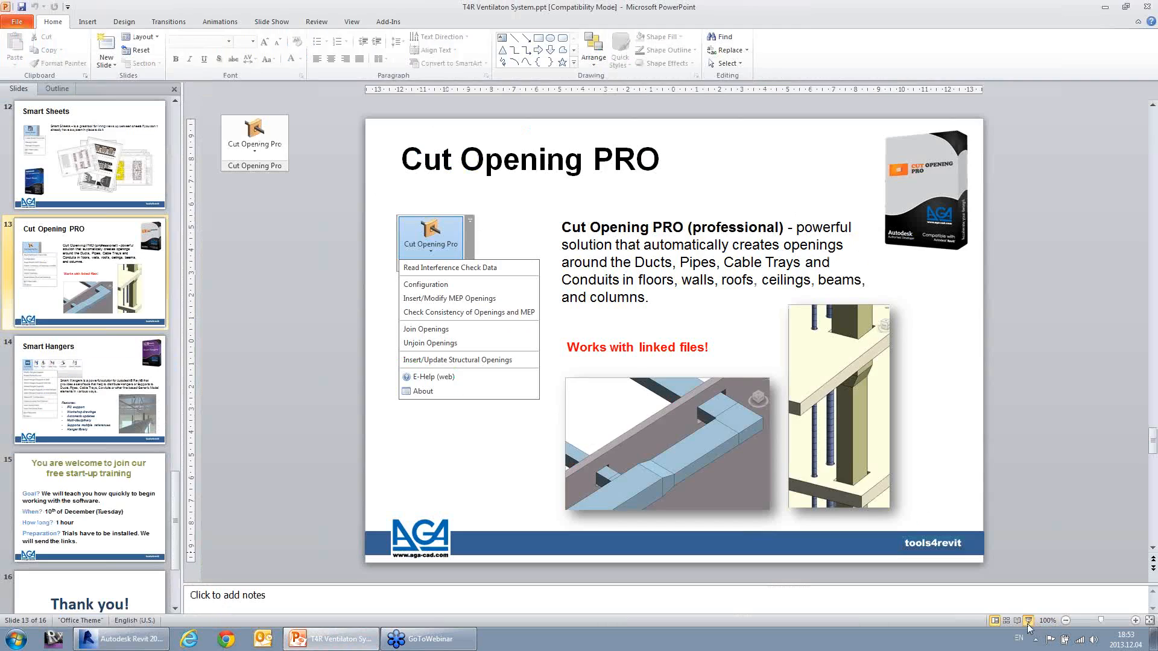
click(1028, 621)
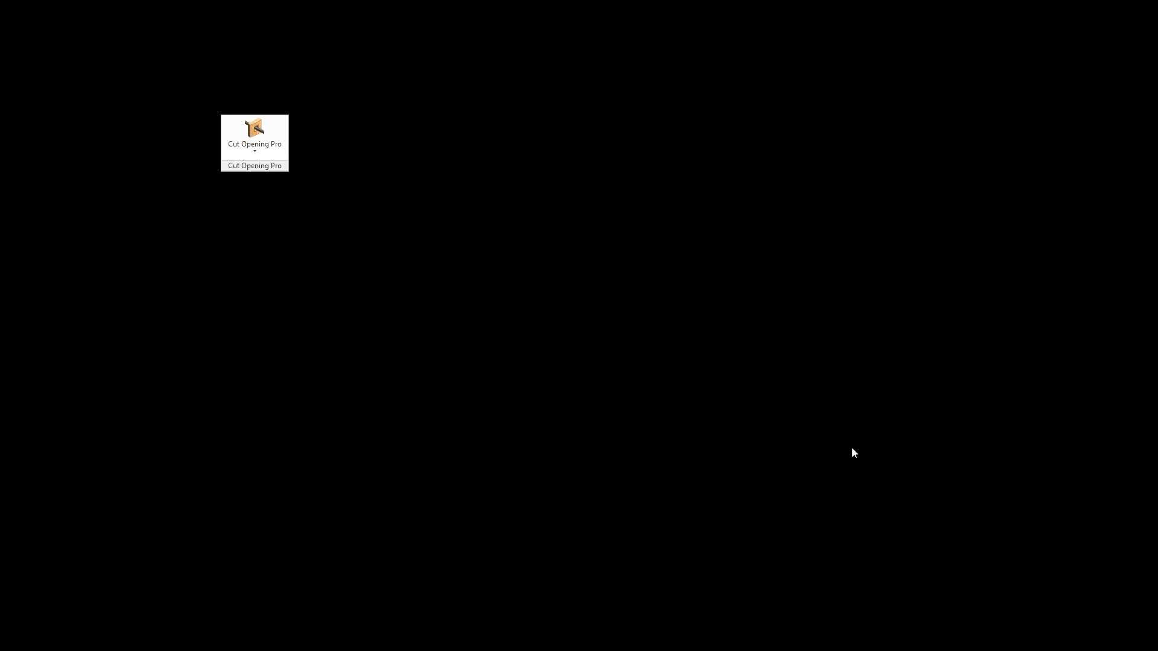
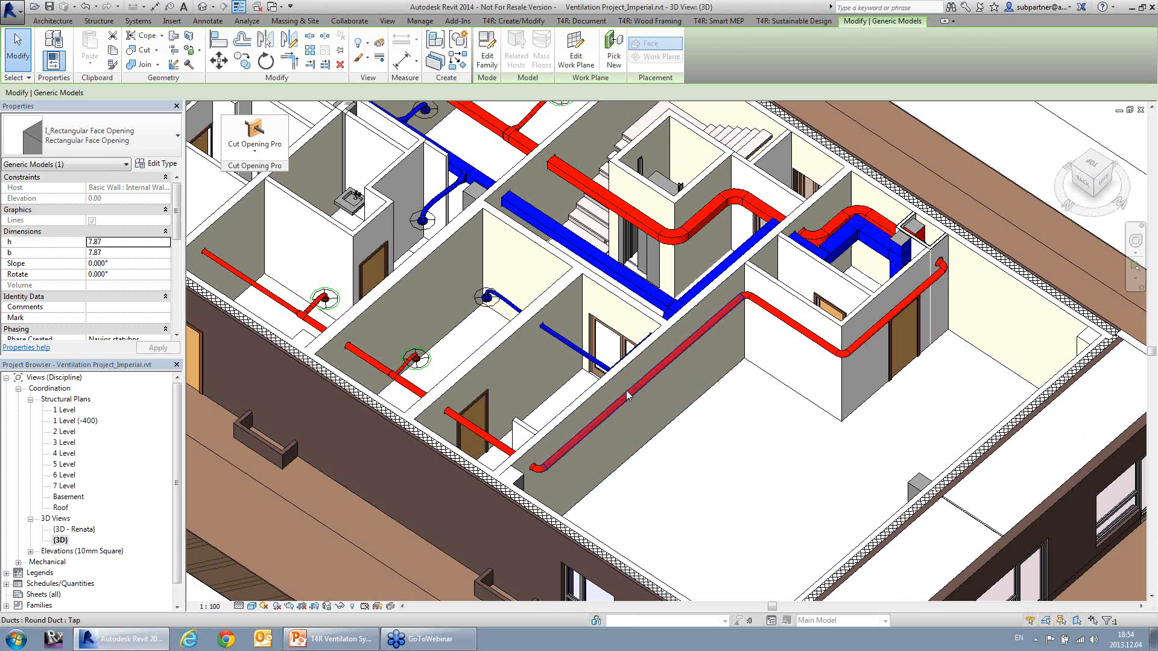
Step: Select the long round duct running along the internal wall and detach the Smart Hangers tools into the drawing area
click(626, 390)
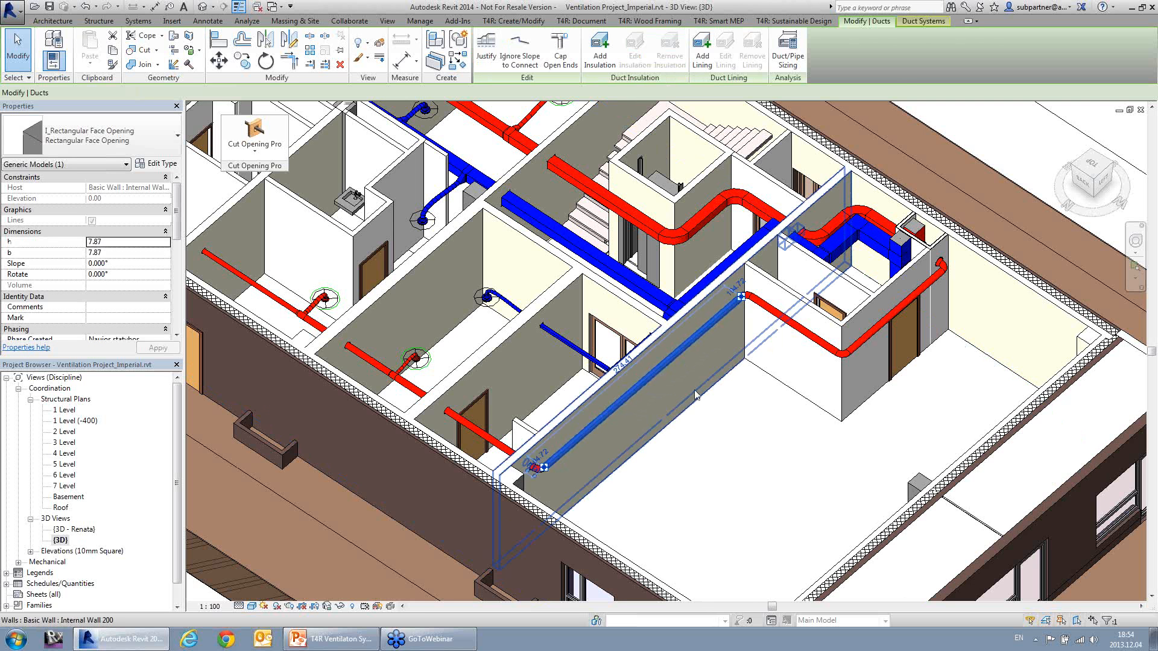
click(617, 418)
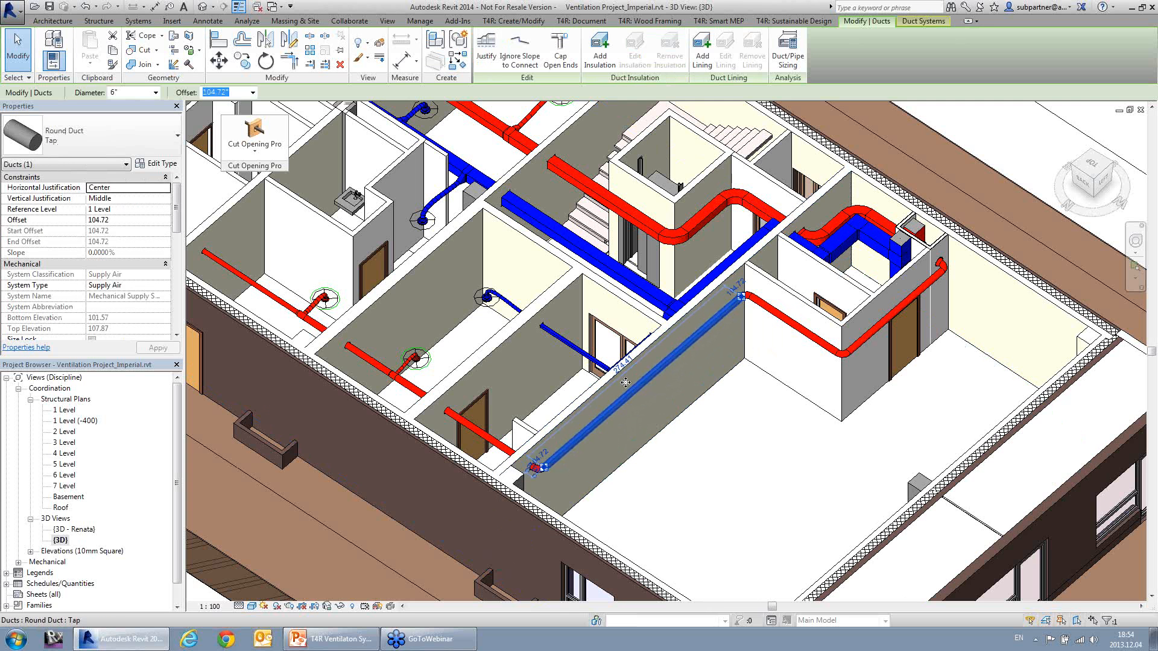
click(717, 20)
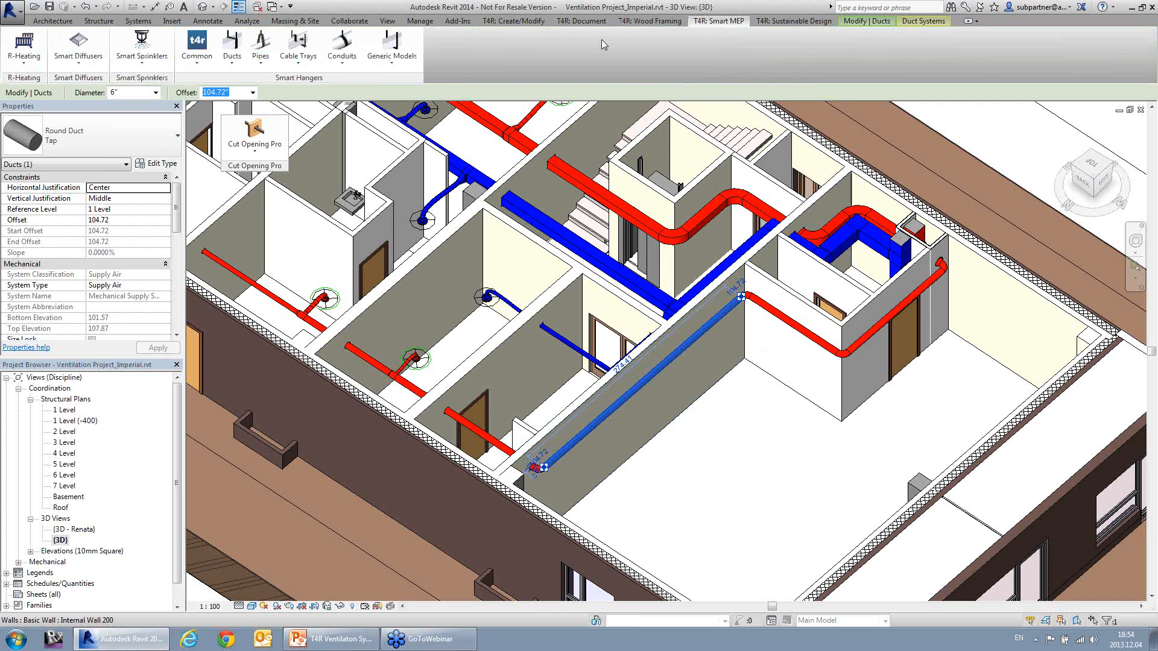
drag(288, 78, 405, 161)
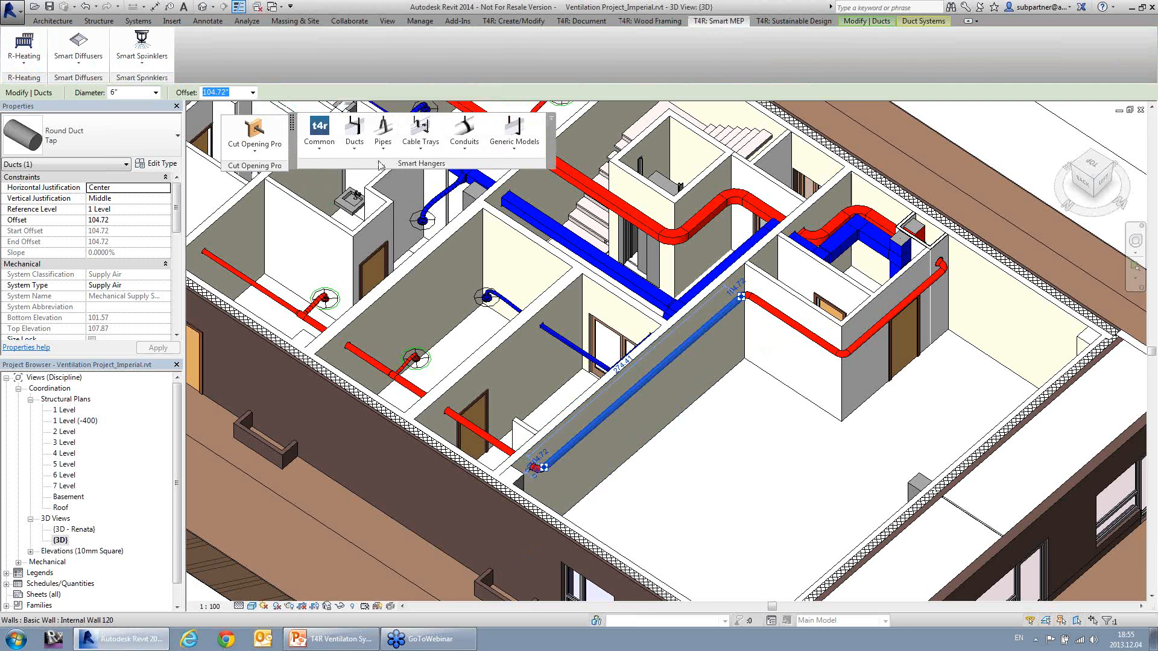
Step: Start Split Ducts on the selected duct and add the Round Union type of the M_Round Union family
click(358, 154)
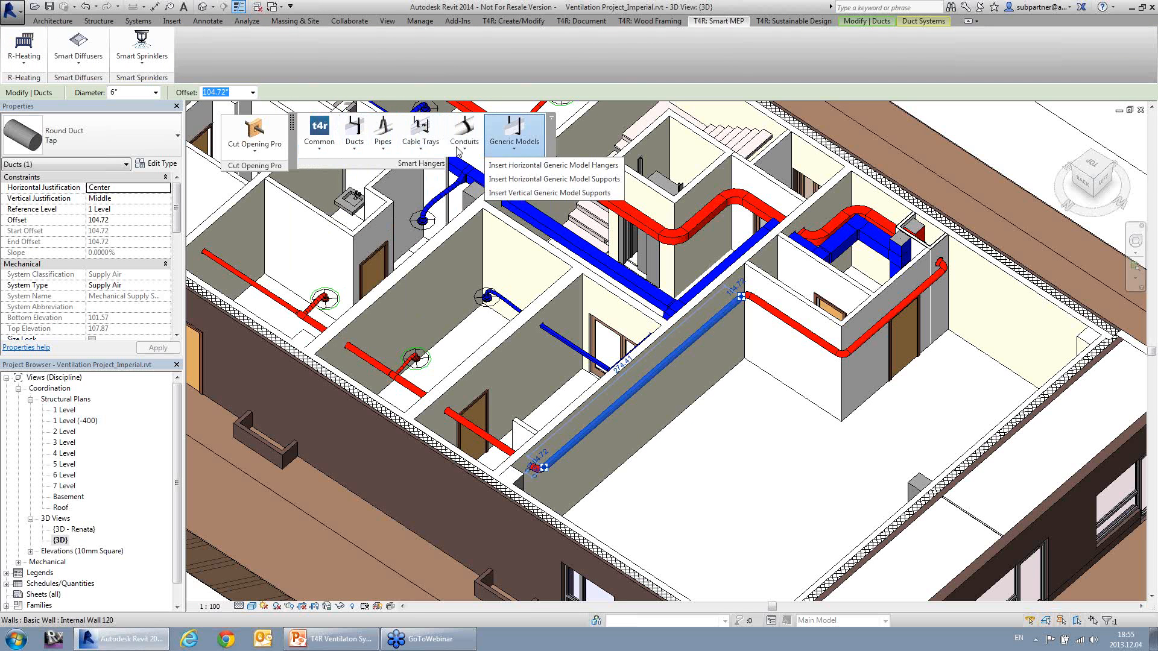
mouse_move(356, 151)
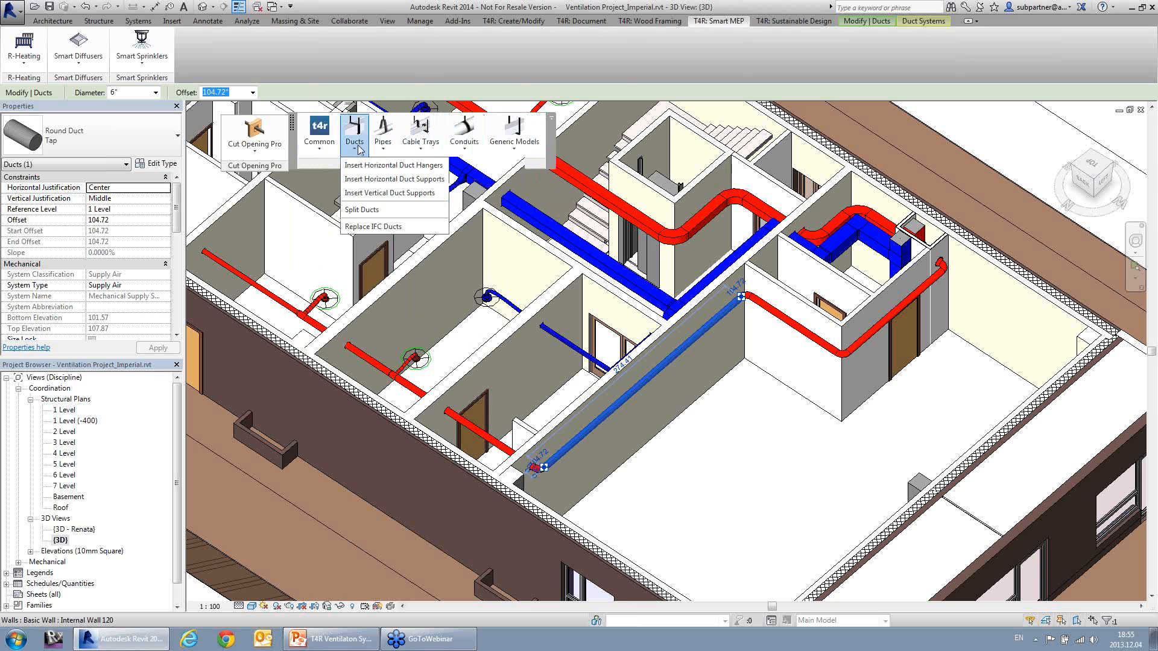
click(374, 211)
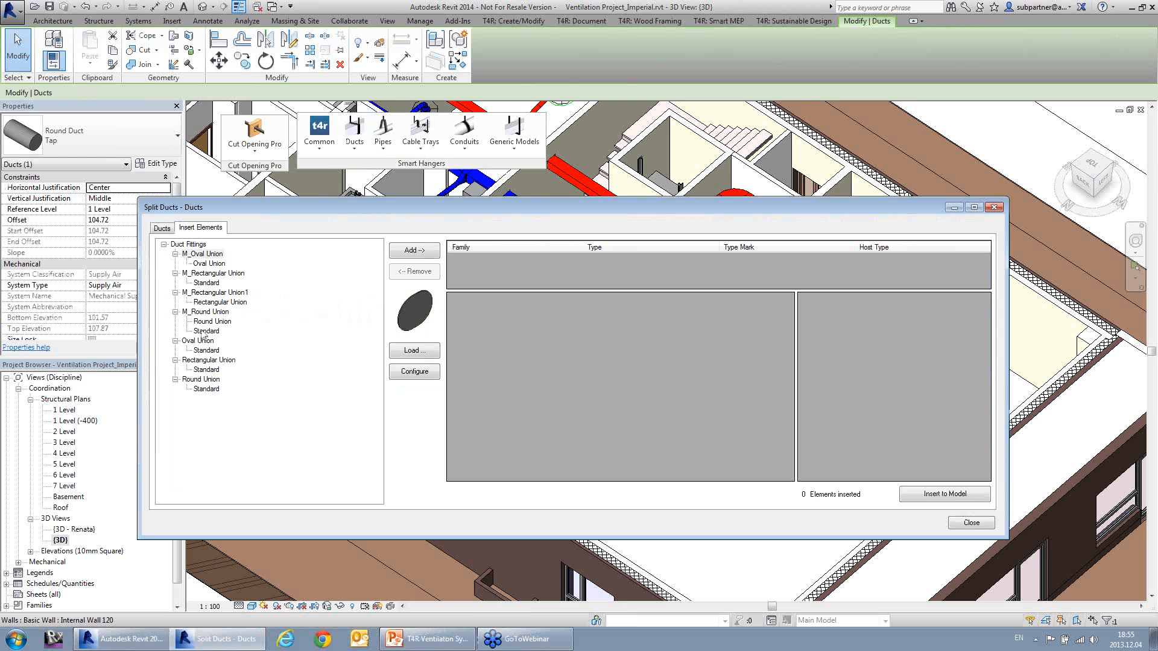
click(209, 323)
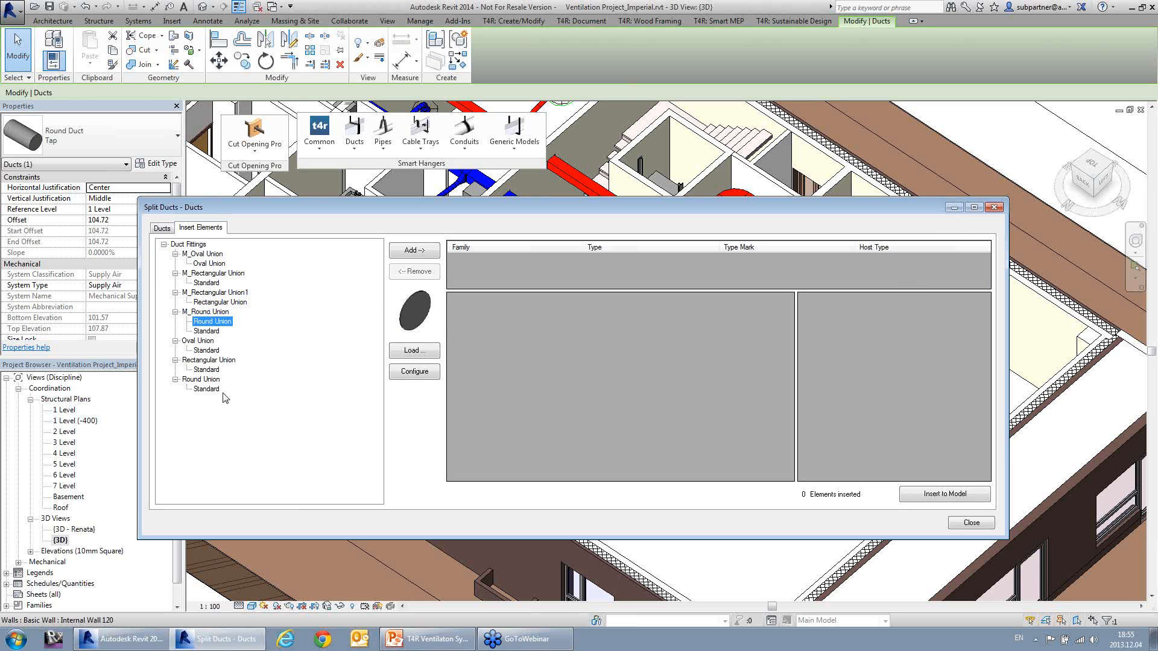
click(413, 250)
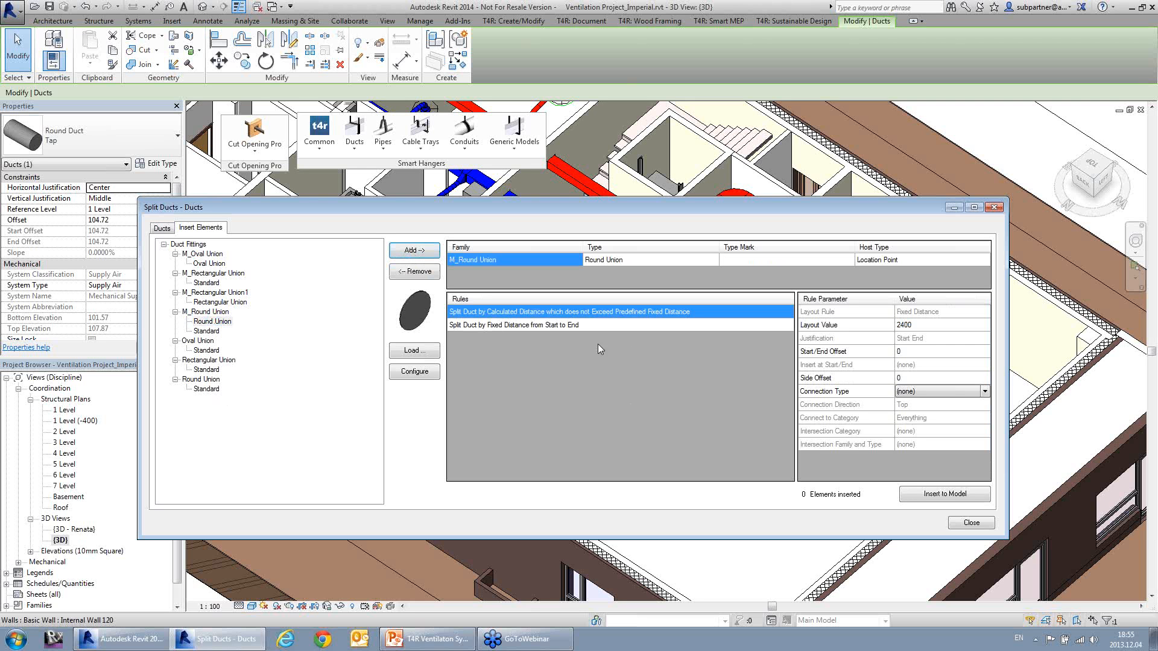
Step: Compare the two split rules, choose splitting by fixed distance from start to end, and insert the unions into the model
click(550, 326)
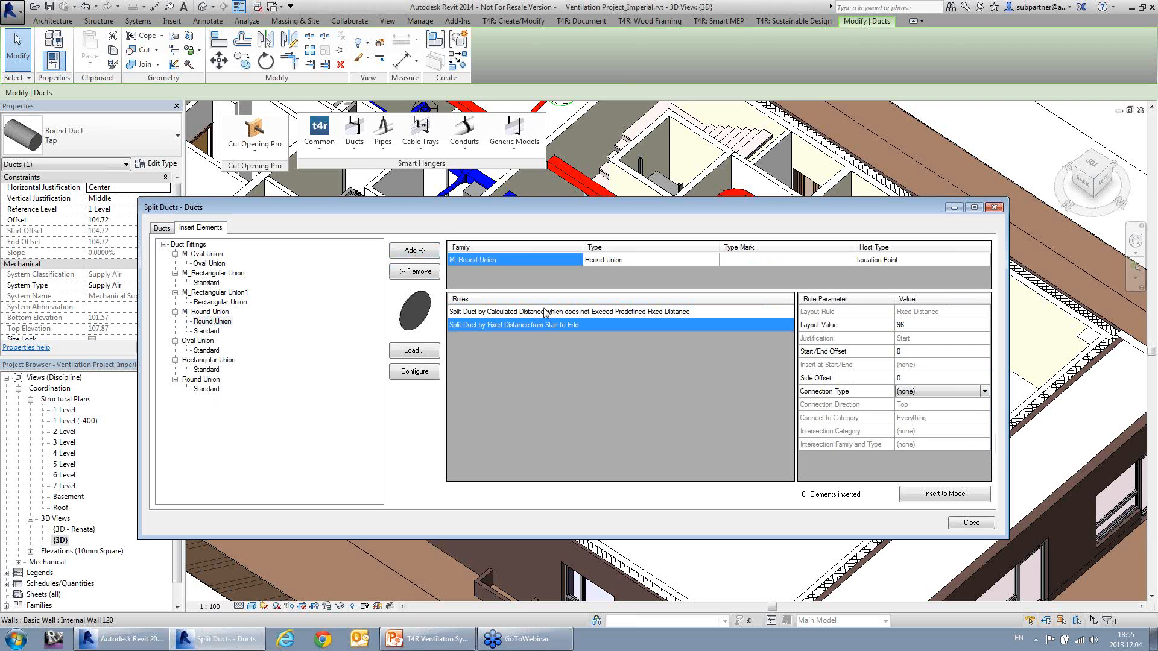
click(547, 312)
click(546, 325)
click(547, 312)
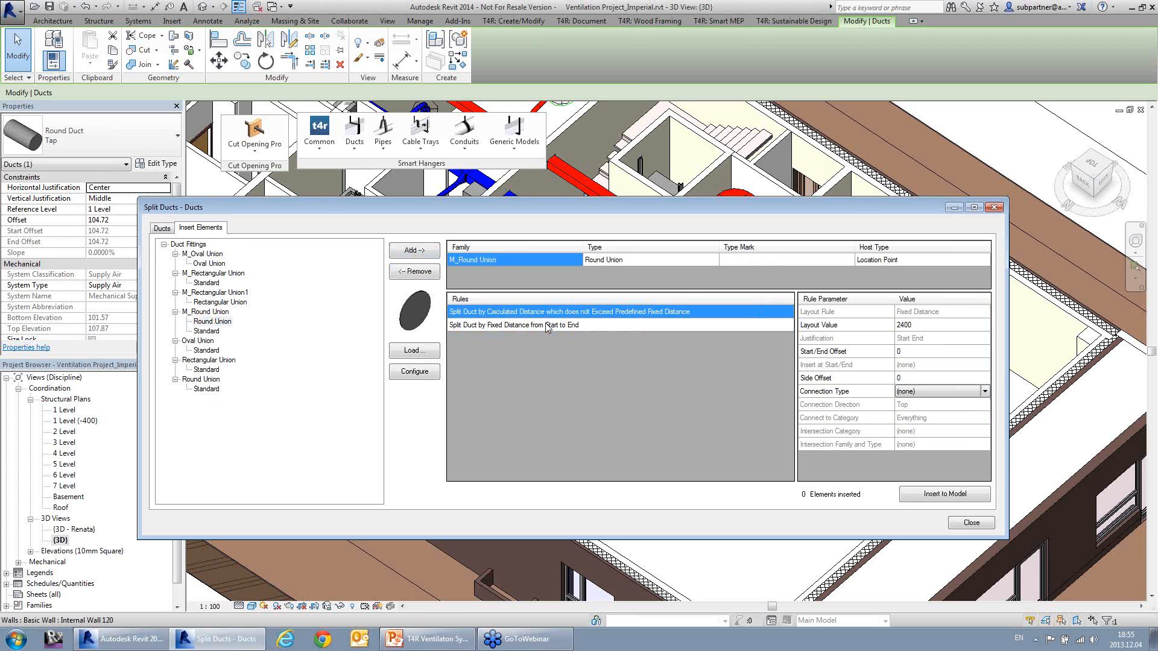
click(549, 326)
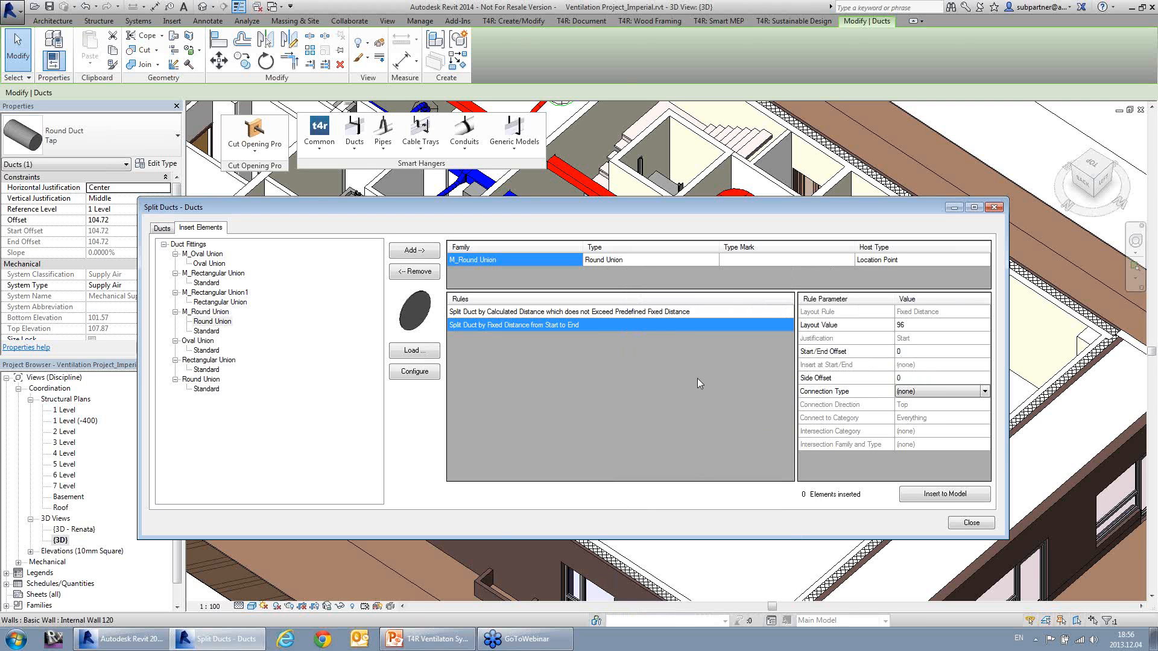
click(932, 496)
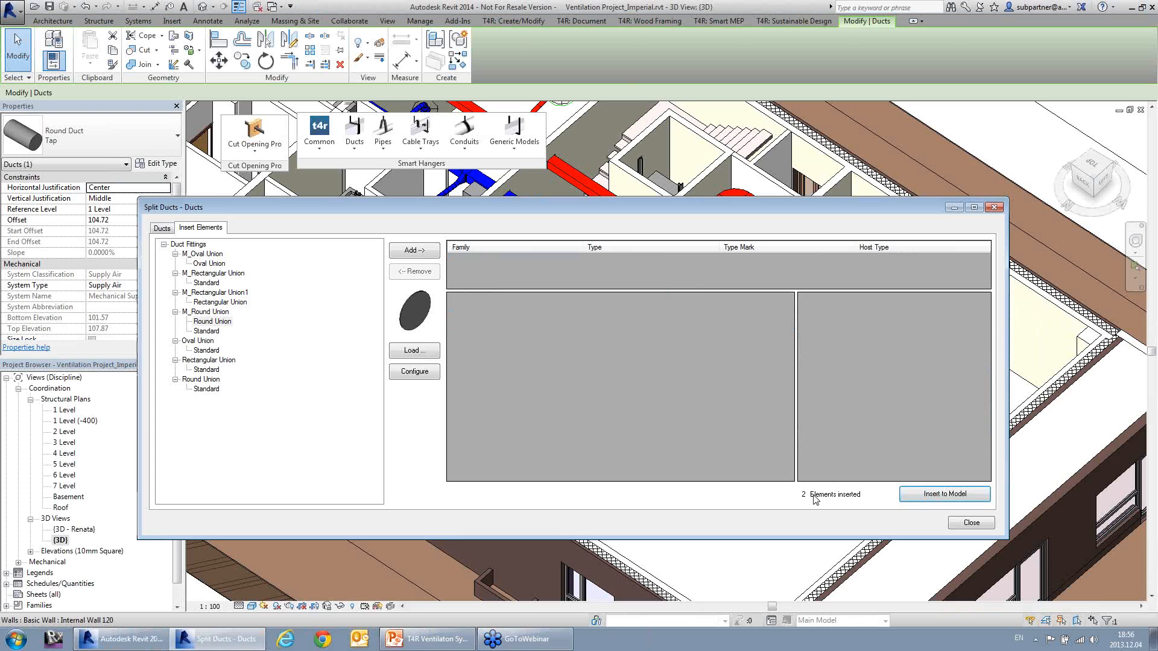
click(971, 523)
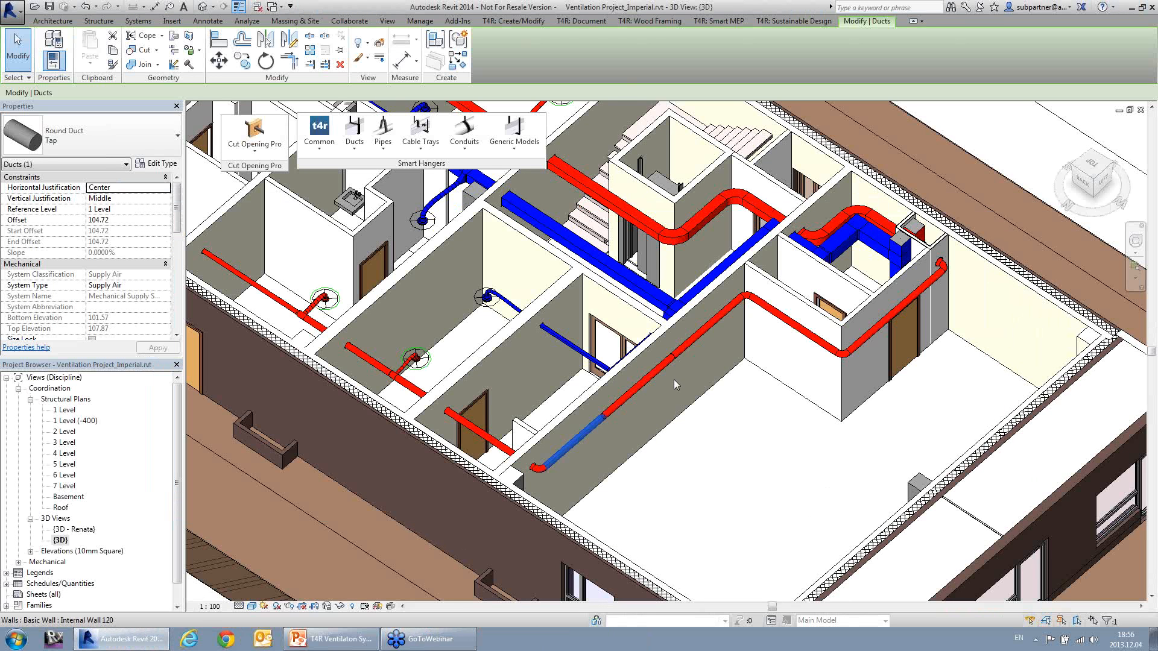
Step: Select all three segments of the split duct plus the two round ducts that continue around the room corner
middle_drag(676, 389, 678, 392)
scroll(684, 367, up, 4)
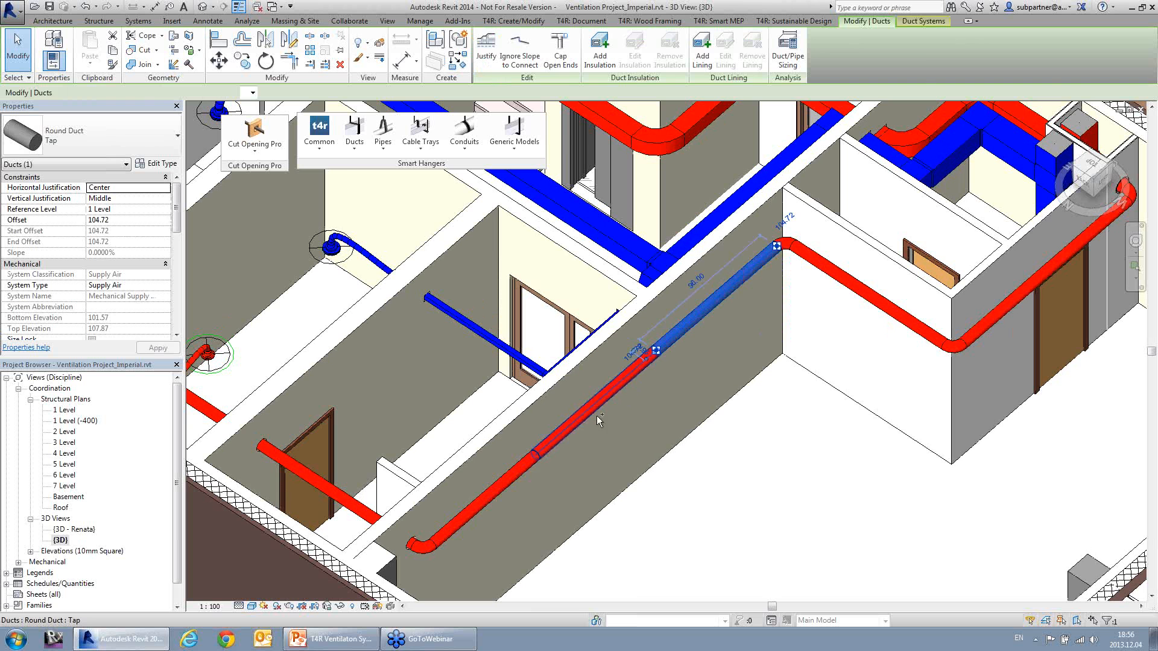
ctrl+click(511, 476)
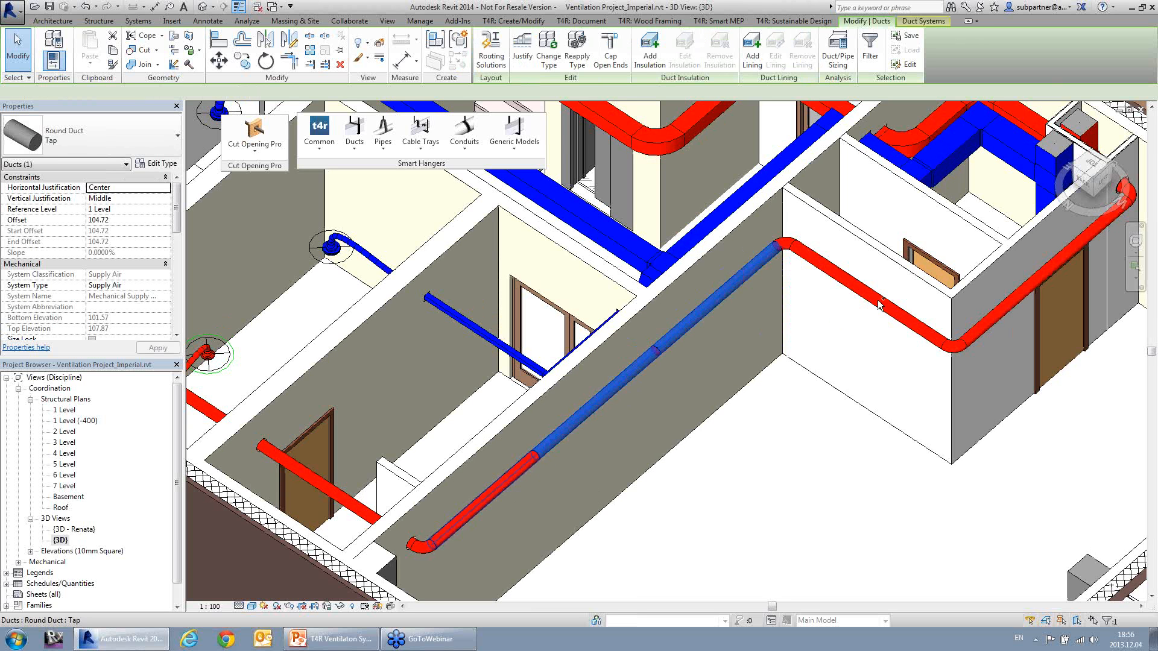
ctrl+click(949, 323)
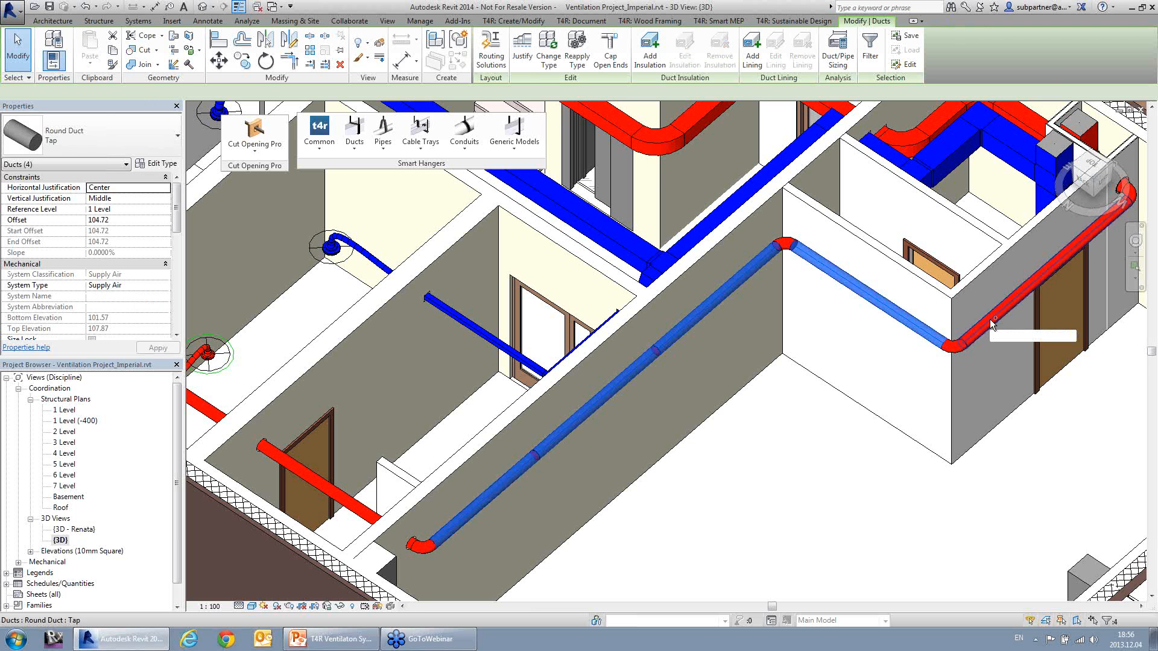
ctrl+click(993, 321)
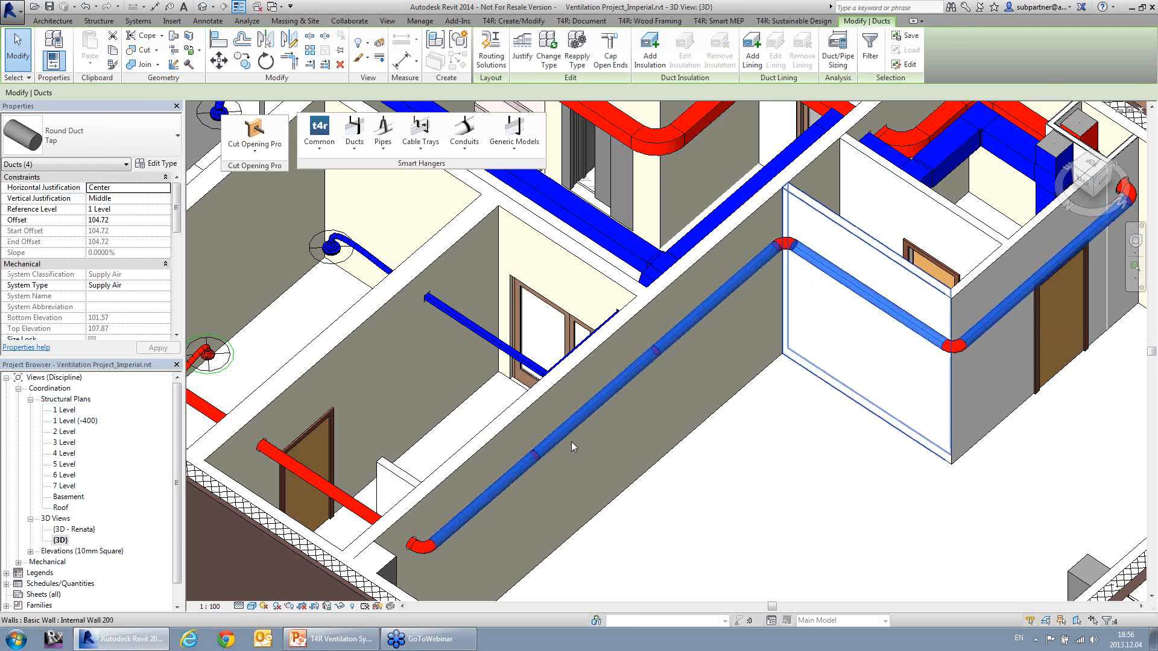
Step: Start Insert Horizontal Duct Supports for the selected ducts and add the round band wall support type Wall Connection OSB - 3/8
click(358, 155)
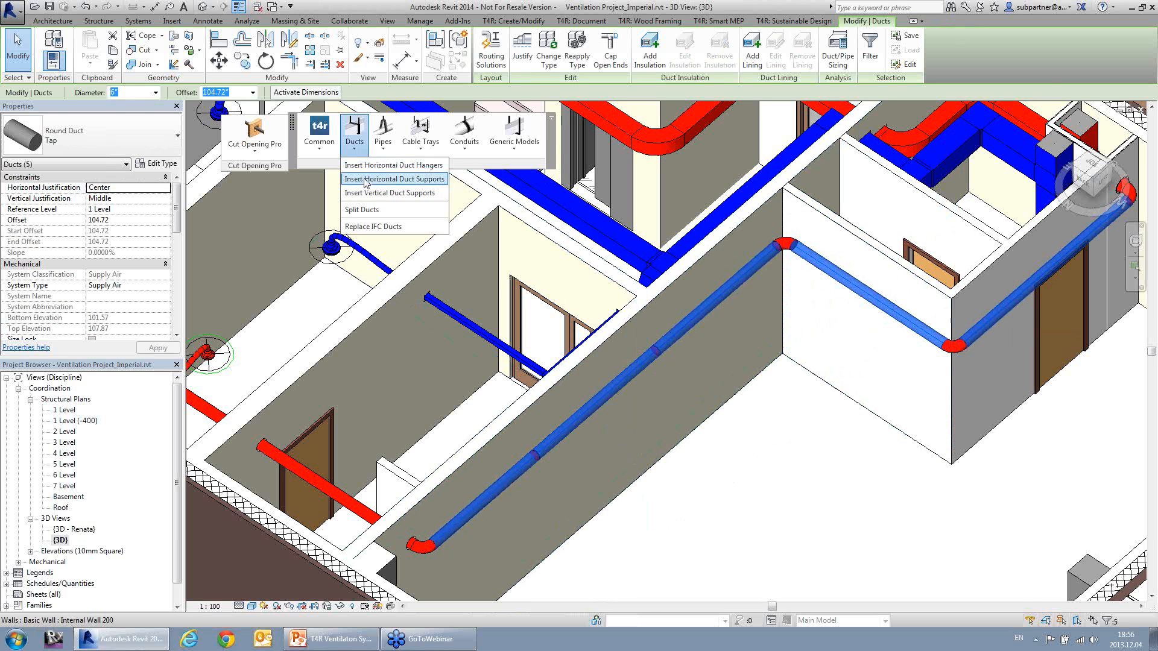
click(410, 179)
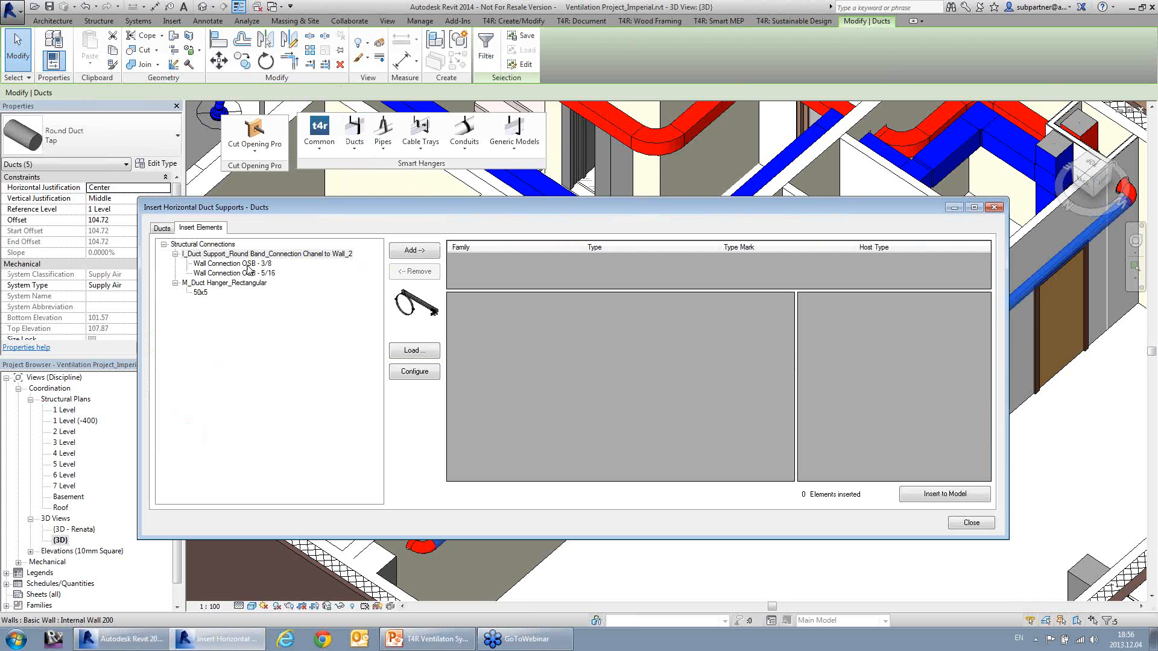
click(247, 266)
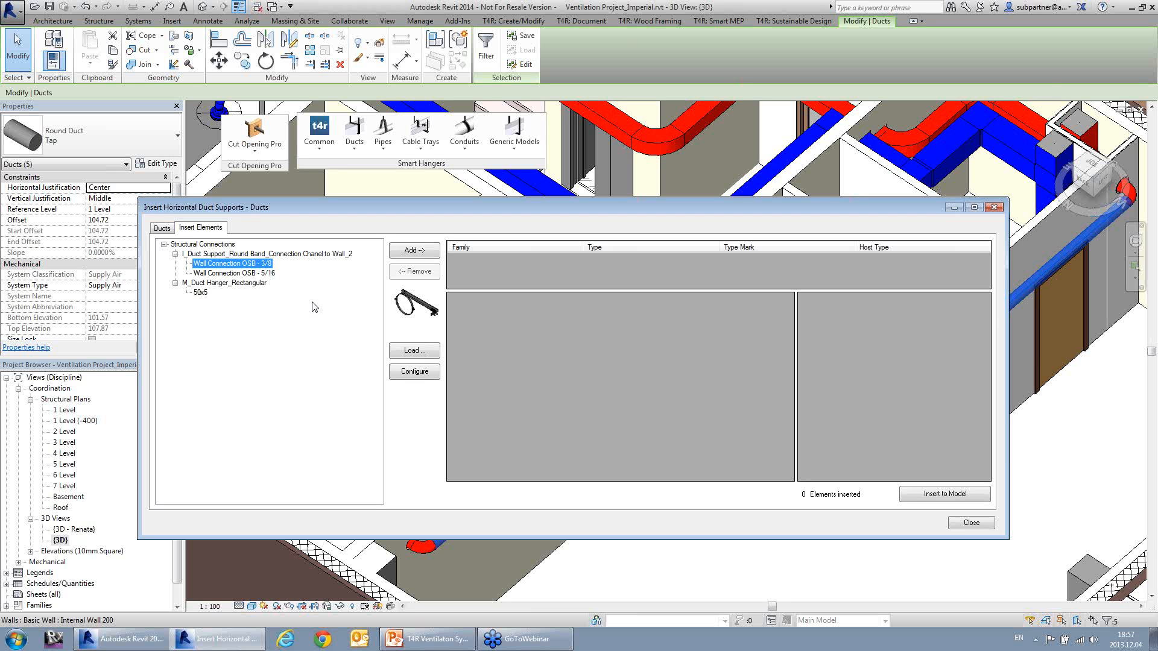
click(425, 252)
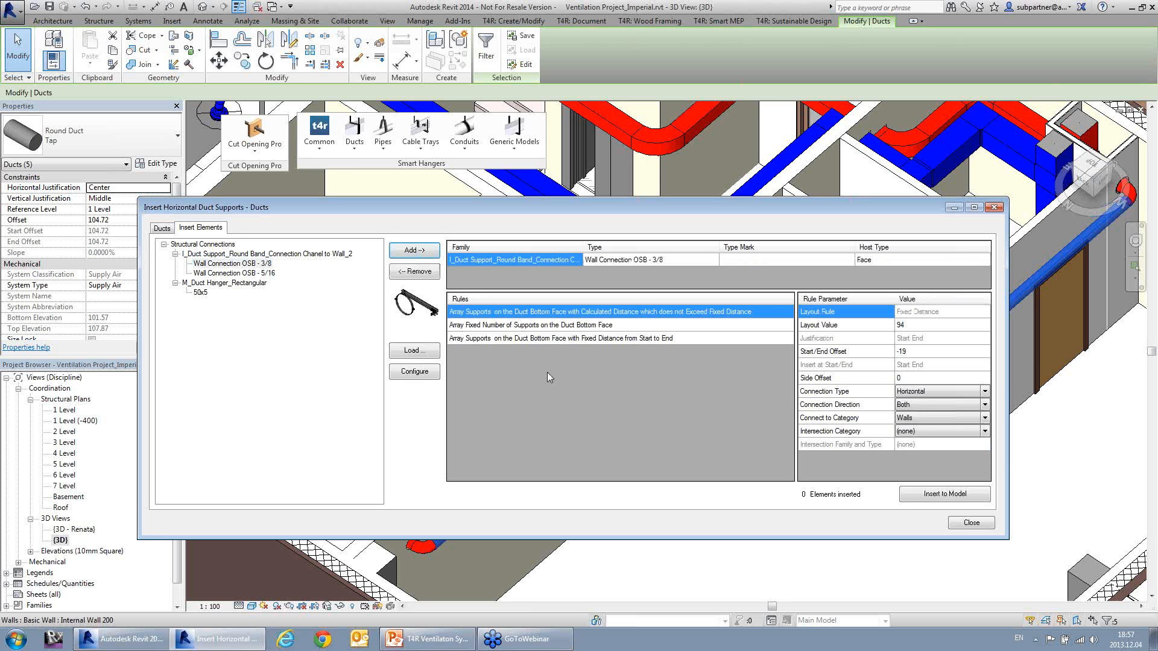
Step: Review the support rules and insert the supports using the calculated distance that does not exceed the fixed distance
click(576, 327)
click(577, 341)
click(577, 326)
click(578, 313)
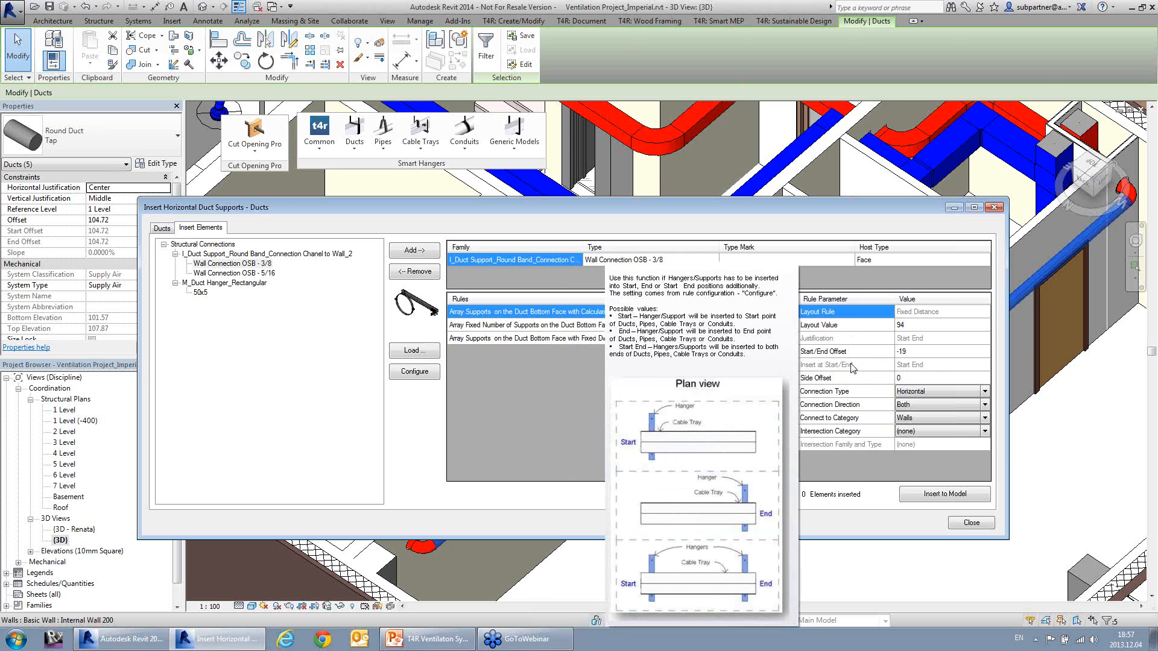
click(916, 351)
click(925, 325)
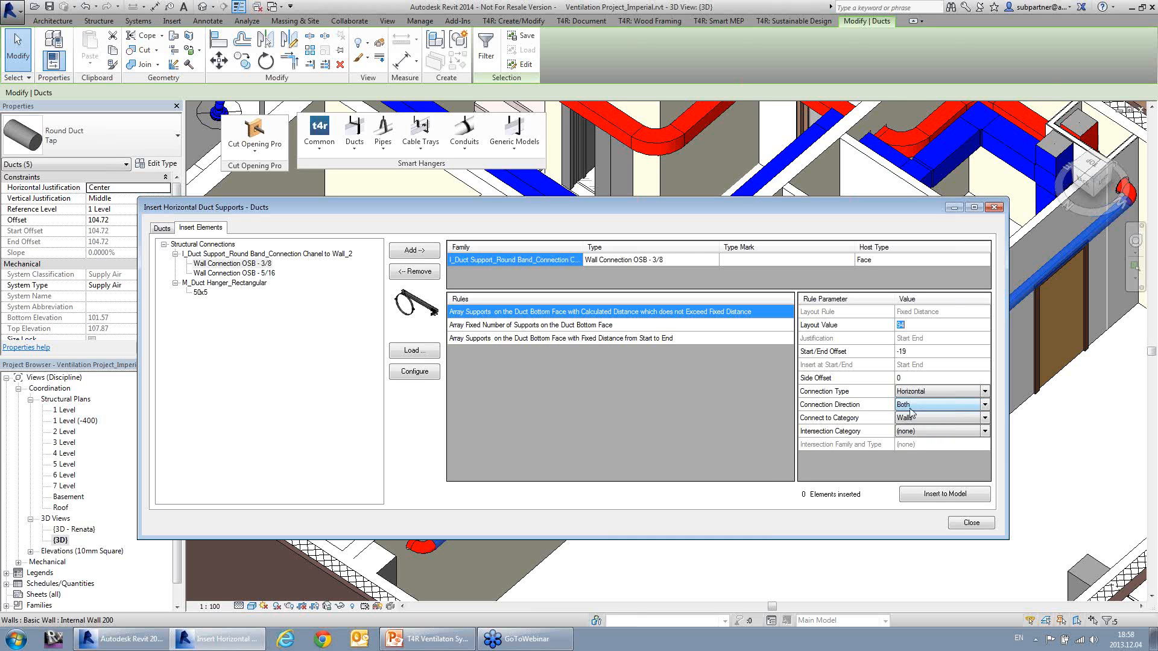
click(932, 497)
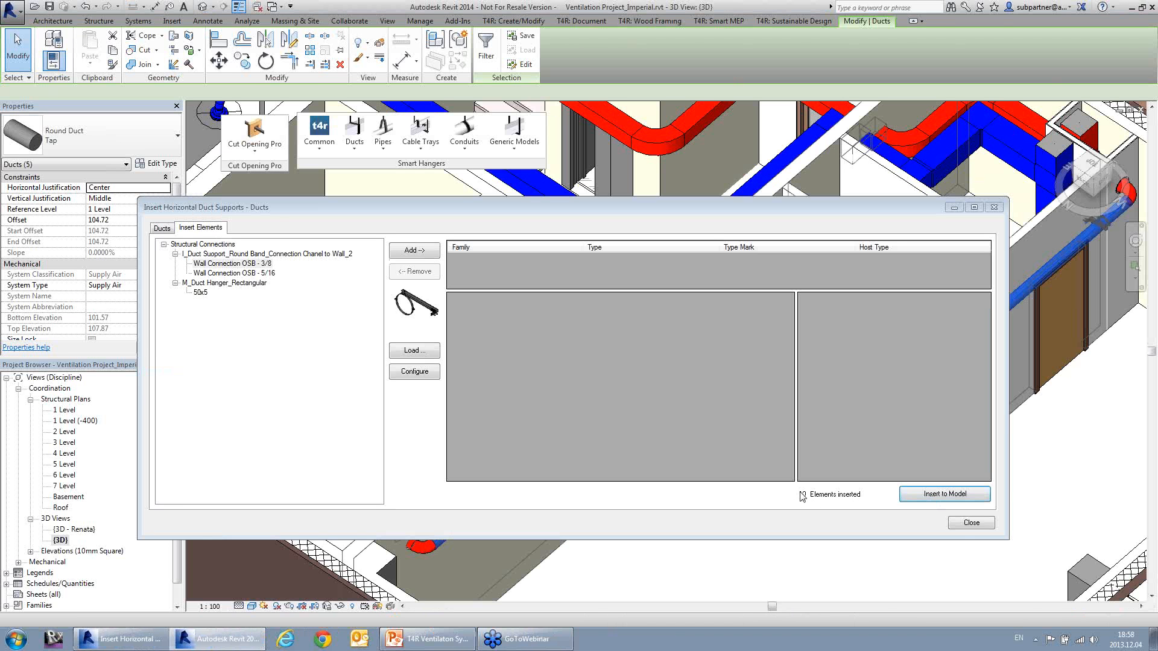
click(969, 523)
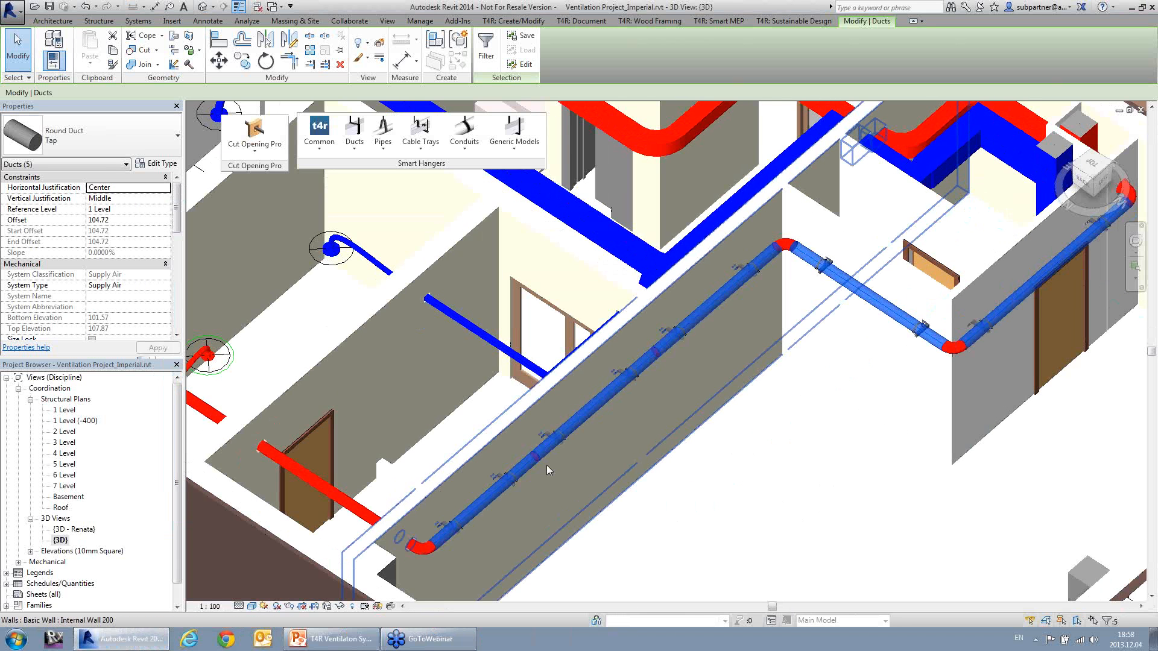
Step: Examine one of the inserted round band wall supports up close on the duct
scroll(634, 356, up, 5)
scroll(621, 372, up, 5)
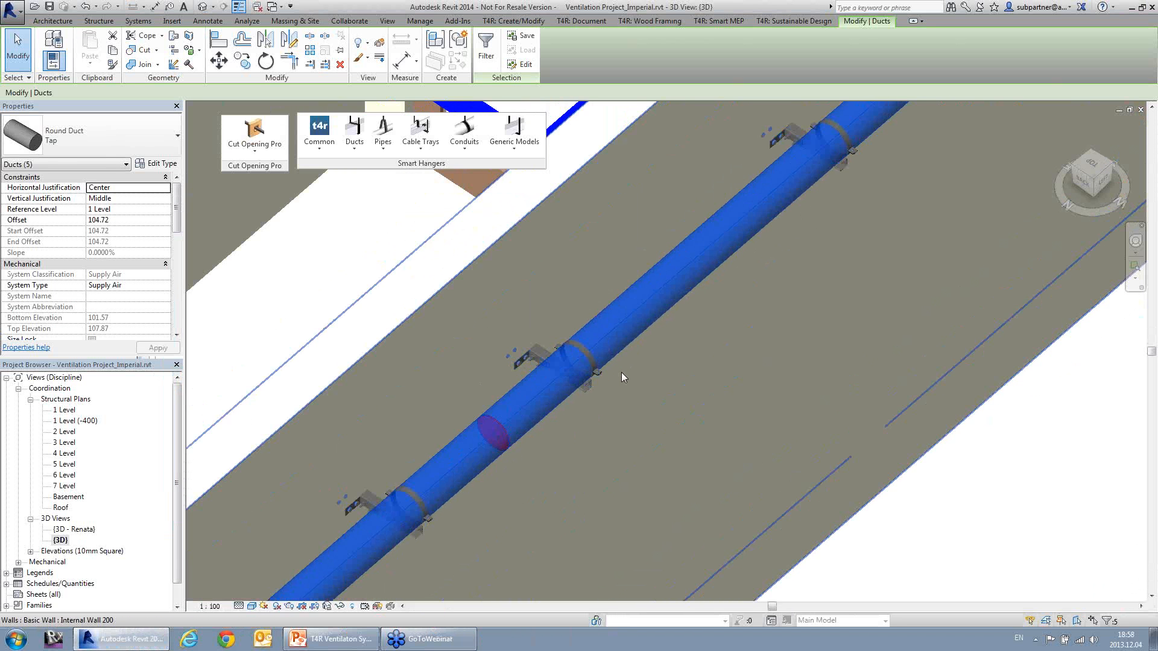
key(Escape)
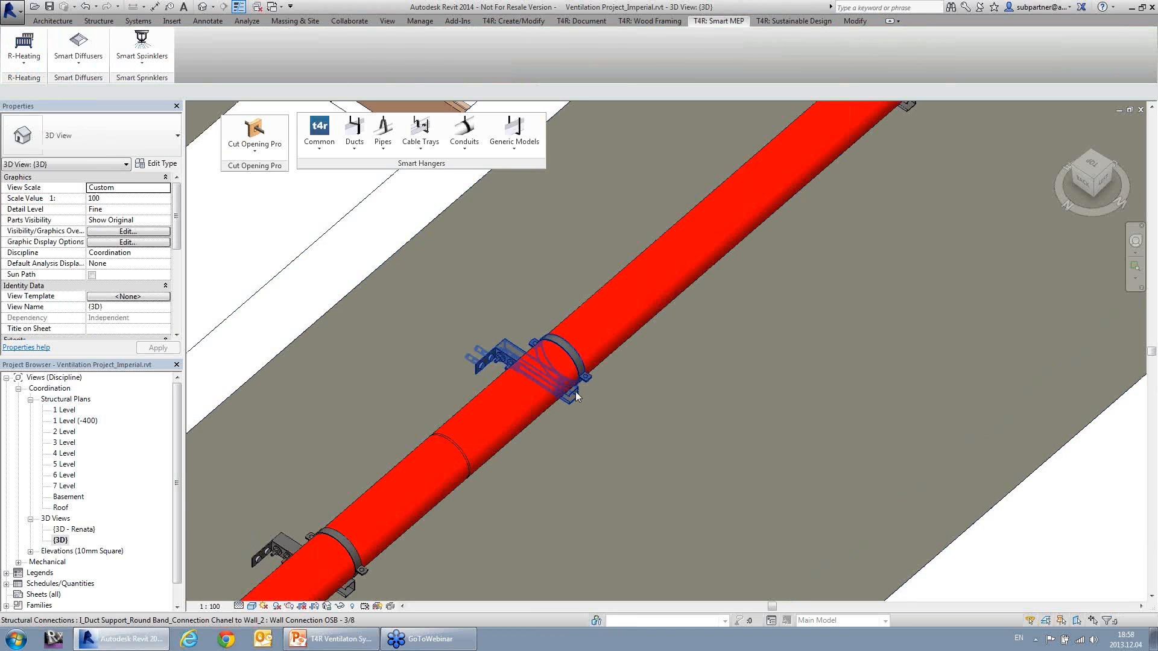
click(540, 338)
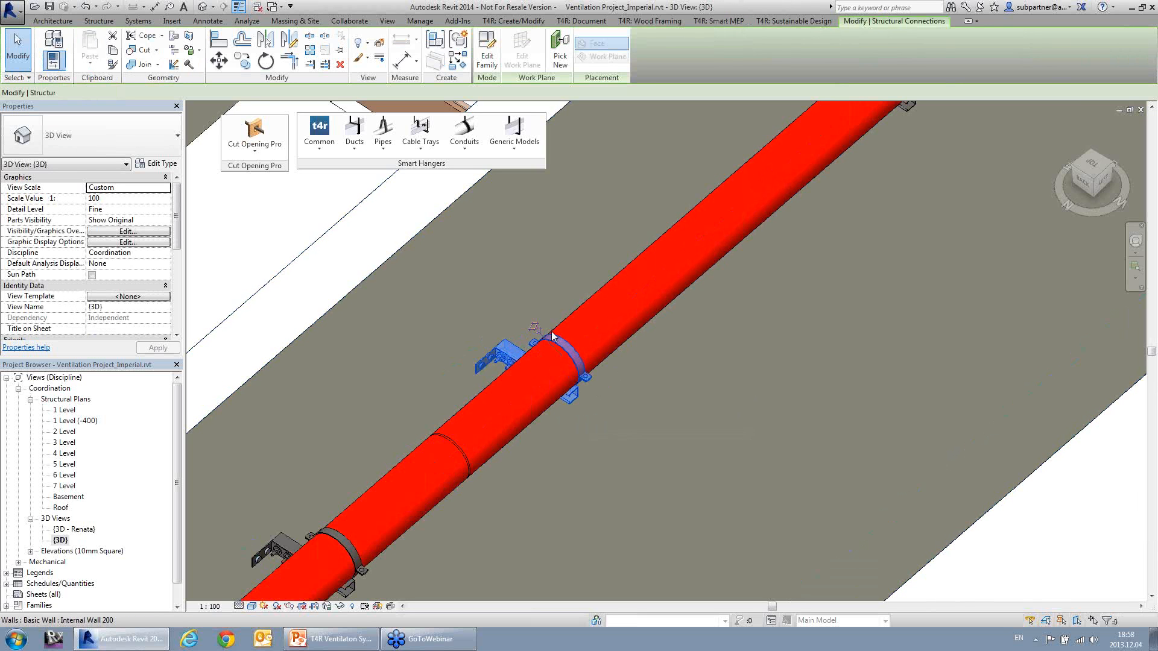
key(Escape)
scroll(663, 382, down, 5)
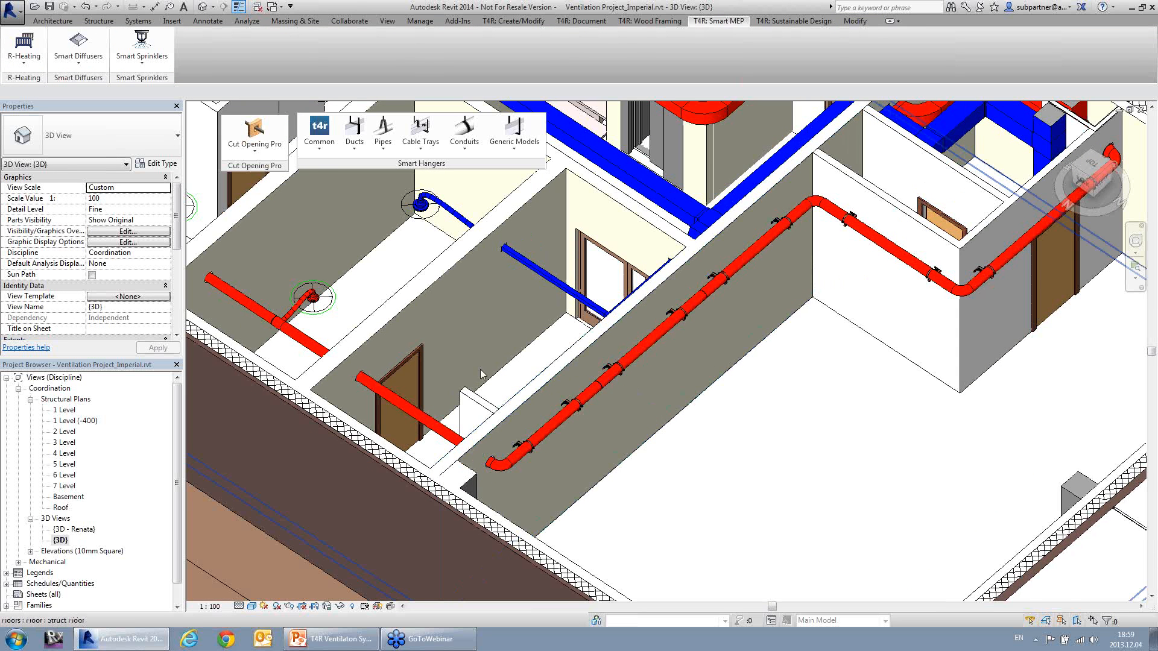
middle_drag(433, 410, 633, 446)
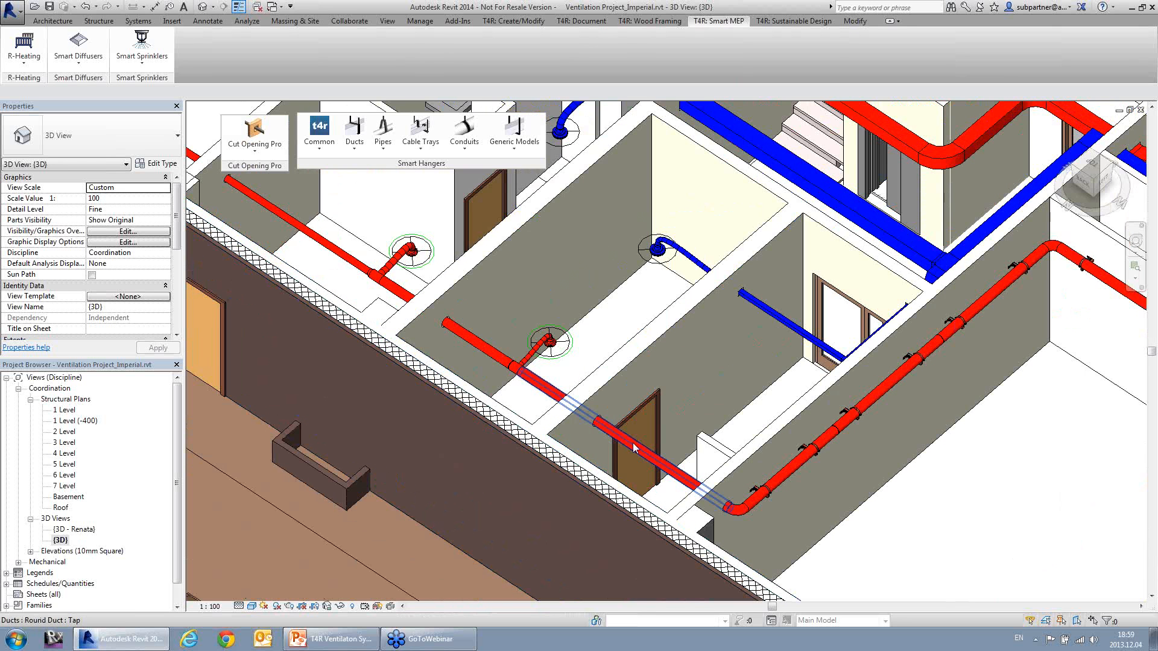
click(634, 447)
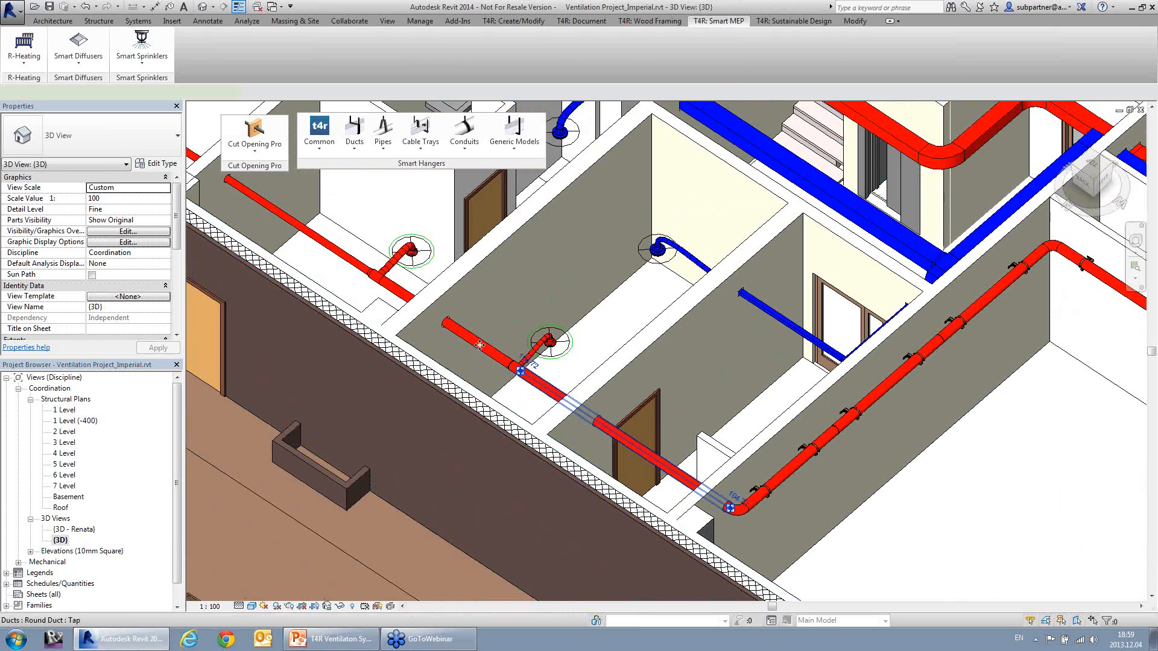
ctrl+click(350, 264)
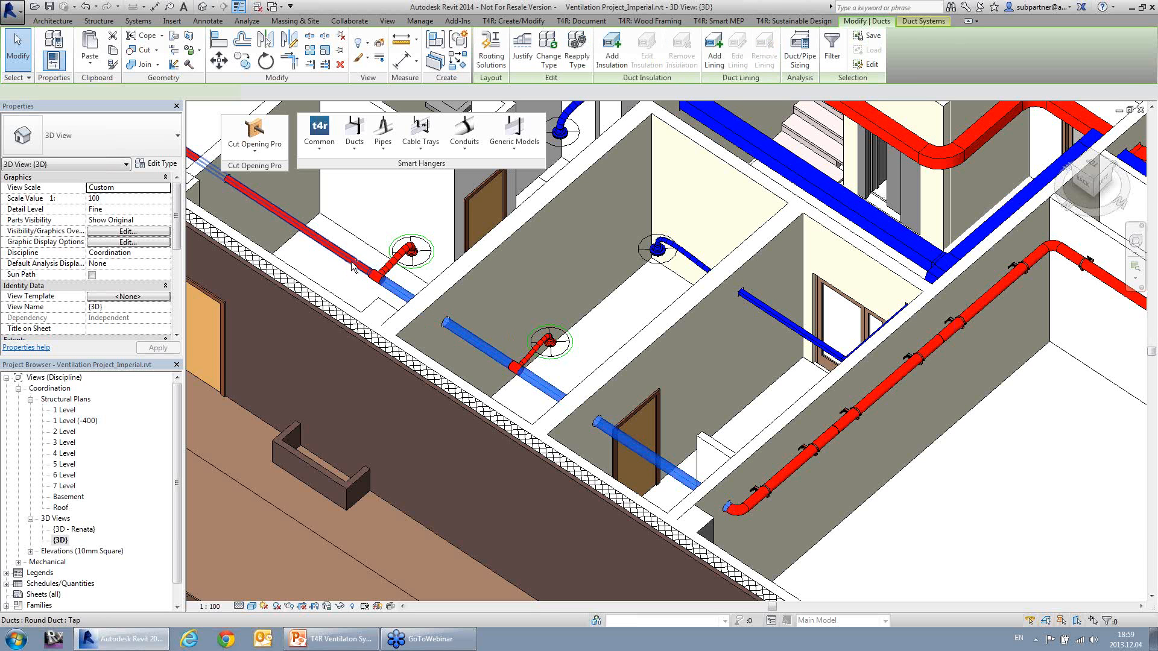
ctrl+click(318, 229)
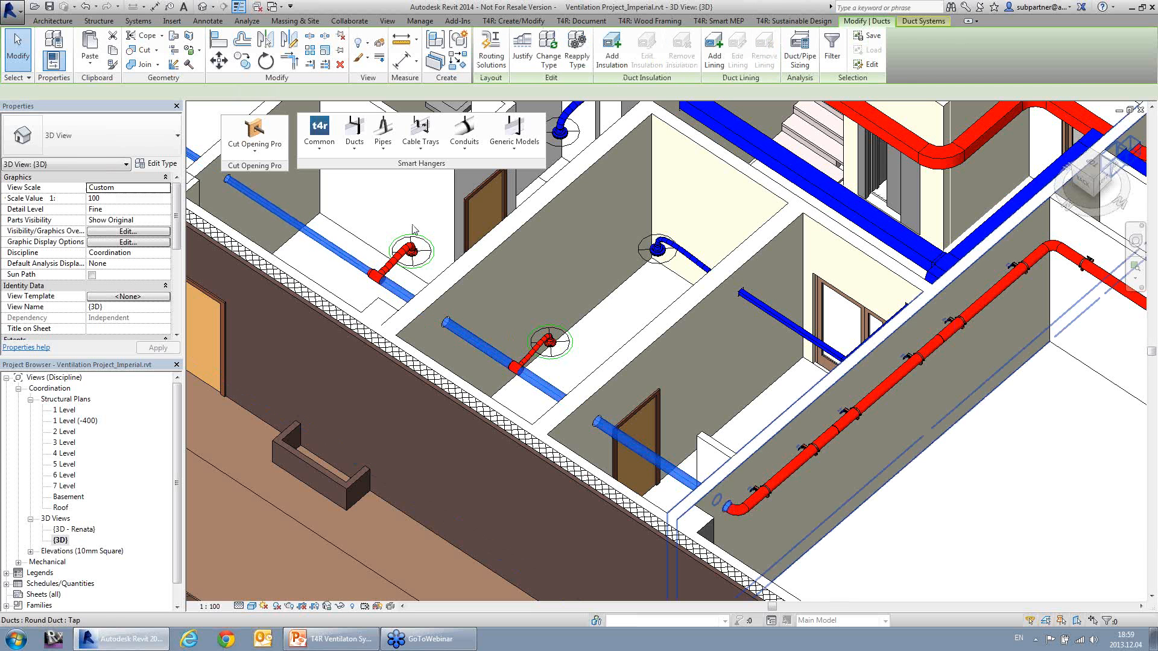
click(357, 145)
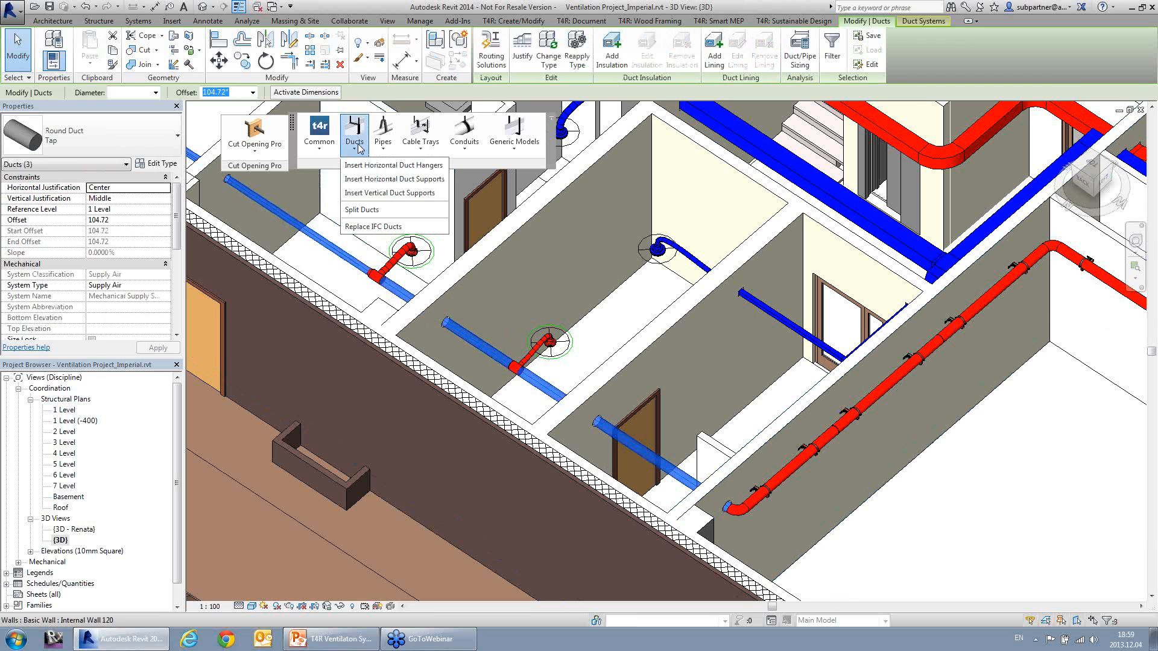
click(372, 180)
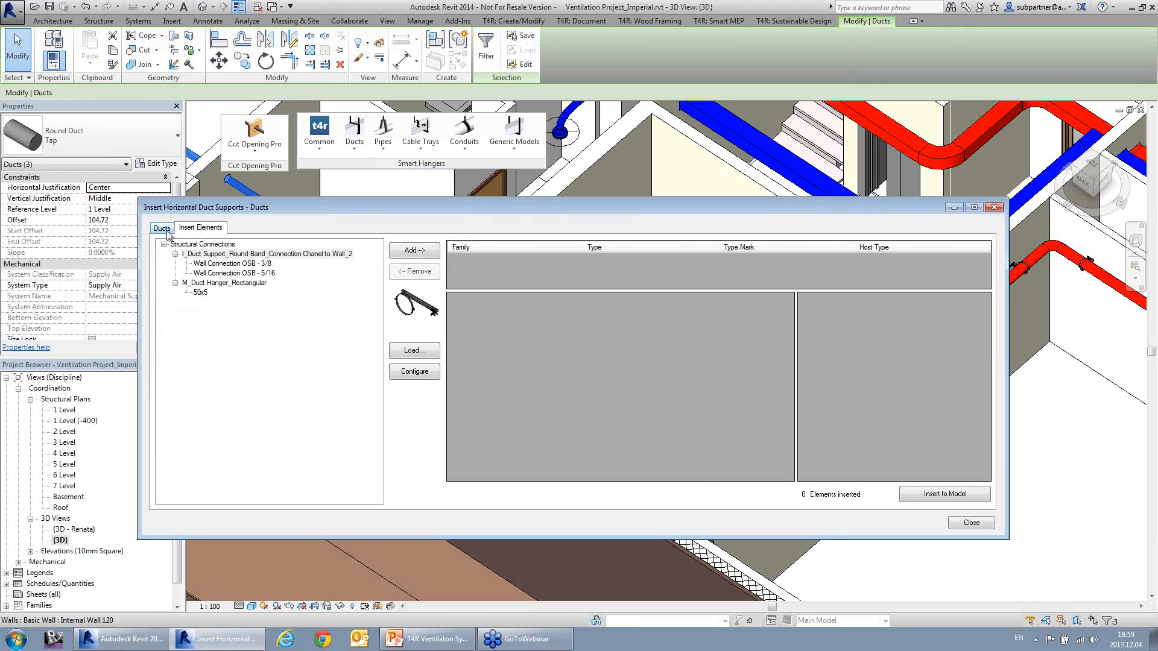
click(167, 233)
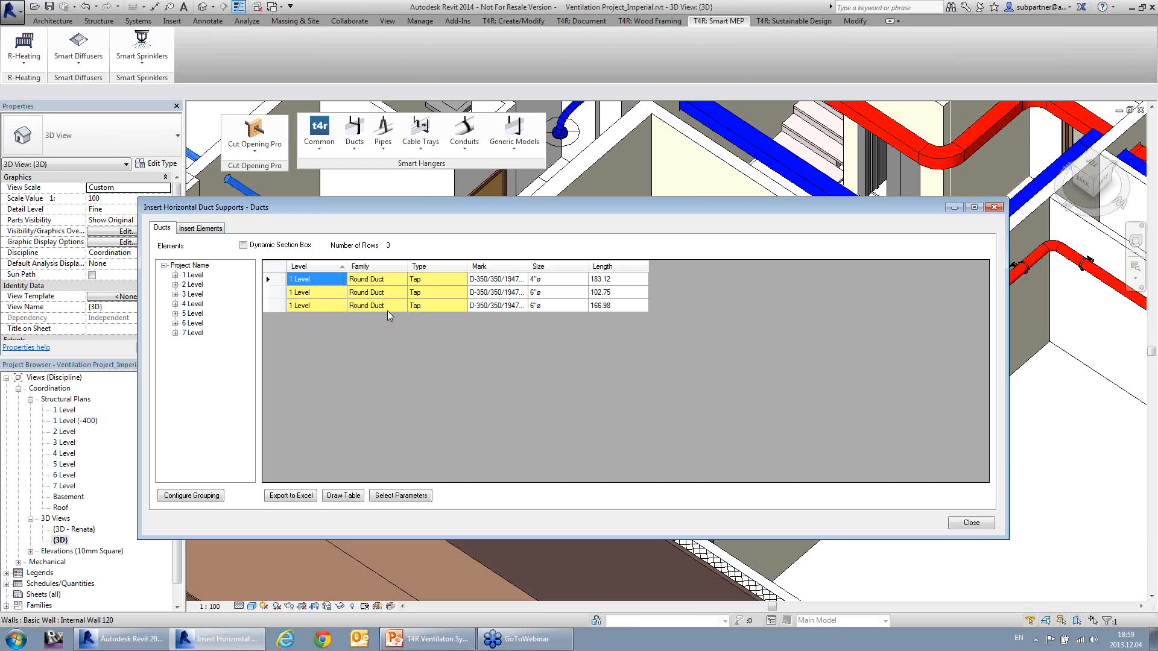
click(202, 231)
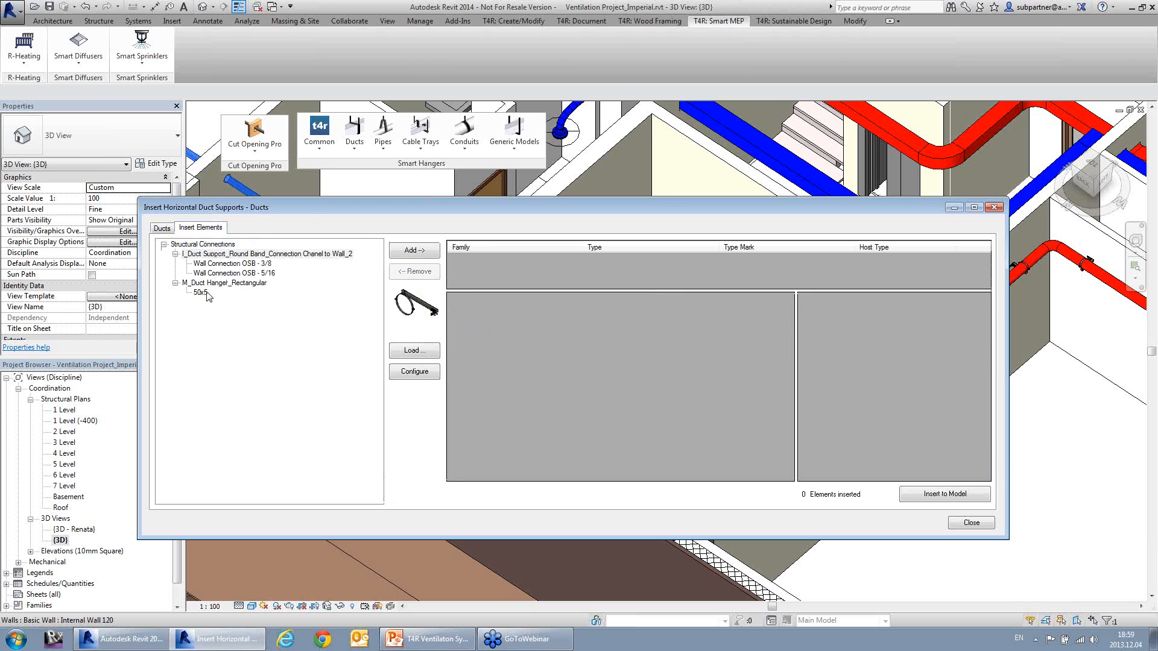
click(217, 265)
click(217, 273)
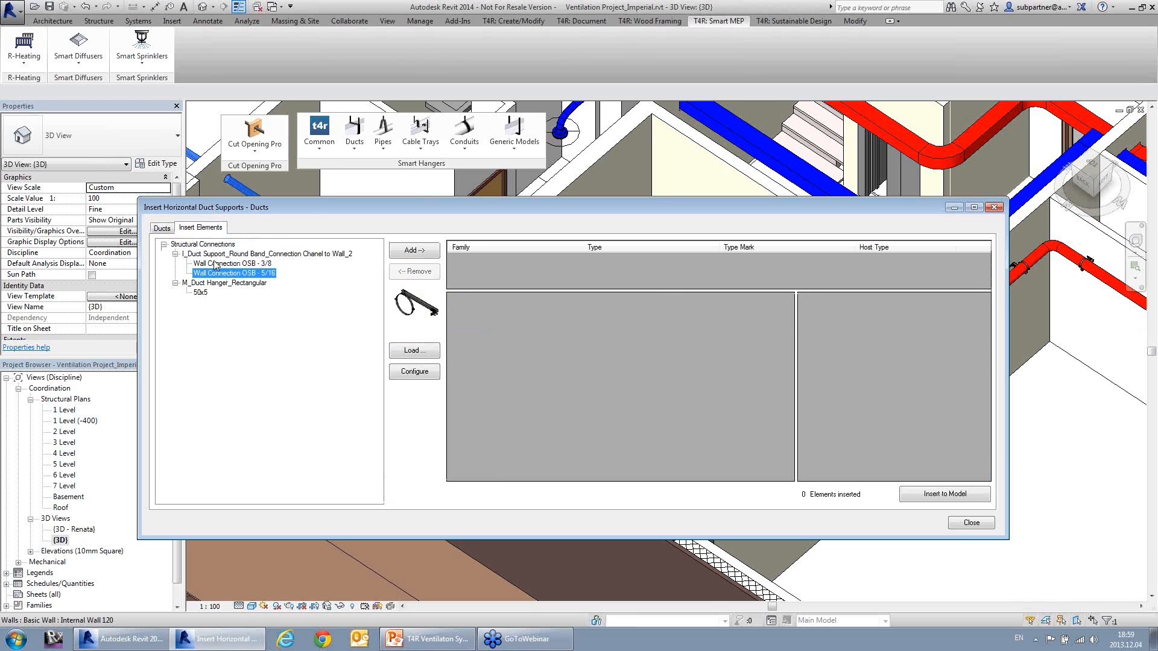
click(216, 265)
click(214, 273)
click(215, 265)
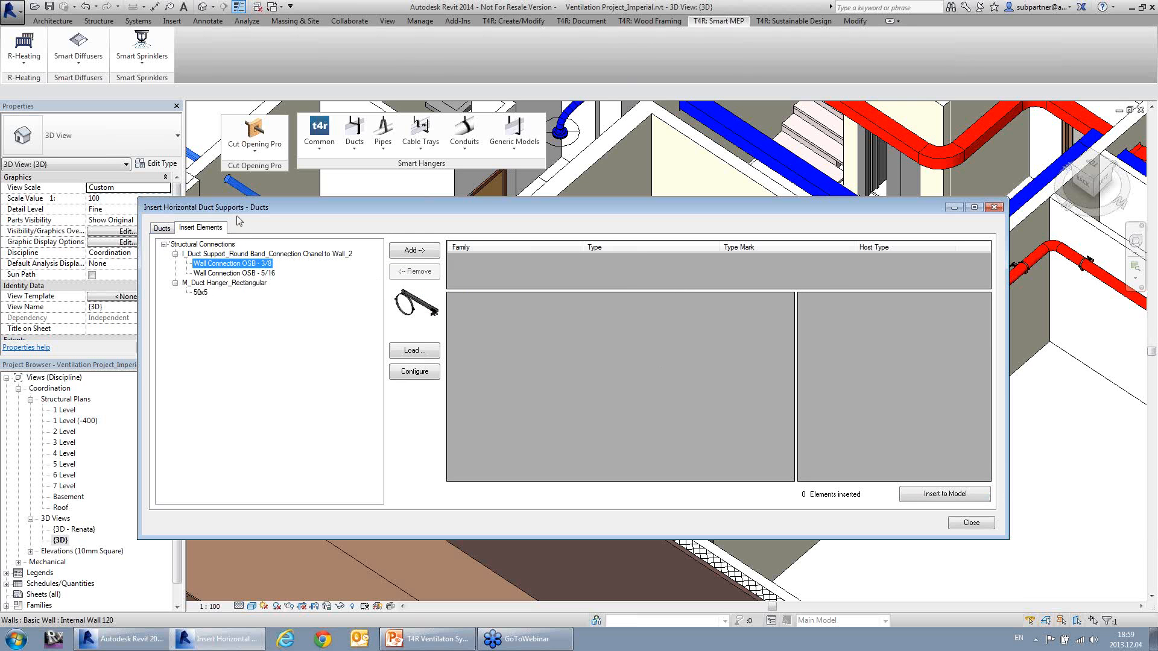
click(994, 206)
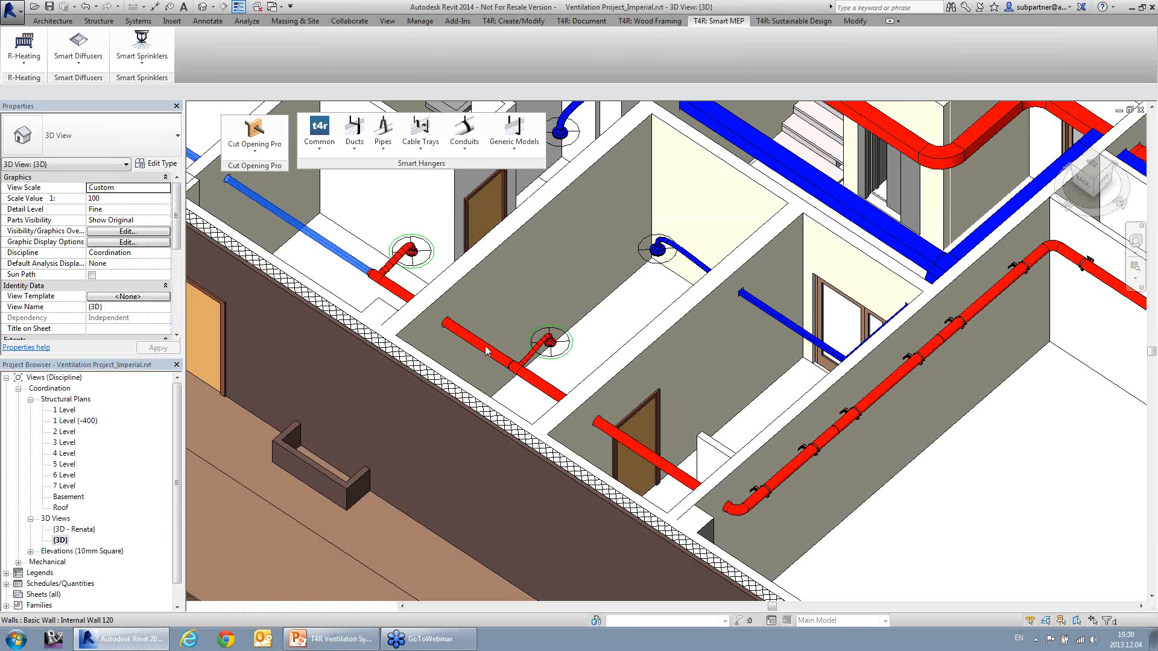
Step: Select the three straight red round ducts that run through the adjacent rooms parallel to the outer wall
click(486, 348)
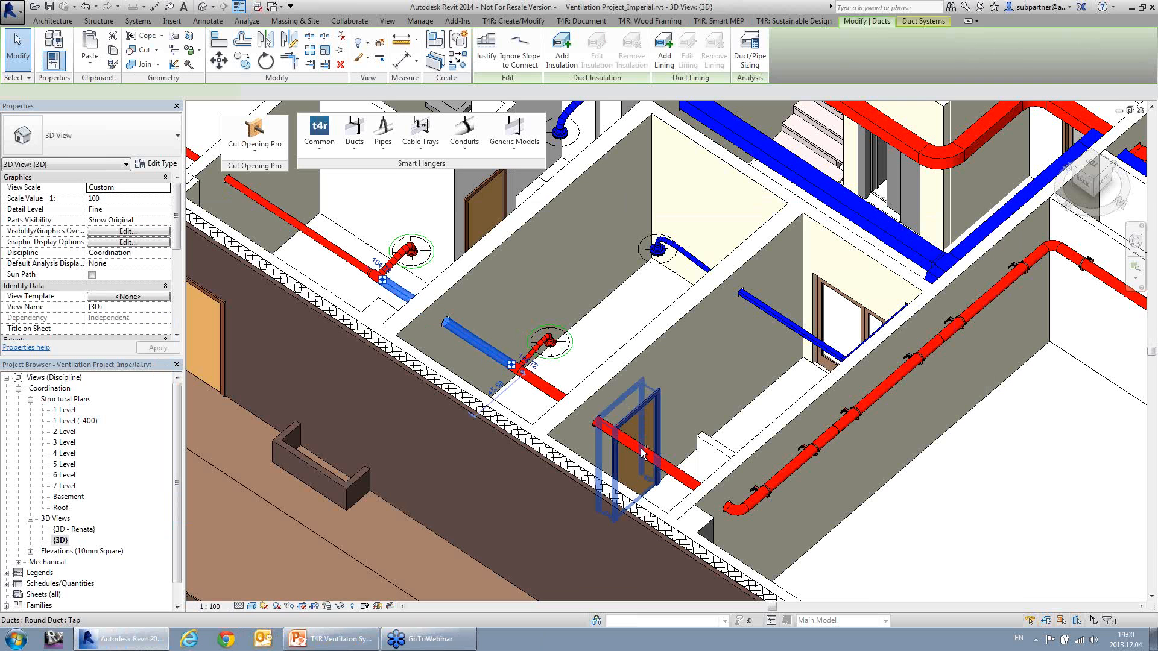
click(638, 447)
ctrl+click(626, 443)
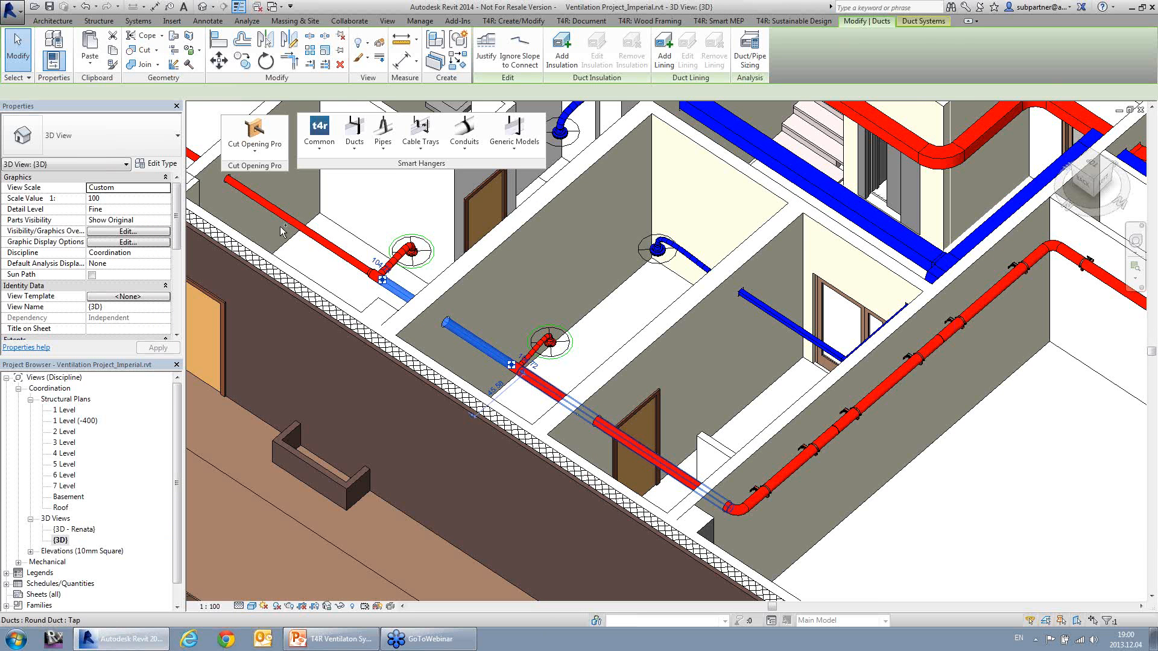
ctrl+click(327, 243)
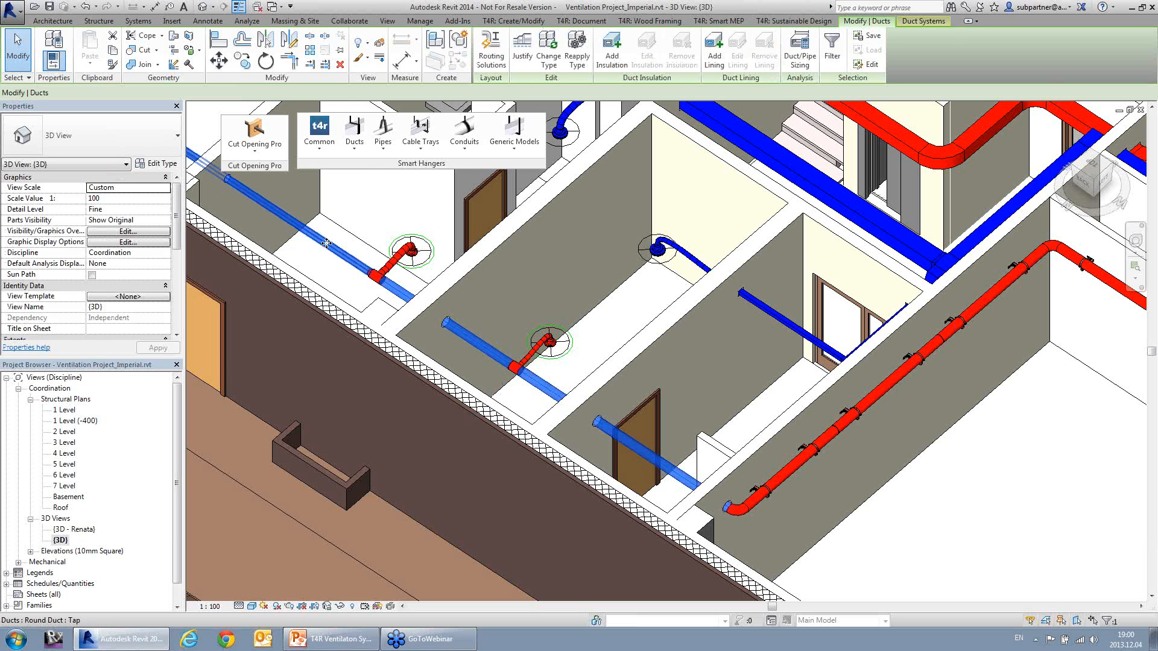
Step: Start Insert Horizontal Duct Hangers for the selected ducts and add the round band hanger template type Flange Connection OSB - 3/8
click(363, 152)
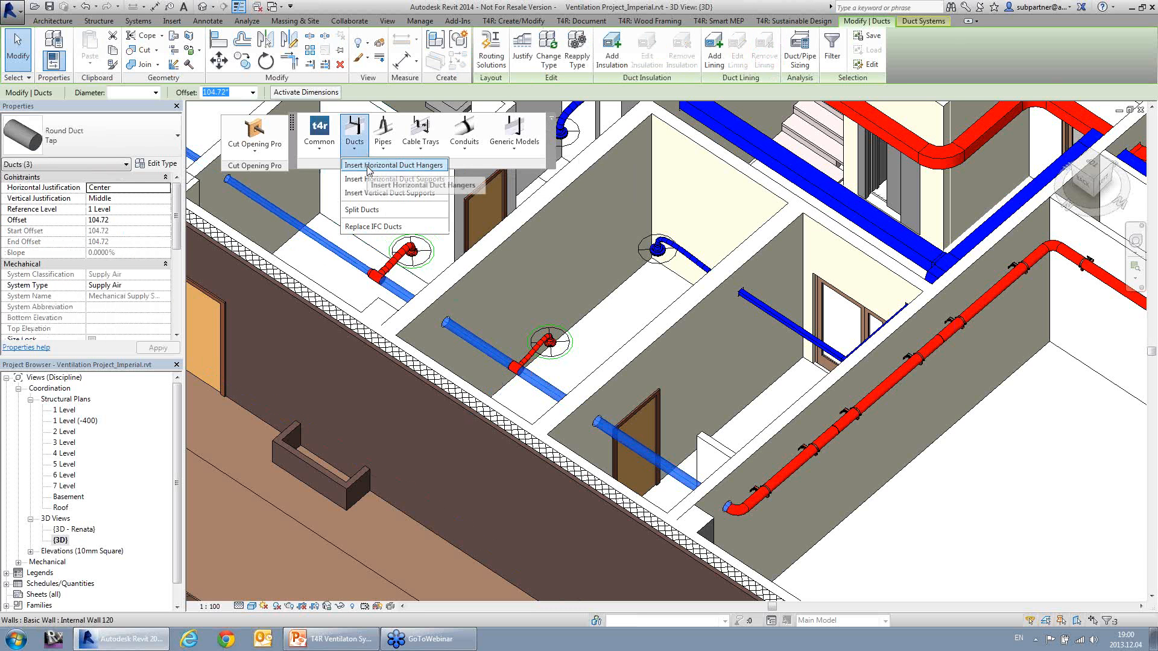
click(368, 166)
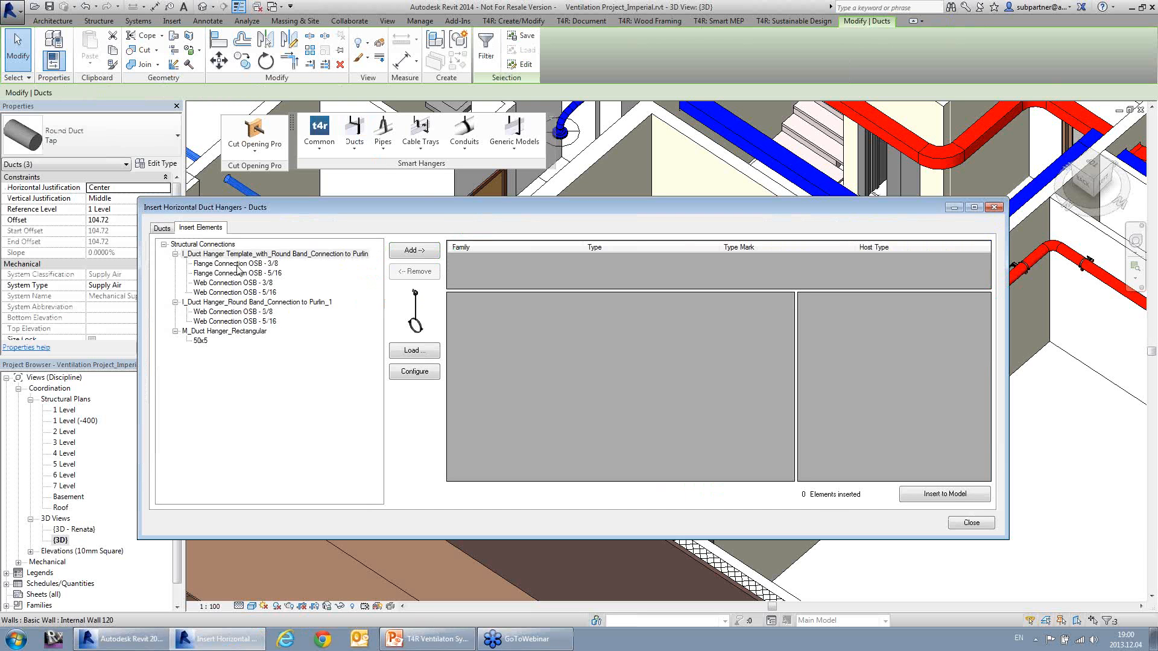
click(240, 266)
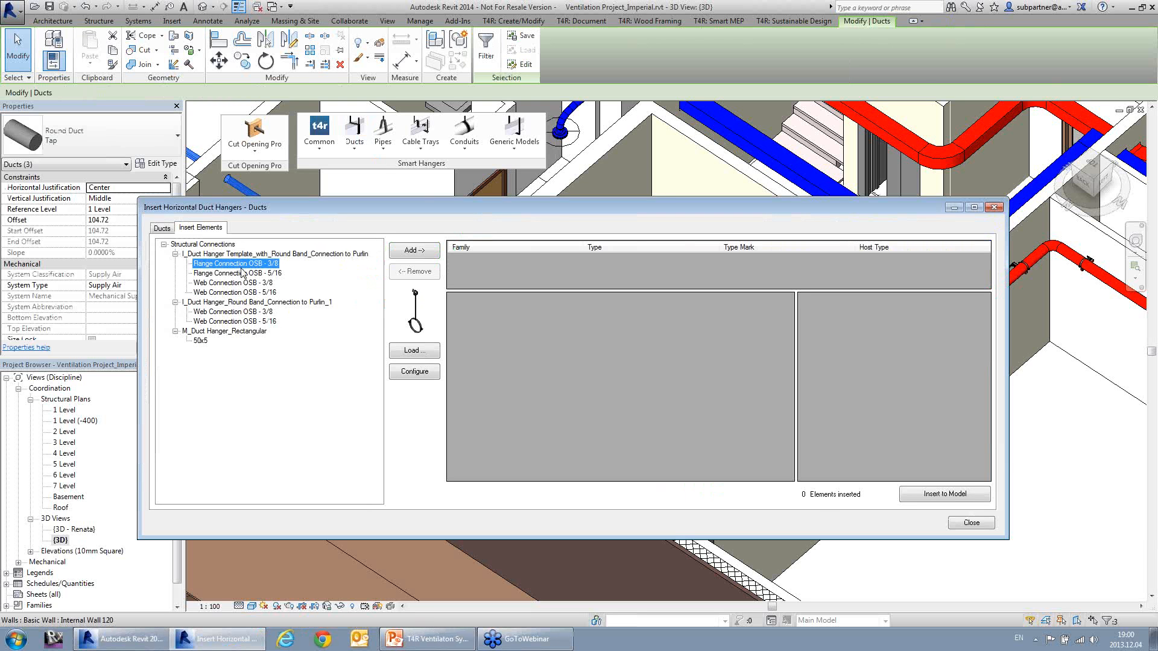
click(238, 313)
click(241, 274)
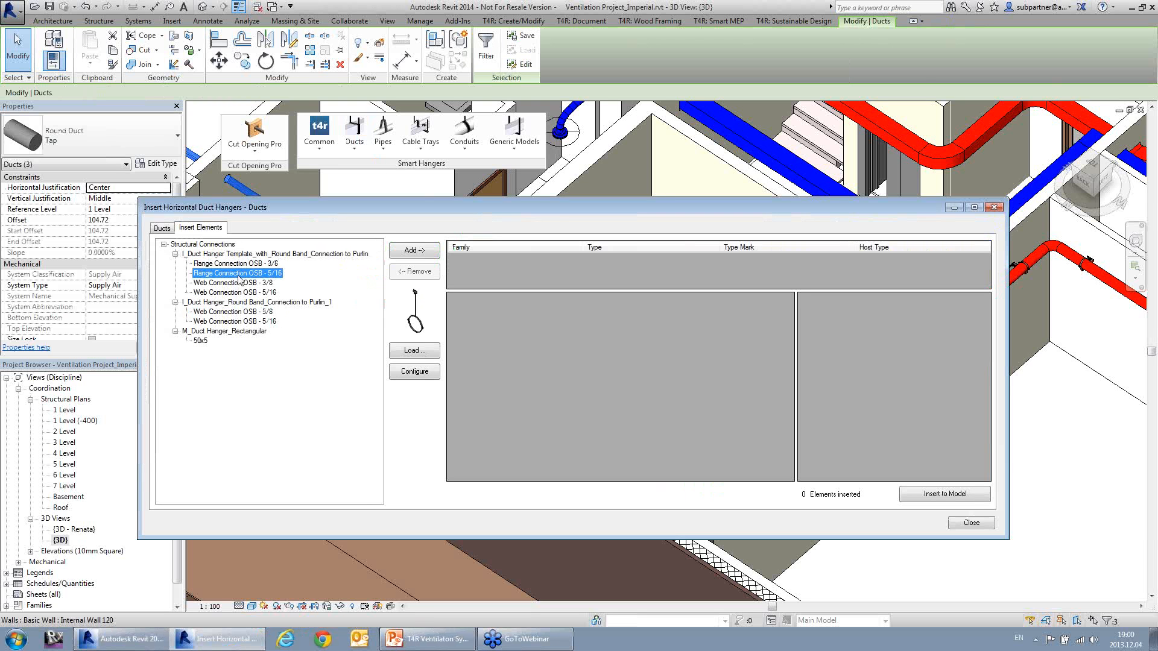
click(244, 265)
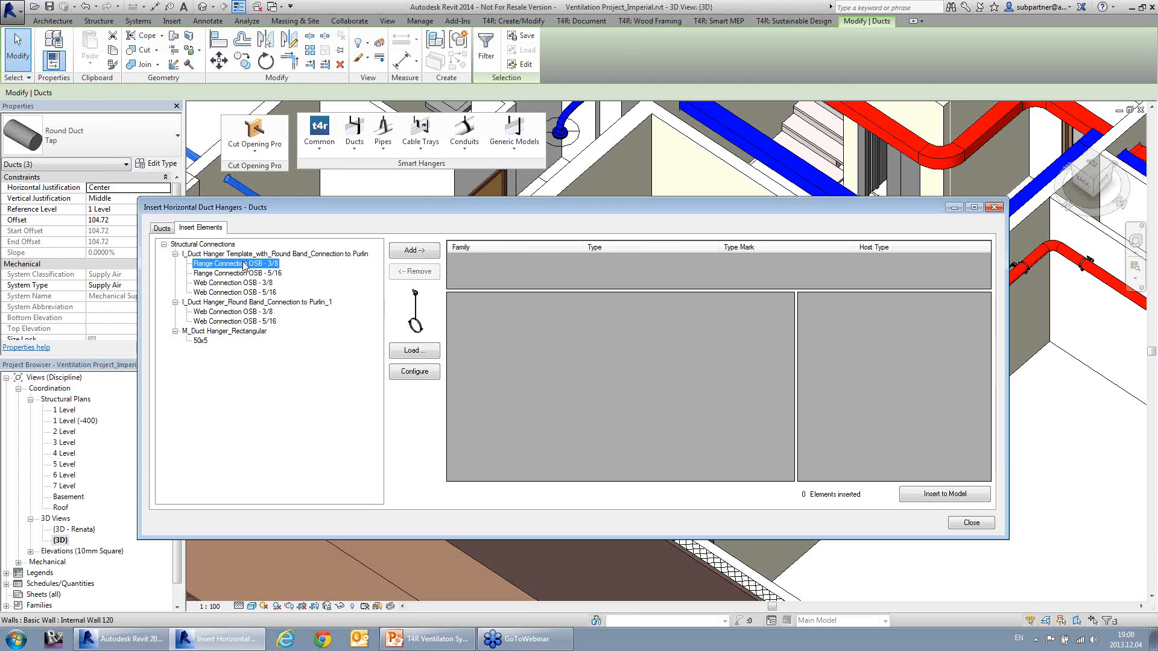
click(414, 250)
Step: Insert the hangers on the duct top face with the calculated distance that does not exceed the fixed distance, and inspect one up close
click(603, 328)
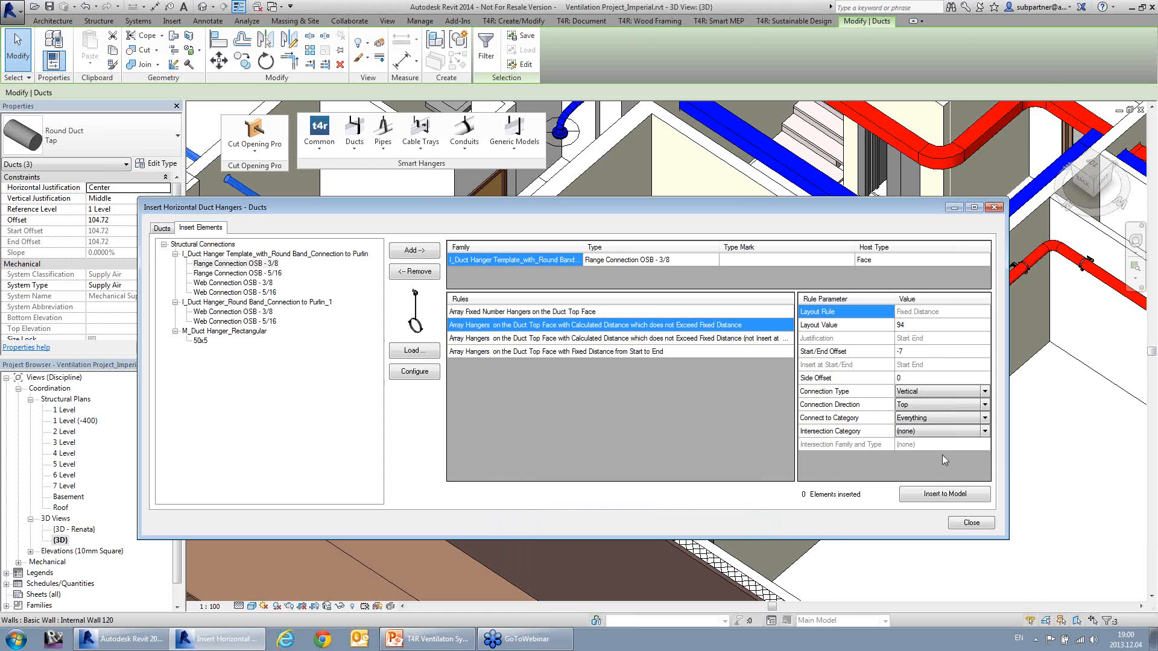
click(929, 496)
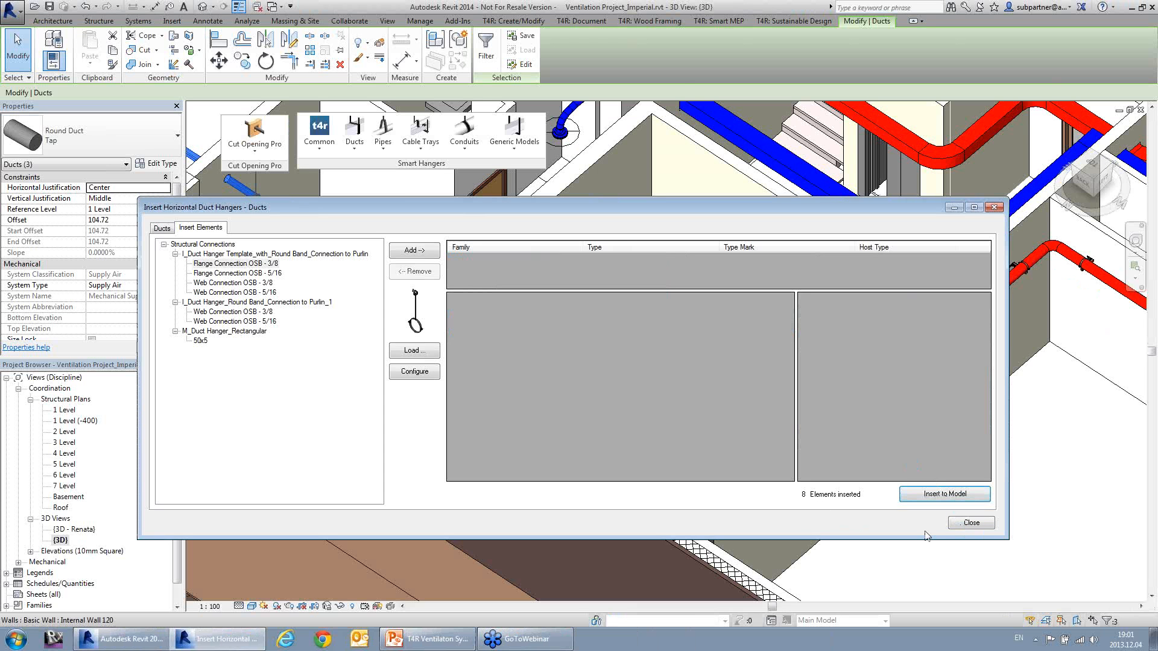
click(970, 523)
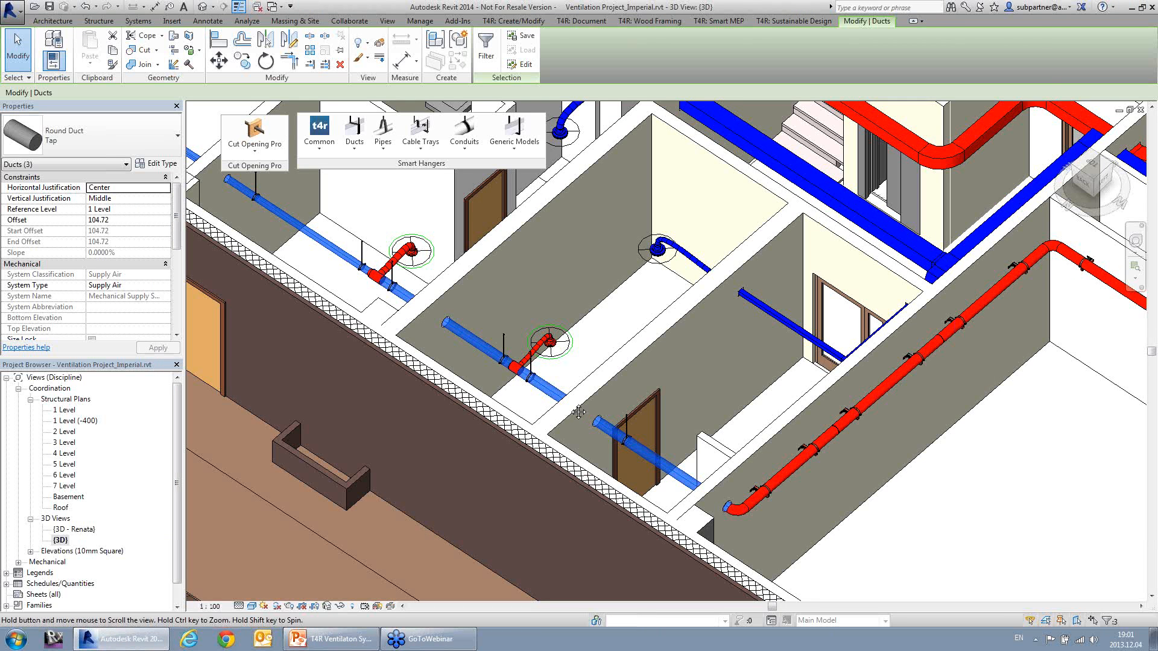
scroll(578, 412, up, 5)
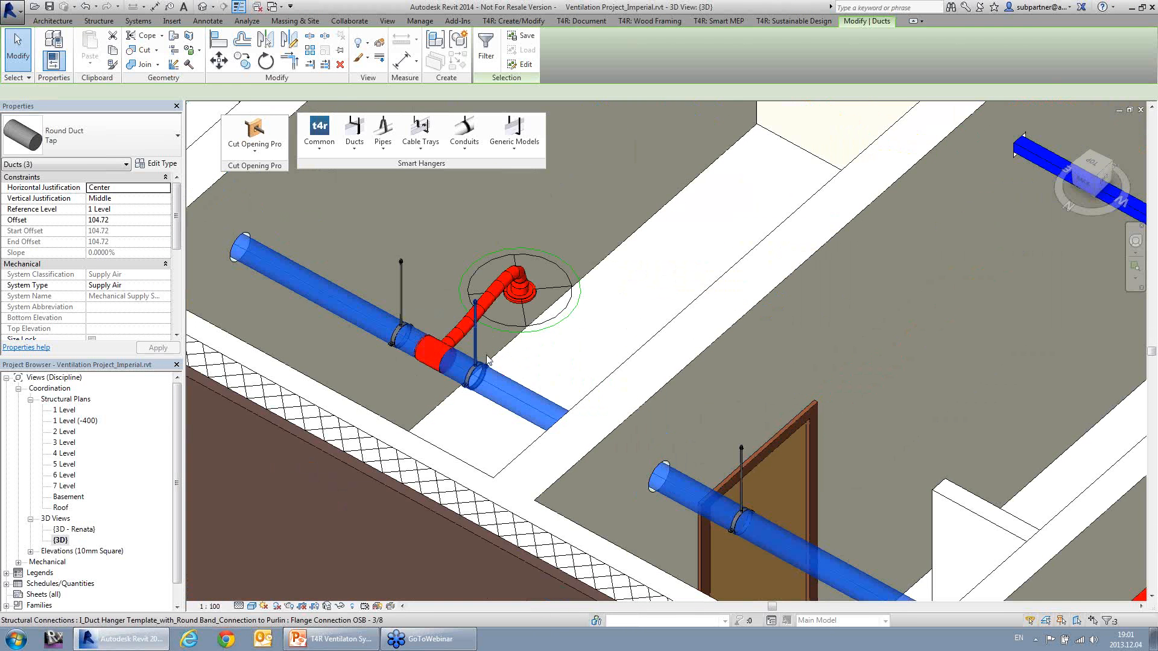
click(471, 364)
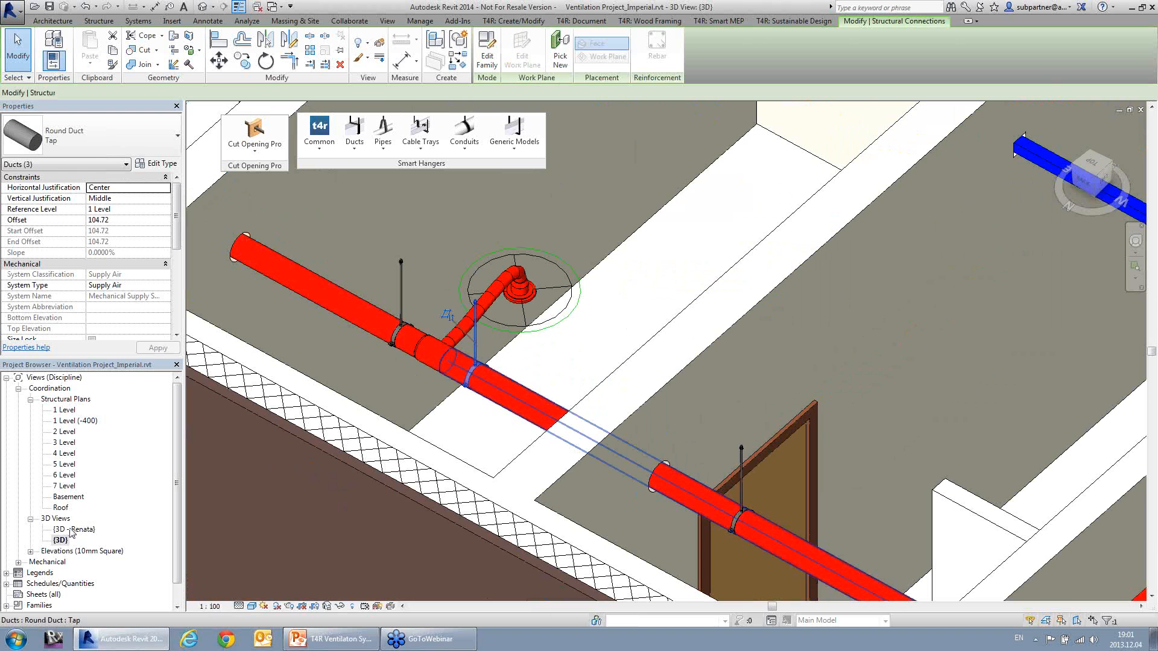
Step: Open the other saved 3D view and select the vertical round duct below the elbow beside the door
double_click(74, 529)
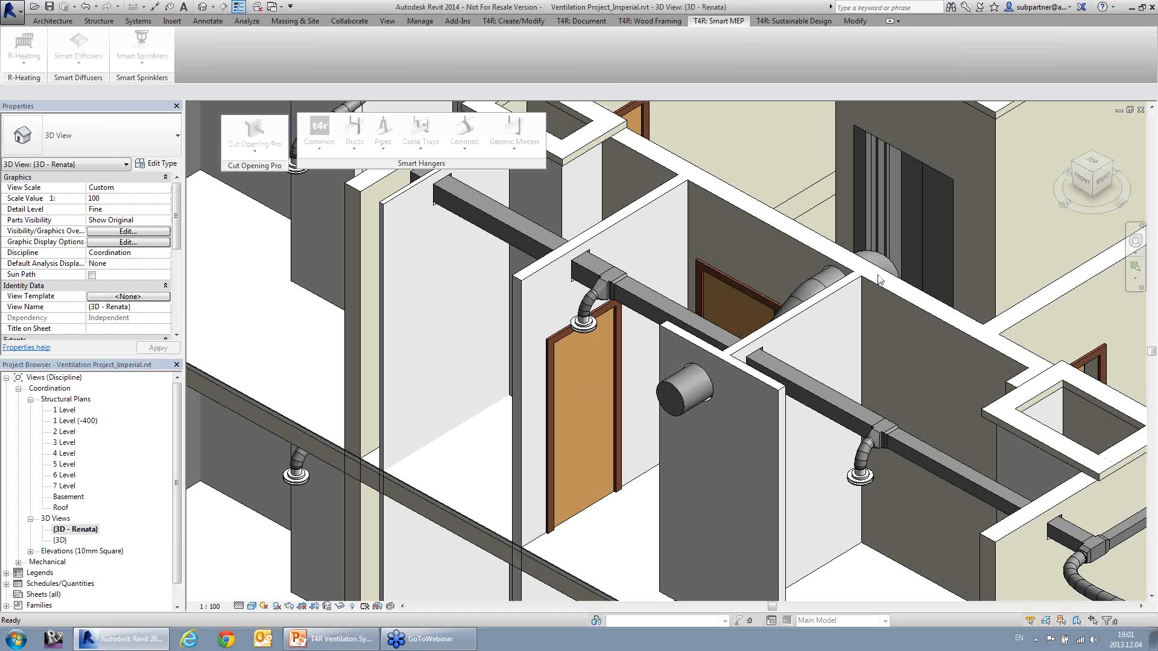
click(883, 265)
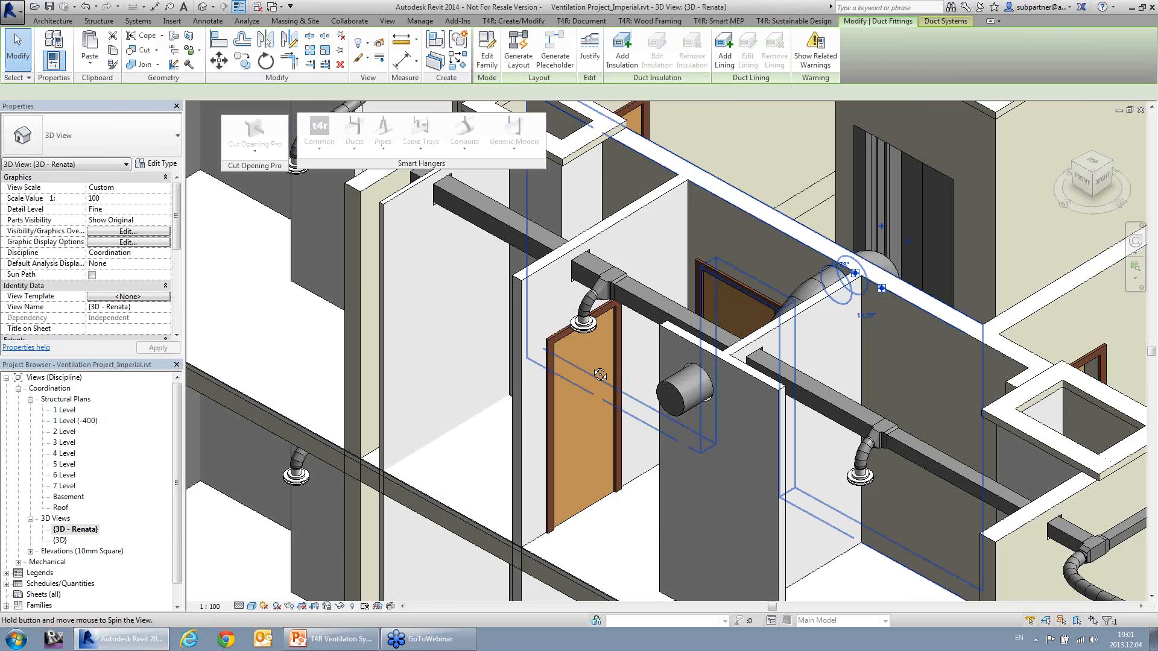
shift+middle_drag(638, 371, 877, 349)
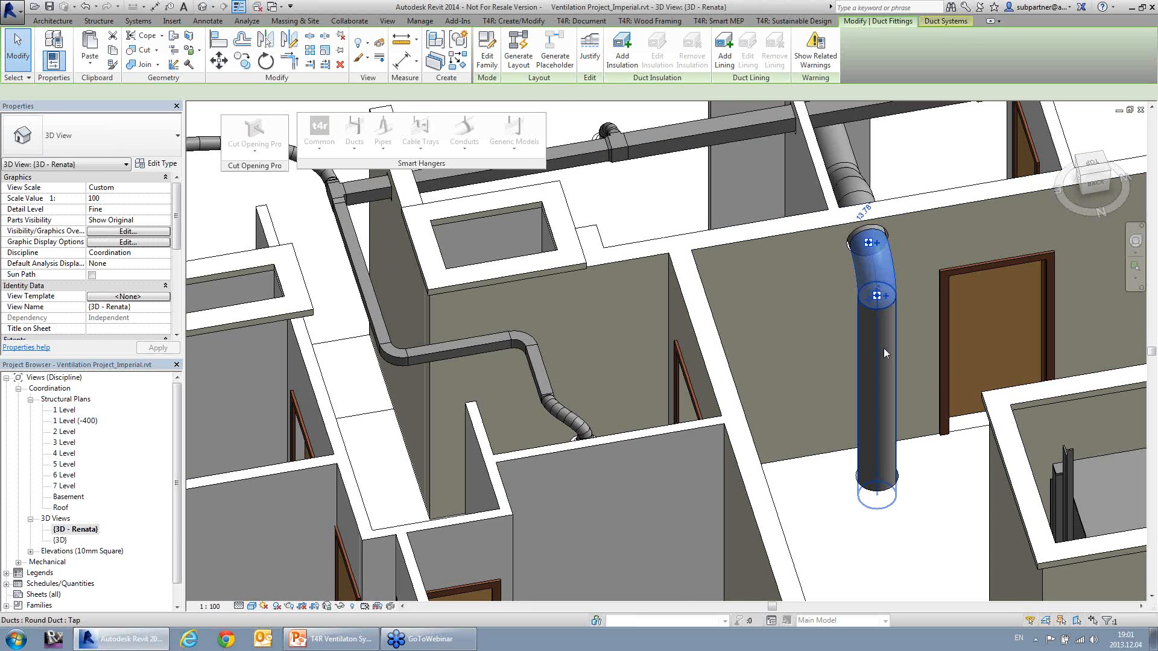
click(908, 371)
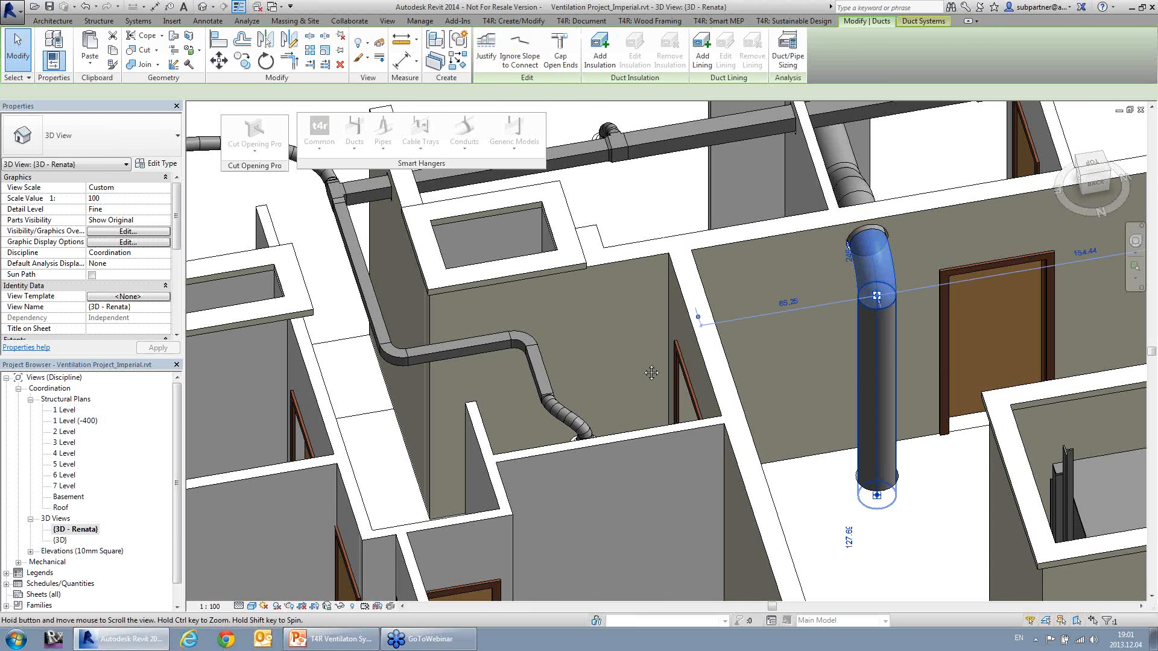
middle_drag(923, 365, 614, 356)
scroll(627, 357, up, 1)
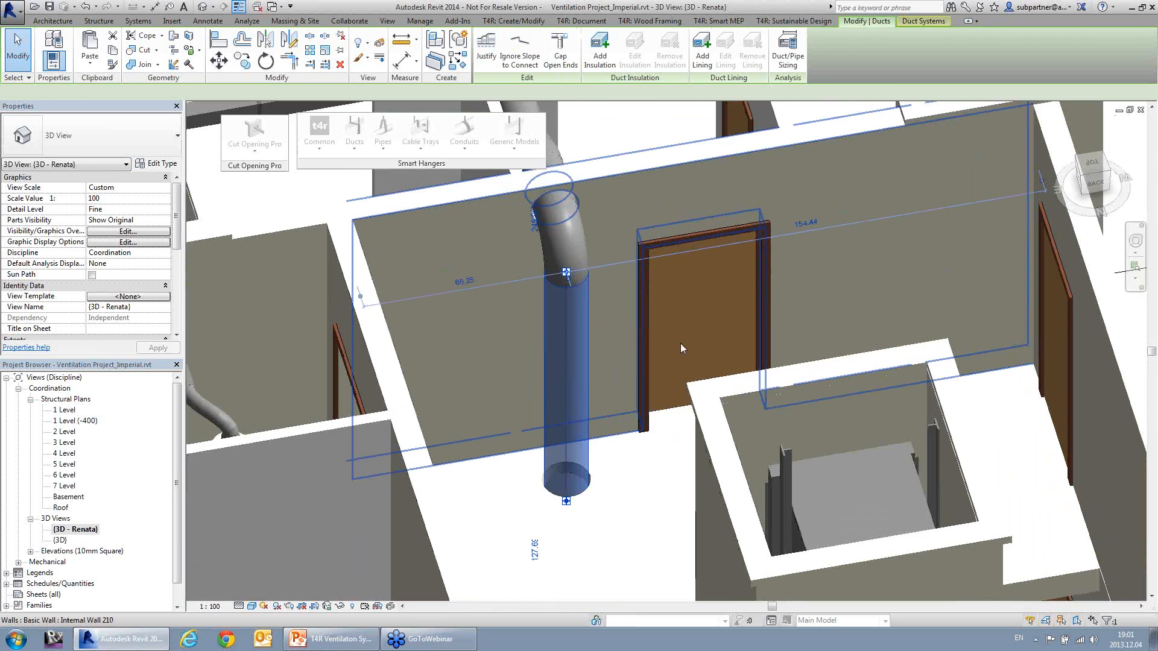
Step: Insert three Wall Connection OSB - 3/8 round band supports on the vertical duct using the fixed number rule
click(356, 155)
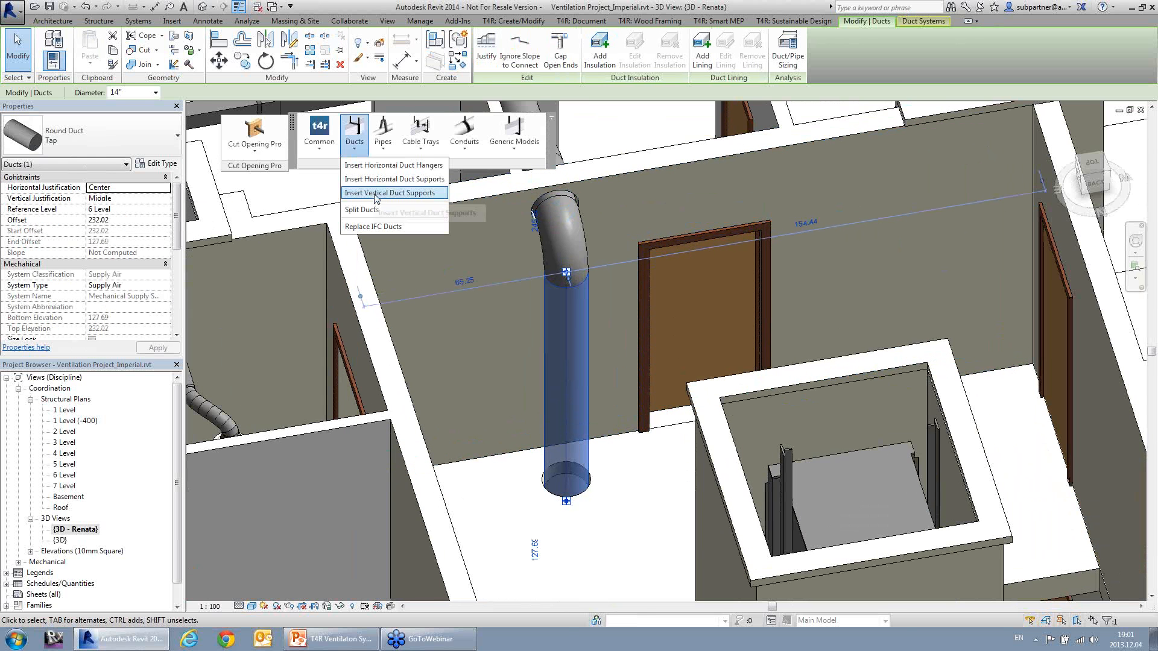
click(376, 197)
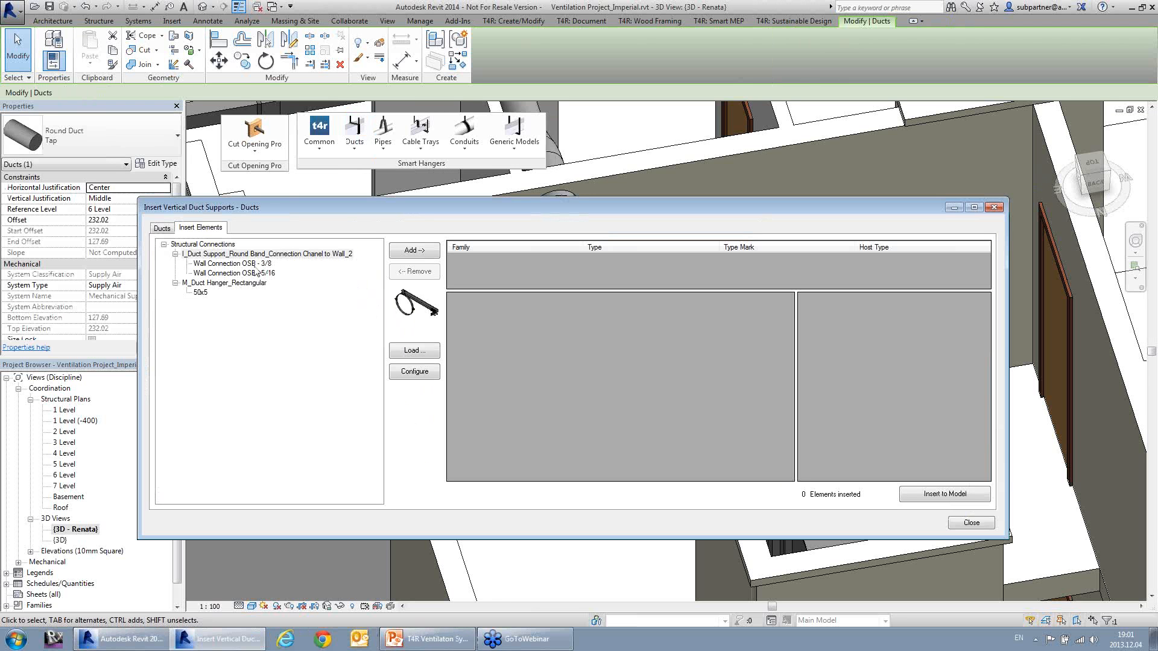
click(255, 266)
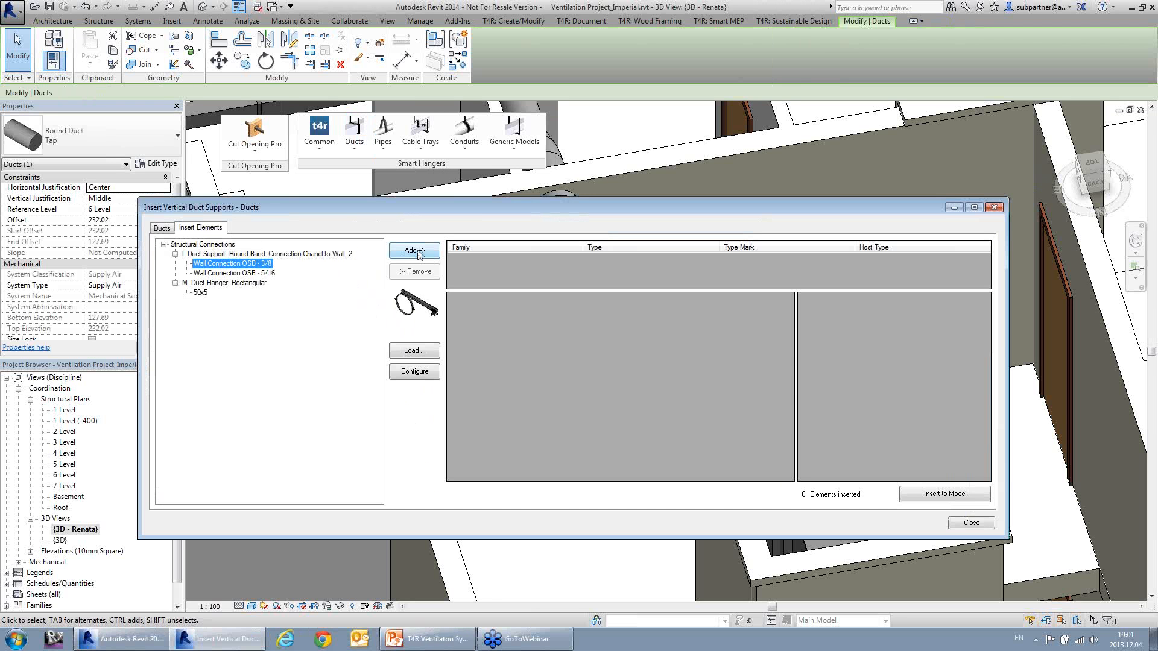
click(415, 251)
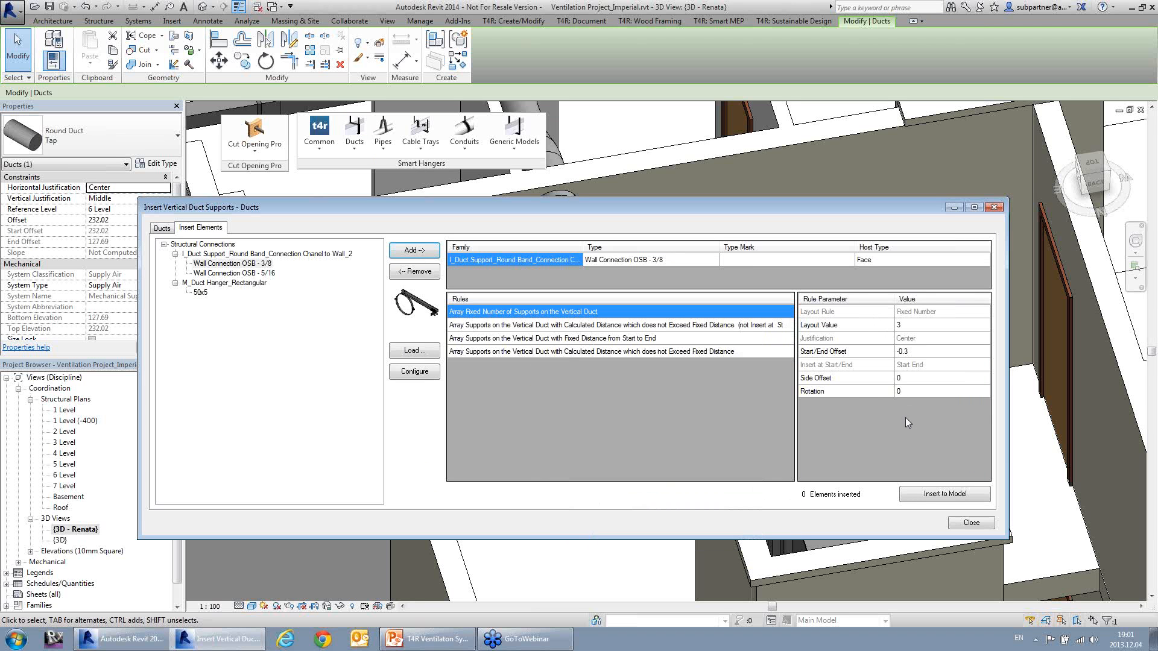
click(923, 495)
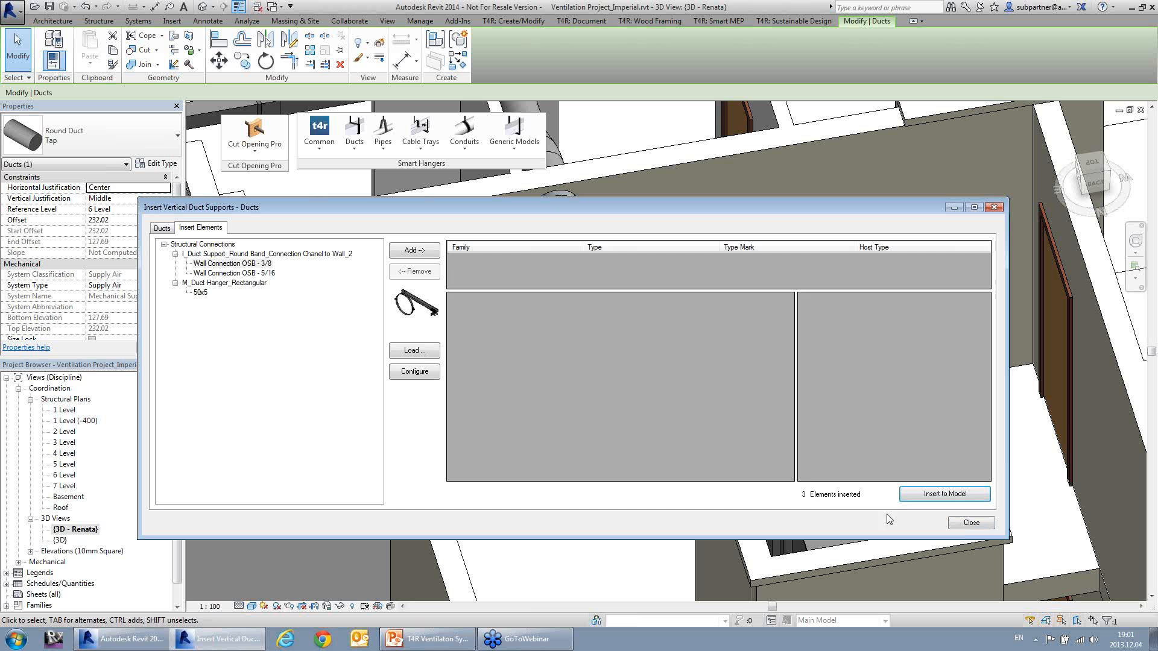
click(968, 524)
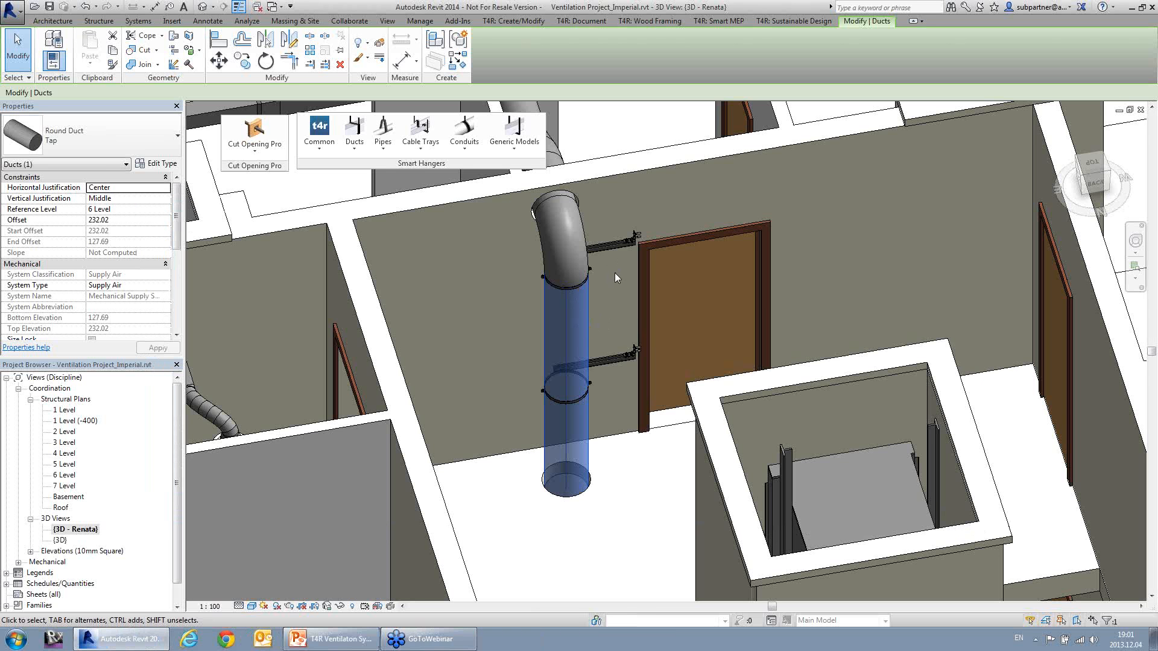
Step: Attach the vertical round duct's supports to the wall containing the door and inspect the upper support up close
shift+middle_drag(616, 272, 512, 281)
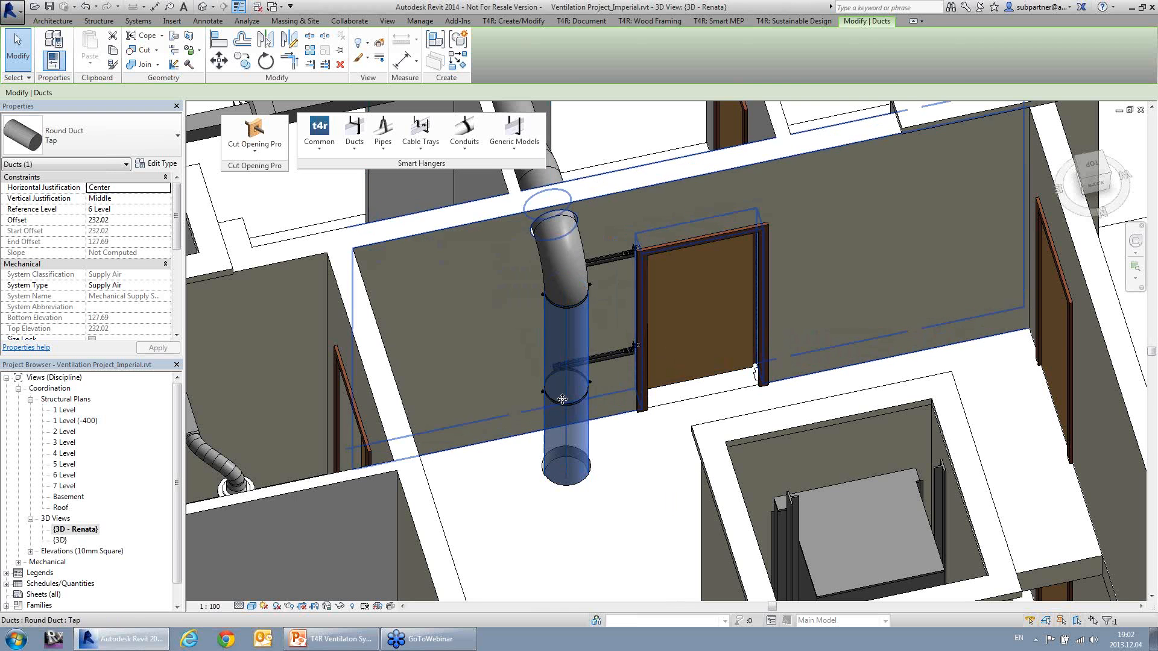
click(325, 149)
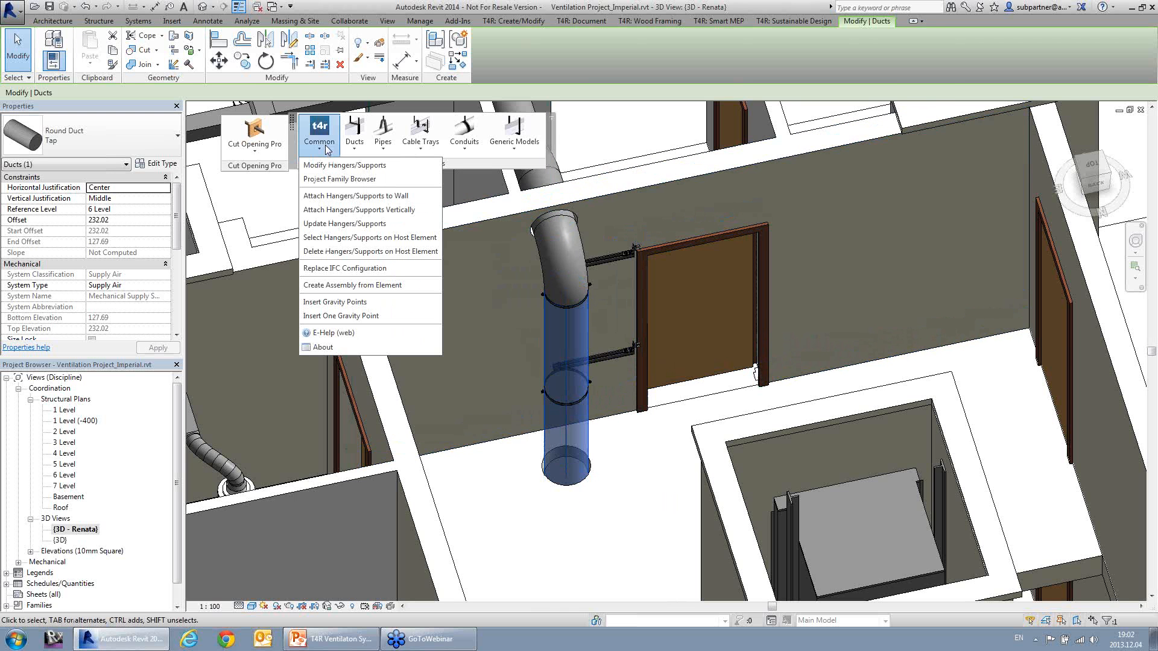
click(361, 197)
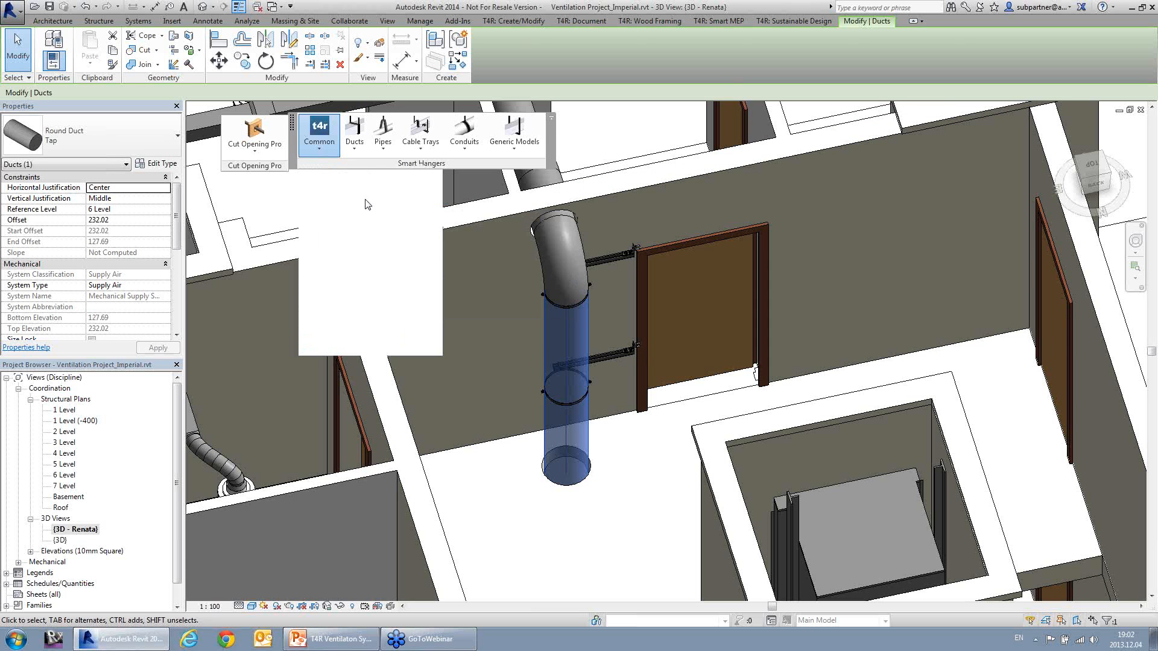
click(484, 234)
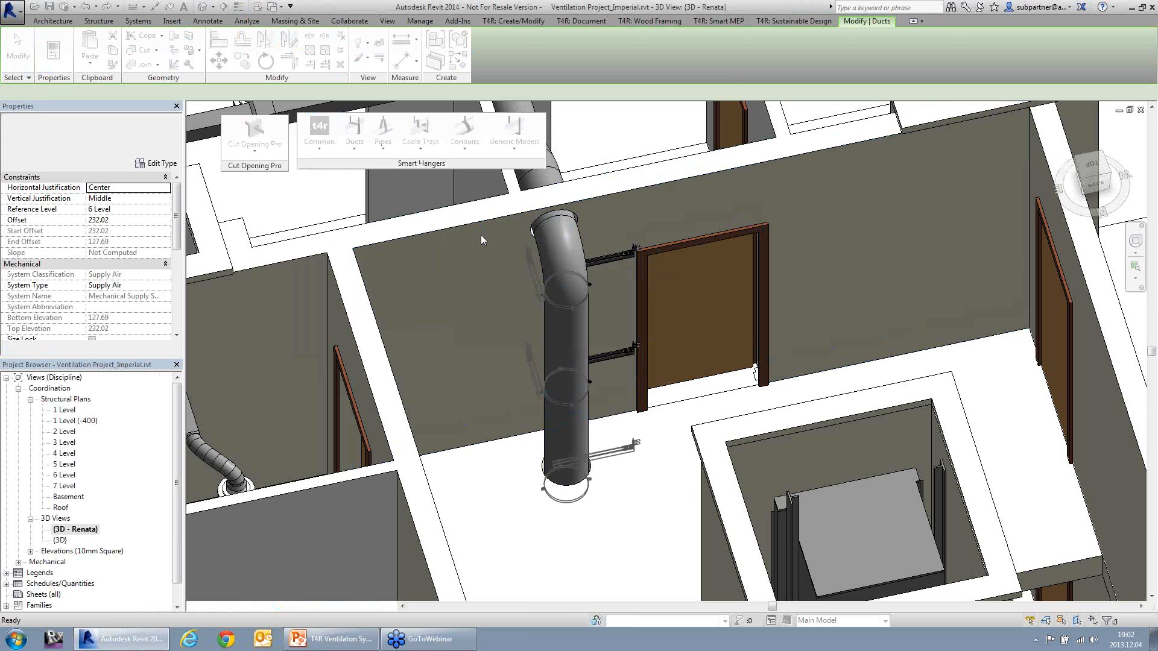
scroll(612, 289, up, 4)
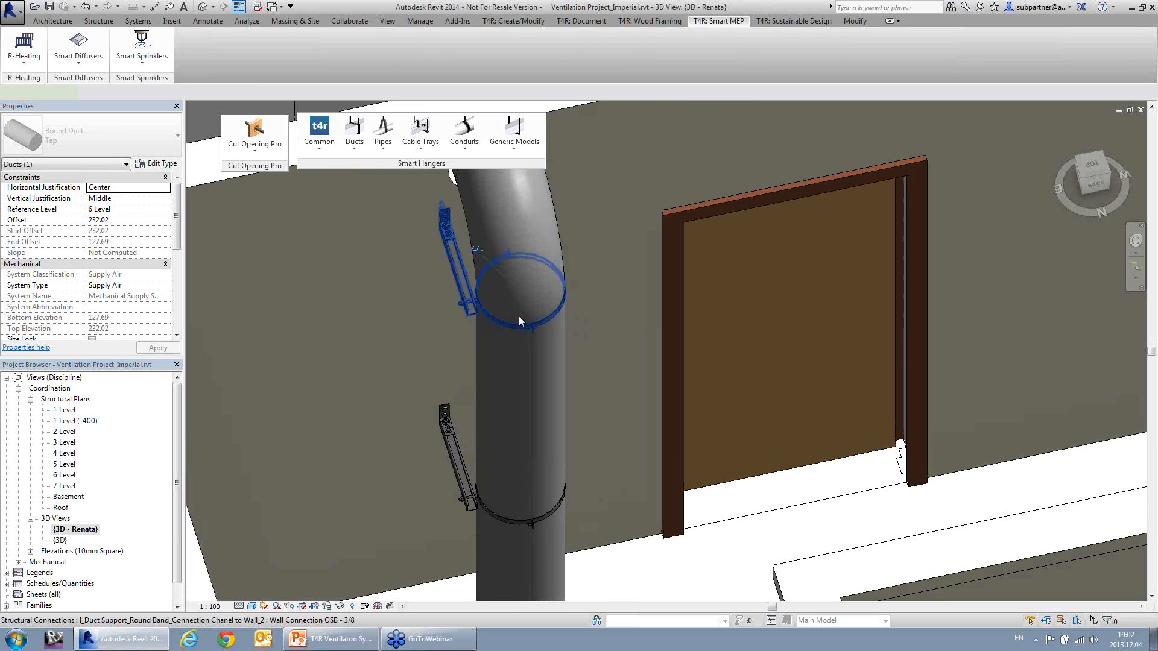
click(518, 316)
shift+middle_drag(564, 318, 572, 316)
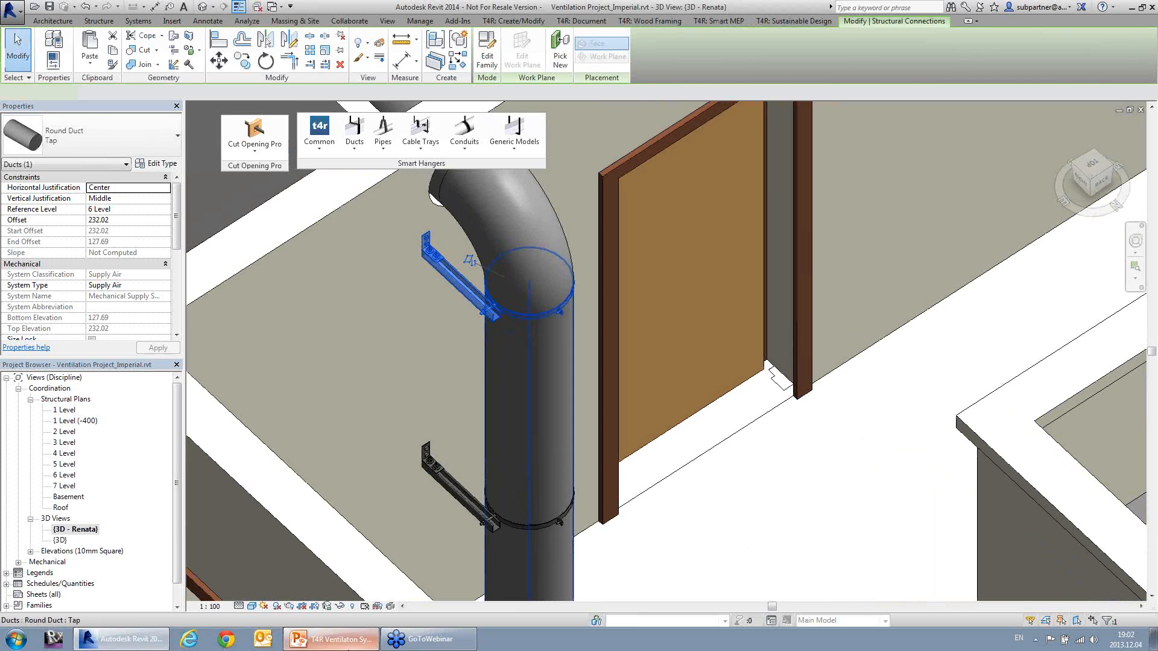
Step: Switch to the T4R ventilation presentation in PowerPoint
click(349, 648)
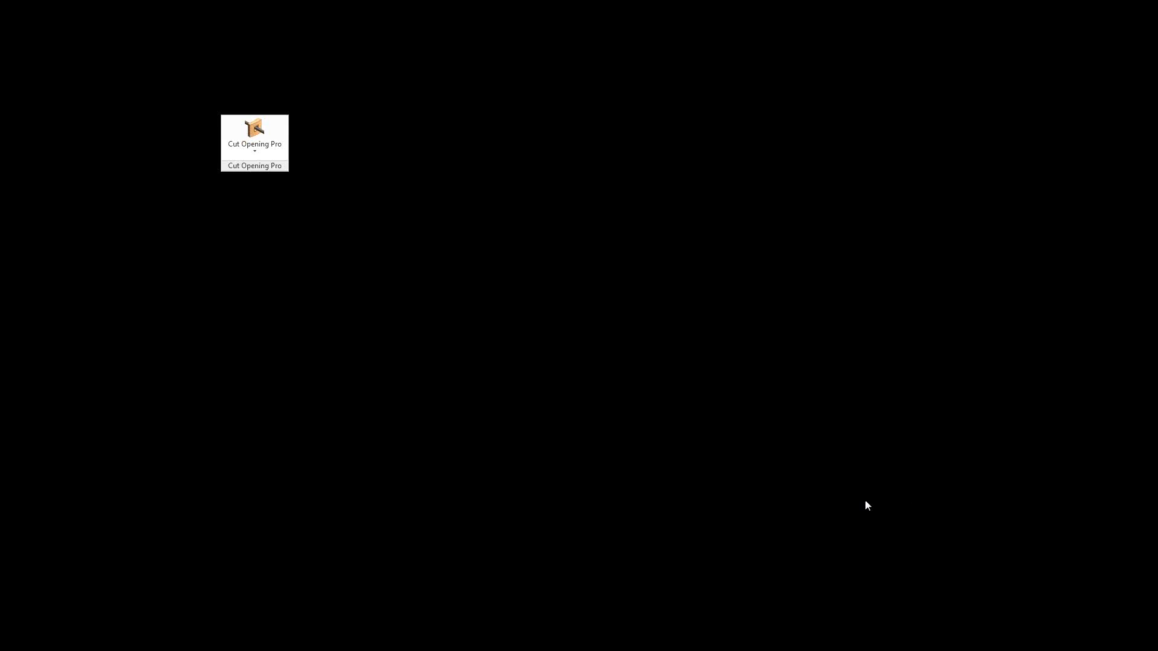